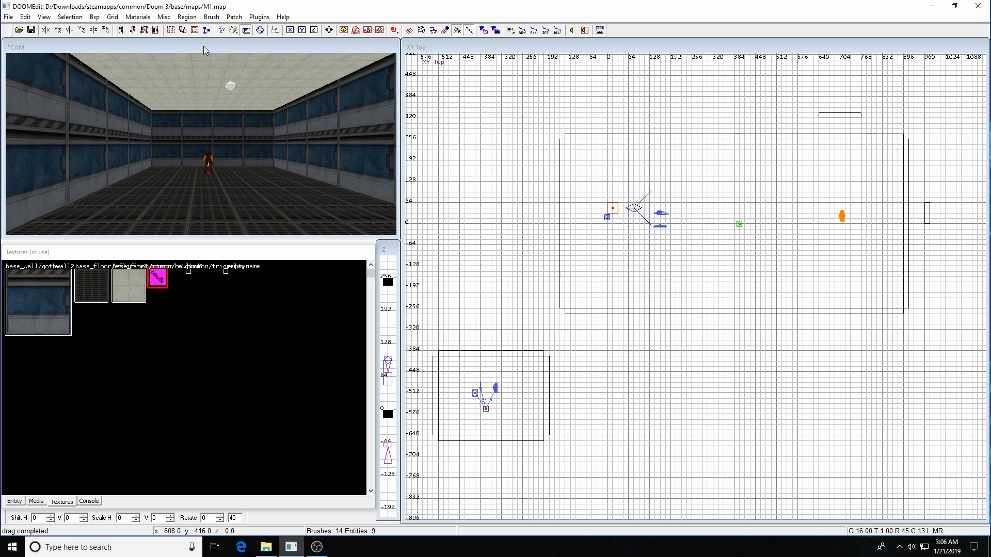
Preview the large room's lighting in realtime render mode, looking up at the ceiling and back, and return to the standard camera view
{"action": "key", "text": "F3"}
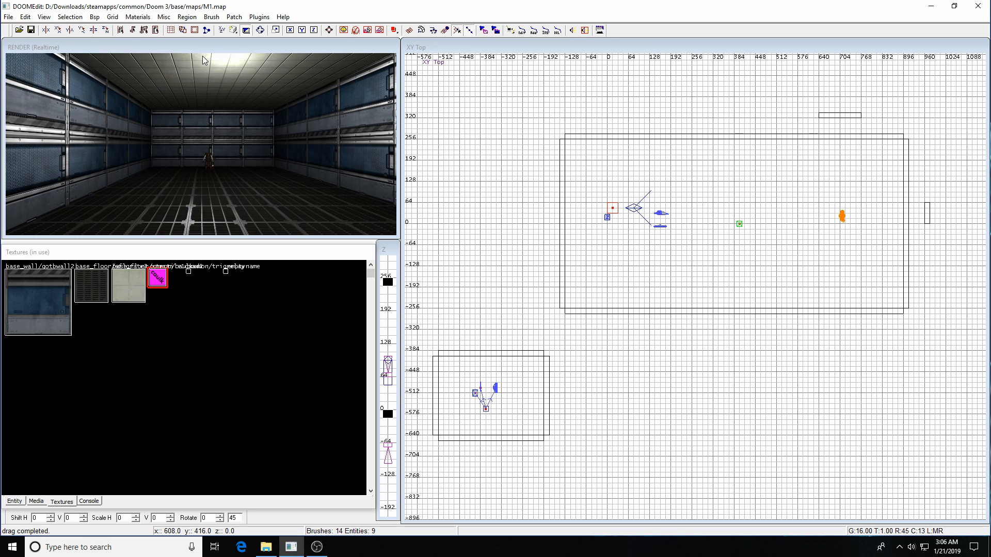
{"action": "key", "text": "a"}
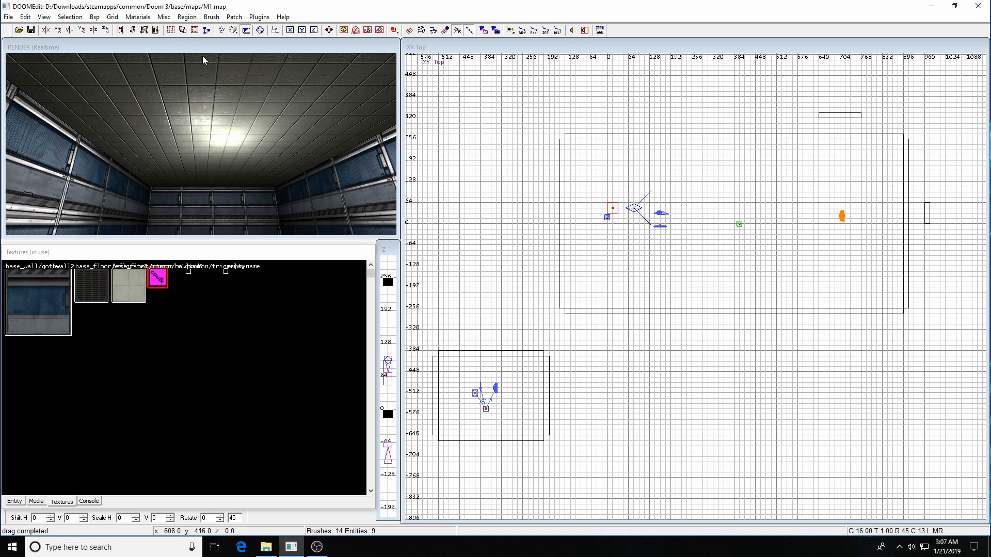
{"action": "key", "text": "z"}
{"action": "key", "text": "a"}
{"action": "key", "text": "z"}
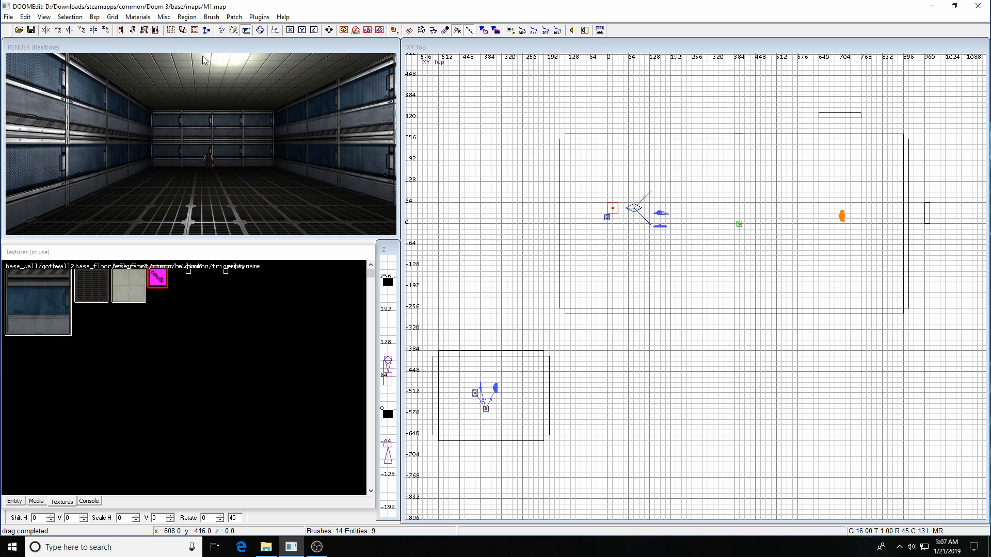
{"action": "key", "text": "F3"}
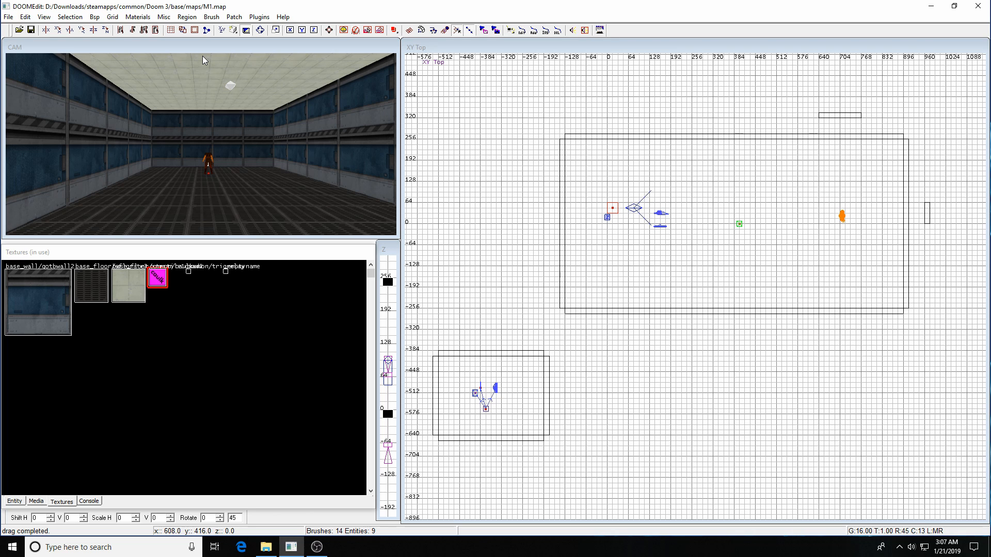
{"action": "key", "text": "Left"}
{"action": "key", "text": "Left"}
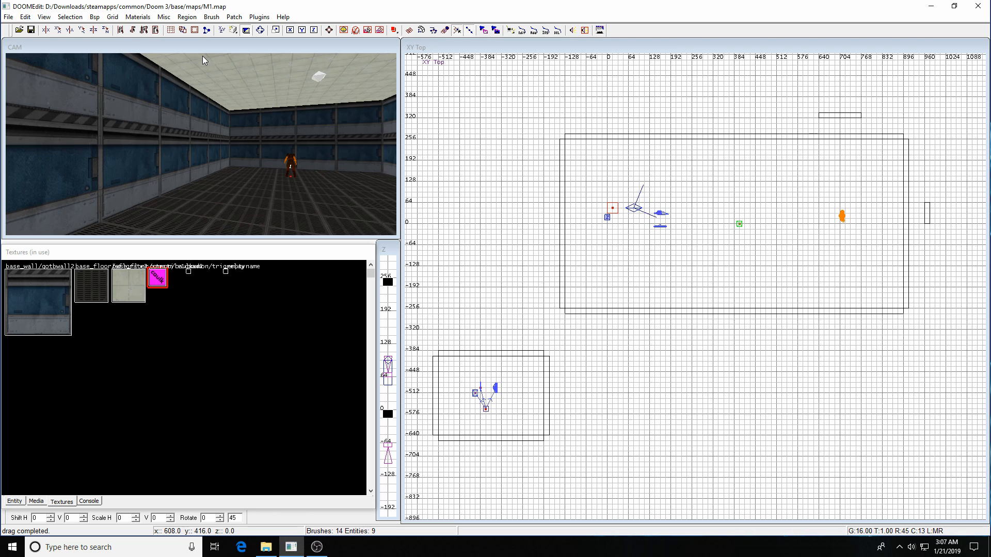
{"action": "key", "text": "Down"}
{"action": "key", "text": "Down"}
{"action": "key", "text": "Down"}
{"action": "key", "text": "Right"}
{"action": "key", "text": "Right"}
{"action": "key", "text": "Up"}
{"action": "key", "text": "Up"}
{"action": "key", "text": "Up"}
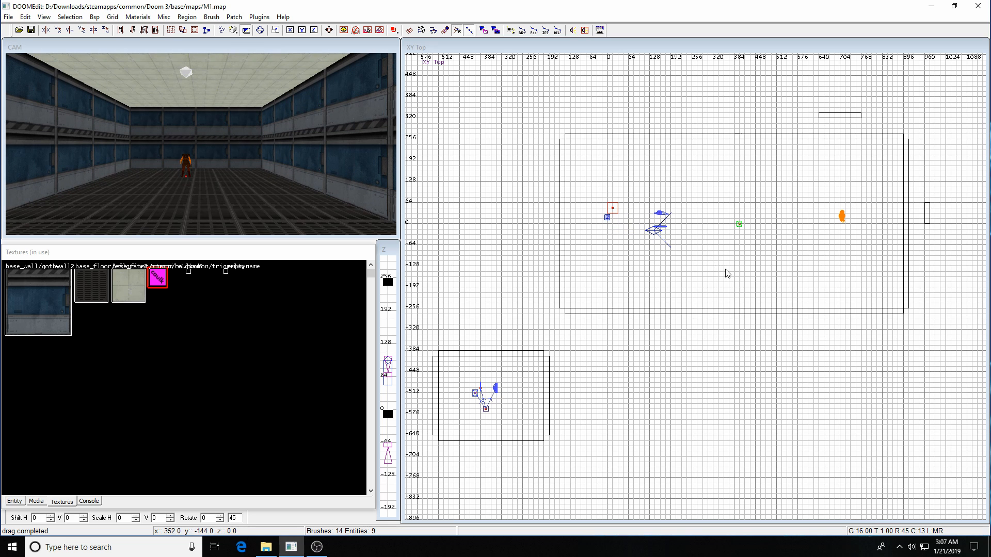
Delete the chainsaw, the plasma gun and the pistol monster from the large room
{"action": "scroll", "coordinate": [723, 274], "scroll_direction": "up", "scroll_amount": 3}
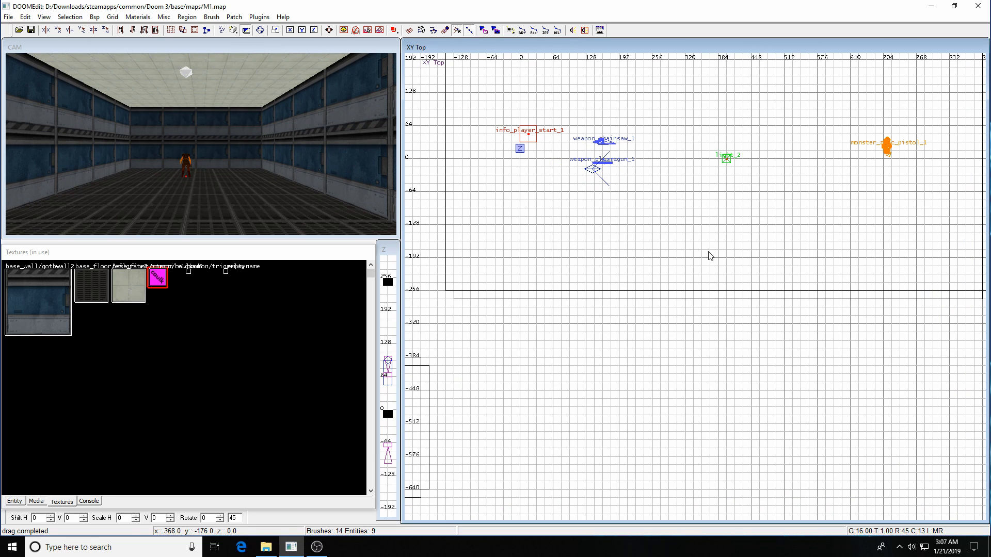
{"action": "left_click", "coordinate": [603, 144], "text": "shift"}
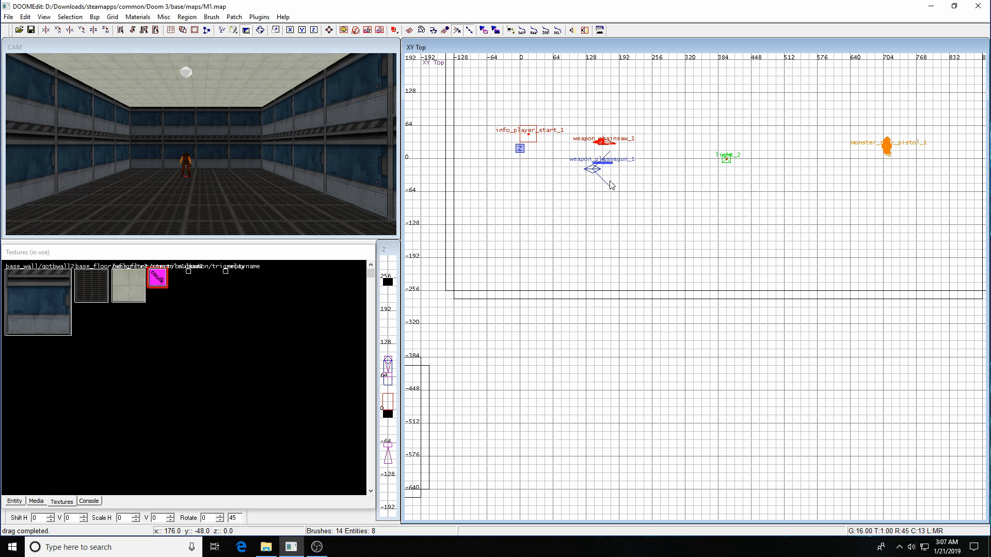
{"action": "left_click", "coordinate": [603, 163], "text": "shift"}
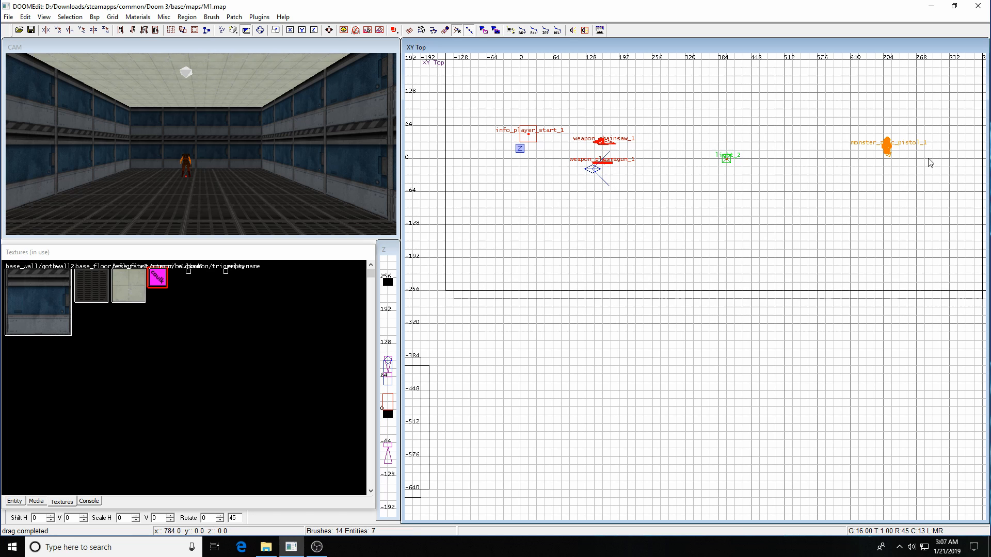
{"action": "left_click", "coordinate": [888, 150], "text": "shift"}
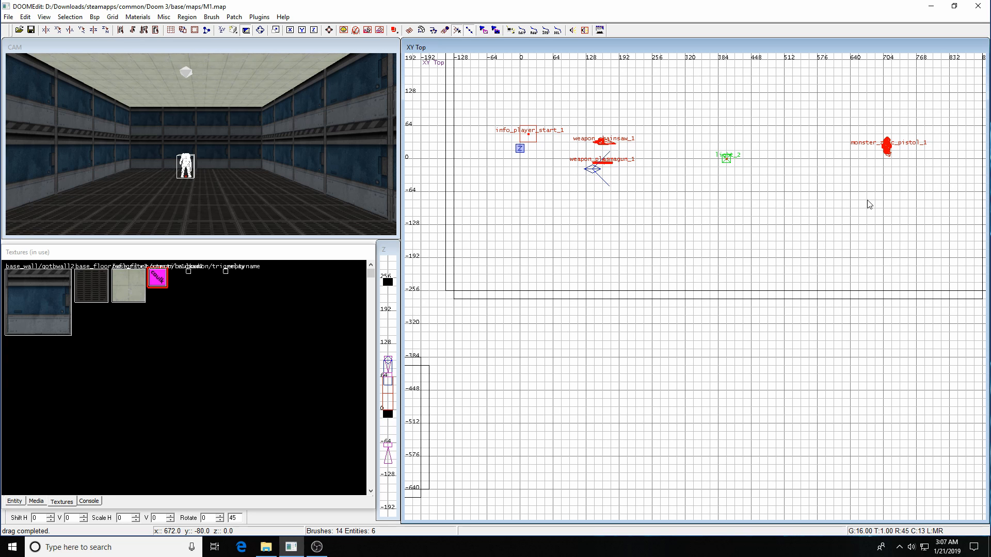
{"action": "key", "text": "BackSpace"}
Draw a caulk brush enclosing the small detached room, about 416 units wide, 384 deep and 384 high
{"action": "right_click_drag", "start_coordinate": [619, 278], "coordinate": [733, 219]}
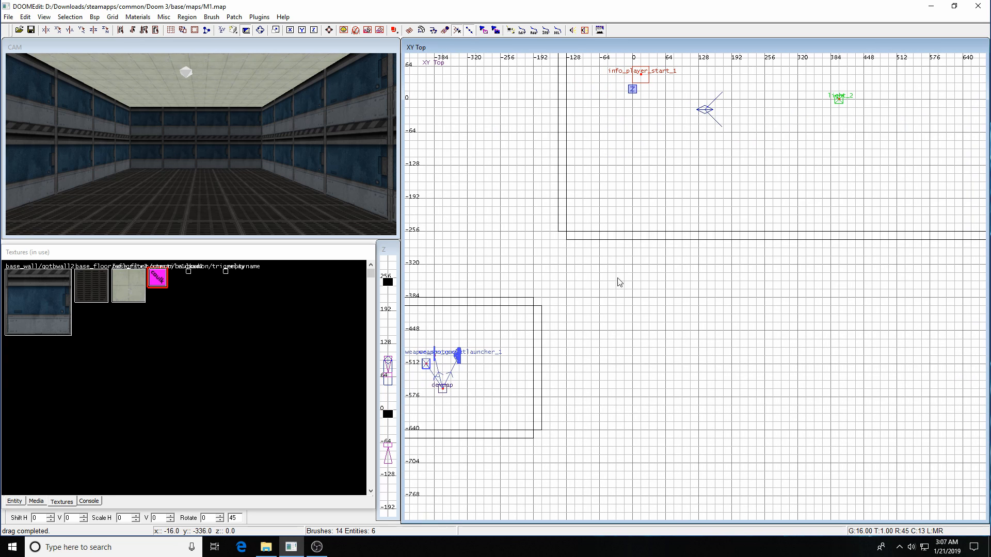
{"action": "scroll", "coordinate": [587, 328], "scroll_direction": "down", "scroll_amount": 1}
{"action": "right_click_drag", "start_coordinate": [619, 319], "coordinate": [737, 255]}
{"action": "scroll", "coordinate": [621, 323], "scroll_direction": "up", "scroll_amount": 1}
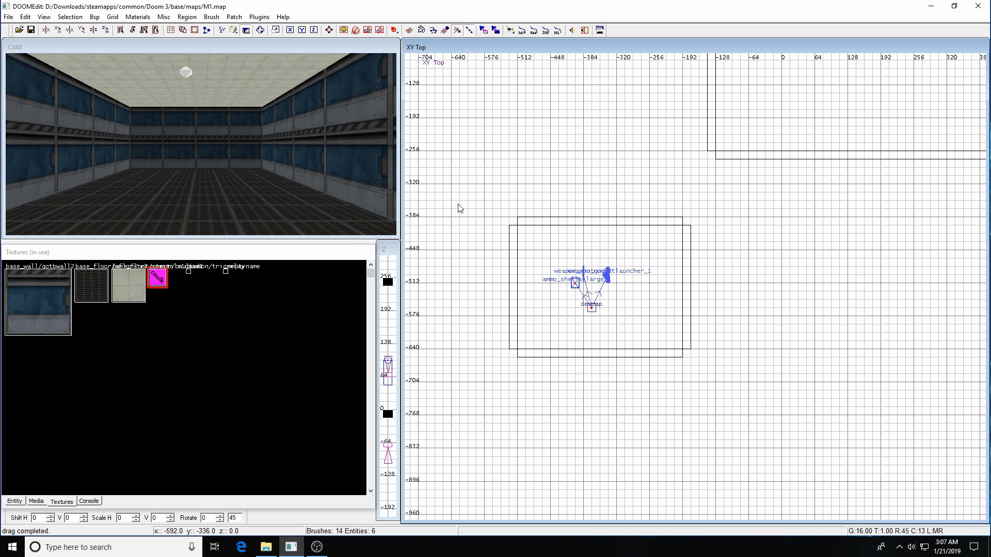
{"action": "left_click", "coordinate": [156, 279]}
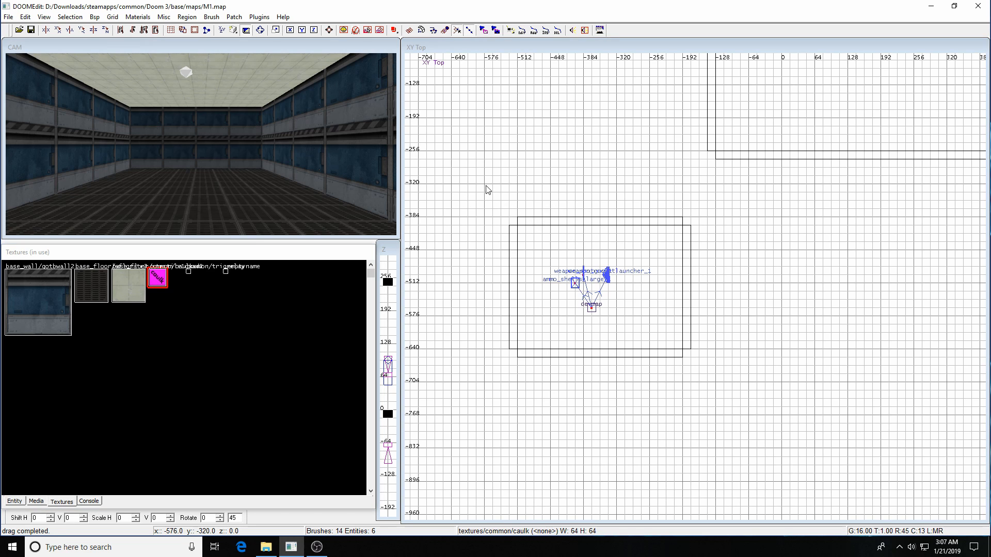
{"action": "mouse_move", "coordinate": [485, 185]}
{"action": "left_mouse_down"}
{"action": "mouse_move", "coordinate": [702, 351]}
{"action": "mouse_move", "coordinate": [720, 387]}
{"action": "left_mouse_up"}
{"action": "key", "text": "ctrl+Tab"}
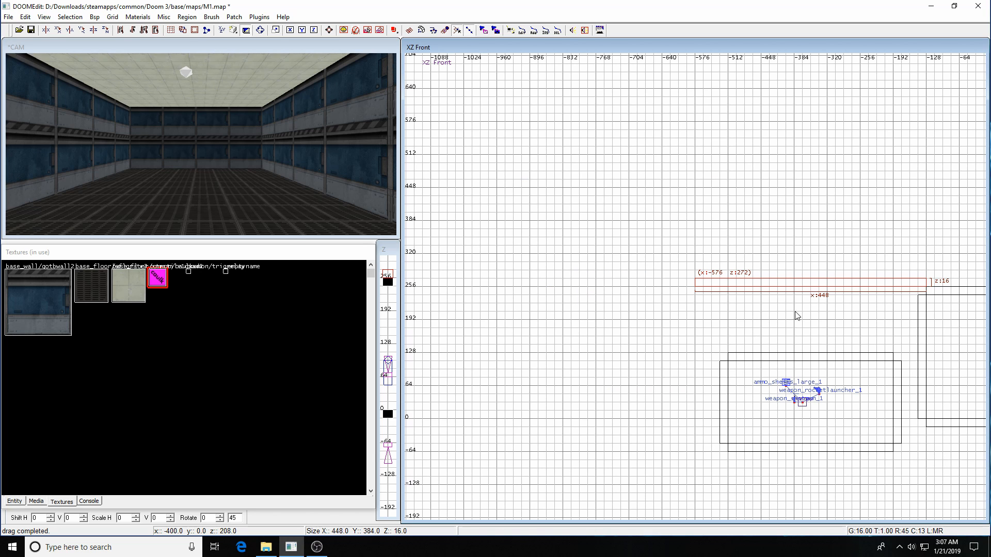
{"action": "left_click_drag", "start_coordinate": [795, 316], "coordinate": [818, 505]}
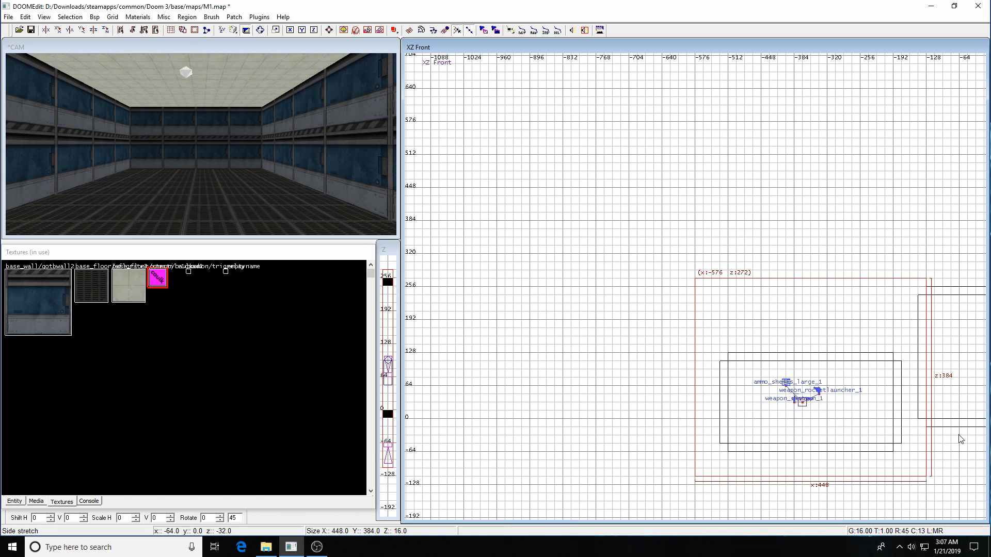
{"action": "left_click_drag", "start_coordinate": [961, 440], "coordinate": [938, 442]}
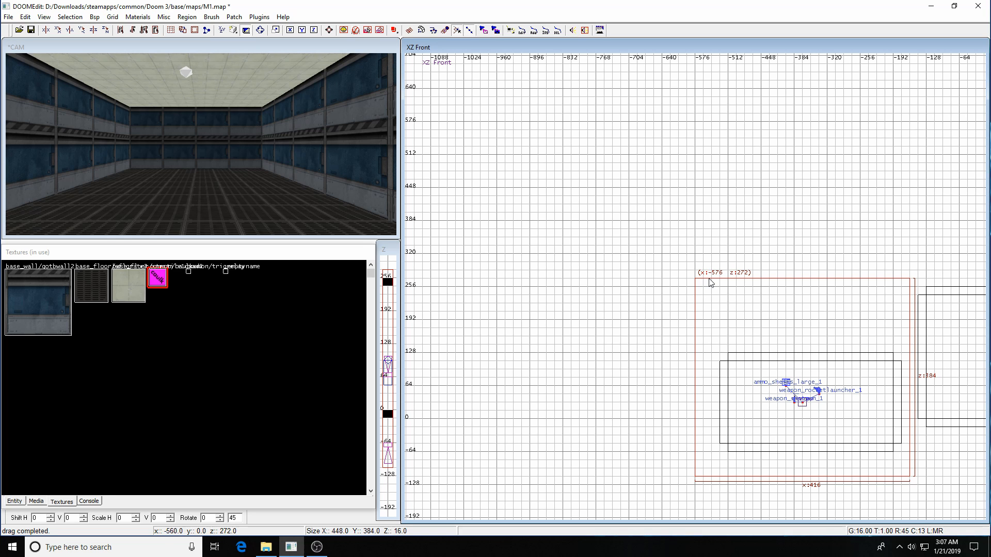
Use Select Inside with the enclosing brush to select the small room and all its entities, and delete them
{"action": "left_click", "coordinate": [67, 18]}
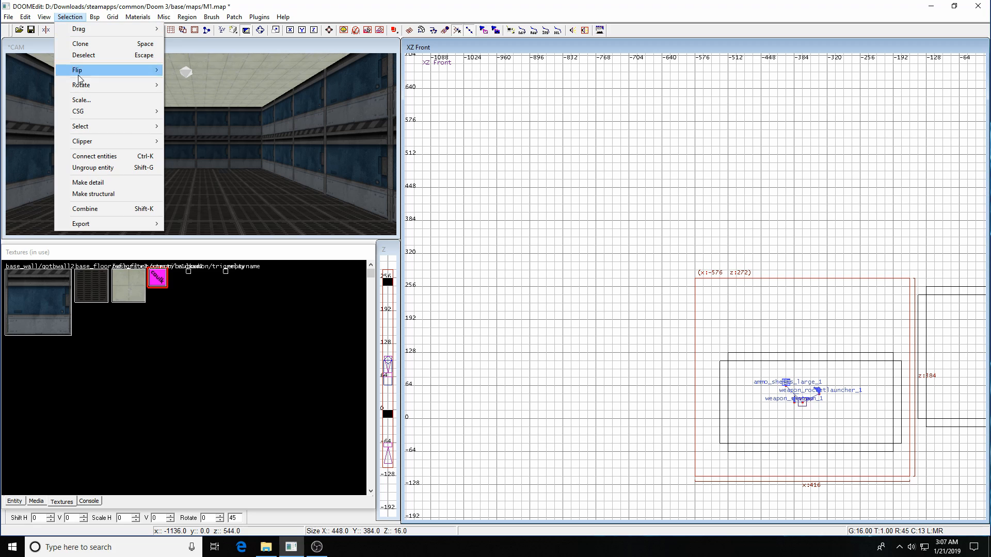
{"action": "mouse_move", "coordinate": [86, 128]}
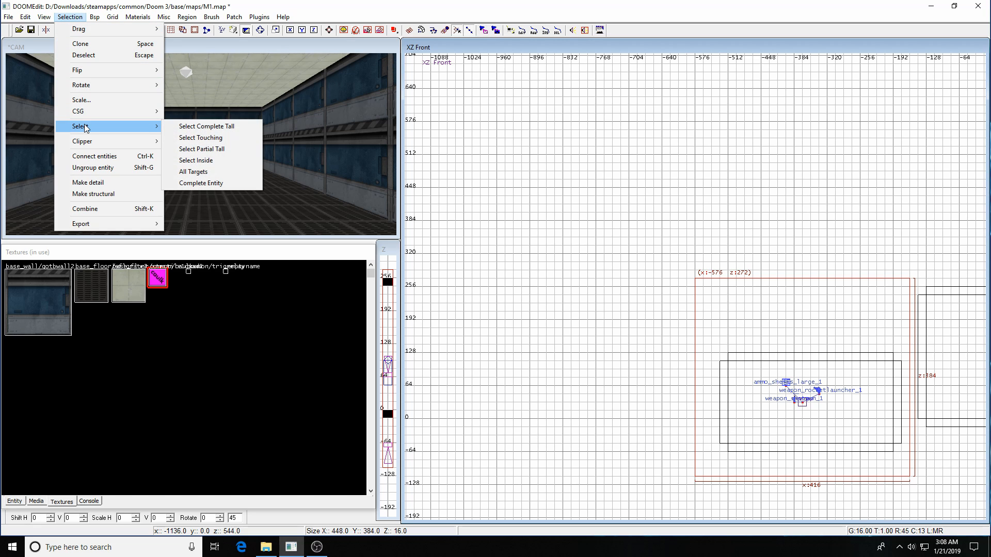
{"action": "left_click", "coordinate": [191, 161]}
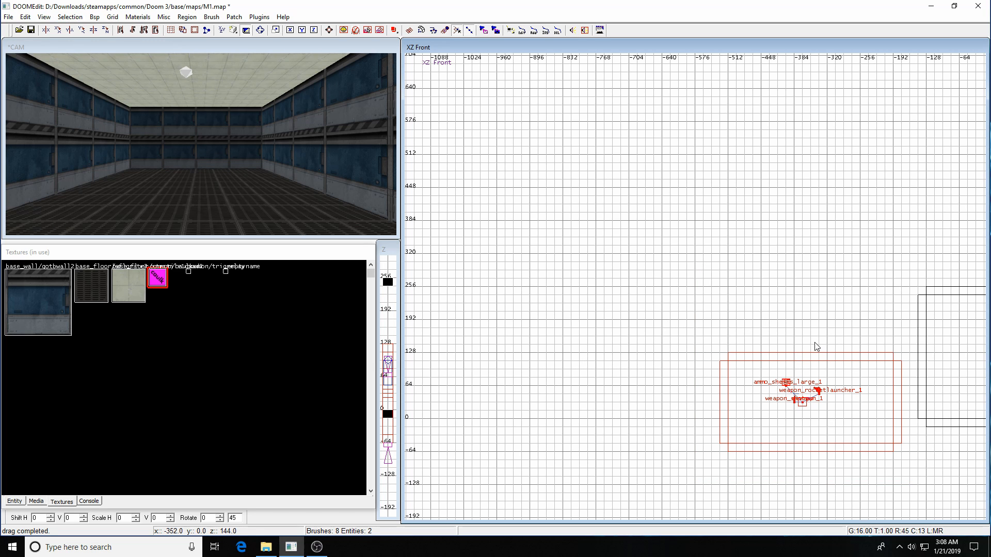
{"action": "key", "text": "ctrl+Tab"}
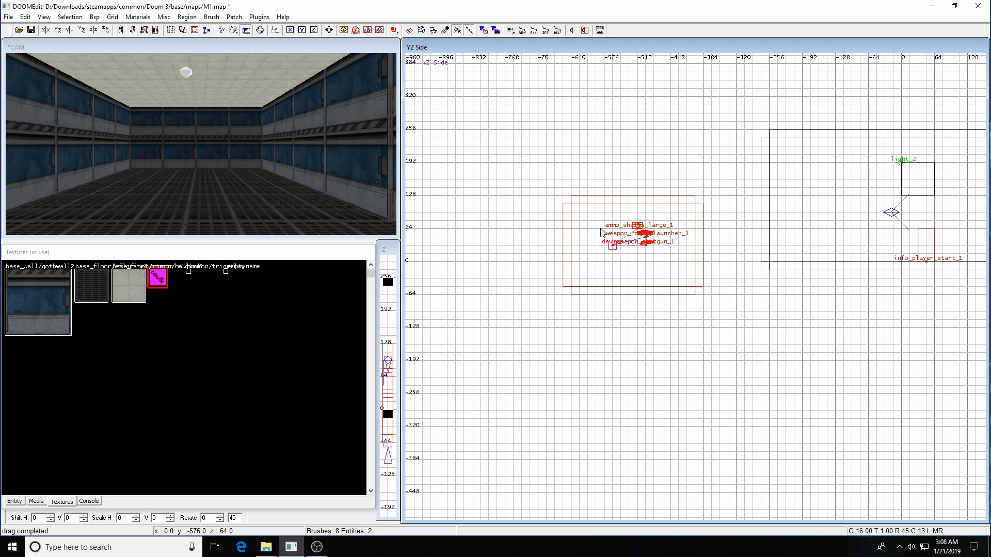
{"action": "key", "text": "BackSpace"}
Hide the large room's 1024-unit-long wall brush on the side facing the detached wall panel
{"action": "right_click_drag", "start_coordinate": [869, 373], "coordinate": [697, 364]}
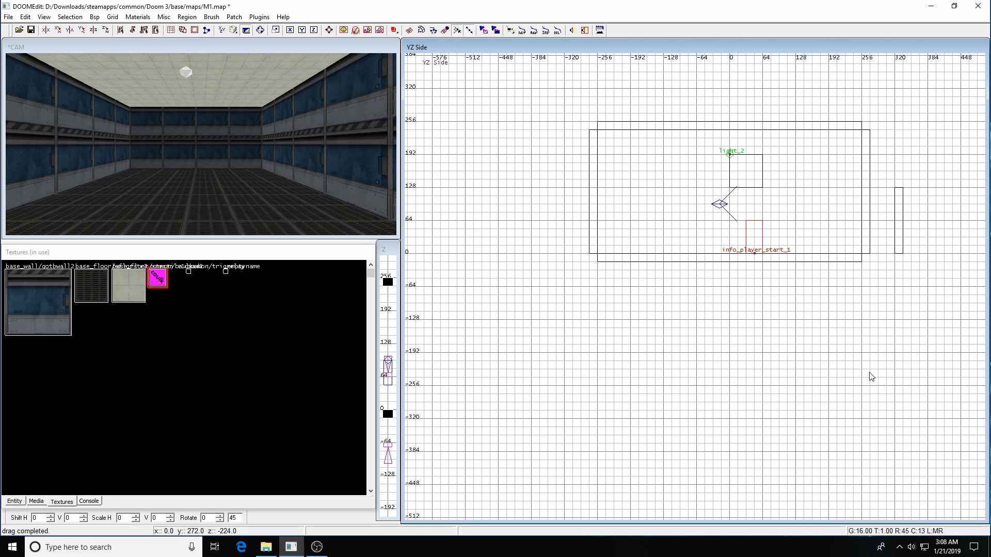
{"action": "scroll", "coordinate": [870, 370], "scroll_direction": "down", "scroll_amount": 1}
{"action": "key", "text": "ctrl+Tab"}
{"action": "key", "text": "ctrl+Tab"}
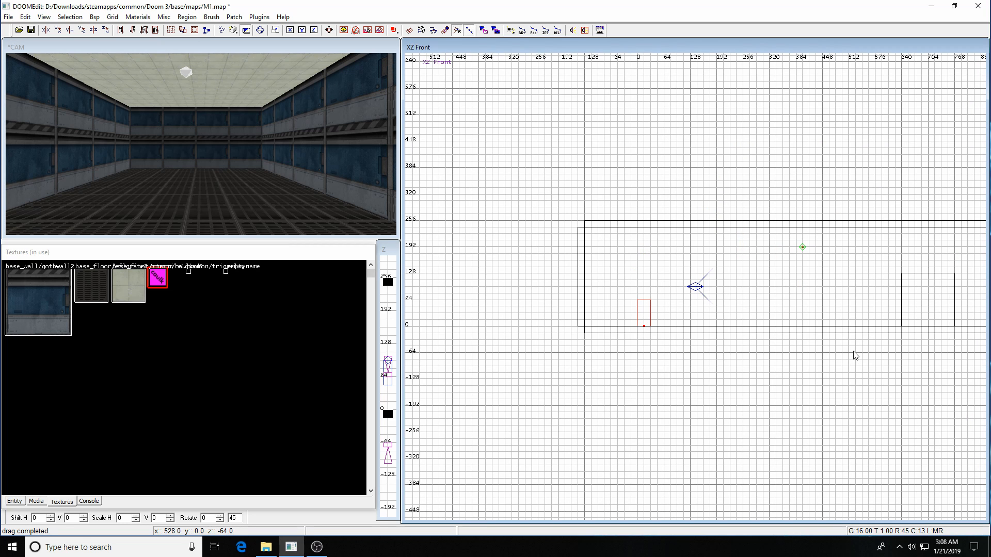
{"action": "key", "text": "ctrl+Tab"}
{"action": "key", "text": "ctrl+Tab"}
{"action": "right_click_drag", "start_coordinate": [857, 308], "coordinate": [739, 246]}
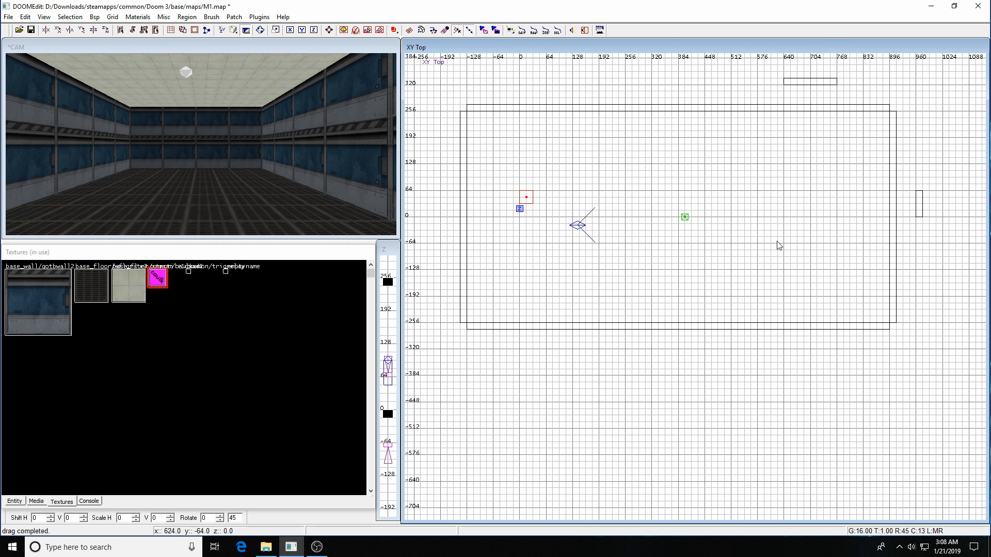
{"action": "scroll", "coordinate": [779, 246], "scroll_direction": "down", "scroll_amount": 1}
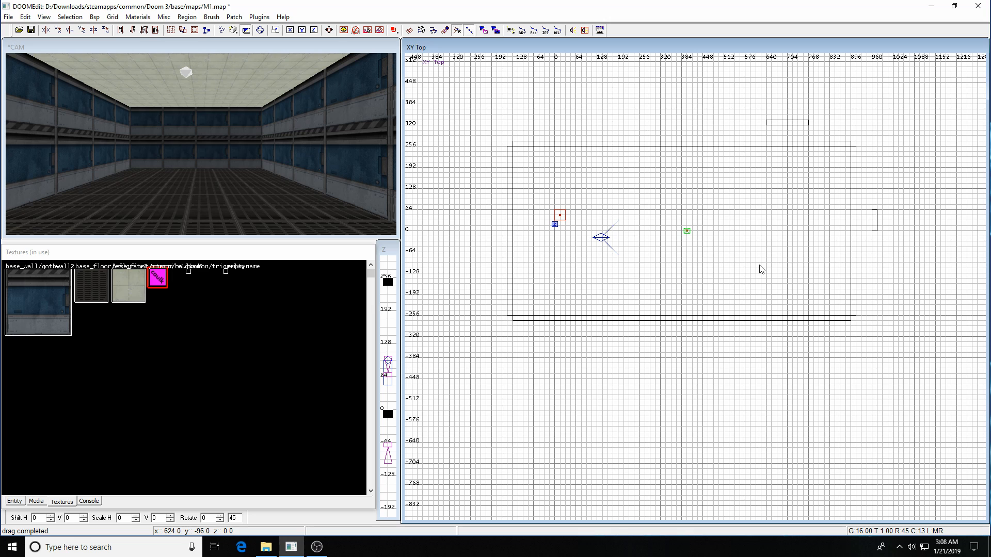
{"action": "key", "text": "Left"}
{"action": "key", "text": "Left"}
{"action": "key", "text": "Left"}
{"action": "key", "text": "Down"}
{"action": "key", "text": "Down"}
{"action": "key", "text": "Down"}
{"action": "key", "text": "Right"}
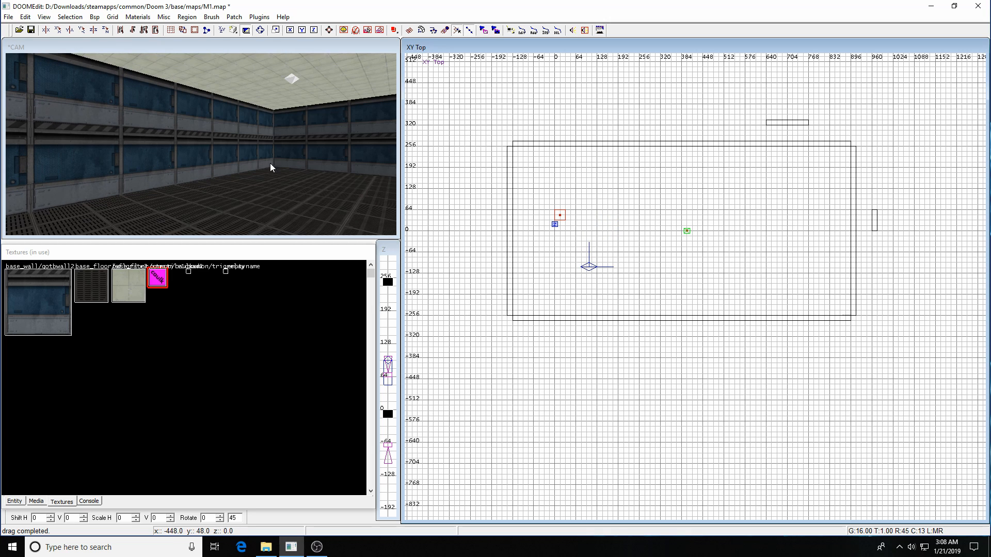
{"action": "left_click", "coordinate": [215, 138], "text": "shift"}
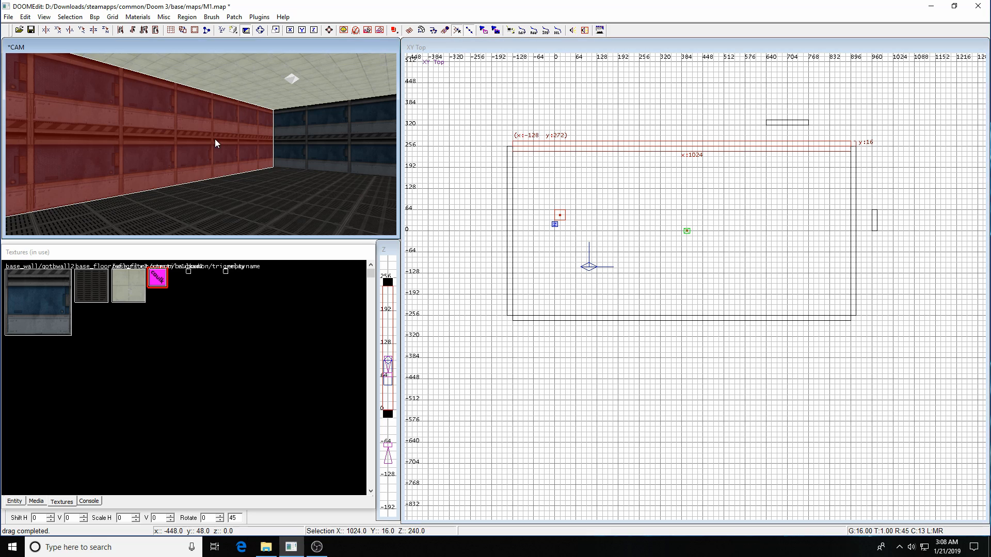
{"action": "key", "text": "Left"}
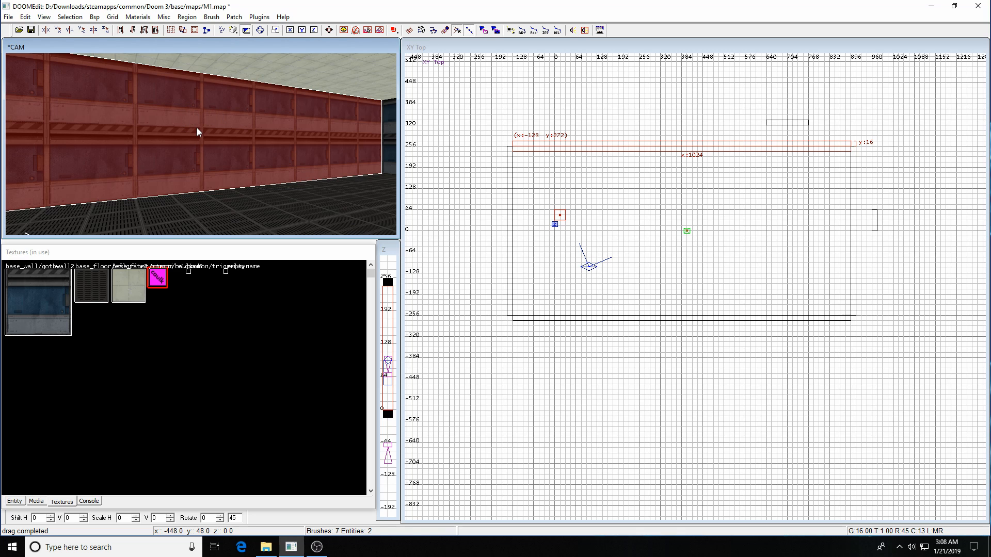
{"action": "key", "text": "Escape"}
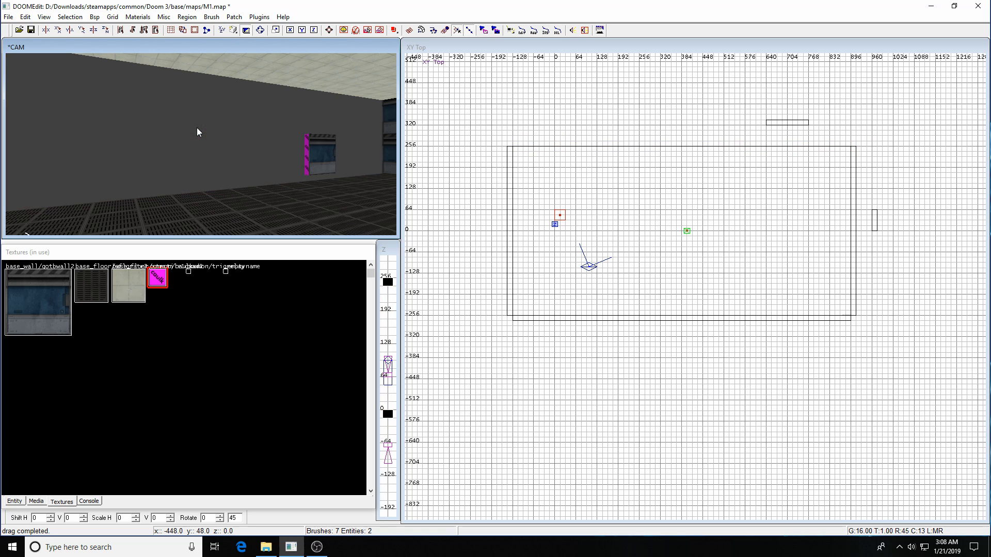
Select the 128 by 128 wall panel brush behind the hidden wall and hide everything else in the map
{"action": "key", "text": "Right"}
{"action": "key", "text": "Right"}
{"action": "key", "text": "Up"}
{"action": "key", "text": "Up"}
{"action": "key", "text": "Up"}
{"action": "key", "text": "Up"}
{"action": "key", "text": "Up"}
{"action": "key", "text": "Up"}
{"action": "key", "text": "Up"}
{"action": "key", "text": "Up"}
{"action": "key", "text": "Up"}
{"action": "key", "text": "Up"}
{"action": "key", "text": "Up"}
{"action": "key", "text": "Up"}
{"action": "key", "text": "Up"}
{"action": "key", "text": "Up"}
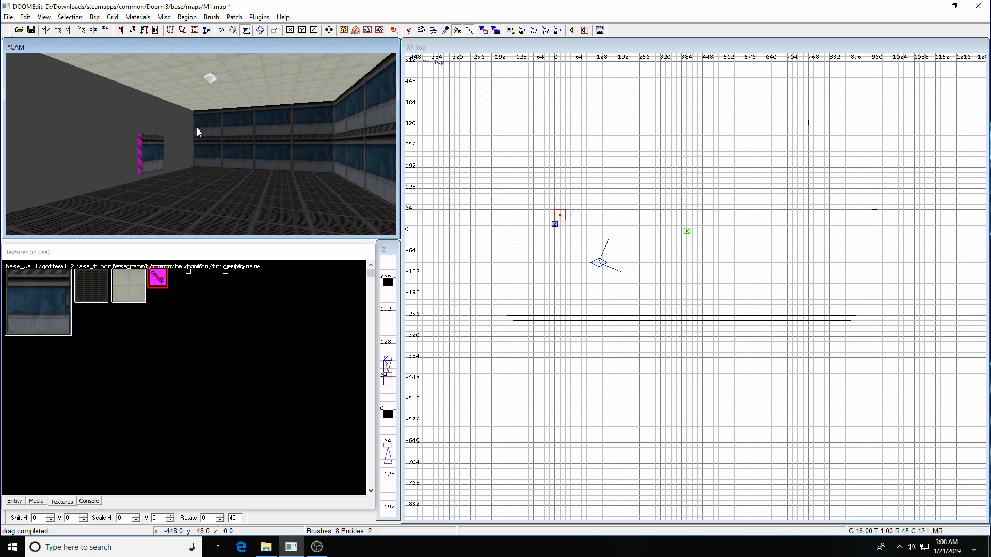
{"action": "key", "text": "Up"}
{"action": "key", "text": "Up"}
{"action": "key", "text": "Up"}
{"action": "key", "text": "Up"}
{"action": "key", "text": "Up"}
{"action": "key", "text": "Up"}
{"action": "key", "text": "Left"}
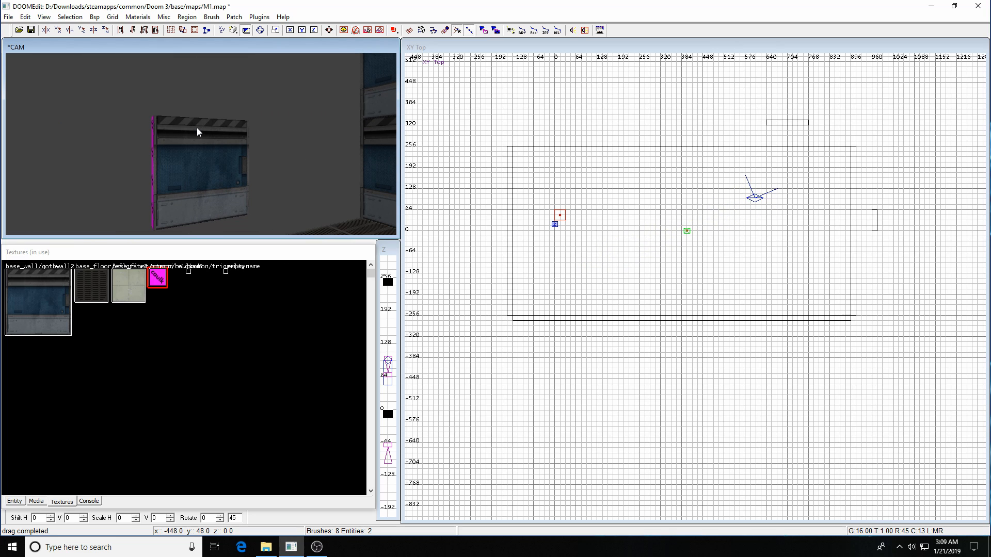
{"action": "left_click", "coordinate": [197, 169], "text": "shift"}
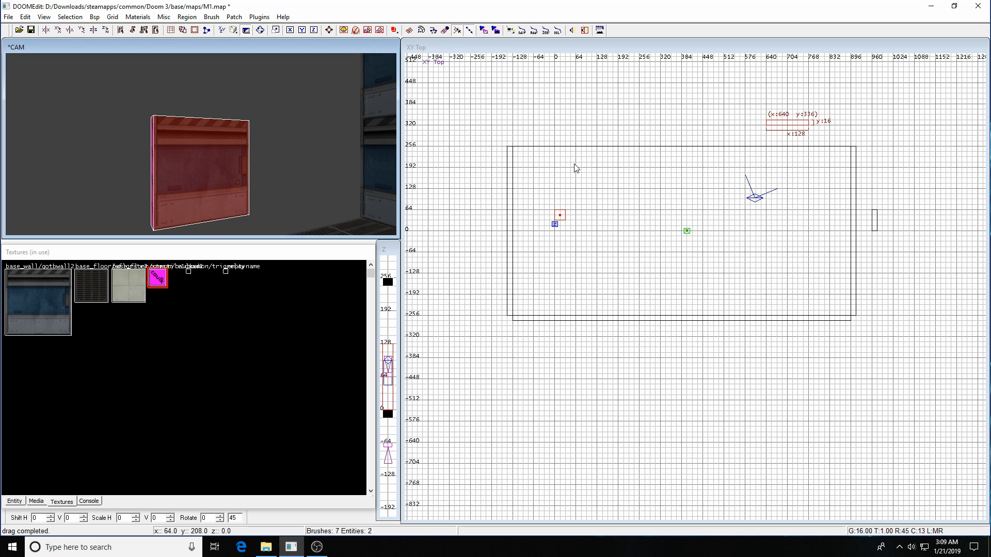
{"action": "key", "text": "ctrl+Tab"}
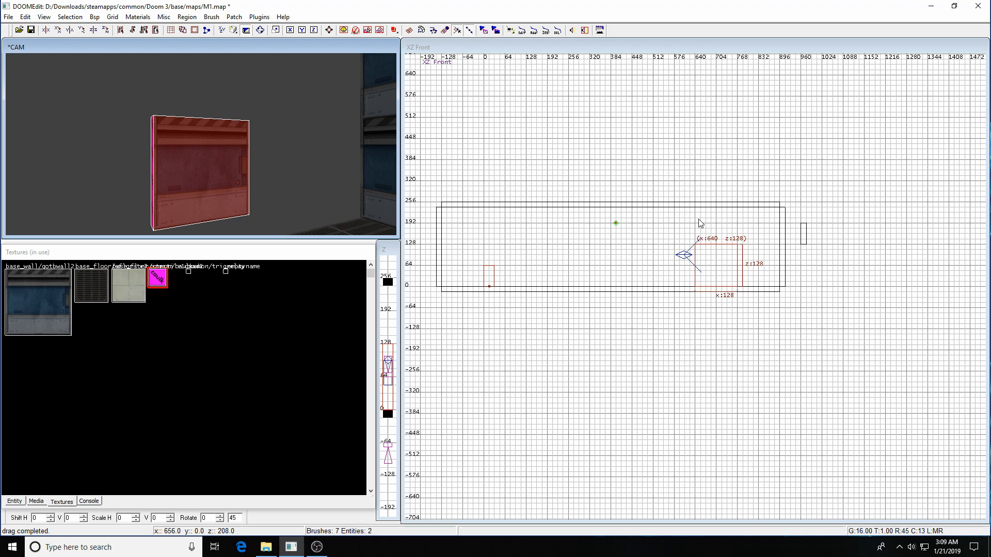
{"action": "left_click", "coordinate": [672, 177]}
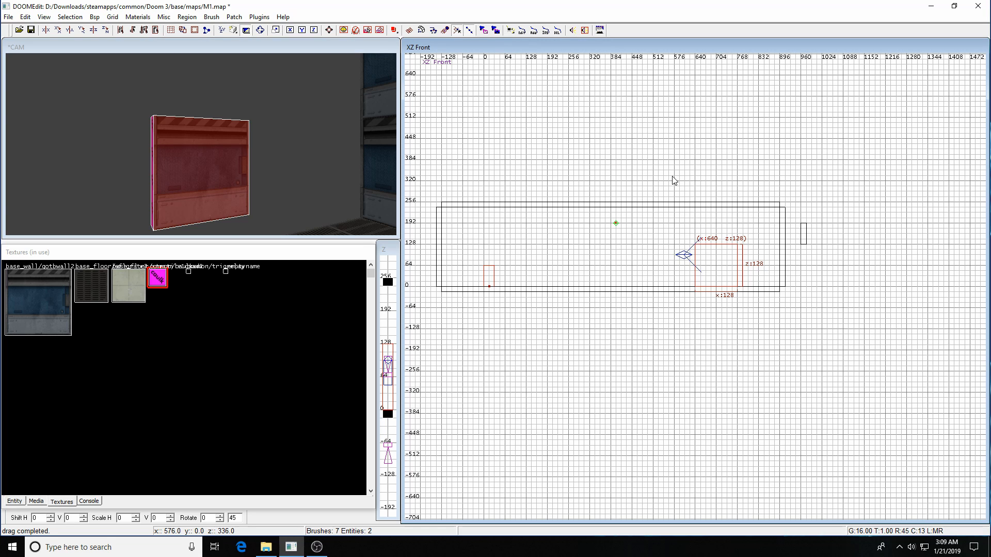
{"action": "key", "text": "ctrl+h"}
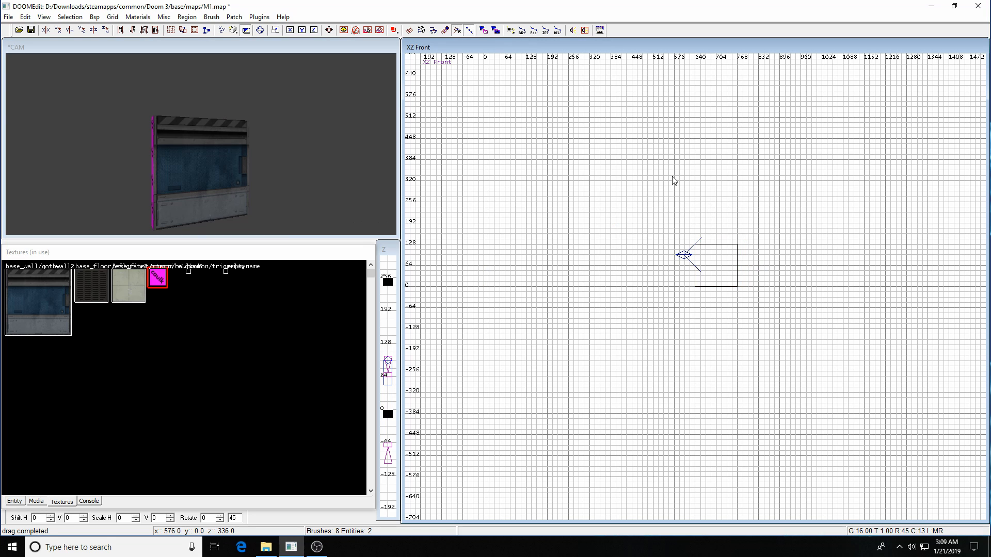
Select the isolated wall panel brush to check its width and height on the front-view grid
{"action": "left_click", "coordinate": [195, 177], "text": "shift"}
{"action": "scroll", "coordinate": [700, 309], "scroll_direction": "up", "scroll_amount": 5}
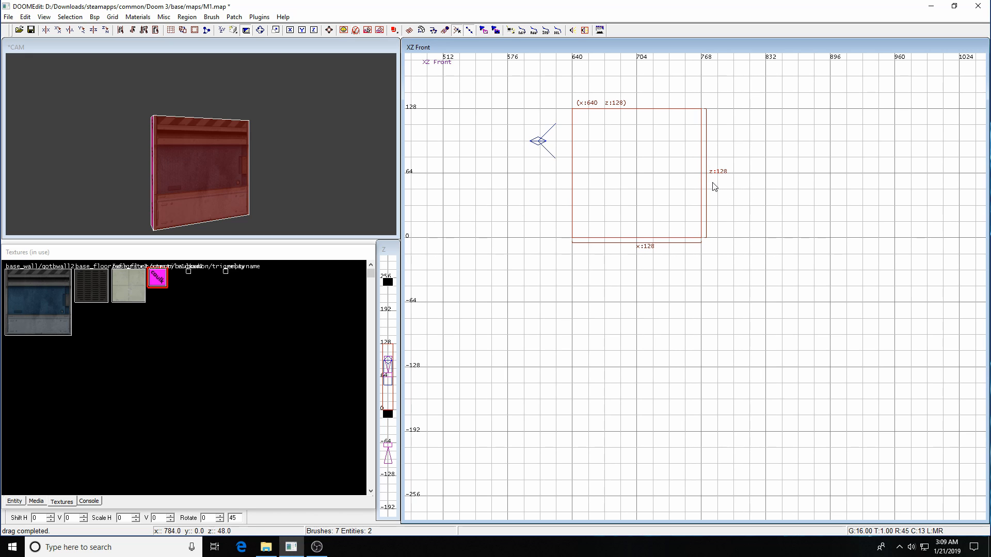
{"action": "key", "text": "Escape"}
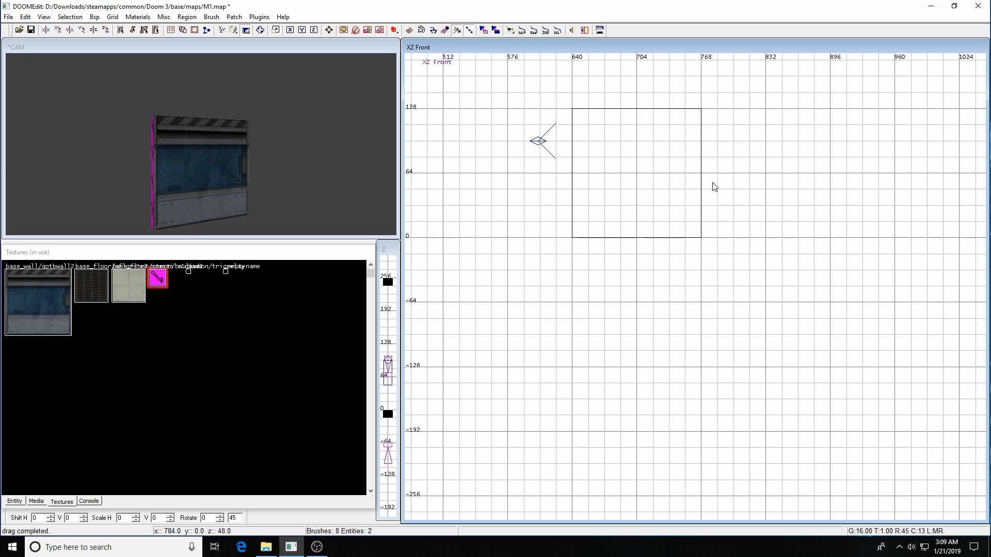
Show all hidden brushes and isolate the large room's 1024-unit-long wall on the side facing the detached panel by hiding everything else
{"action": "key", "text": "shift+h"}
{"action": "key", "text": "Left"}
{"action": "key", "text": "Up"}
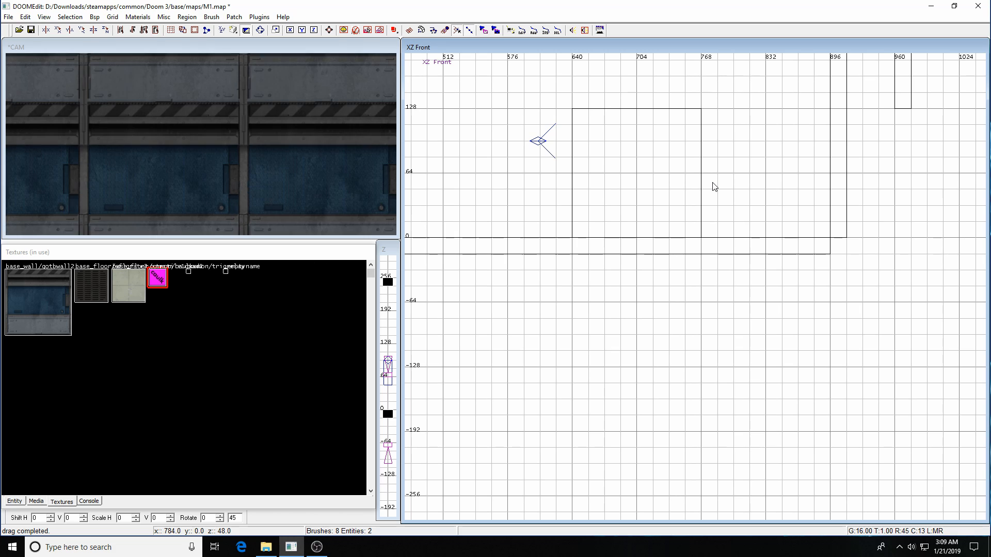
{"action": "key", "text": "Down"}
{"action": "key", "text": "Down"}
{"action": "key", "text": "Down"}
{"action": "key", "text": "Down"}
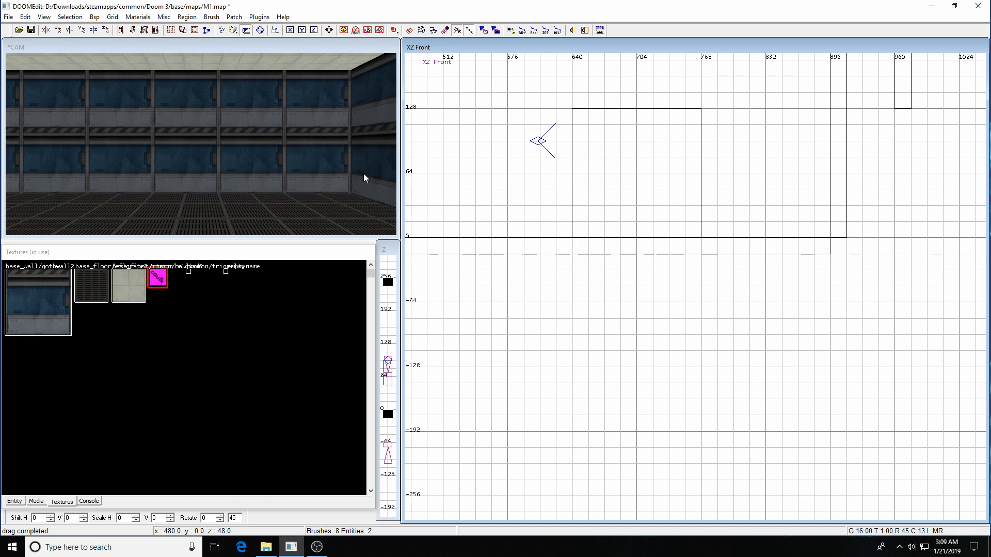
{"action": "left_click", "coordinate": [210, 144], "text": "shift"}
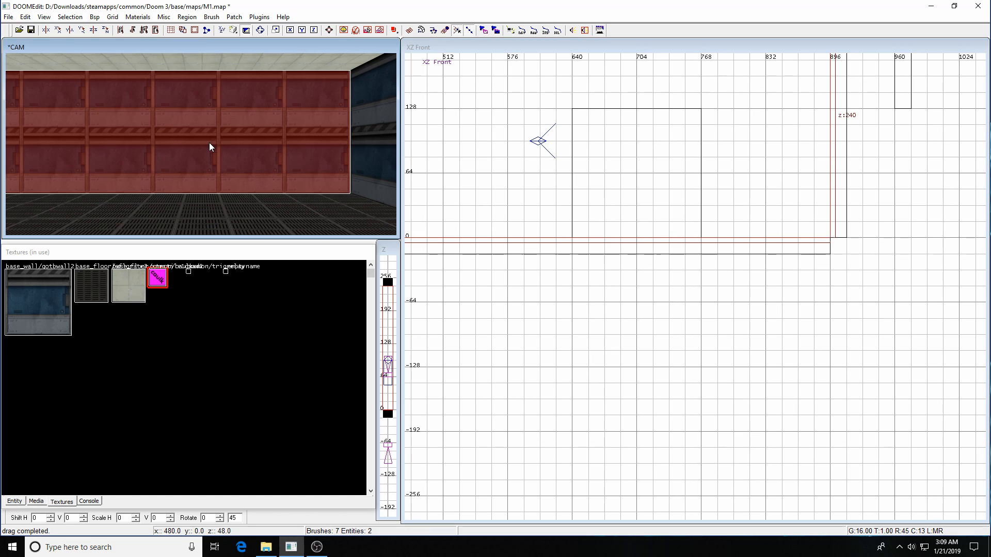
{"action": "key", "text": "ctrl+h"}
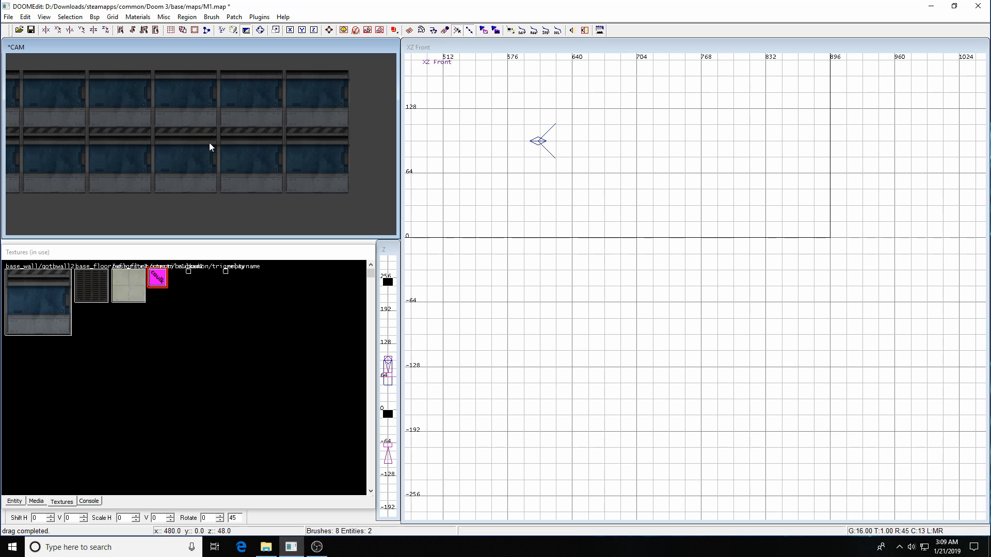
Stretch the isolated long wall brush upward to a height of 256 units and show all hidden brushes again
{"action": "scroll", "coordinate": [559, 256], "scroll_direction": "down", "scroll_amount": 4}
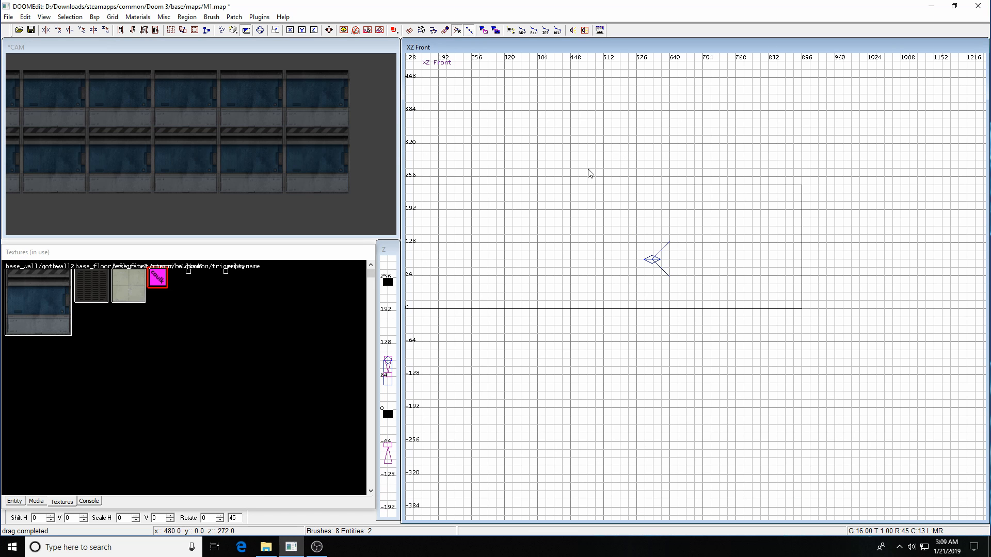
{"action": "left_click", "coordinate": [758, 274], "text": "shift"}
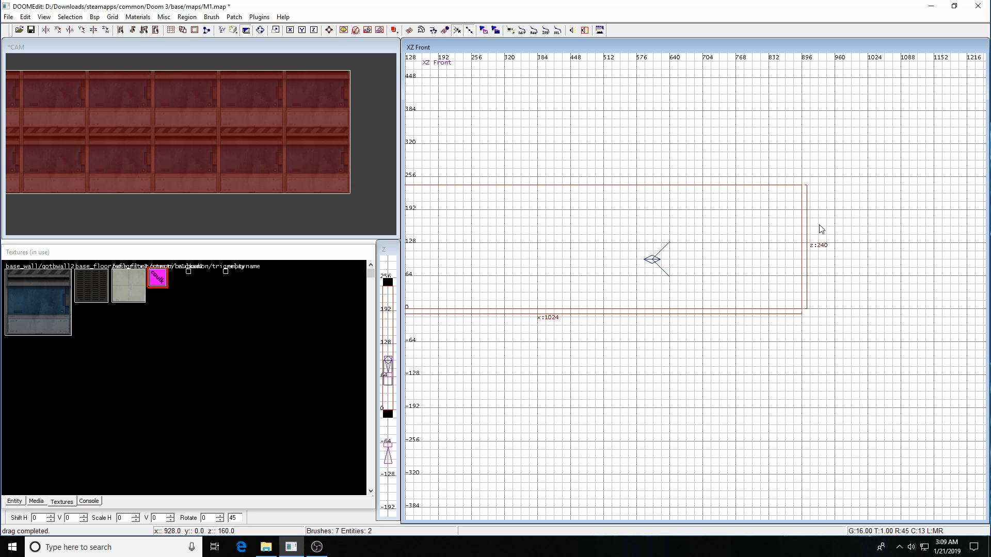
{"action": "left_click_drag", "start_coordinate": [735, 168], "coordinate": [735, 161]}
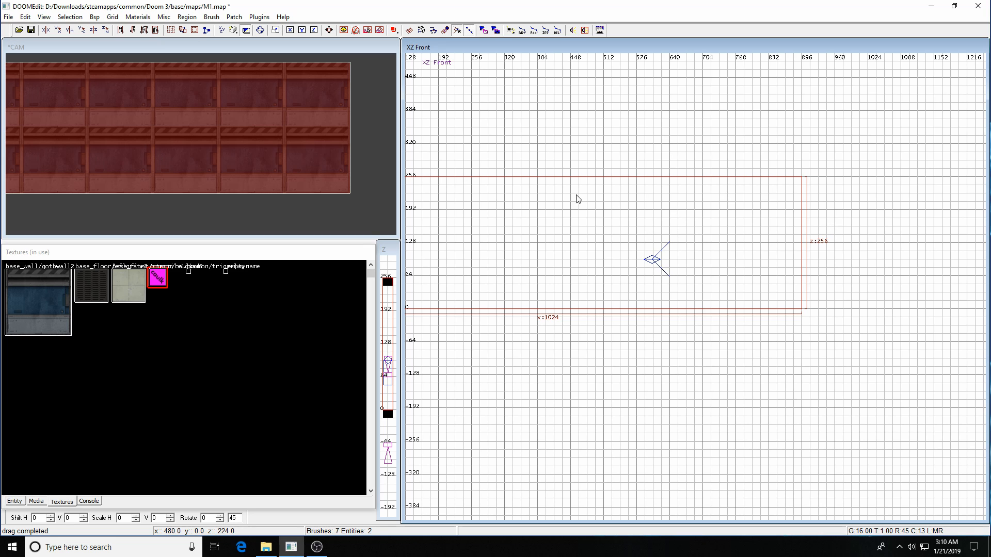
{"action": "key", "text": "Escape"}
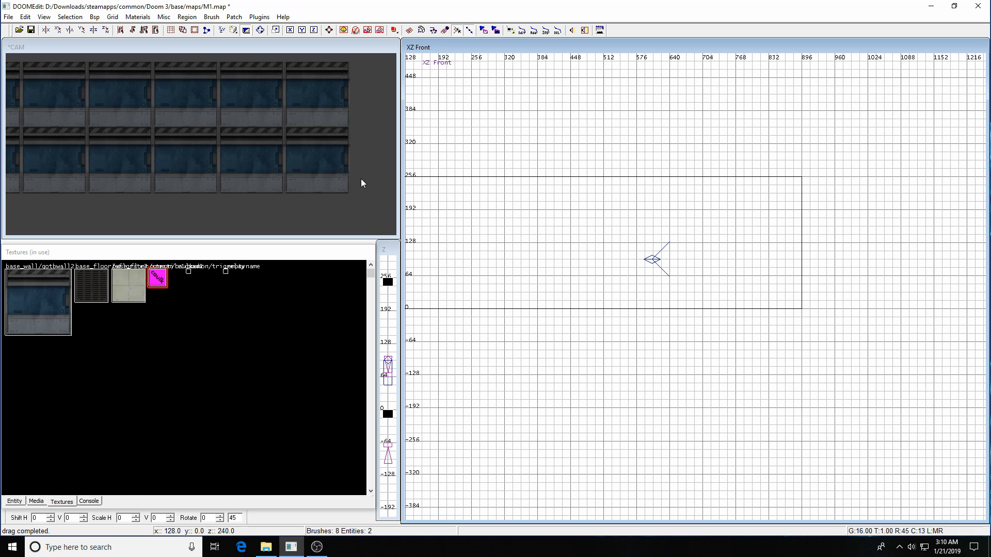
{"action": "key", "text": "h"}
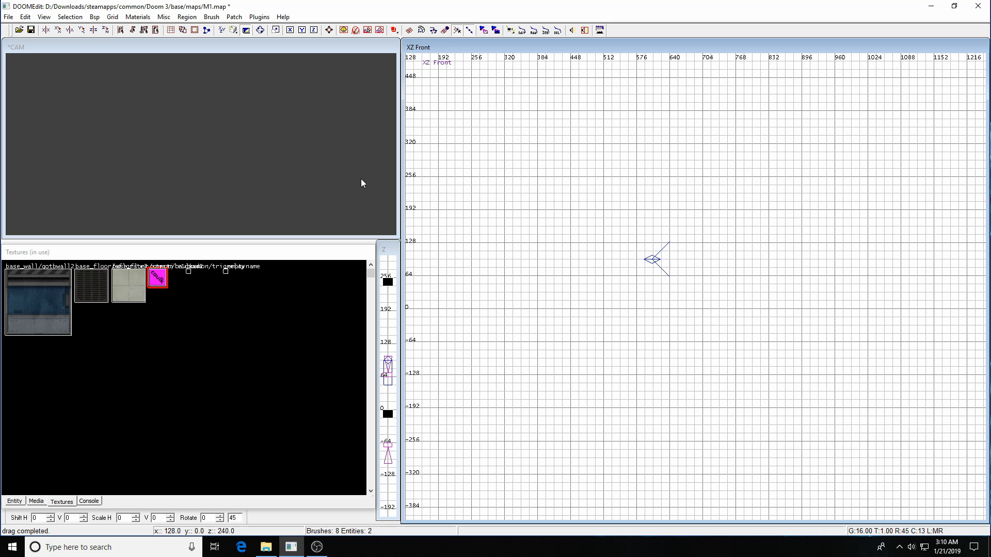
{"action": "key", "text": "shift+h"}
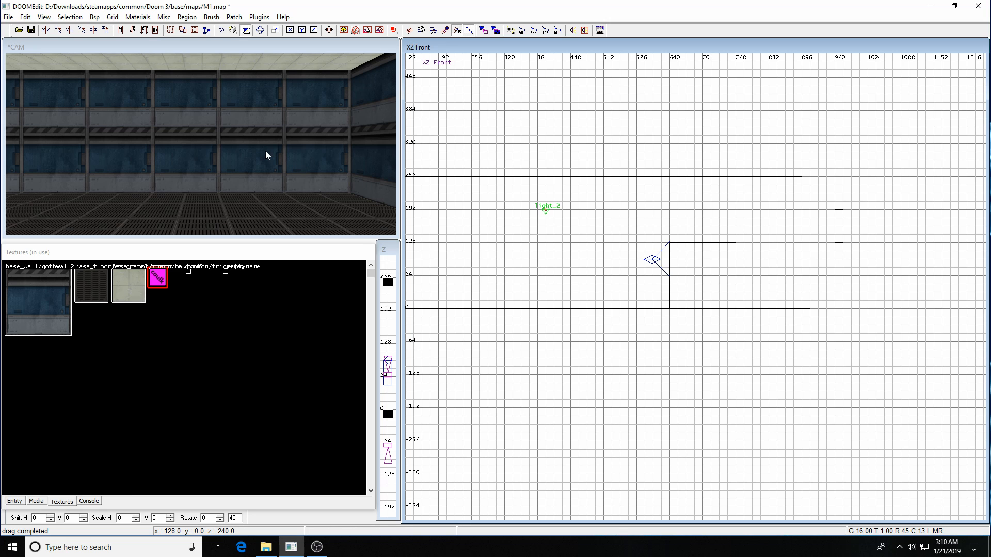
Stretch the top of the room's end wall at x 896 upward to make it 256 units high
{"action": "left_click", "coordinate": [368, 139], "text": "shift"}
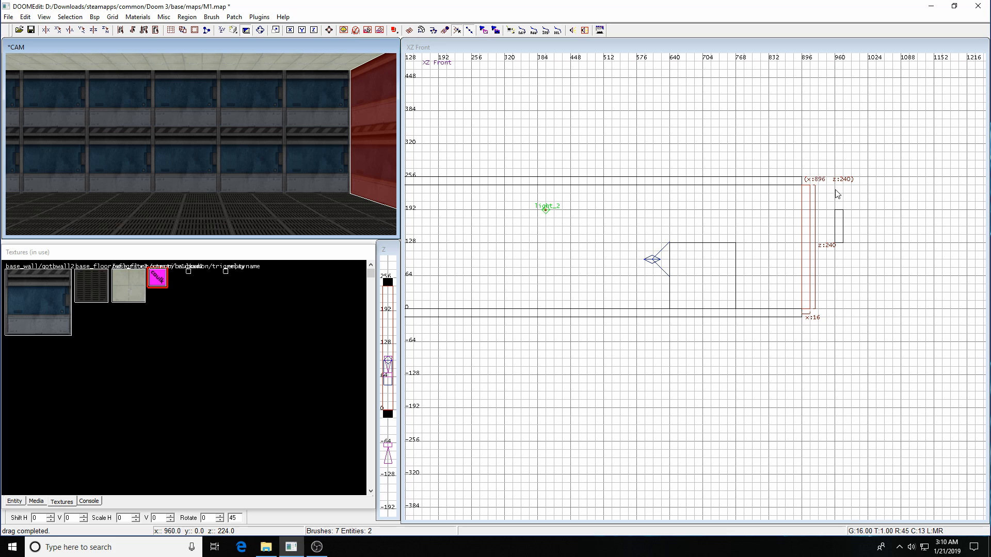
{"action": "left_click_drag", "start_coordinate": [810, 178], "coordinate": [809, 165]}
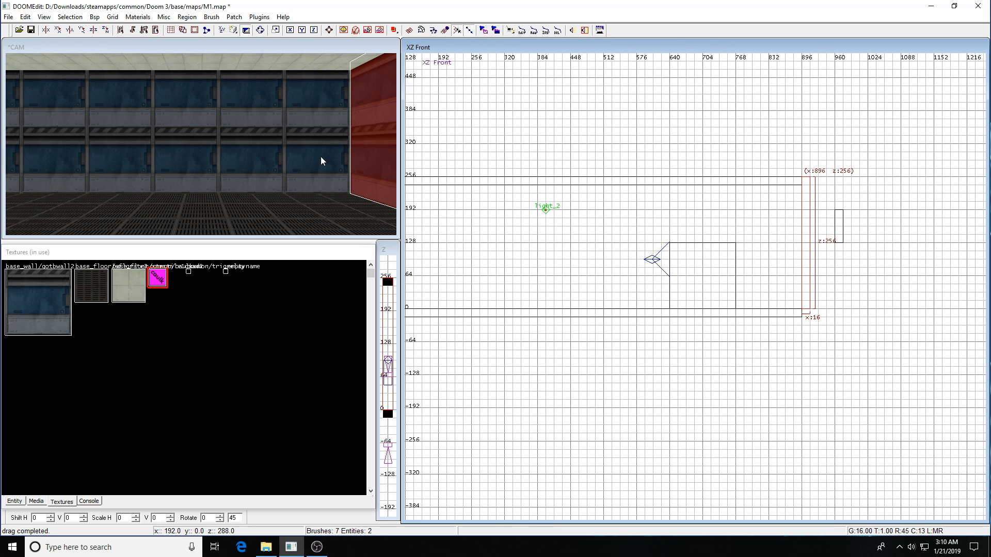
{"action": "key", "text": "Escape"}
{"action": "key", "text": "Left"}
{"action": "key", "text": "Left"}
{"action": "key", "text": "Left"}
{"action": "key", "text": "Left"}
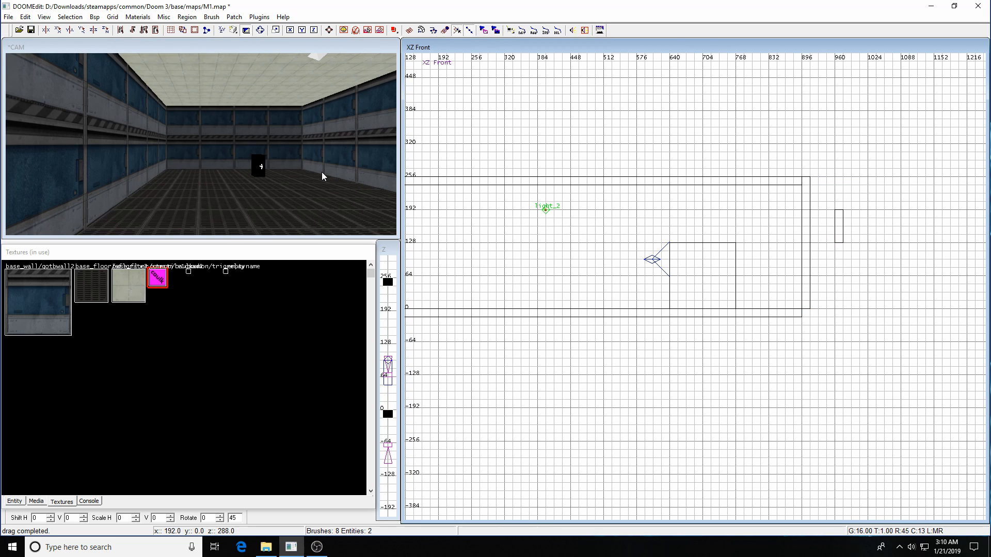
Stretch the opposite end wall at x -144, nearest the player start, upward to 256 units high
{"action": "left_click", "coordinate": [173, 148], "text": "shift"}
{"action": "right_click_drag", "start_coordinate": [457, 164], "coordinate": [498, 151]}
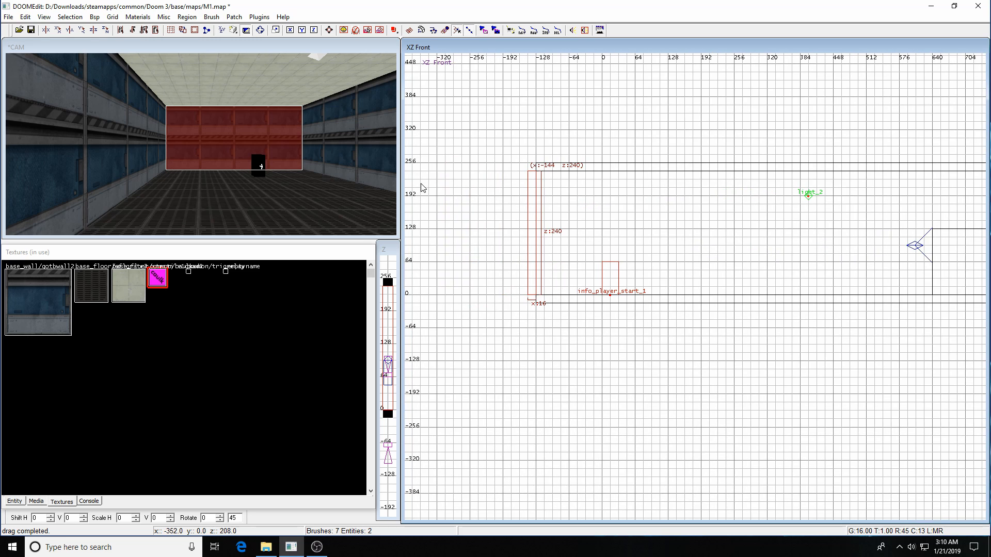
{"action": "left_click", "coordinate": [233, 136], "text": "shift"}
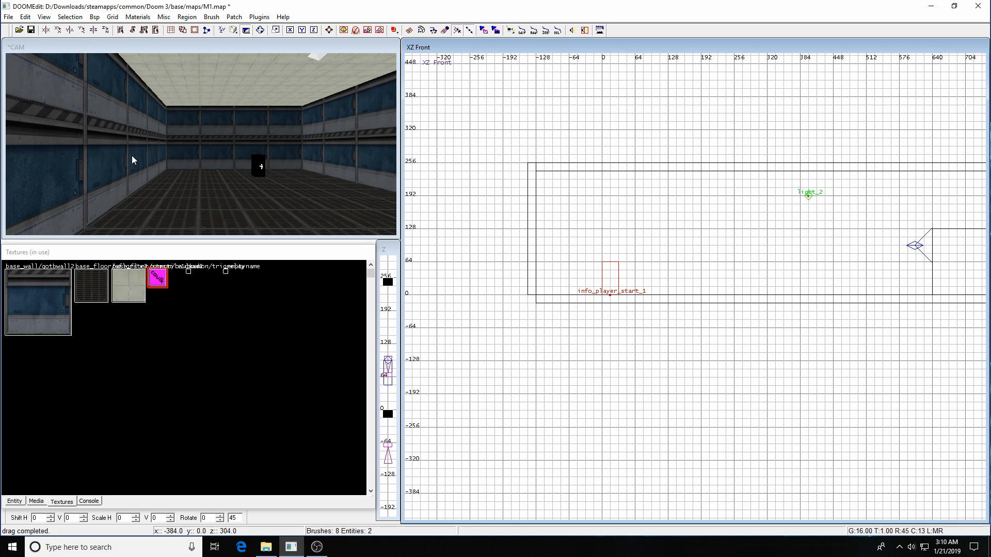
Stretch the remaining 1024-unit-long side wall, opposite the one facing the detached panel, upward to 256 units high
{"action": "left_click", "coordinate": [131, 156], "text": "shift"}
{"action": "right_click_drag", "start_coordinate": [750, 173], "coordinate": [632, 175]}
{"action": "left_click_drag", "start_coordinate": [778, 136], "coordinate": [779, 127]}
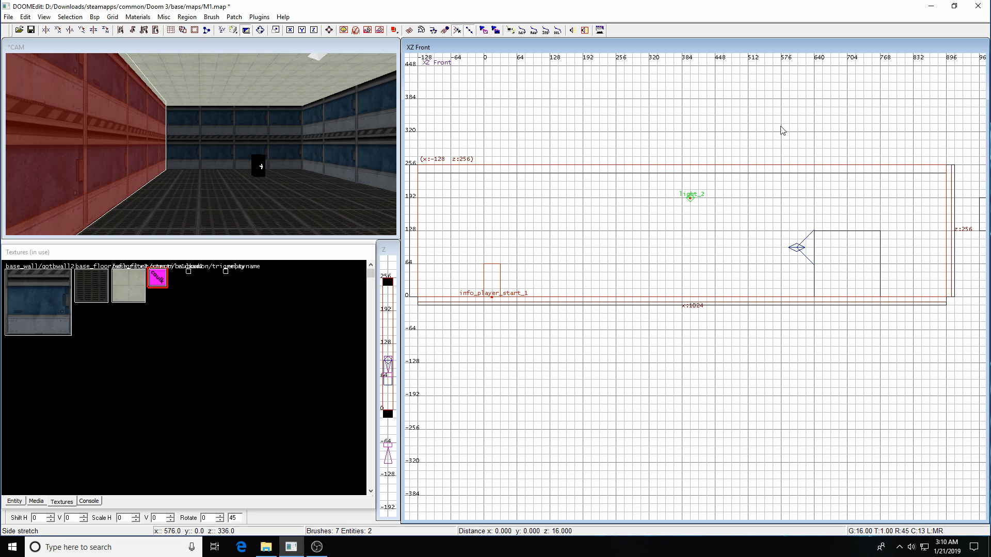
{"action": "key", "text": "Escape"}
Move the room's ceiling brush up 16 units so it rests on the walls with its top at z 272
{"action": "left_click", "coordinate": [271, 81], "text": "shift"}
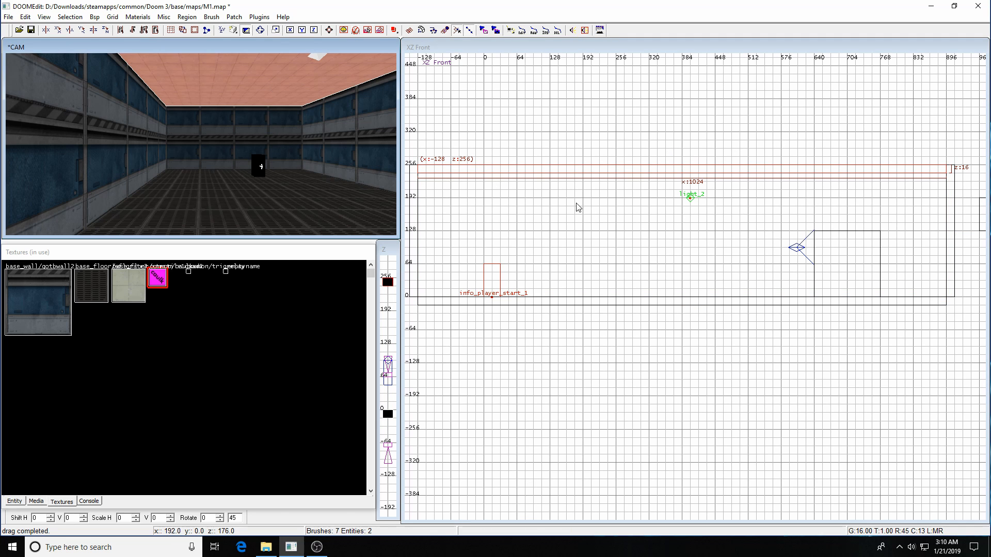
{"action": "scroll", "coordinate": [504, 197], "scroll_direction": "up", "scroll_amount": 3}
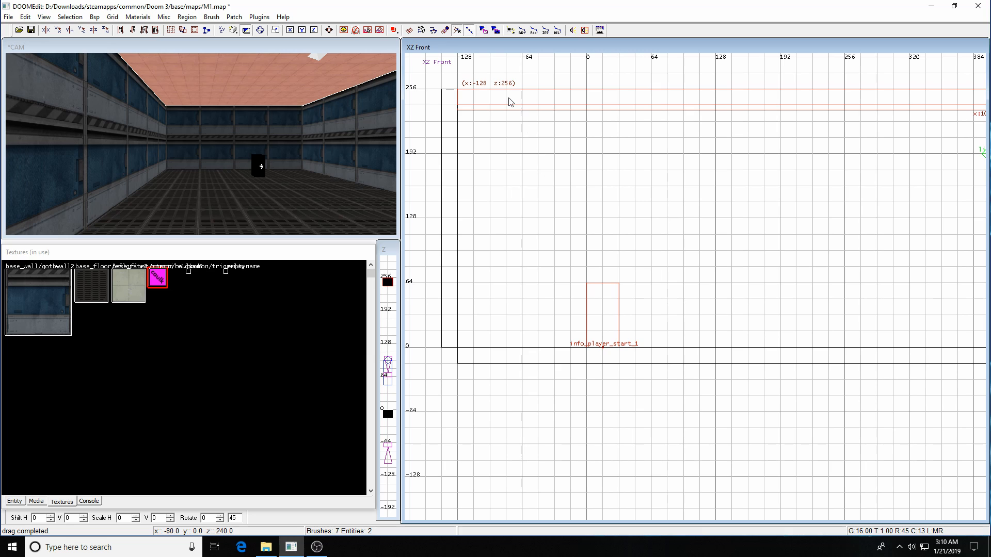
{"action": "left_click_drag", "start_coordinate": [510, 102], "coordinate": [509, 88]}
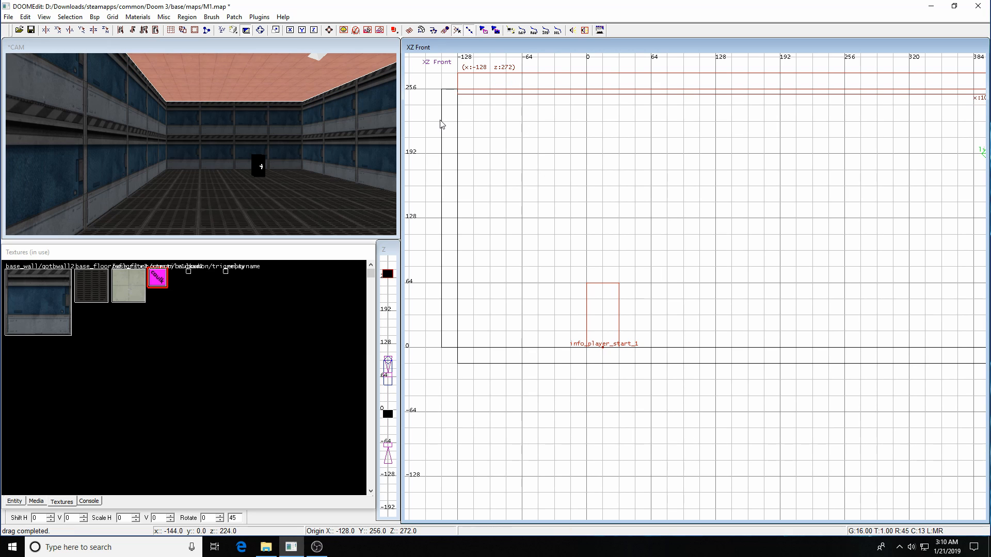
{"action": "key", "text": "Escape"}
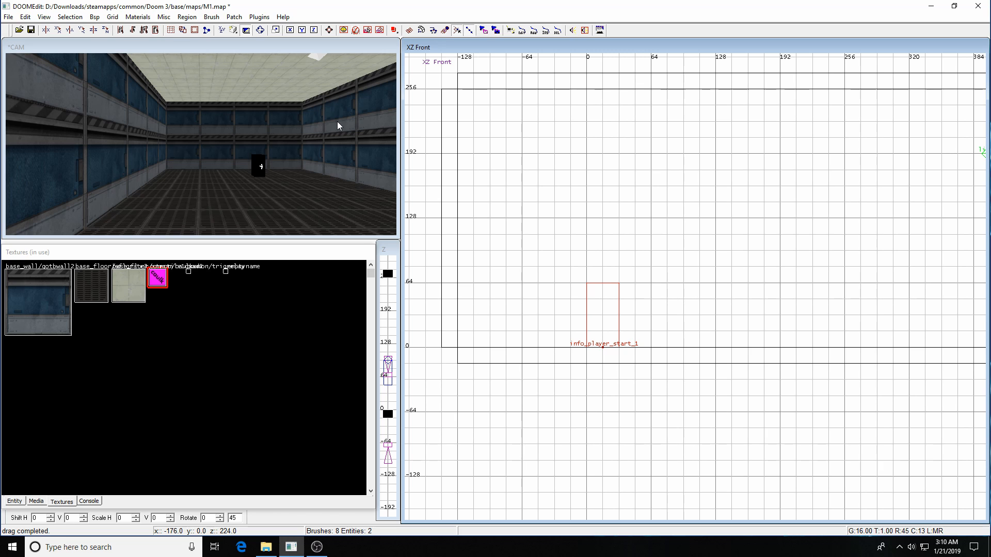
{"action": "key", "text": "Right"}
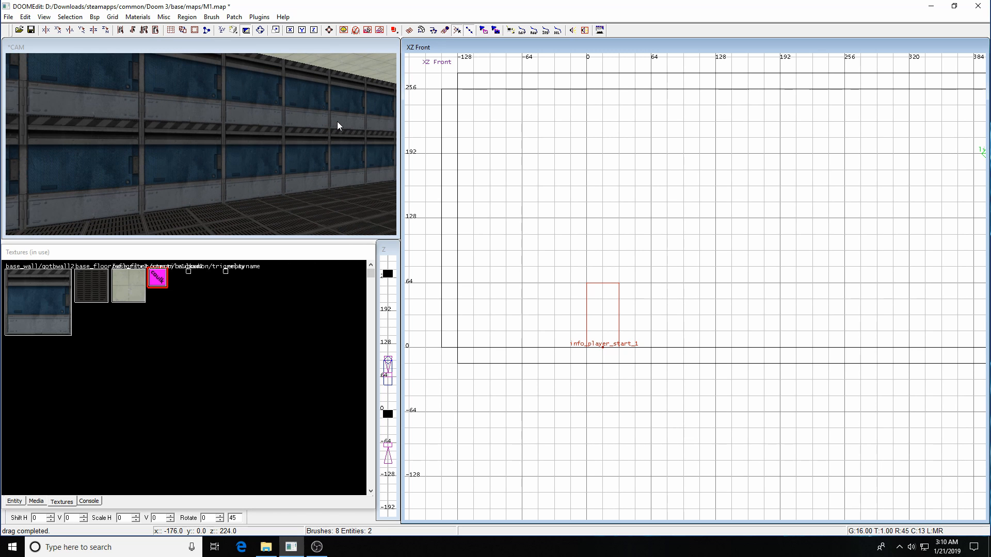
Preview the room in realtime render mode and move around it to examine the walls, ceiling and texture tiling
{"action": "key", "text": "F3"}
{"action": "key", "text": "Left"}
{"action": "key", "text": "Left"}
{"action": "key", "text": "Left"}
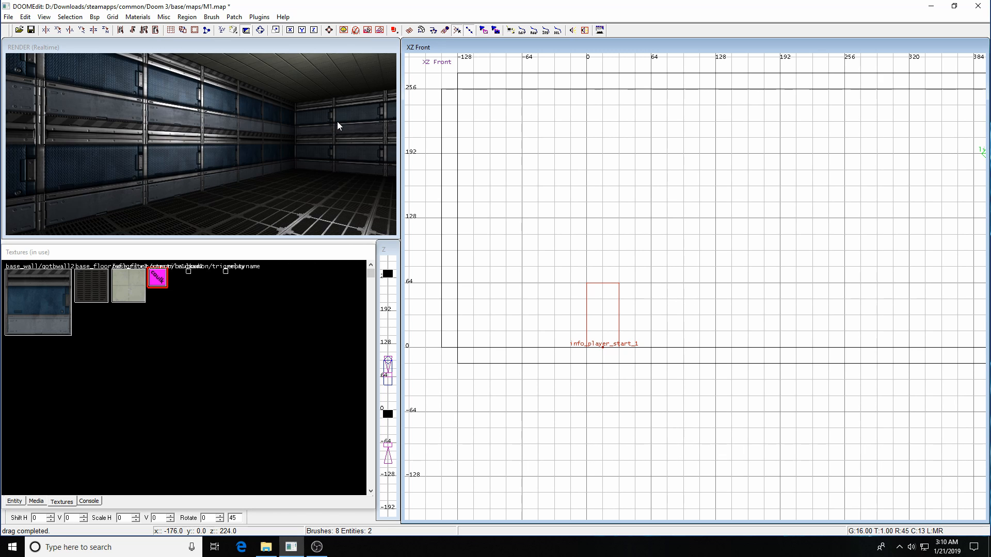
{"action": "key", "text": "Up"}
{"action": "key", "text": "Up"}
{"action": "key", "text": "Up"}
{"action": "key", "text": "Up"}
{"action": "key", "text": "Up"}
{"action": "key", "text": "Up"}
{"action": "key", "text": "Up"}
{"action": "key", "text": "Up"}
{"action": "key", "text": "Up"}
{"action": "key", "text": "Up"}
{"action": "key", "text": "Up"}
{"action": "key", "text": "Up"}
{"action": "key", "text": "Up"}
{"action": "key", "text": "Up"}
{"action": "key", "text": "Right"}
{"action": "key", "text": "Right"}
{"action": "key", "text": "Right"}
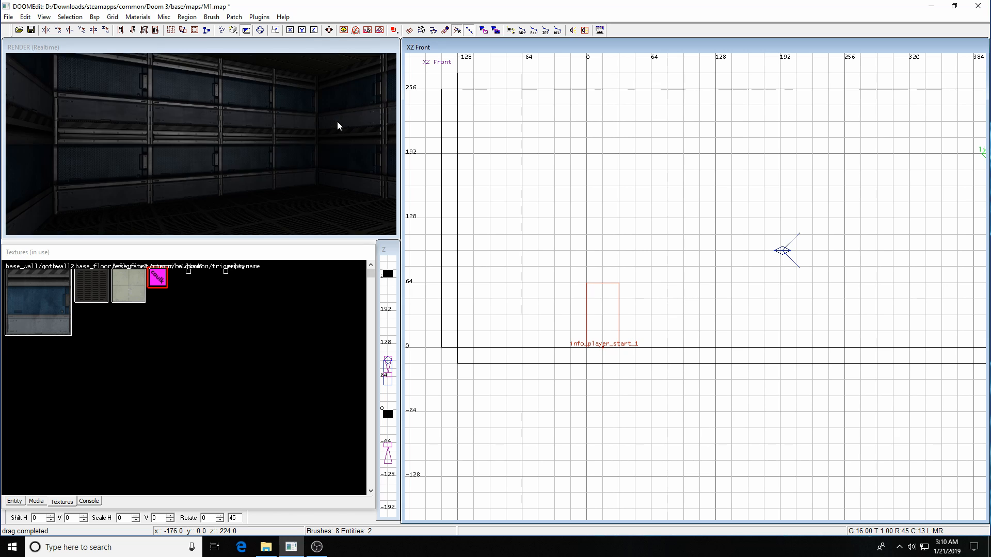
{"action": "key", "text": "Up"}
{"action": "key", "text": "Up"}
{"action": "key", "text": "Up"}
{"action": "key", "text": "Up"}
{"action": "key", "text": "Up"}
{"action": "key", "text": "Up"}
{"action": "key", "text": "Right"}
{"action": "key", "text": "Right"}
{"action": "key", "text": "Right"}
{"action": "key", "text": "Right"}
{"action": "key", "text": "Right"}
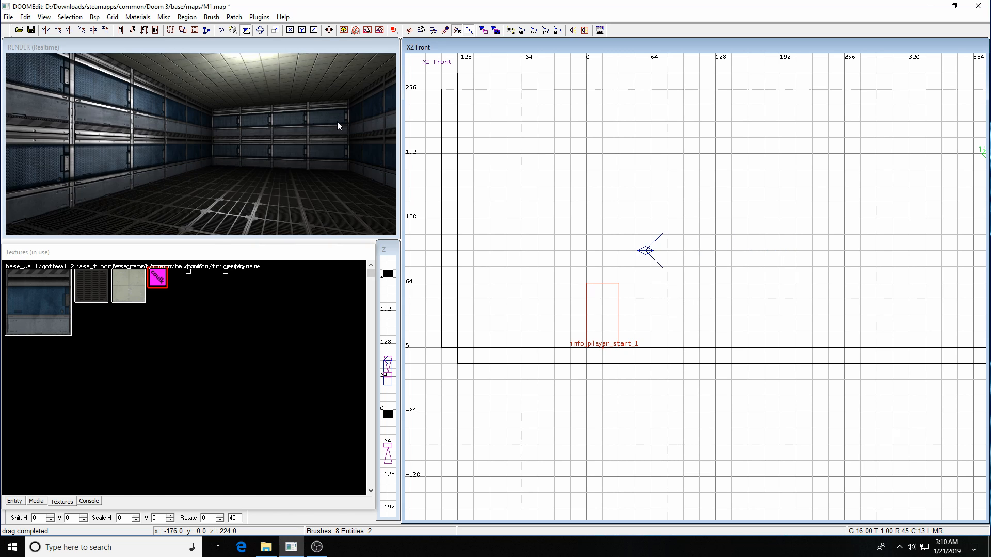
{"action": "key", "text": "Up"}
{"action": "key", "text": "Up"}
{"action": "key", "text": "Up"}
{"action": "key", "text": "Up"}
{"action": "key", "text": "Up"}
{"action": "key", "text": "Up"}
{"action": "key", "text": "Up"}
{"action": "key", "text": "Up"}
{"action": "key", "text": "Up"}
{"action": "key", "text": "Up"}
{"action": "key", "text": "Up"}
{"action": "key", "text": "Up"}
{"action": "key", "text": "Up"}
{"action": "key", "text": "Up"}
{"action": "key", "text": "Up"}
{"action": "key", "text": "Up"}
{"action": "key", "text": "Up"}
{"action": "key", "text": "Up"}
{"action": "key", "text": "Up"}
{"action": "key", "text": "Up"}
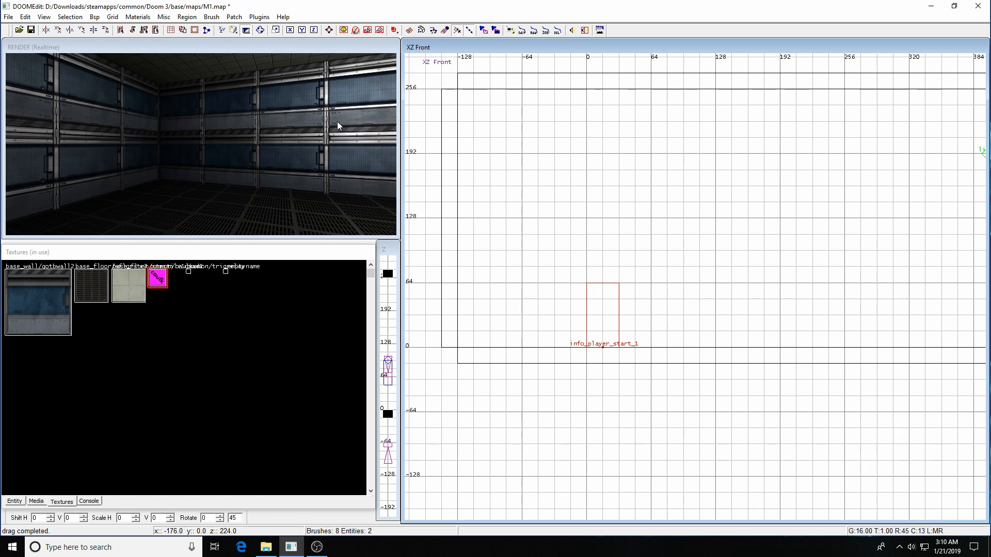
{"action": "key", "text": "Down"}
{"action": "key", "text": "Down"}
{"action": "key", "text": "Down"}
{"action": "key", "text": "Down"}
{"action": "key", "text": "Down"}
{"action": "key", "text": "Down"}
{"action": "key", "text": "Down"}
{"action": "key", "text": "Down"}
{"action": "key", "text": "Down"}
{"action": "key", "text": "Down"}
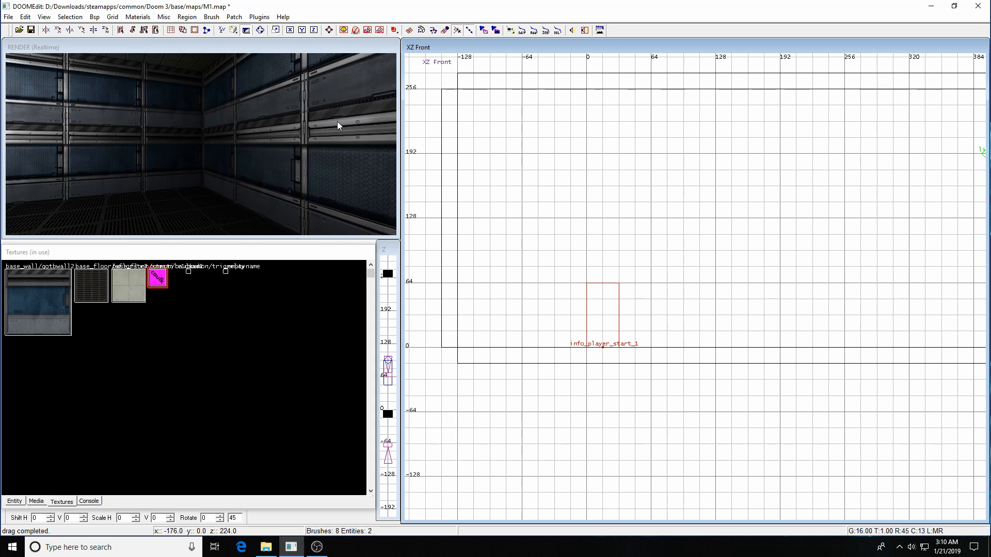
{"action": "key", "text": "Left"}
{"action": "key", "text": "Left"}
{"action": "key", "text": "Up"}
{"action": "key", "text": "Up"}
{"action": "key", "text": "Up"}
{"action": "key", "text": "Up"}
{"action": "key", "text": "Up"}
{"action": "key", "text": "Up"}
{"action": "key", "text": "Up"}
{"action": "key", "text": "Up"}
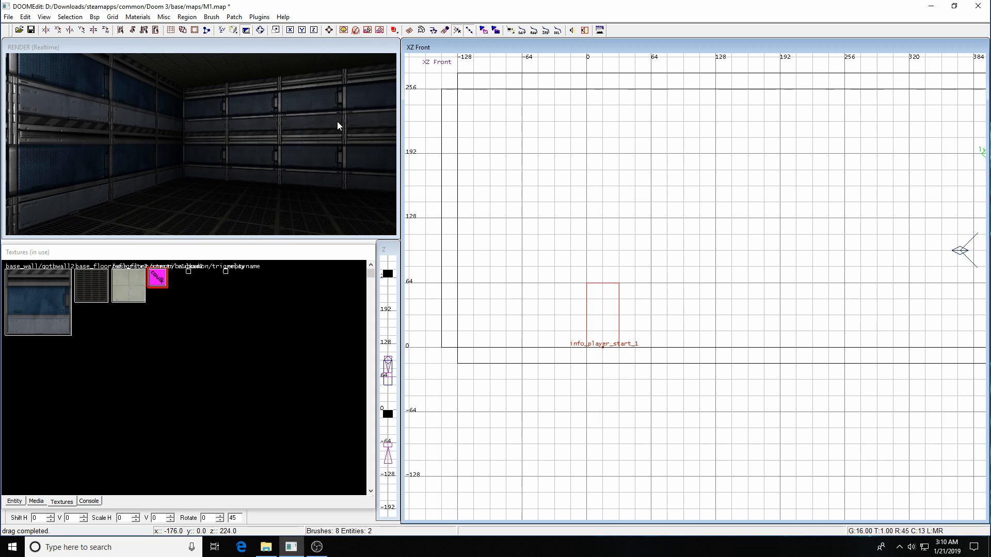
{"action": "key", "text": "Left"}
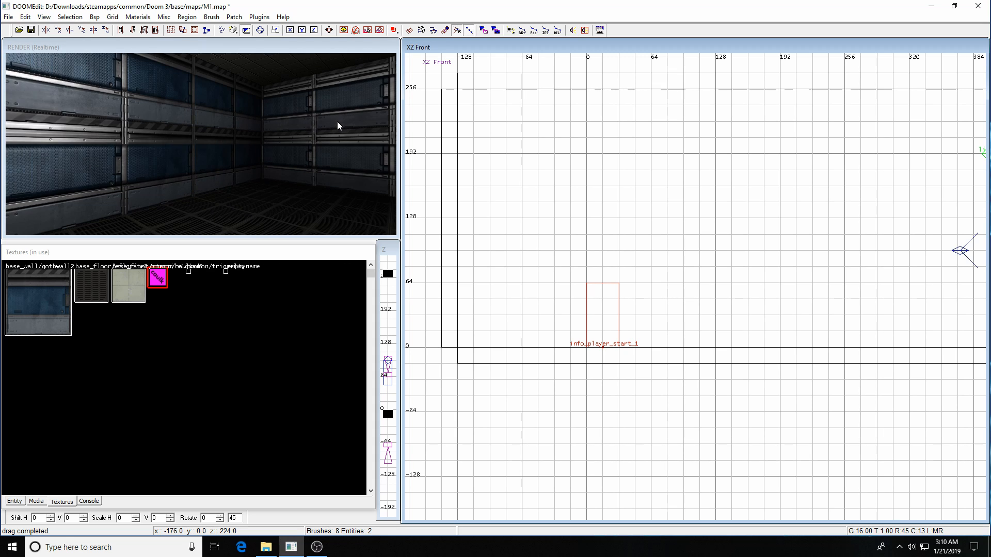
{"action": "key", "text": "Left"}
{"action": "key", "text": "Left"}
{"action": "key", "text": "Left"}
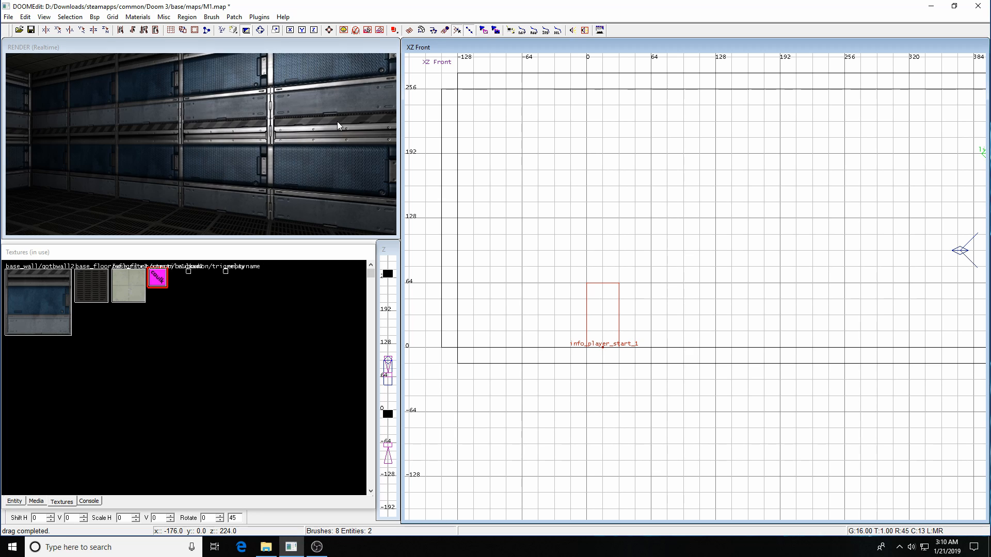
{"action": "key", "text": "Right"}
{"action": "key", "text": "Right"}
Return the camera to the unlit preview and look over the room's walls, ceiling and top-view layout
{"action": "key", "text": "F3"}
{"action": "key", "text": "Right"}
{"action": "key", "text": "Down"}
{"action": "key", "text": "Down"}
{"action": "key", "text": "Down"}
{"action": "key", "text": "Down"}
{"action": "key", "text": "Down"}
{"action": "key", "text": "Down"}
{"action": "key", "text": "Down"}
{"action": "key", "text": "Down"}
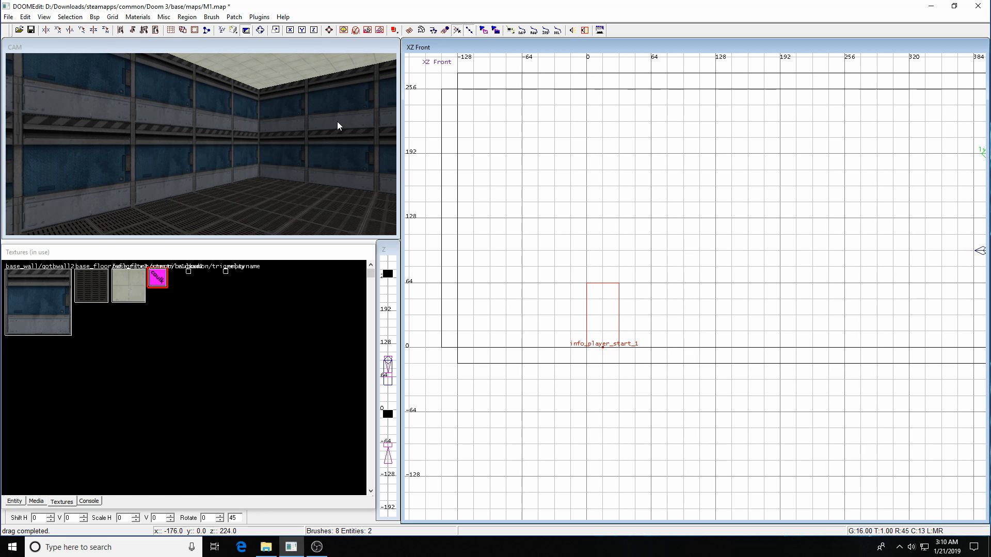
{"action": "key", "text": "Left"}
{"action": "key", "text": "Left"}
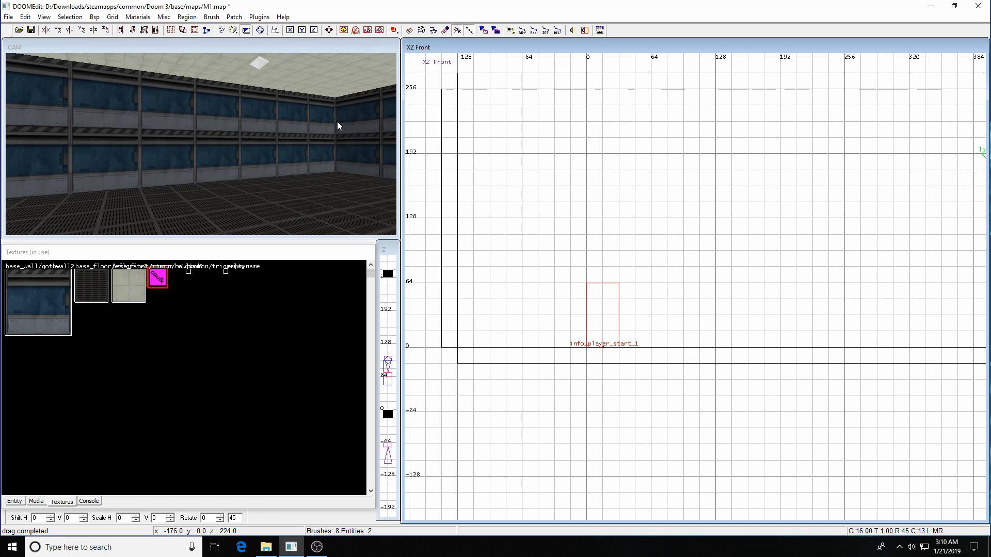
{"action": "key", "text": "Right"}
{"action": "key", "text": "Right"}
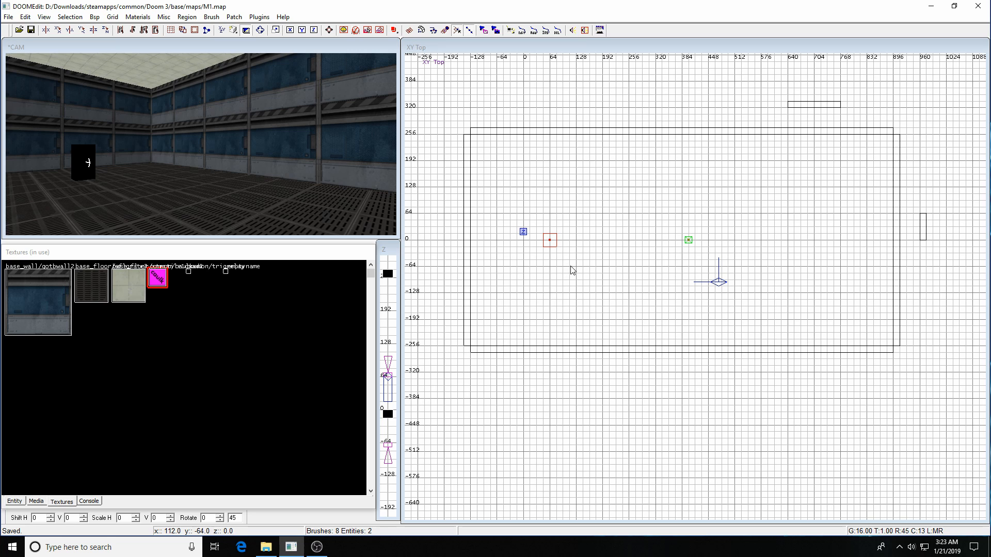
{"action": "right_click_drag", "start_coordinate": [587, 263], "coordinate": [577, 258]}
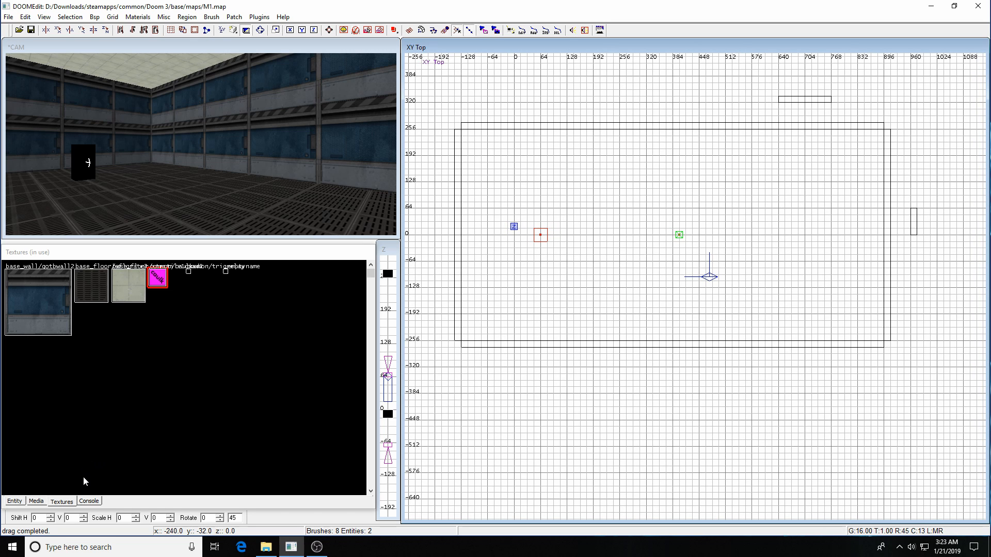
Load the trigger texture from the media browser's textures/common folder as the current texture and return to the textures in use
{"action": "left_click", "coordinate": [36, 502]}
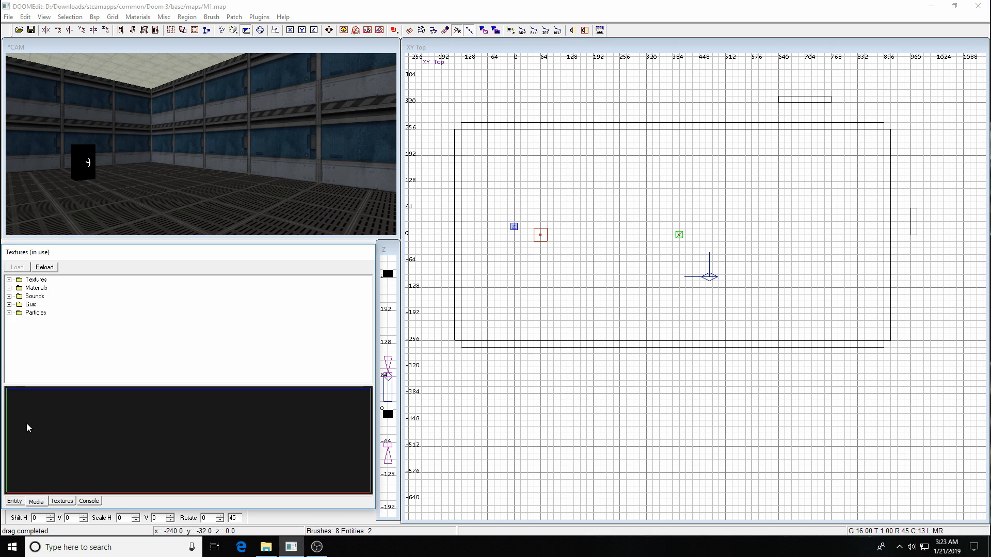
{"action": "left_click", "coordinate": [9, 279]}
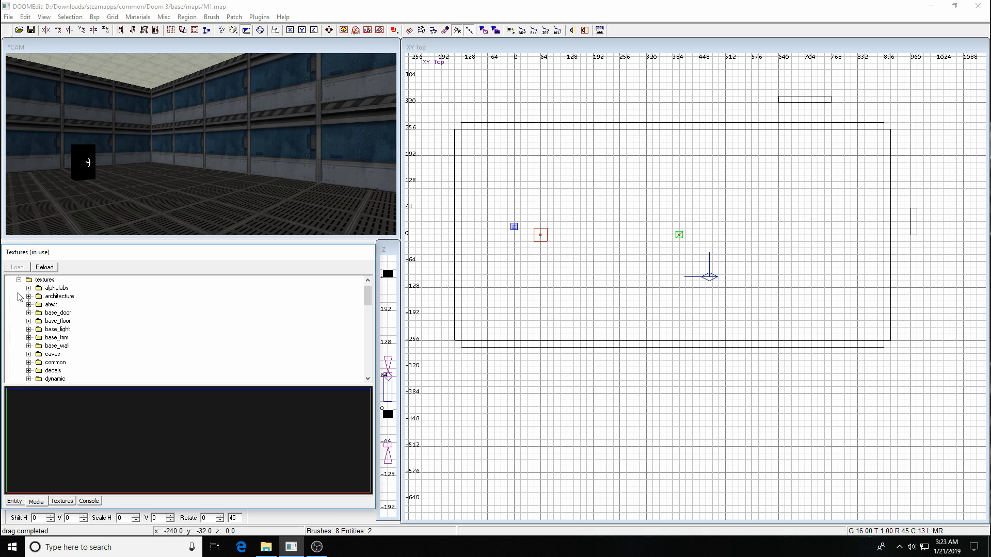
{"action": "left_click", "coordinate": [29, 362]}
{"action": "scroll", "coordinate": [72, 350], "scroll_direction": "down", "scroll_amount": 2}
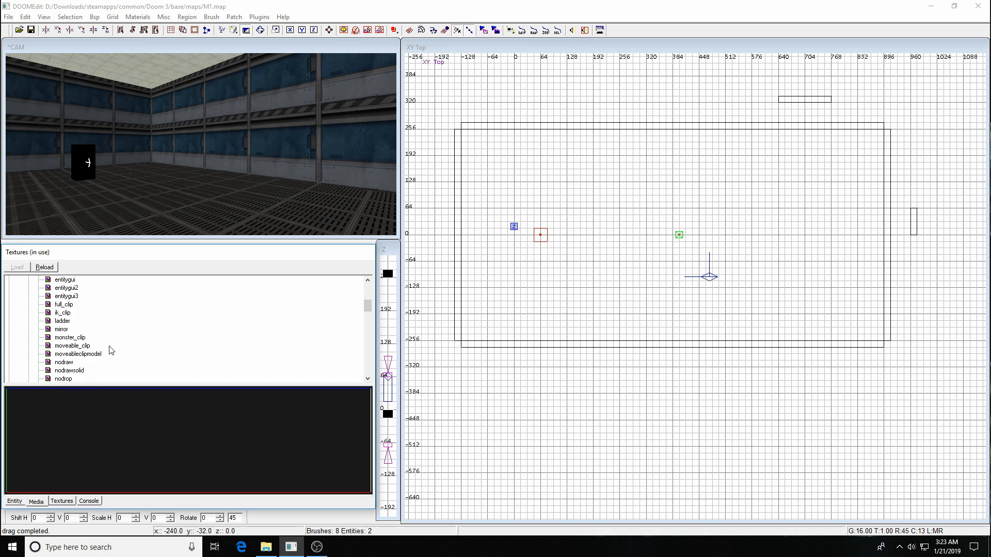
{"action": "scroll", "coordinate": [109, 351], "scroll_direction": "down", "scroll_amount": 1}
{"action": "scroll", "coordinate": [109, 350], "scroll_direction": "down", "scroll_amount": 5}
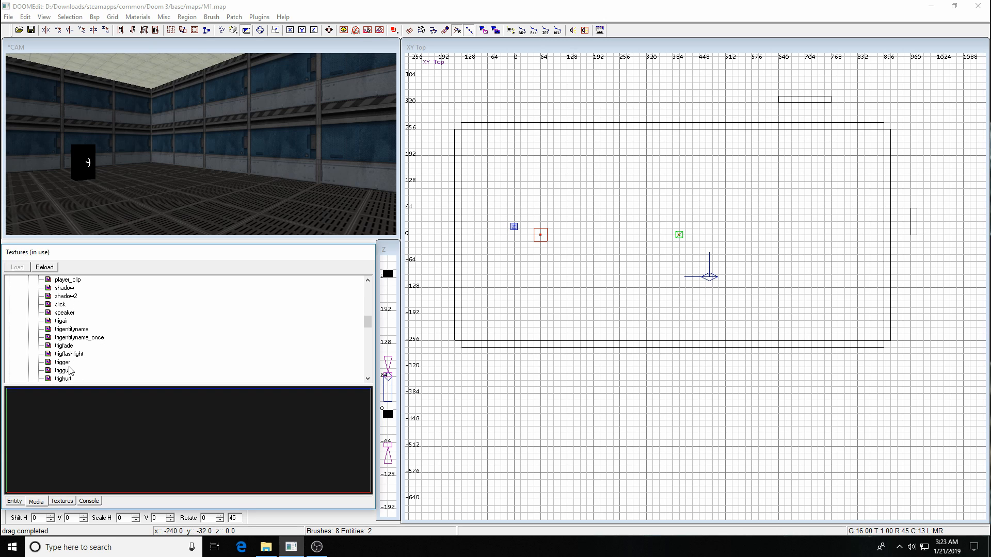
{"action": "left_click", "coordinate": [63, 362]}
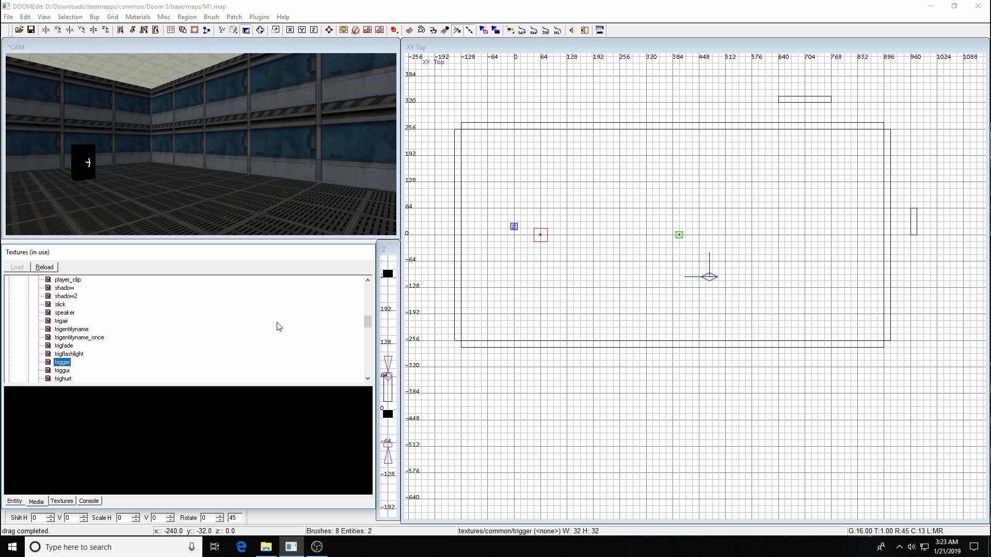
{"action": "left_click", "coordinate": [57, 501]}
{"action": "left_click", "coordinate": [36, 502]}
{"action": "left_click", "coordinate": [57, 501]}
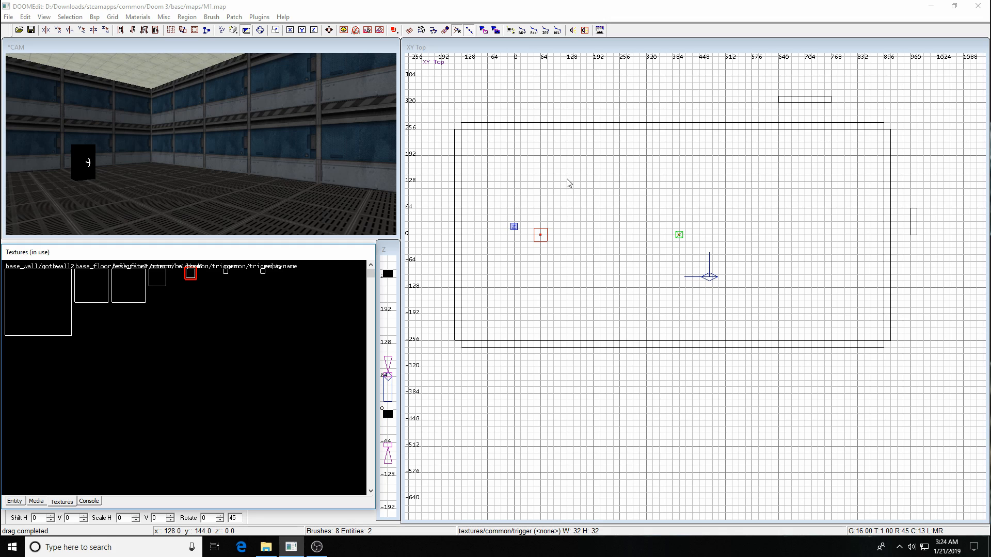
Draw a trigger brush 16 units wide and 256 units long in the top view, in front of the player start at x 128
{"action": "left_click_drag", "start_coordinate": [568, 183], "coordinate": [572, 295]}
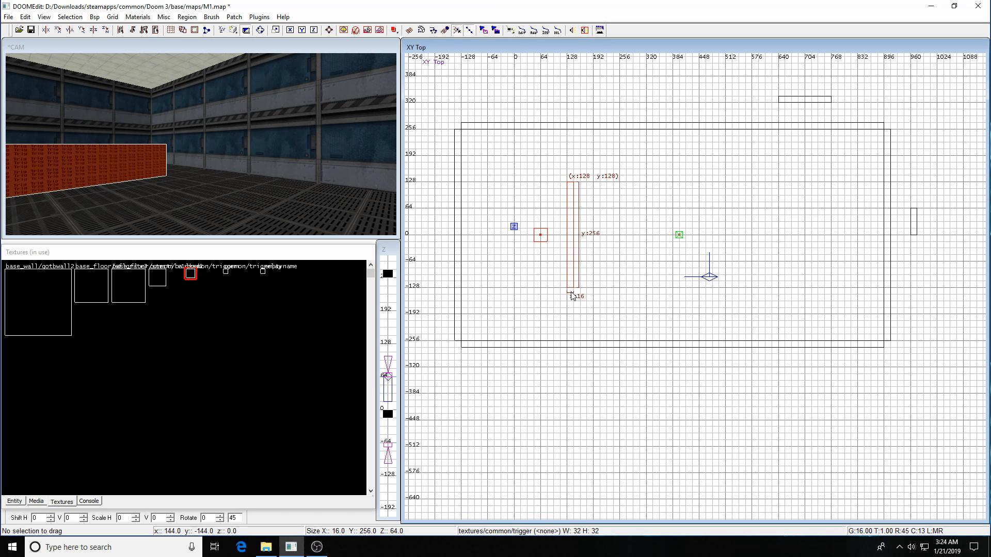
{"action": "key", "text": "Escape"}
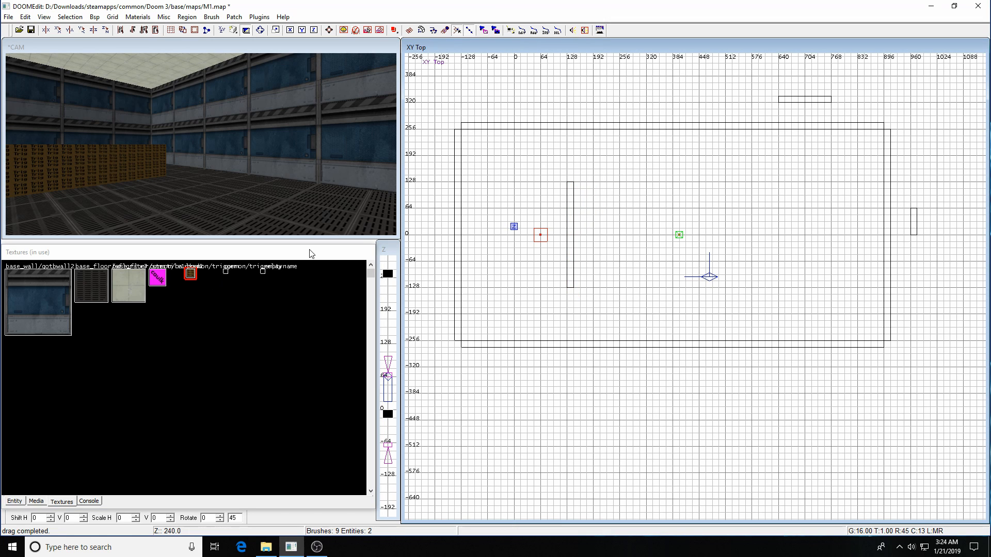
Move the camera up to the new trigger brush and select the brush
{"action": "key", "text": "Left"}
{"action": "key", "text": "Left"}
{"action": "key", "text": "Up"}
{"action": "key", "text": "Up"}
{"action": "key", "text": "Up"}
{"action": "key", "text": "Up"}
{"action": "key", "text": "Up"}
{"action": "key", "text": "Up"}
{"action": "key", "text": "Up"}
{"action": "key", "text": "Up"}
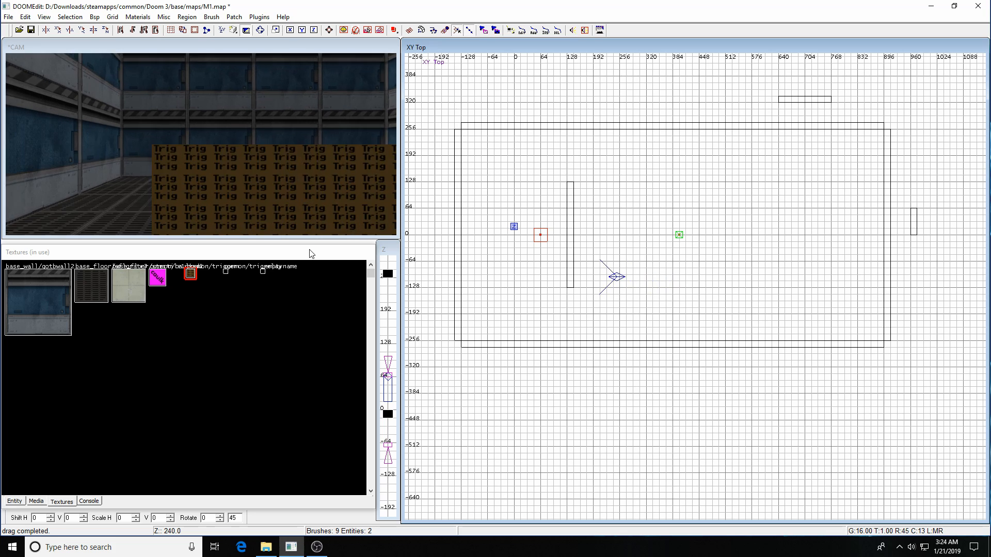
{"action": "key", "text": "Right"}
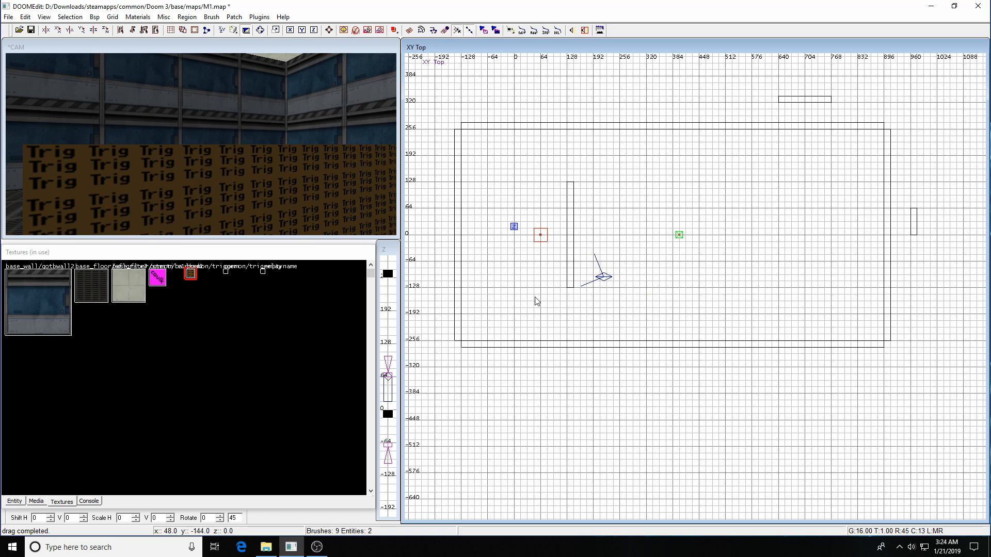
{"action": "left_click", "coordinate": [570, 253], "text": "shift"}
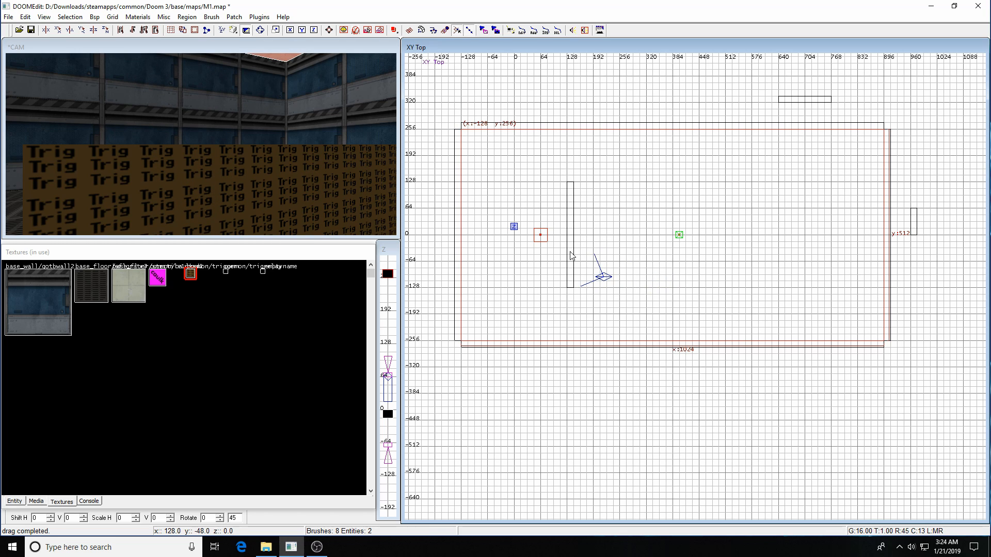
{"action": "key", "text": "Escape"}
{"action": "left_click", "coordinate": [318, 191], "text": "shift"}
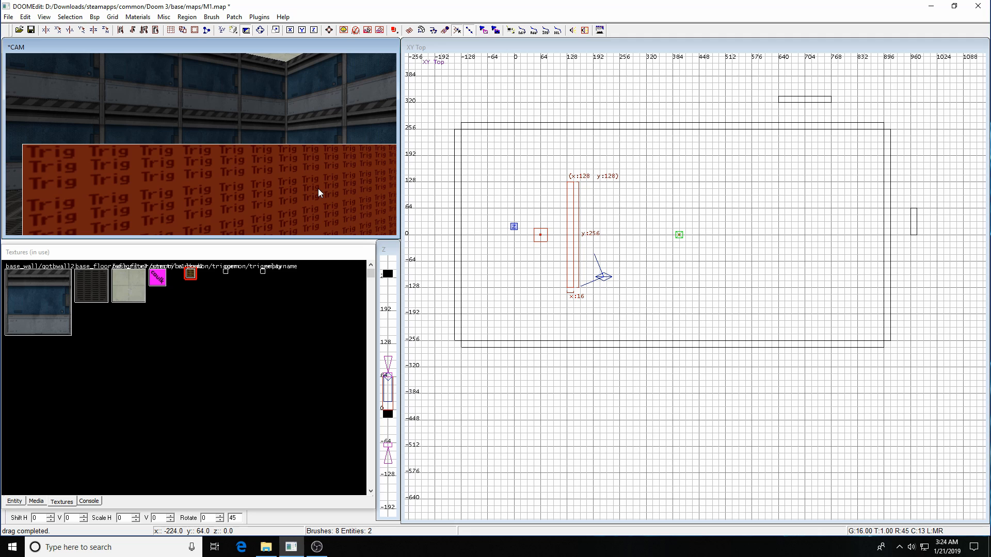
Fly the camera around to the player-start side and face the selected trigger brush
{"action": "key", "text": "Left"}
{"action": "key", "text": "Left"}
{"action": "key", "text": "Left"}
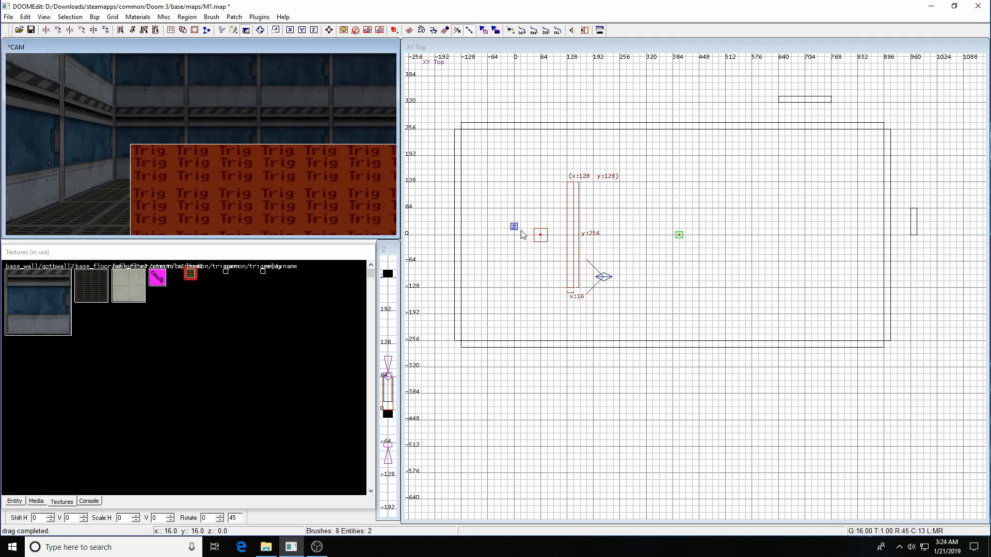
{"action": "key", "text": "Up"}
{"action": "key", "text": "Up"}
{"action": "key", "text": "Up"}
{"action": "key", "text": "Up"}
{"action": "key", "text": "Up"}
{"action": "key", "text": "Right"}
{"action": "key", "text": "Right"}
{"action": "key", "text": "Right"}
{"action": "key", "text": "Up"}
{"action": "key", "text": "Up"}
{"action": "key", "text": "Up"}
{"action": "key", "text": "Up"}
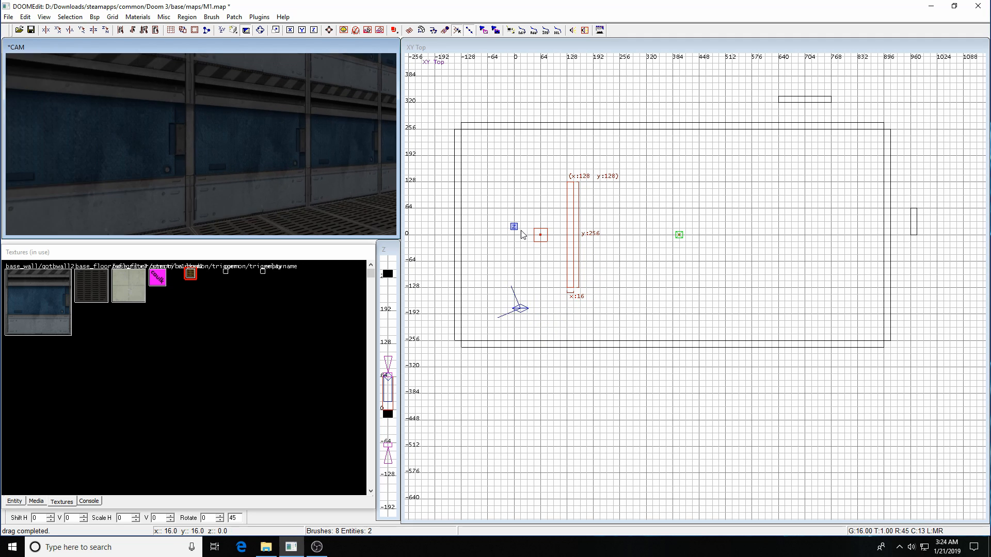
{"action": "key", "text": "Right"}
{"action": "key", "text": "Right"}
{"action": "key", "text": "Right"}
{"action": "key", "text": "Right"}
{"action": "key", "text": "Right"}
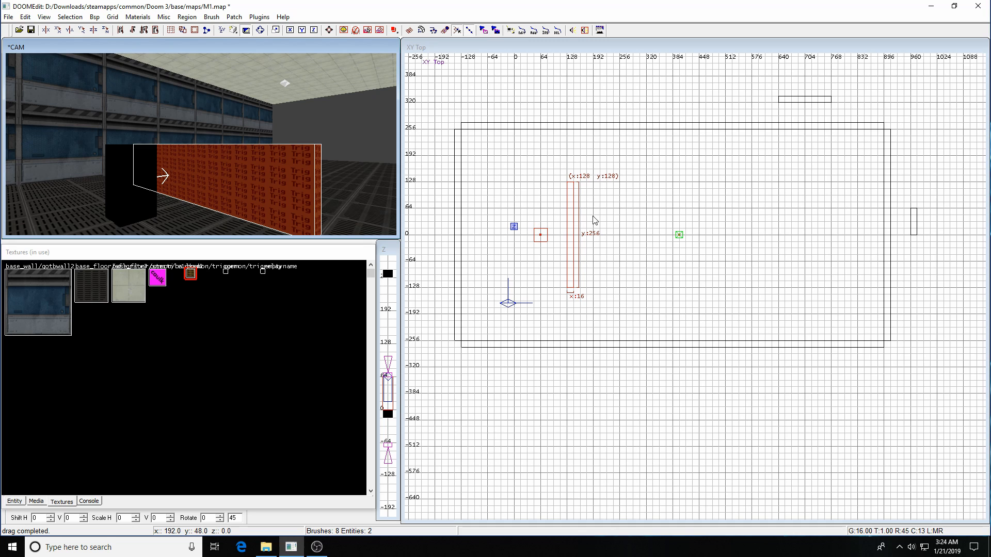
Deselect the trigger brush and examine it beside the player start from slightly different camera angles
{"action": "key", "text": "Escape"}
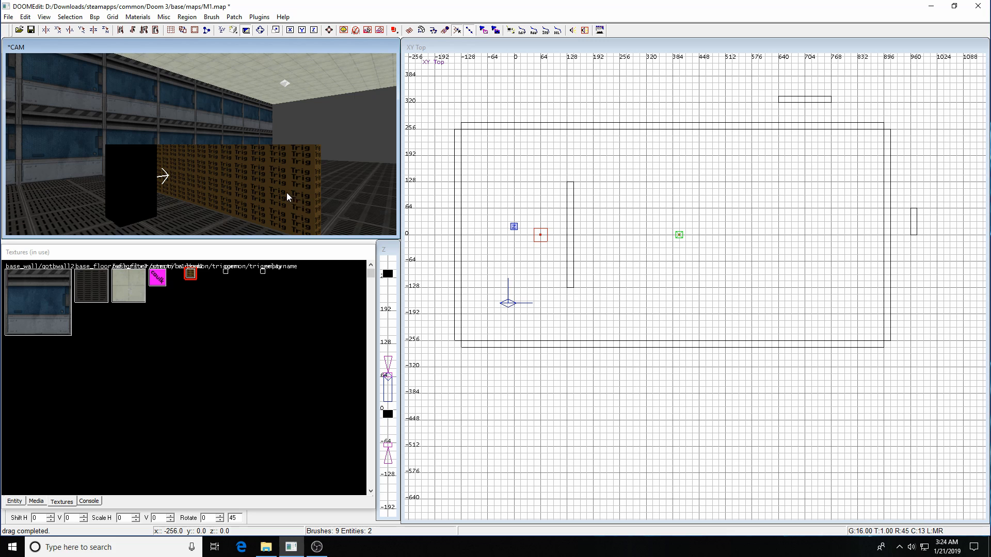
{"action": "left_click", "coordinate": [281, 195], "text": "shift"}
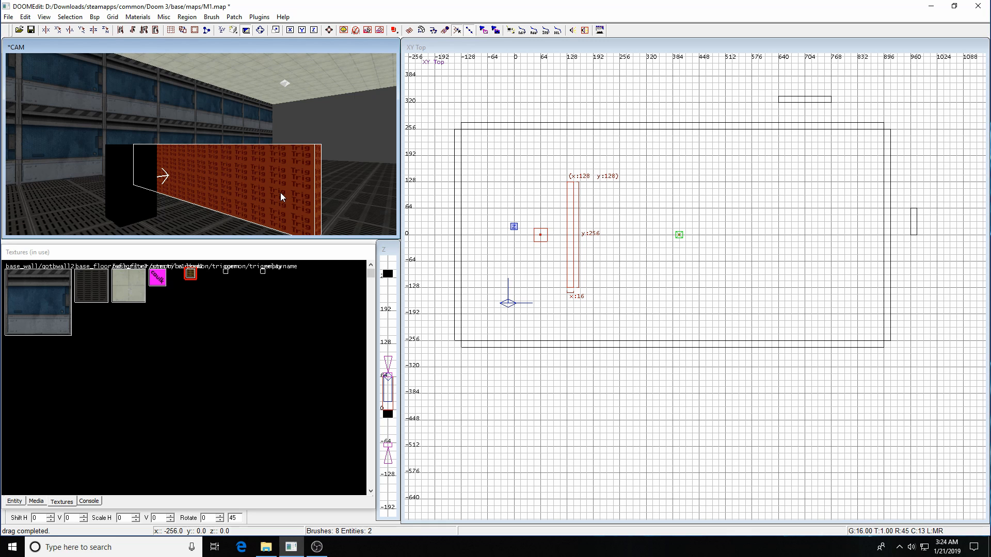
{"action": "key", "text": "Escape"}
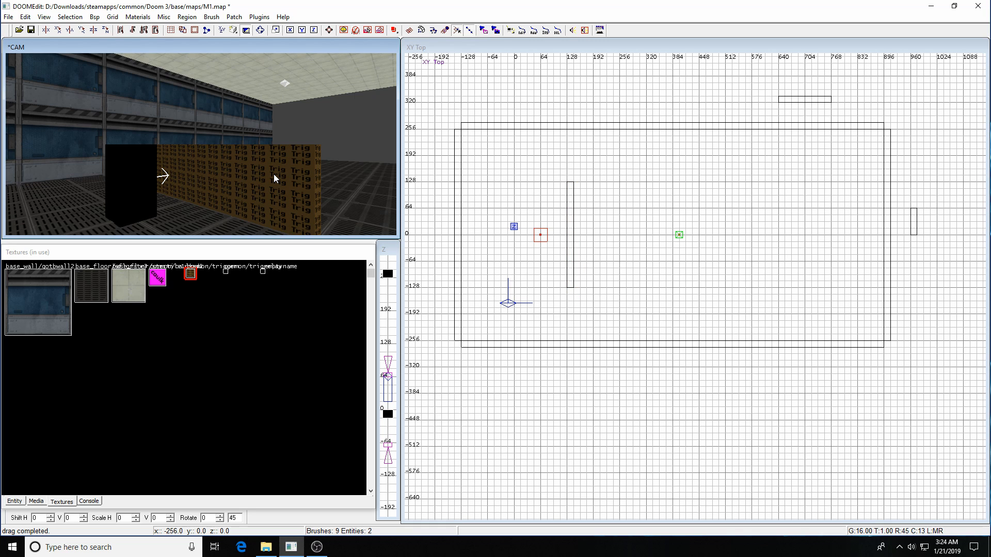
{"action": "key", "text": "Left"}
{"action": "key", "text": "Up"}
{"action": "key", "text": "Right"}
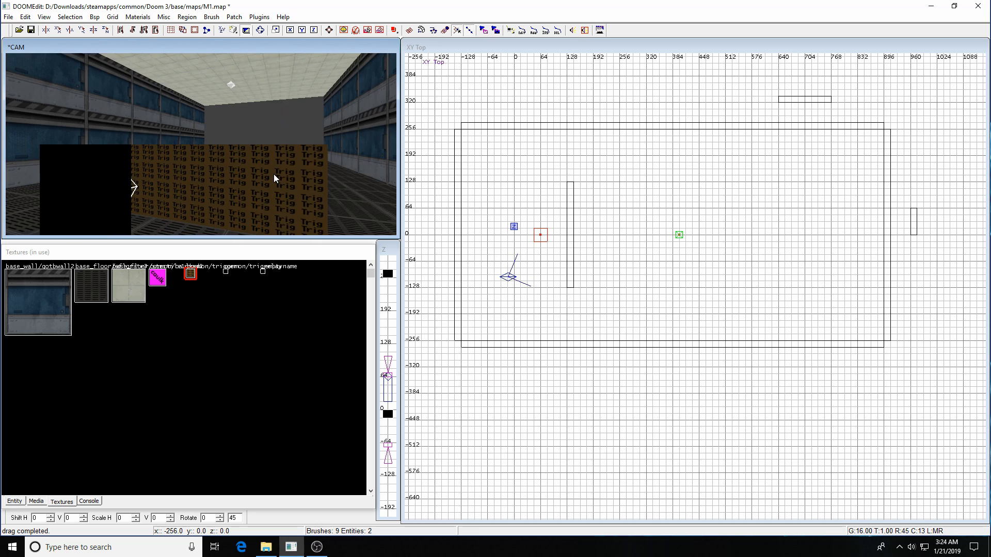
{"action": "key", "text": "Up"}
{"action": "key", "text": "Down"}
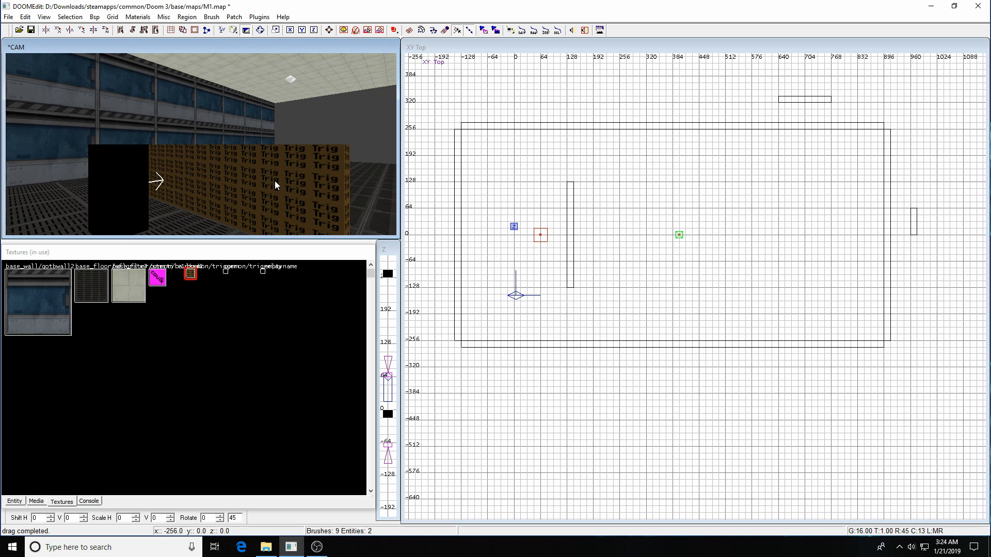
Stretch the trigger brush upward in the front view to 144 units high
{"action": "left_click", "coordinate": [275, 181], "text": "shift"}
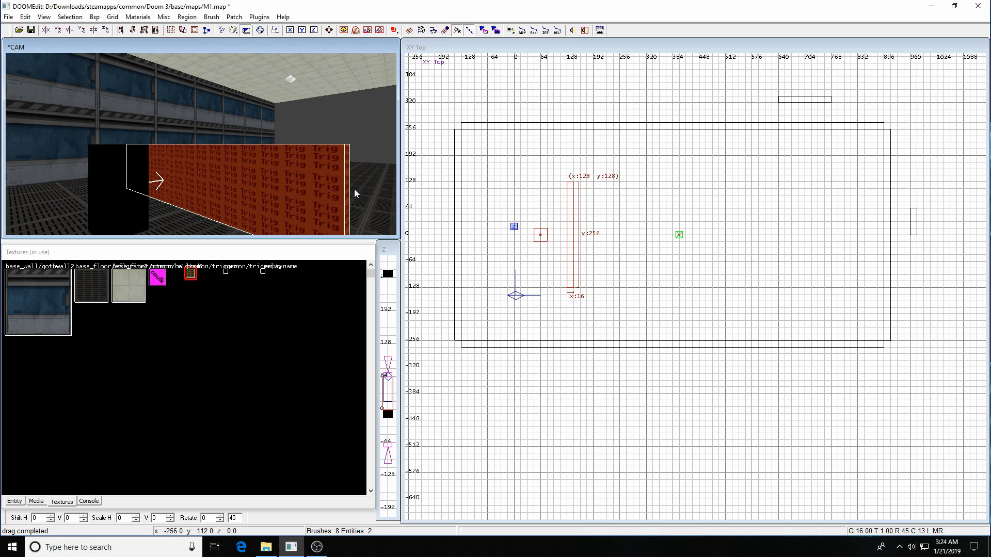
{"action": "key", "text": "ctrl+Tab"}
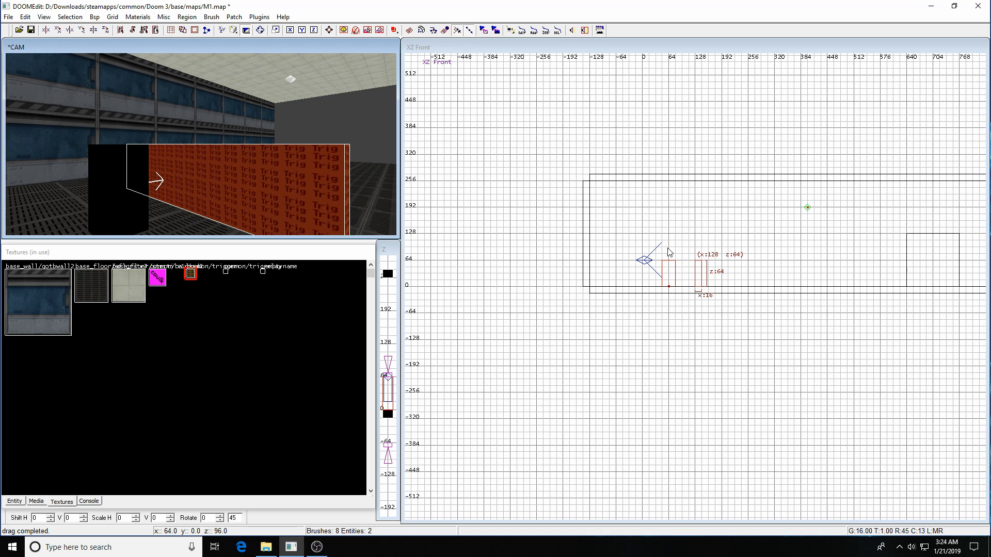
{"action": "left_click_drag", "start_coordinate": [699, 260], "coordinate": [698, 220]}
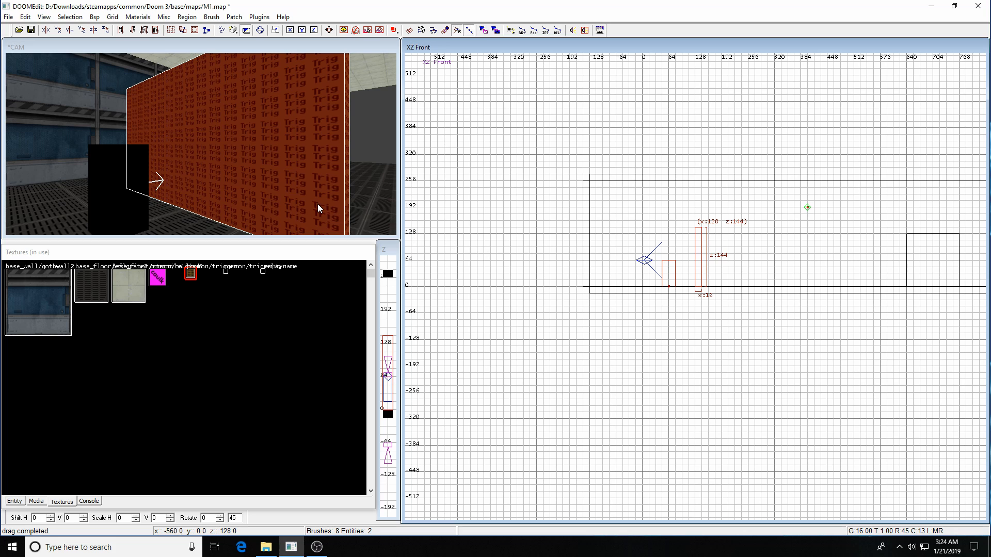
{"action": "key", "text": "Up"}
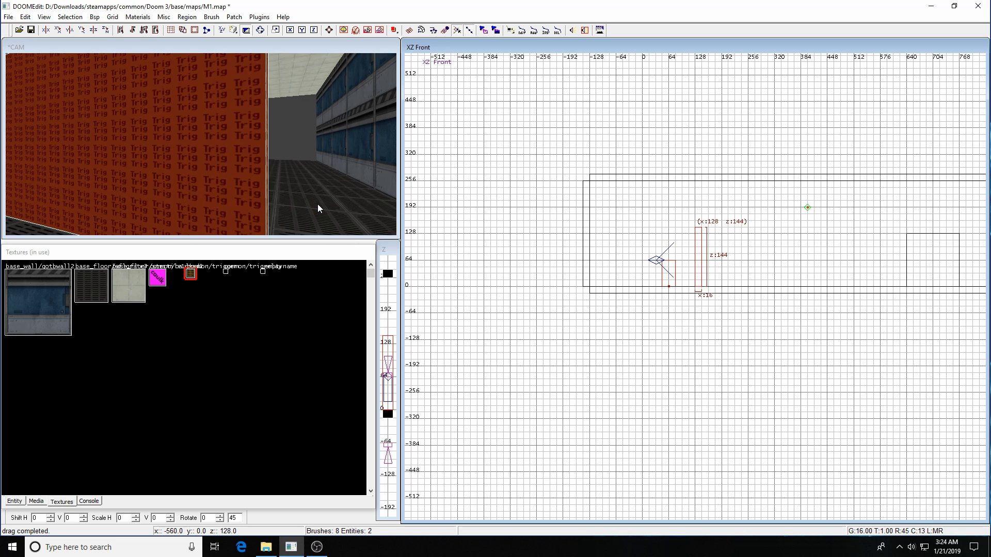
{"action": "key", "text": "Down"}
{"action": "key", "text": "Right"}
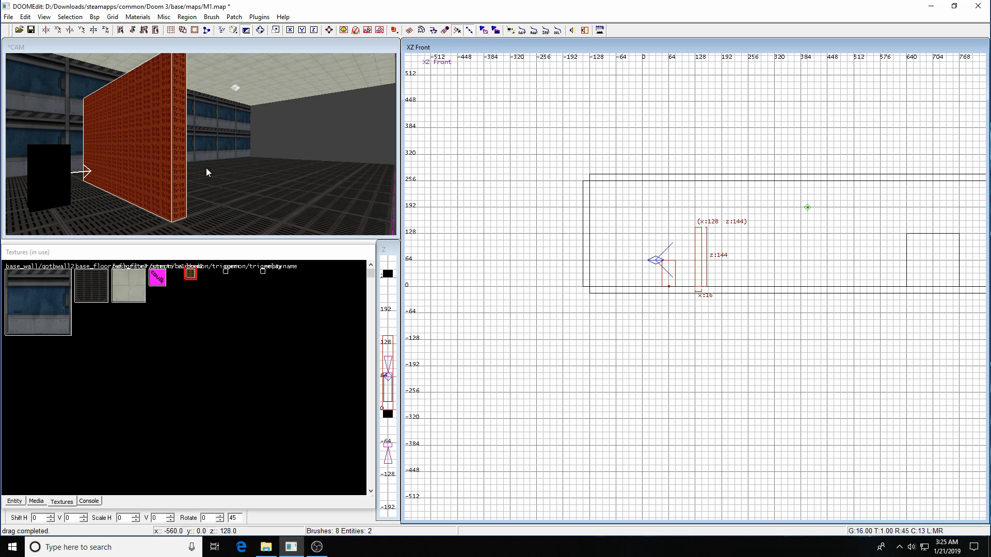
{"action": "key", "text": "Escape"}
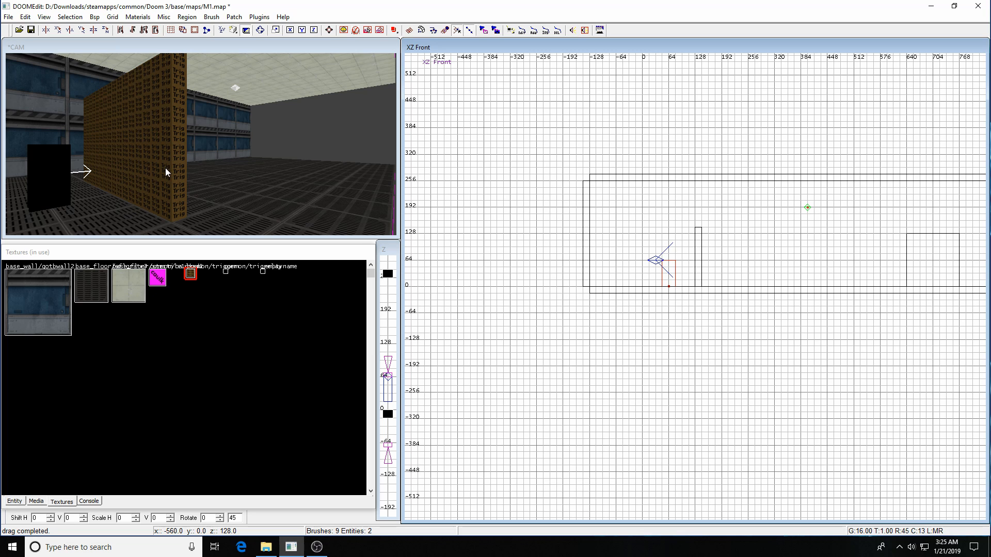
Convert the trigger brush into a trigger_once entity
{"action": "left_click", "coordinate": [159, 156], "text": "shift"}
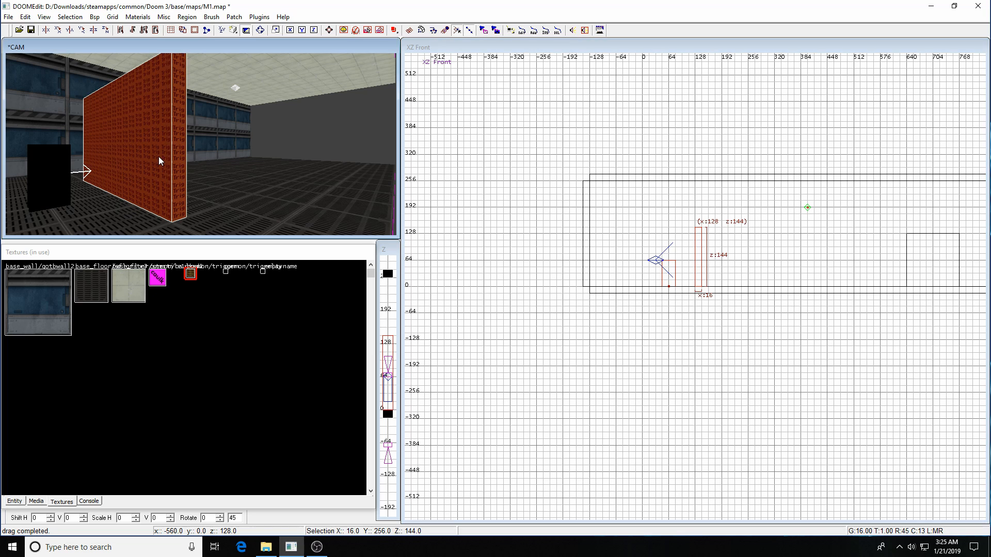
{"action": "right_click", "coordinate": [749, 250]}
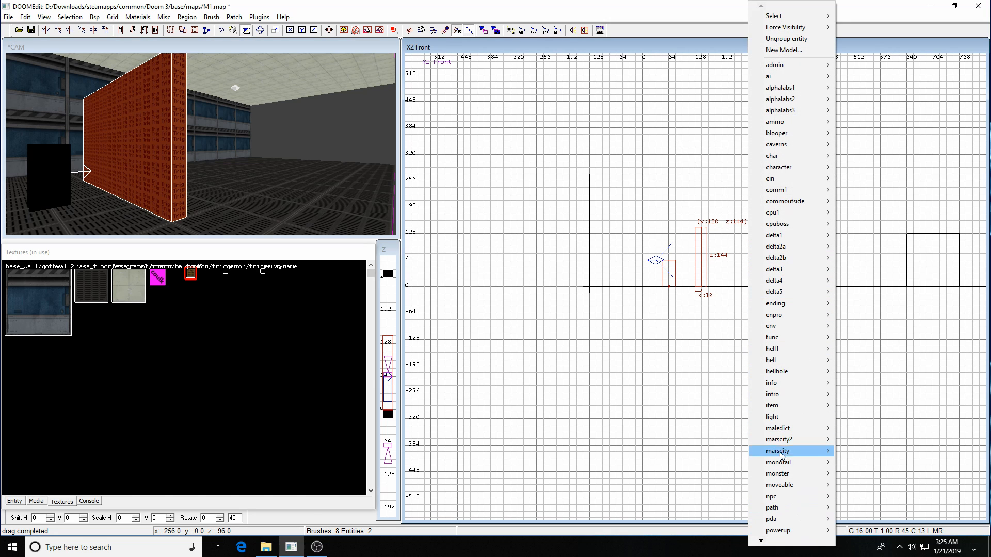
{"action": "mouse_move", "coordinate": [760, 542]}
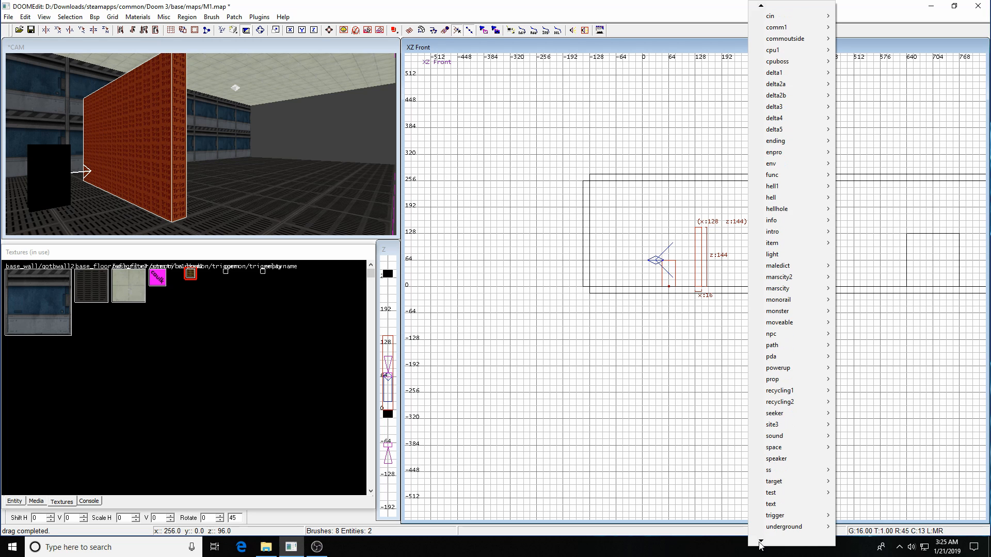
{"action": "mouse_move", "coordinate": [781, 494]}
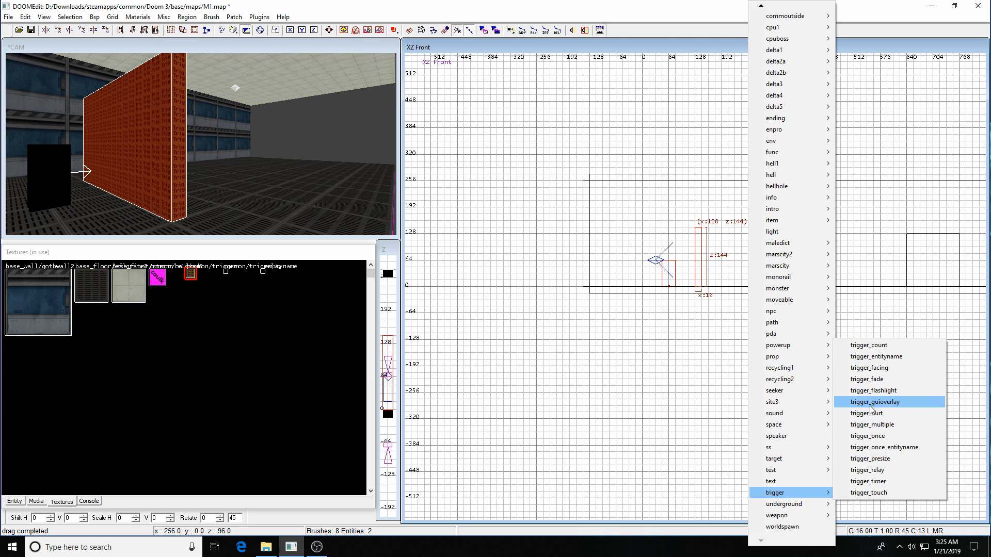
{"action": "left_click", "coordinate": [859, 437]}
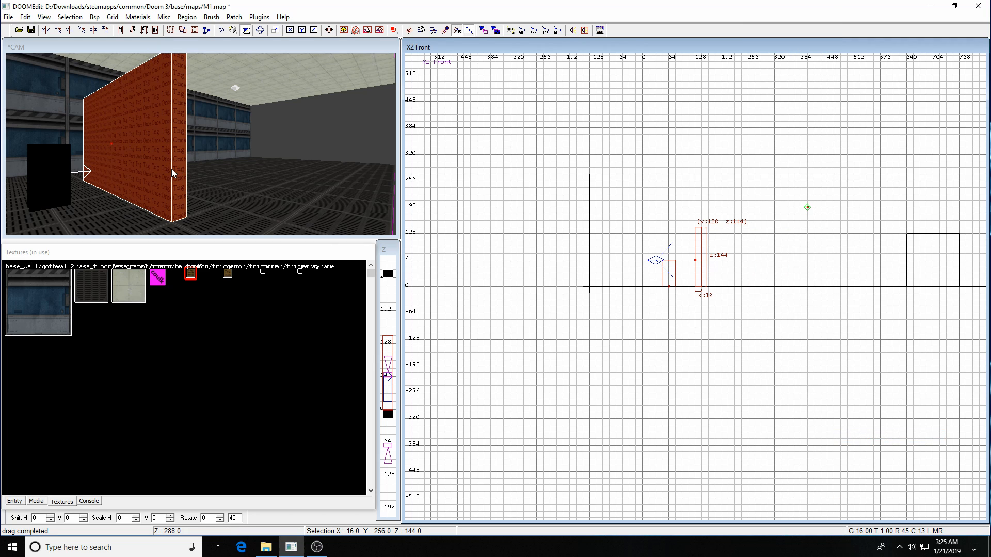
{"action": "key", "text": "Escape"}
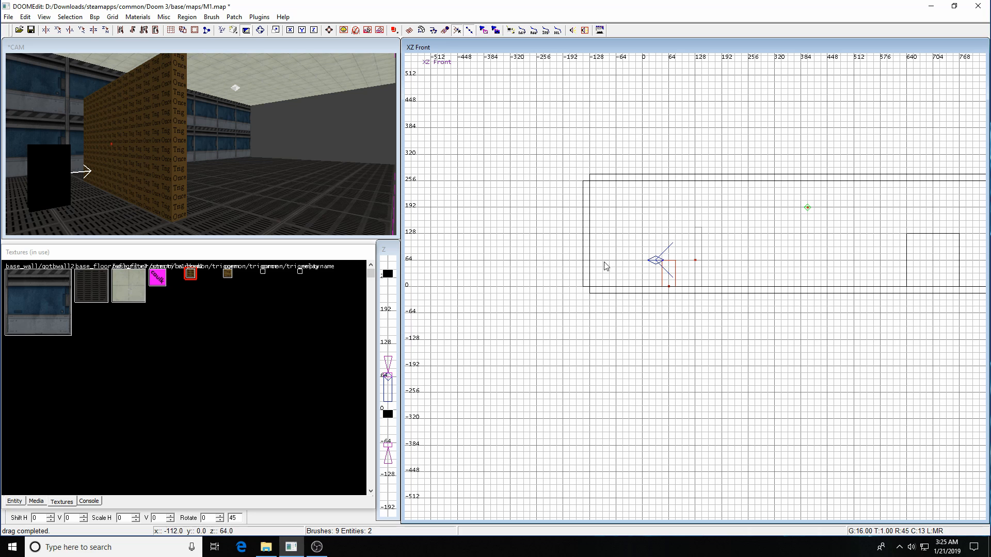
Examine the trigger_once entity's name and origin in the front view and its texture in the camera view
{"action": "scroll", "coordinate": [713, 279], "scroll_direction": "up", "scroll_amount": 7}
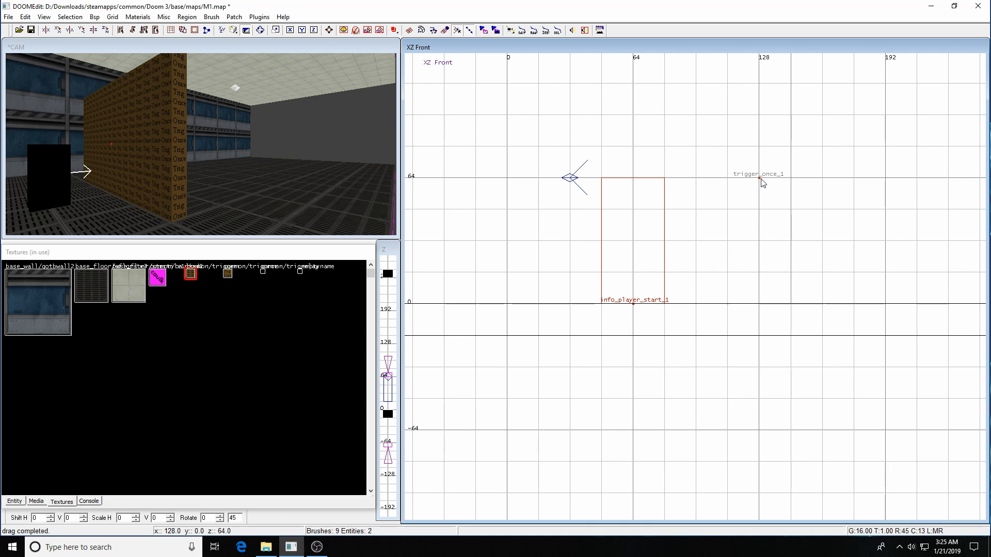
{"action": "key", "text": "Left"}
{"action": "key", "text": "Left"}
{"action": "key", "text": "Left"}
{"action": "key", "text": "Left"}
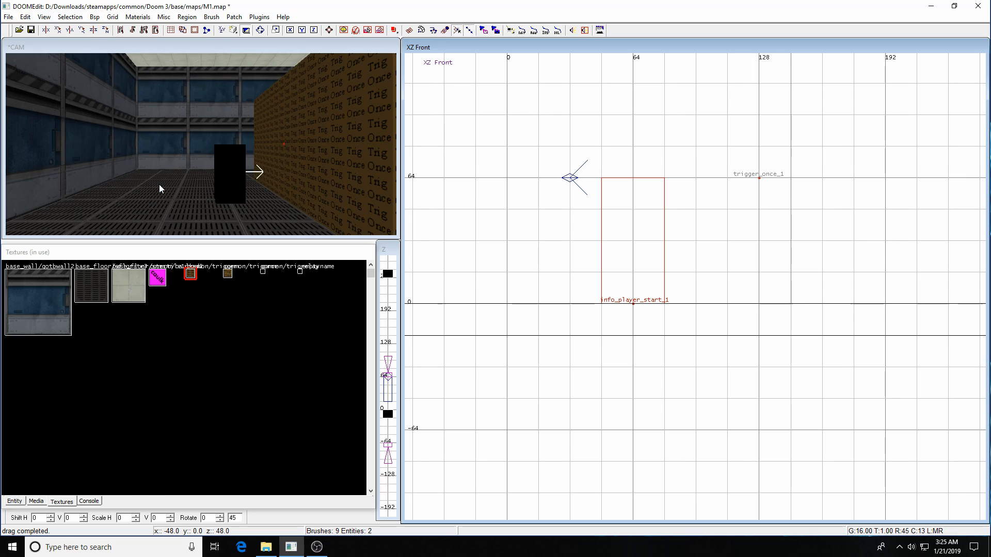
{"action": "key", "text": "Right"}
{"action": "key", "text": "Right"}
{"action": "key", "text": "Right"}
{"action": "key", "text": "Right"}
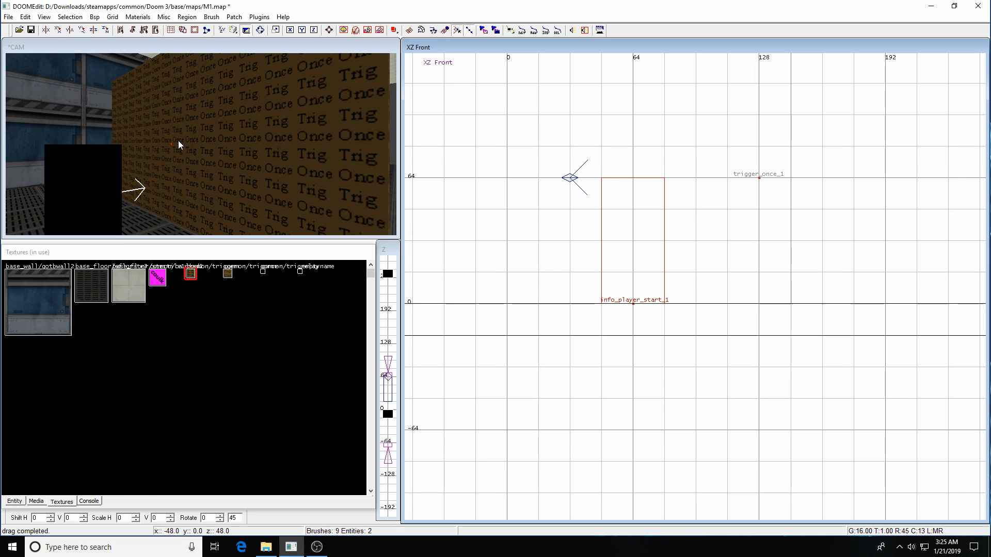
Inspect the trigger_once entity's properties and deselect the trigger
{"action": "left_click", "coordinate": [309, 157], "text": "shift"}
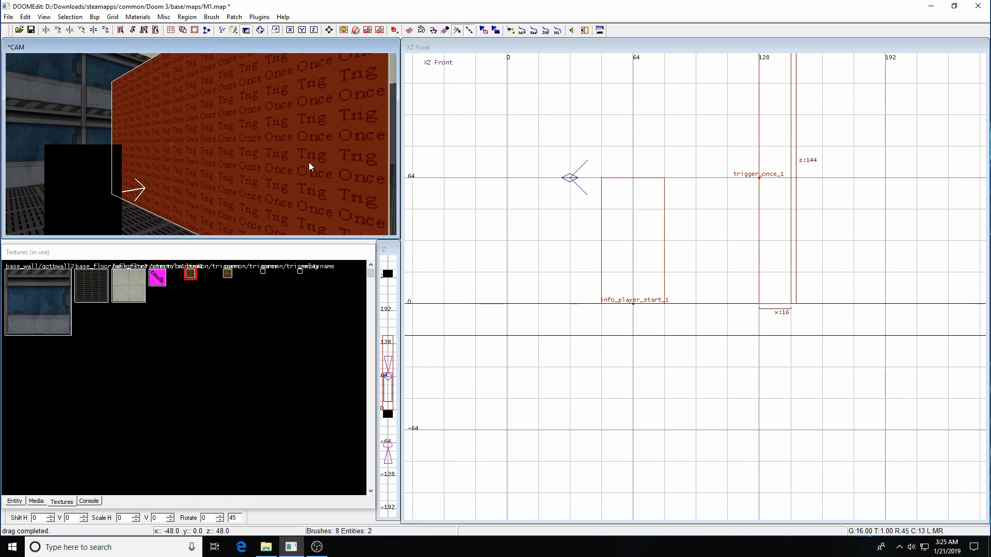
{"action": "left_click", "coordinate": [15, 501]}
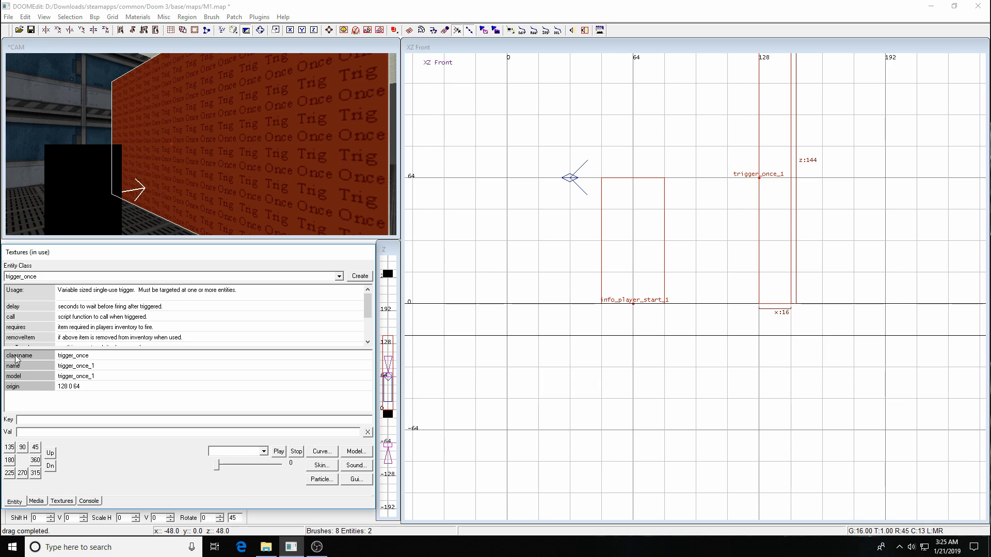
{"action": "left_click", "coordinate": [307, 195], "text": "shift"}
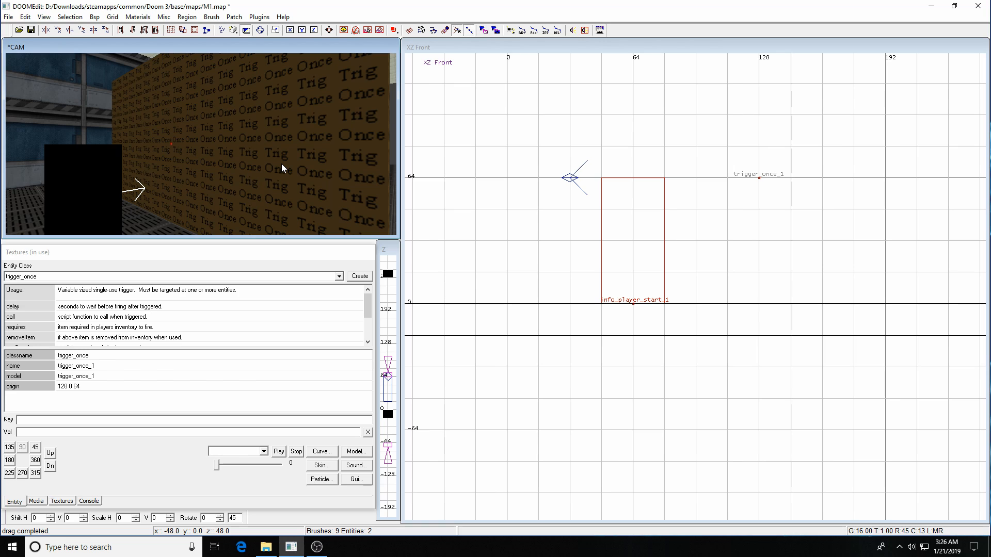
{"action": "left_click", "coordinate": [286, 216], "text": "shift"}
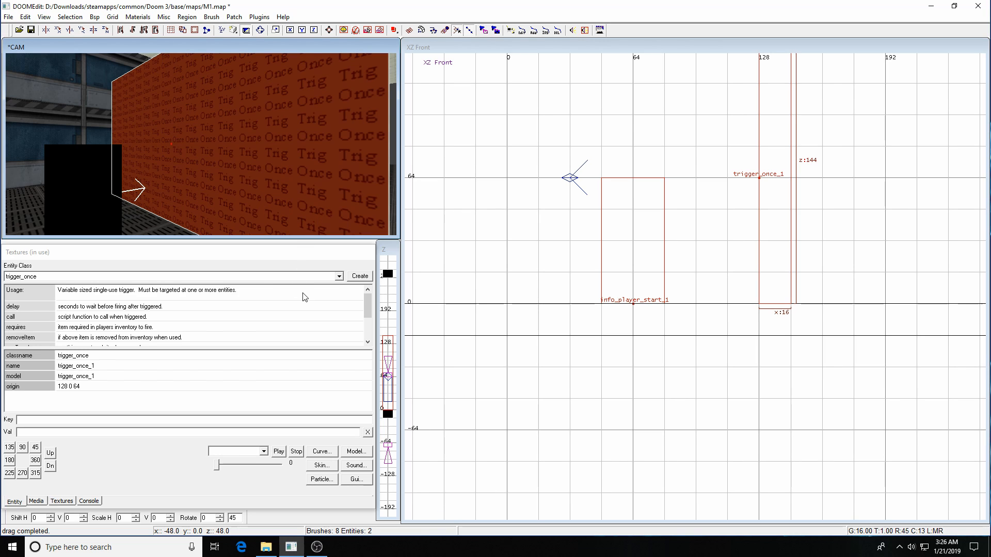
{"action": "key", "text": "Escape"}
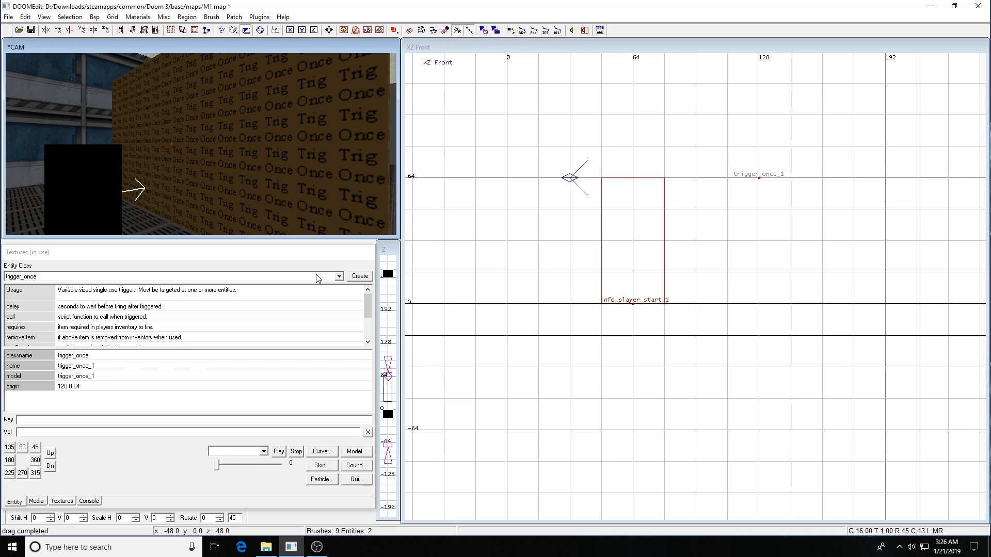
Create a monster_demon_imp entity in the top view, beyond the light on the far side from the player start
{"action": "key", "text": "ctrl+Tab"}
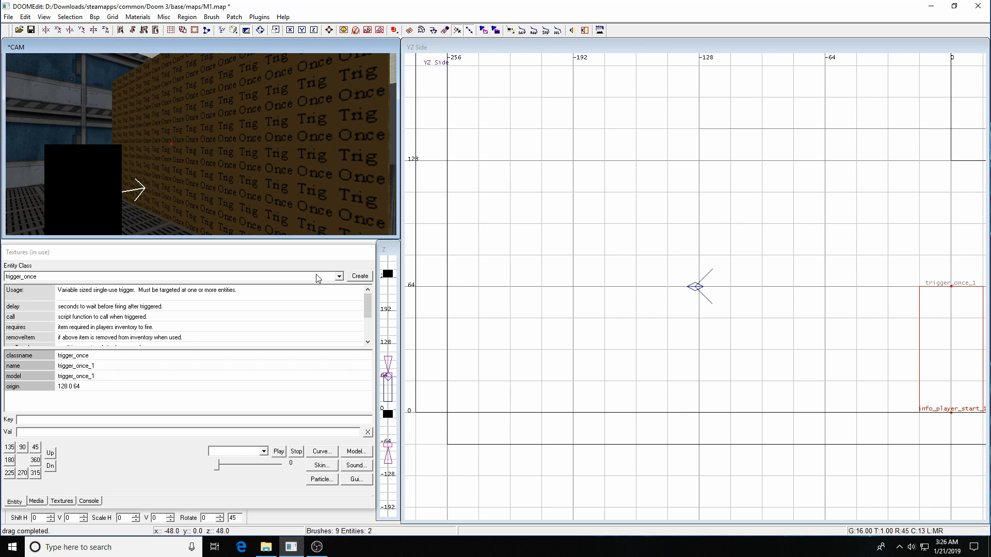
{"action": "key", "text": "ctrl+Tab"}
{"action": "scroll", "coordinate": [757, 304], "scroll_direction": "down", "scroll_amount": 6}
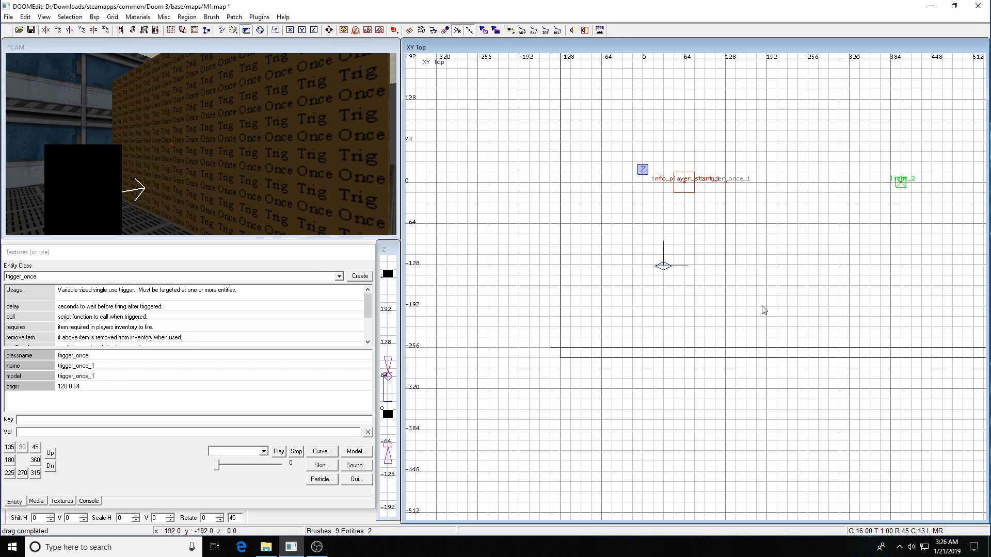
{"action": "scroll", "coordinate": [757, 284], "scroll_direction": "up", "scroll_amount": 4}
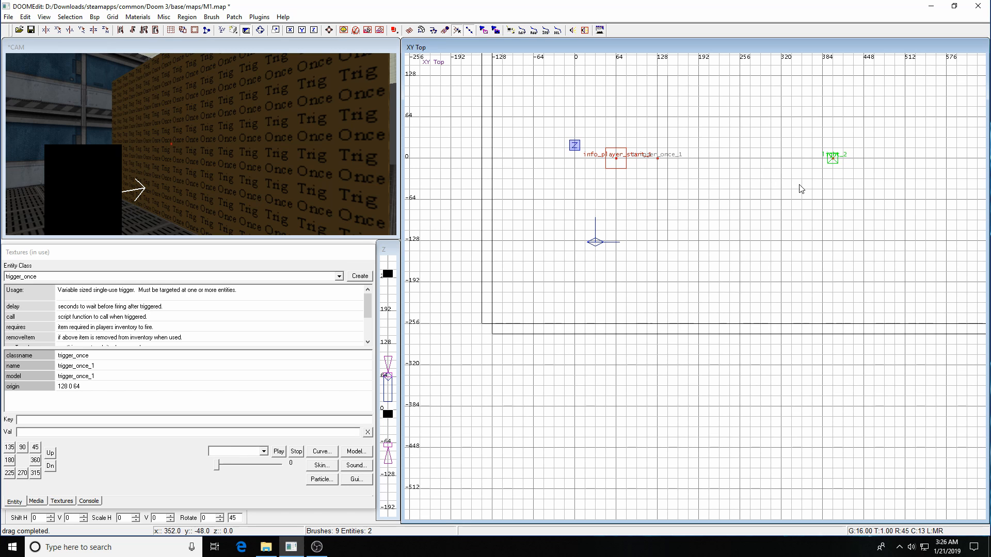
{"action": "right_click_drag", "start_coordinate": [803, 188], "coordinate": [804, 216]}
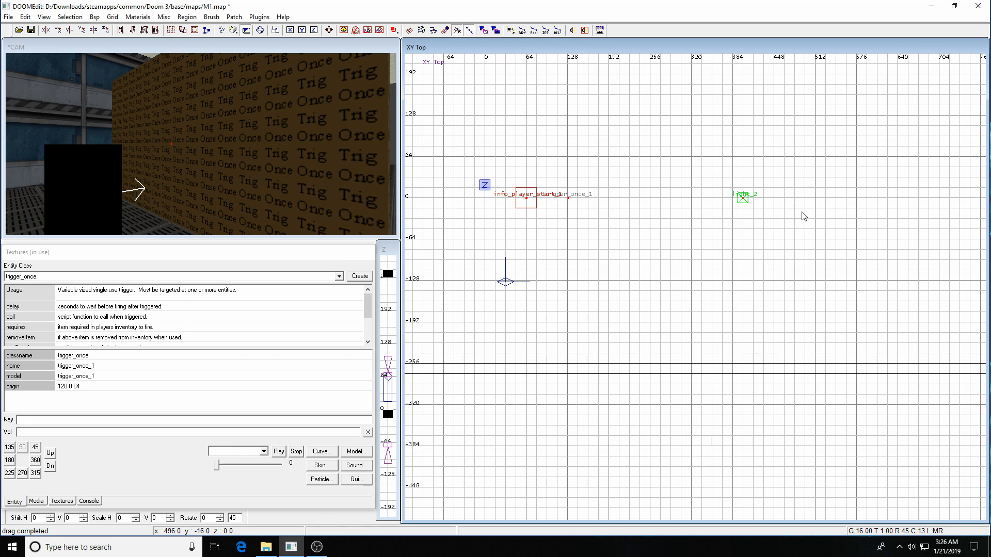
{"action": "right_click", "coordinate": [794, 192]}
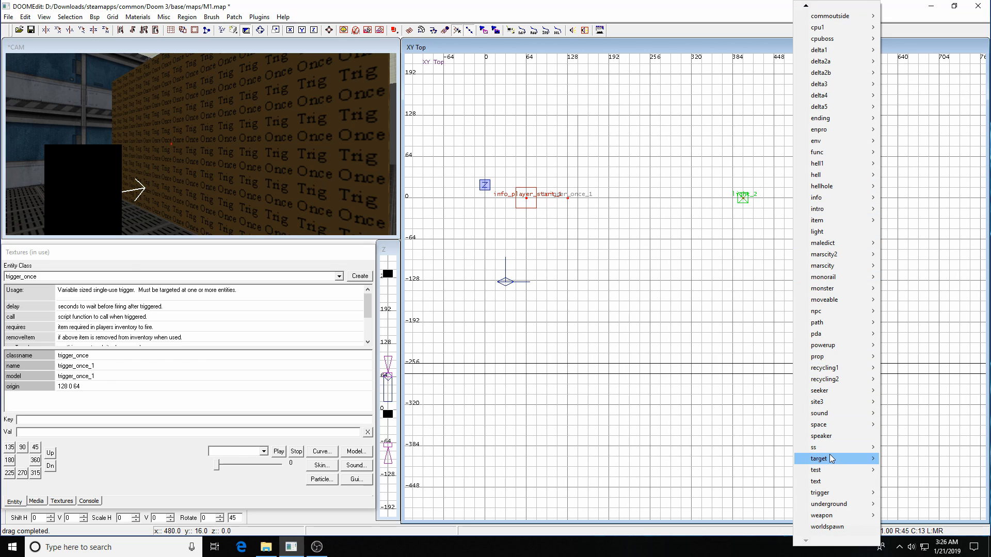
{"action": "mouse_move", "coordinate": [828, 292]}
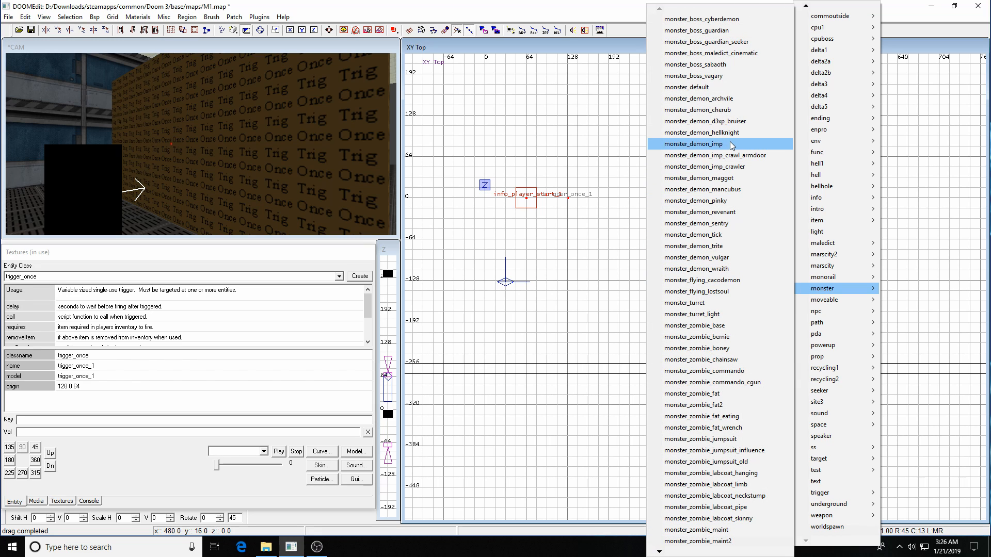
{"action": "left_click", "coordinate": [698, 145]}
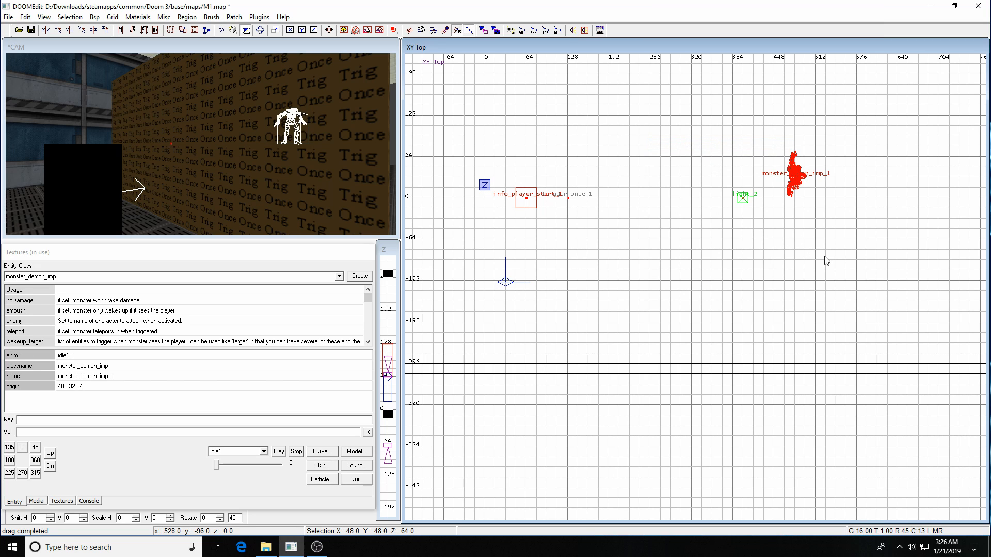
Move the imp down onto the room floor at origin 560 32 0 and set its angle to 180
{"action": "key", "text": "ctrl+Tab"}
{"action": "left_click_drag", "start_coordinate": [699, 258], "coordinate": [758, 302]}
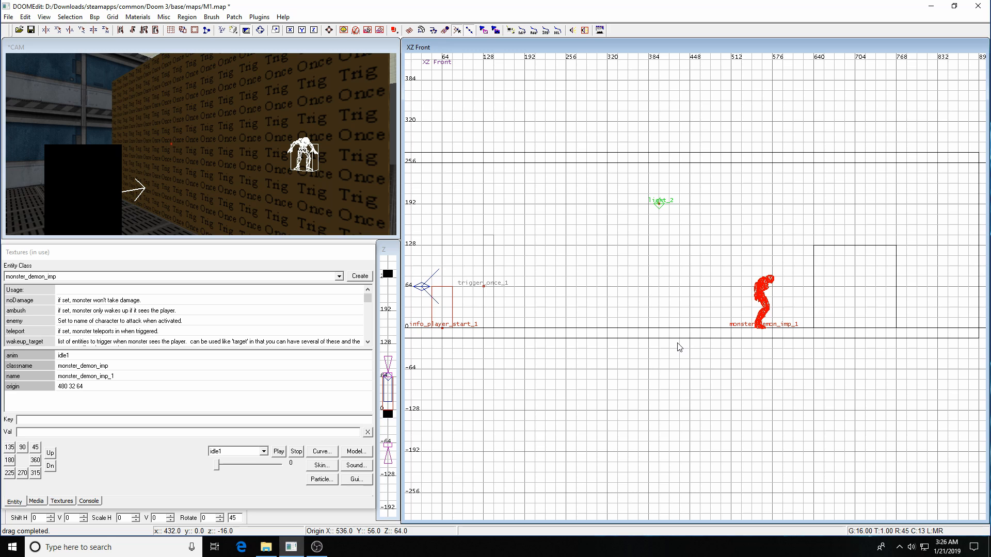
{"action": "key", "text": "Right"}
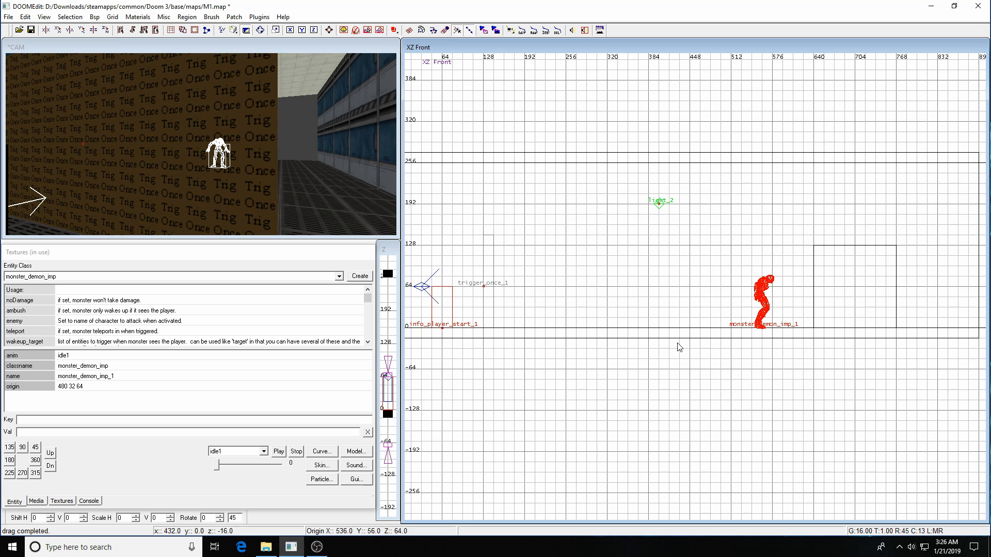
{"action": "key", "text": "Up"}
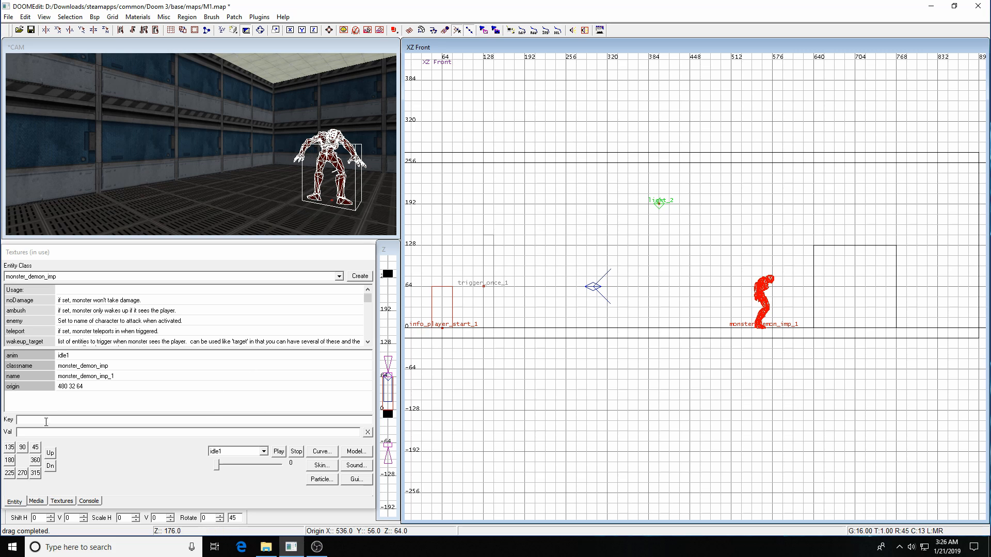
{"action": "left_click", "coordinate": [10, 460]}
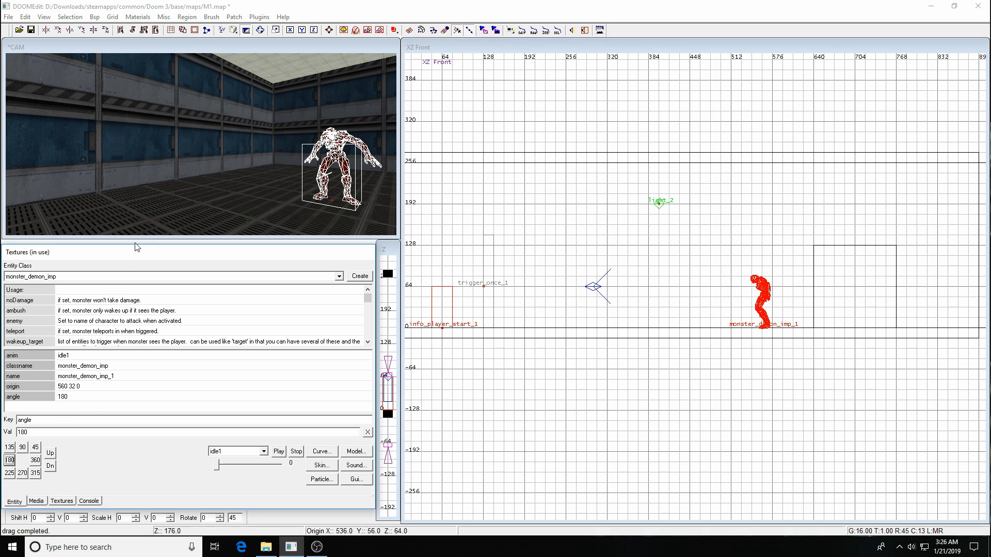
Deselect the imp and examine it and the trigger brush from around the room in the camera view
{"action": "key", "text": "Escape"}
{"action": "key", "text": "Left"}
{"action": "key", "text": "Down"}
{"action": "key", "text": "Down"}
{"action": "key", "text": "Down"}
{"action": "key", "text": "Down"}
{"action": "key", "text": "Down"}
{"action": "key", "text": "Right"}
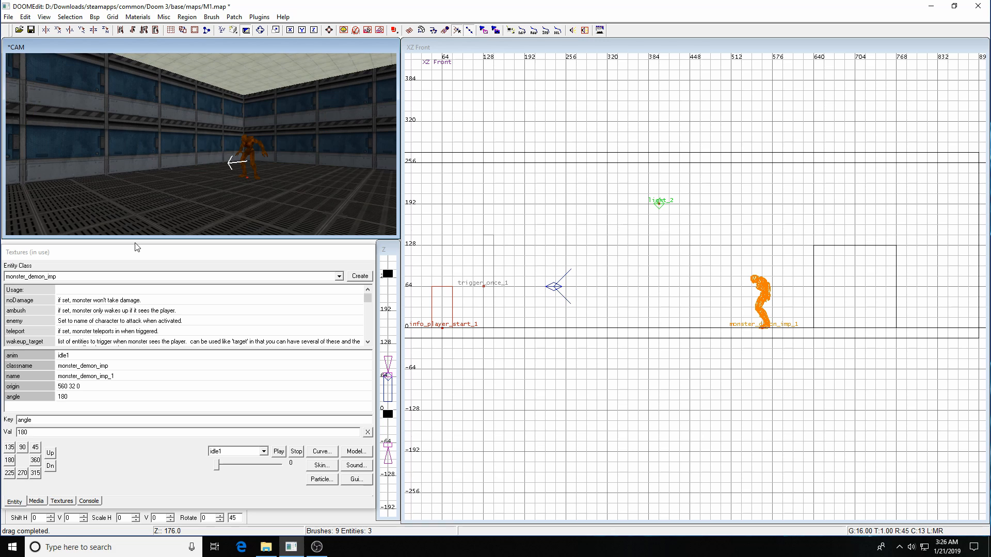
{"action": "key", "text": "Left"}
{"action": "key", "text": "Left"}
{"action": "key", "text": "Left"}
{"action": "key", "text": "Left"}
{"action": "key", "text": "Left"}
{"action": "key", "text": "Down"}
{"action": "key", "text": "Down"}
{"action": "key", "text": "Down"}
{"action": "key", "text": "Down"}
{"action": "key", "text": "Right"}
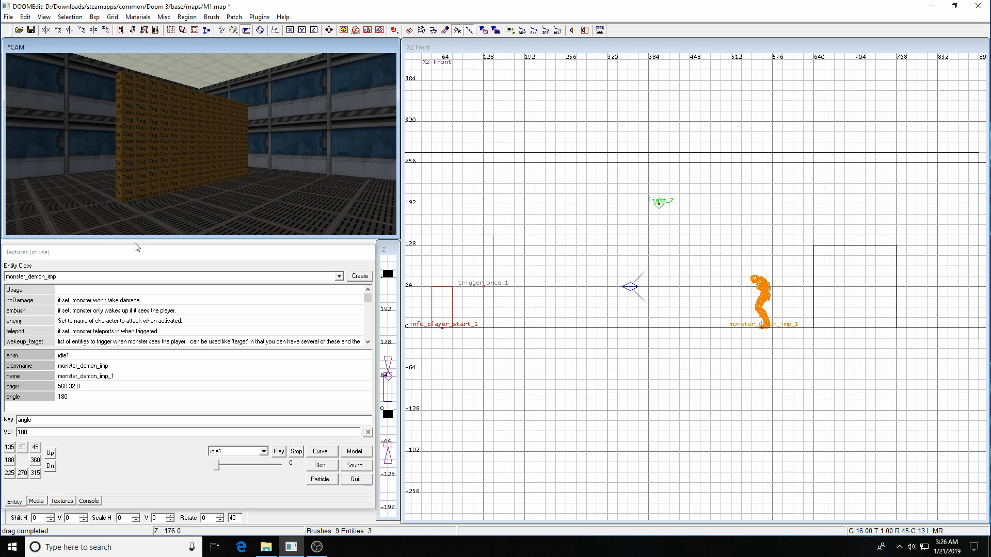
{"action": "key", "text": "Up"}
{"action": "key", "text": "Up"}
{"action": "key", "text": "Up"}
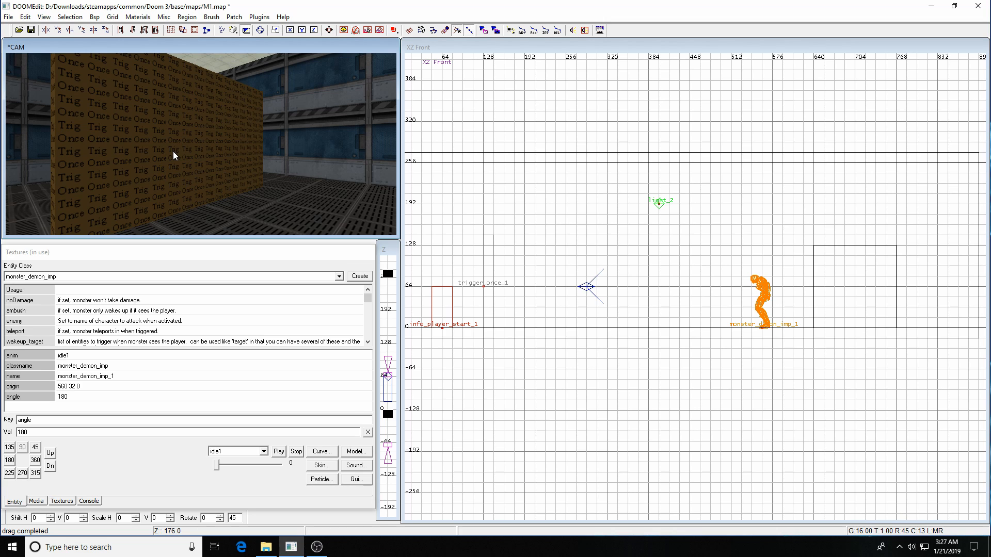
Hide the trigger brushes with Show Triggers and show them again
{"action": "left_click", "coordinate": [44, 17]}
{"action": "mouse_move", "coordinate": [63, 120]}
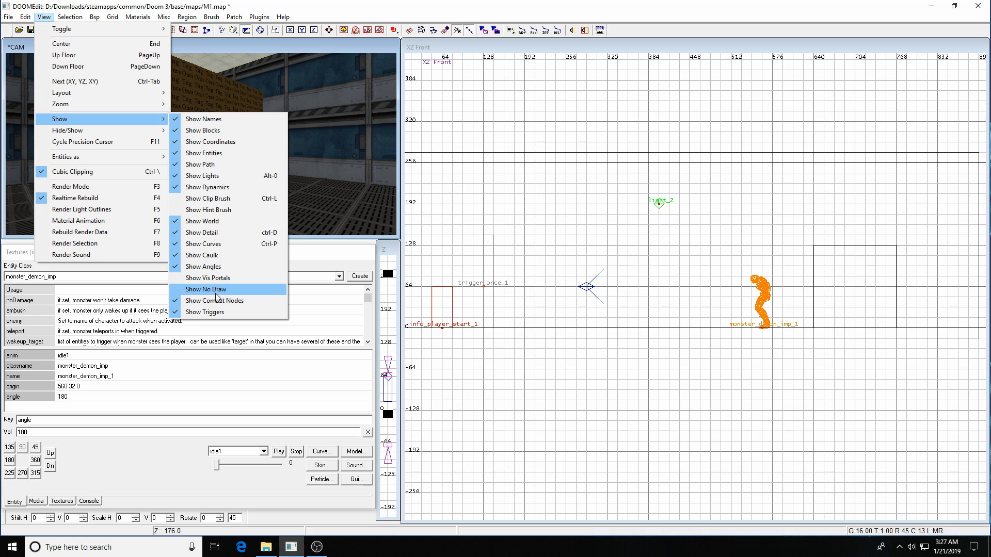
{"action": "left_click", "coordinate": [207, 313]}
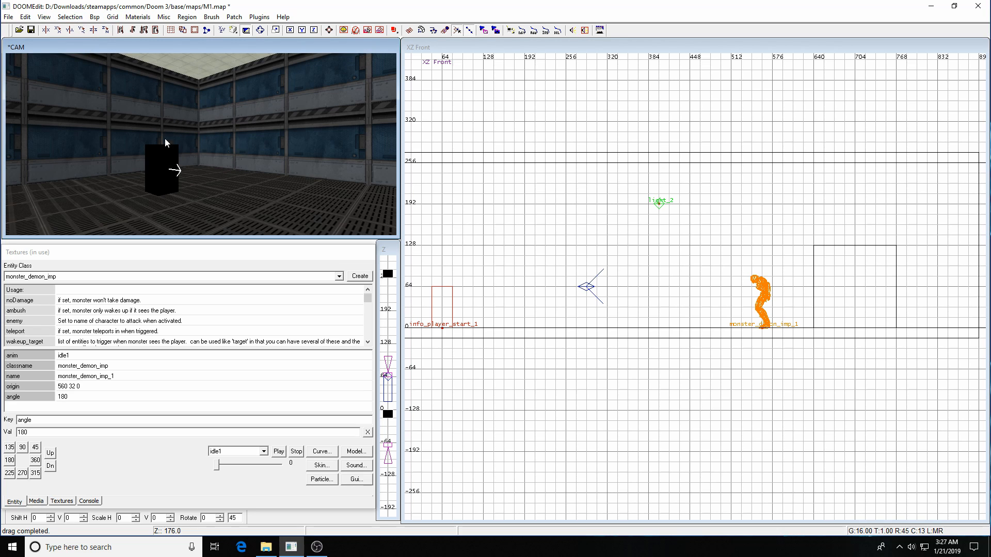
{"action": "left_click", "coordinate": [47, 18]}
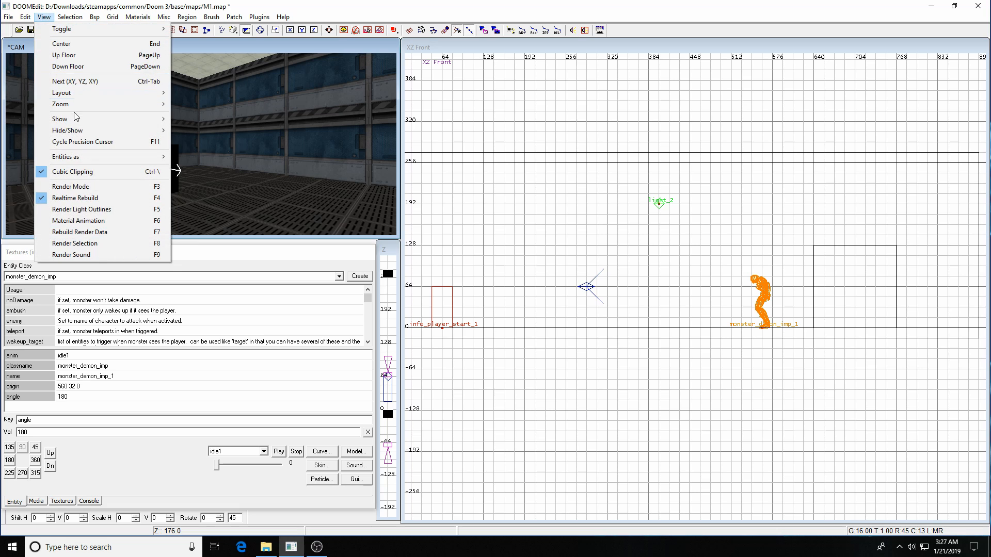
{"action": "mouse_move", "coordinate": [155, 119]}
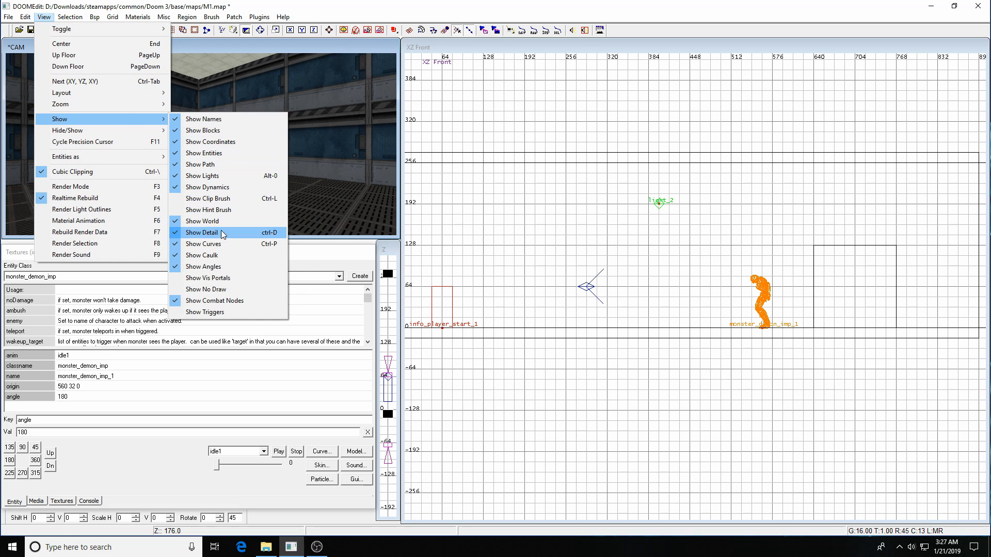
{"action": "left_click", "coordinate": [215, 313]}
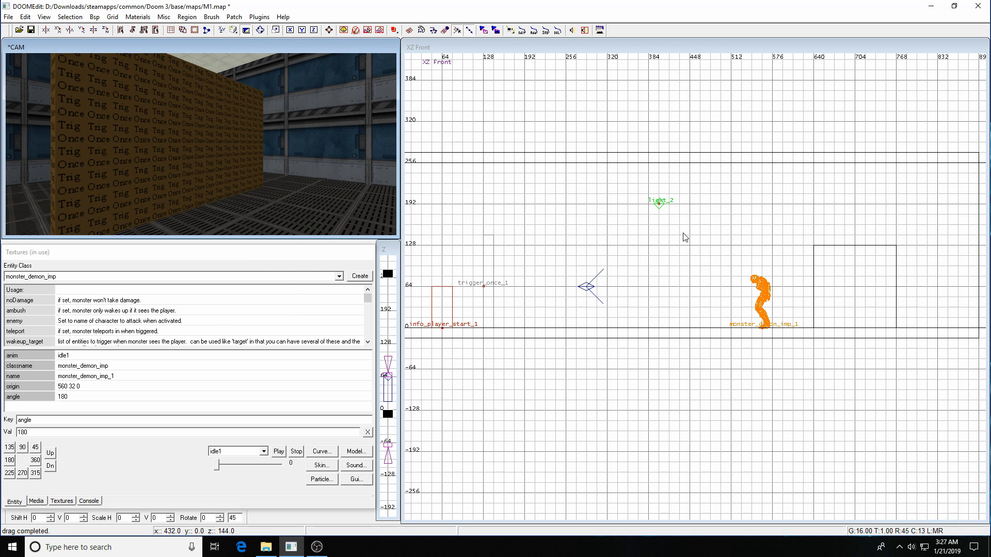
Link the trigger_once brush to the imp in the top view, with the trigger as source and the imp as target, and deselect everything
{"action": "key", "text": "ctrl+Tab"}
{"action": "key", "text": "ctrl+Tab"}
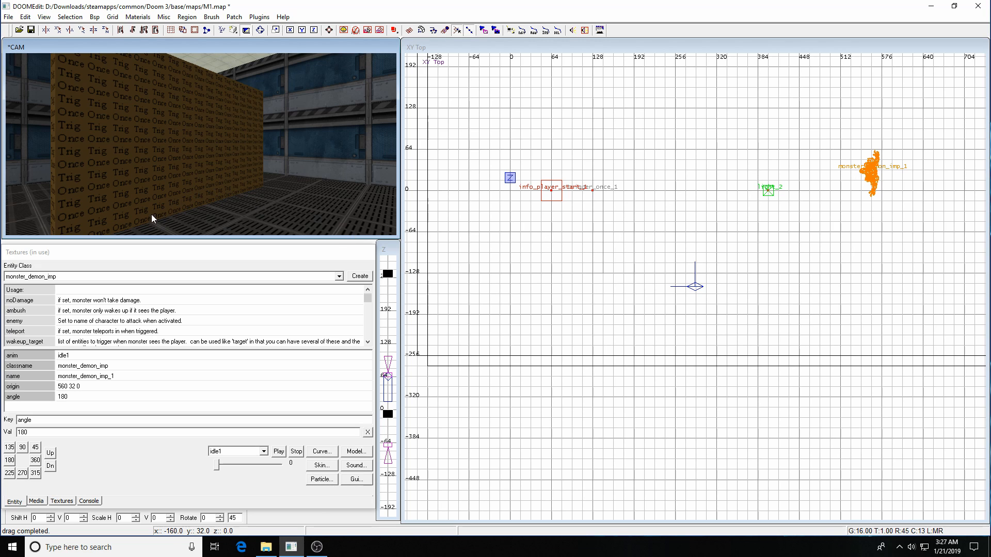
{"action": "left_click", "coordinate": [148, 185], "text": "shift"}
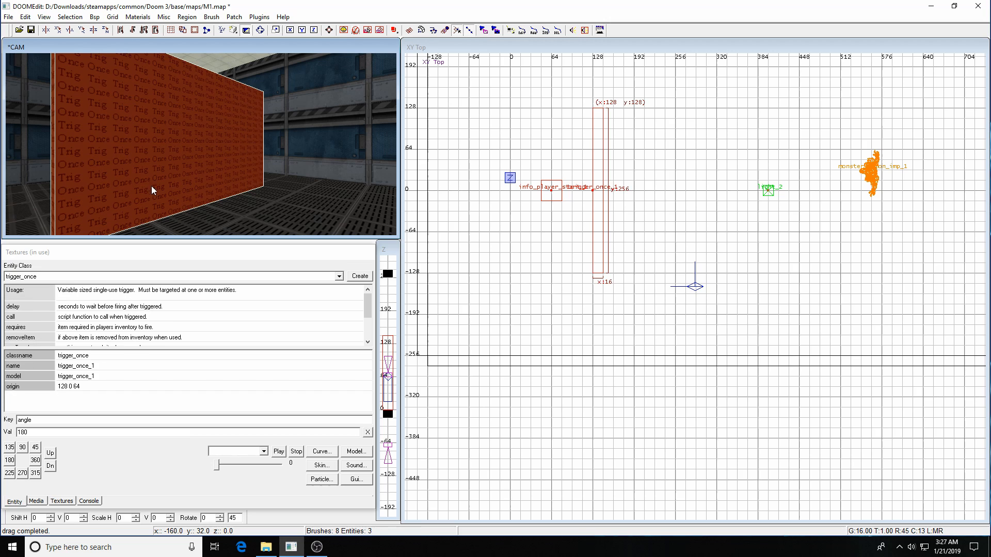
{"action": "left_click", "coordinate": [872, 178], "text": "shift"}
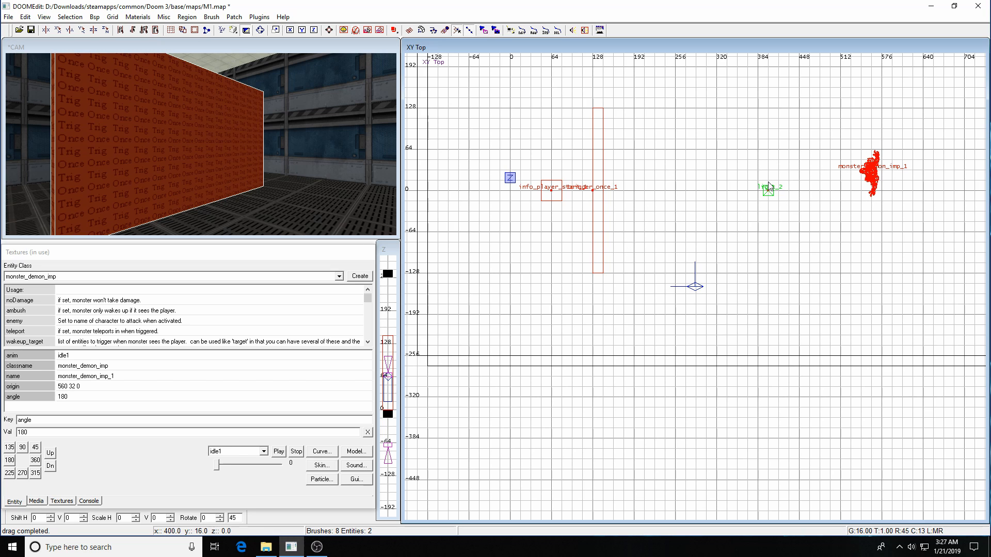
{"action": "key", "text": "ctrl+k"}
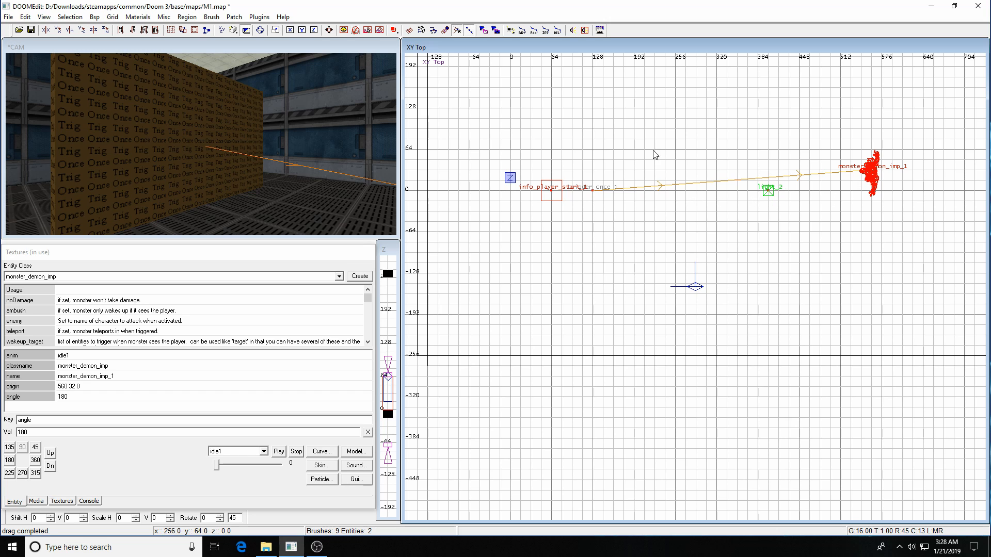
{"action": "key", "text": "Escape"}
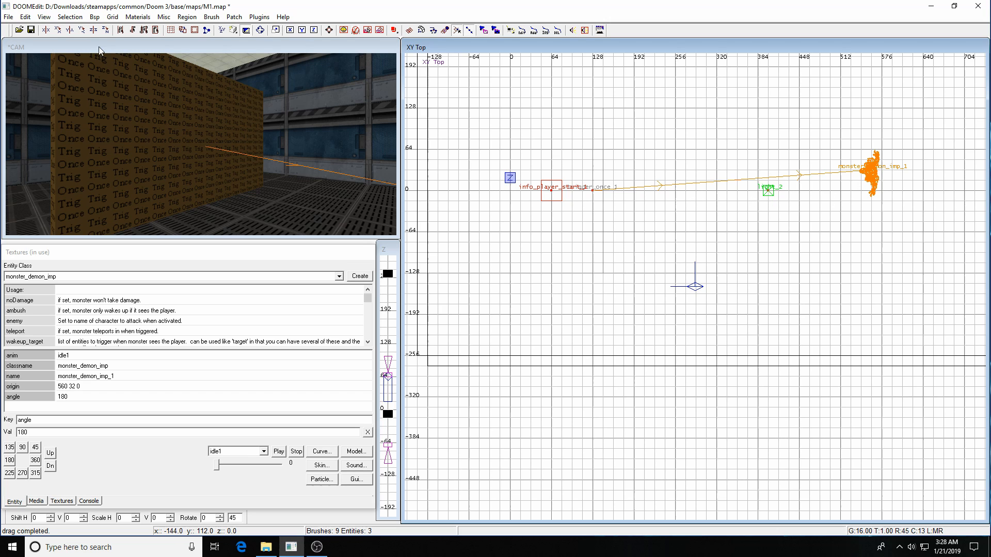
Check the editor's Show display options and save the map
{"action": "left_click", "coordinate": [43, 16]}
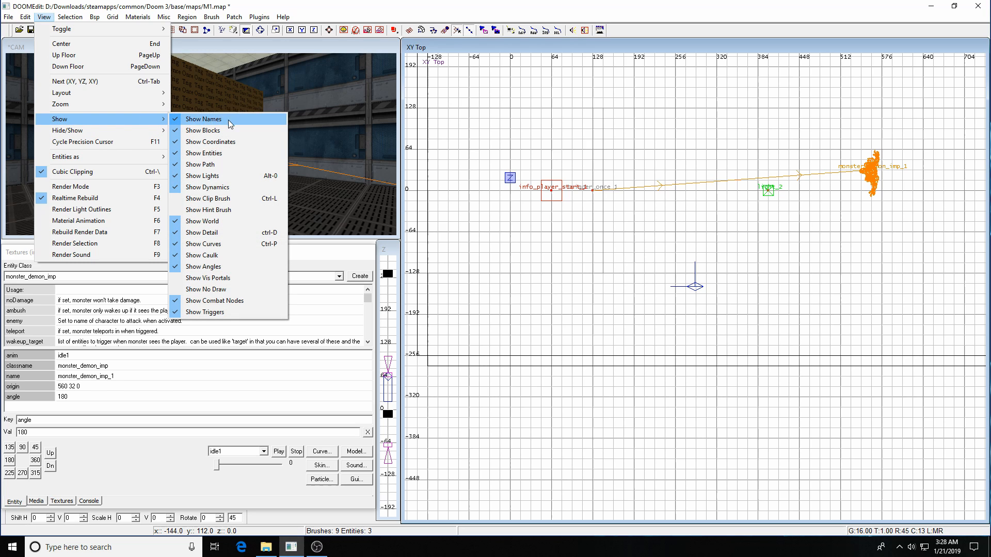
{"action": "left_click", "coordinate": [253, 131]}
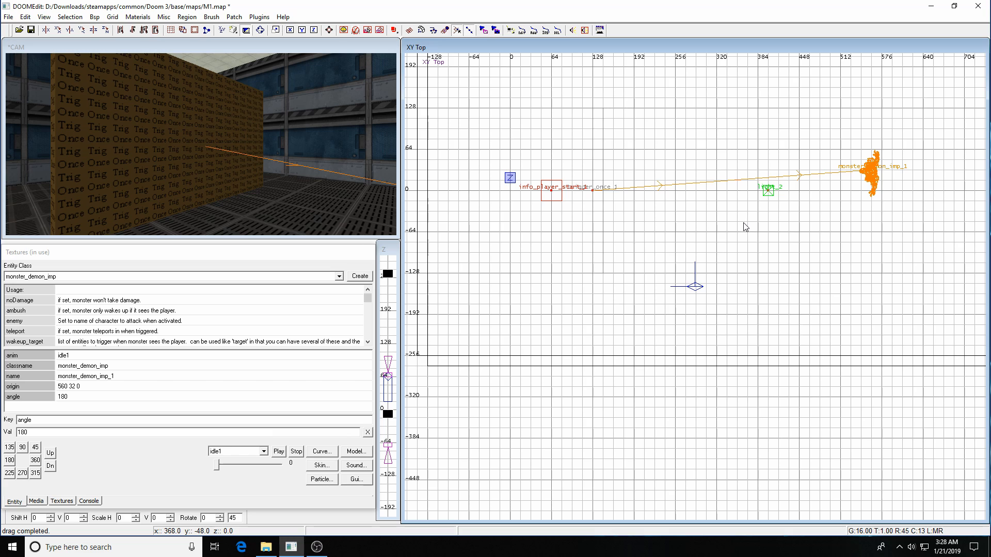
{"action": "key", "text": "ctrl+s"}
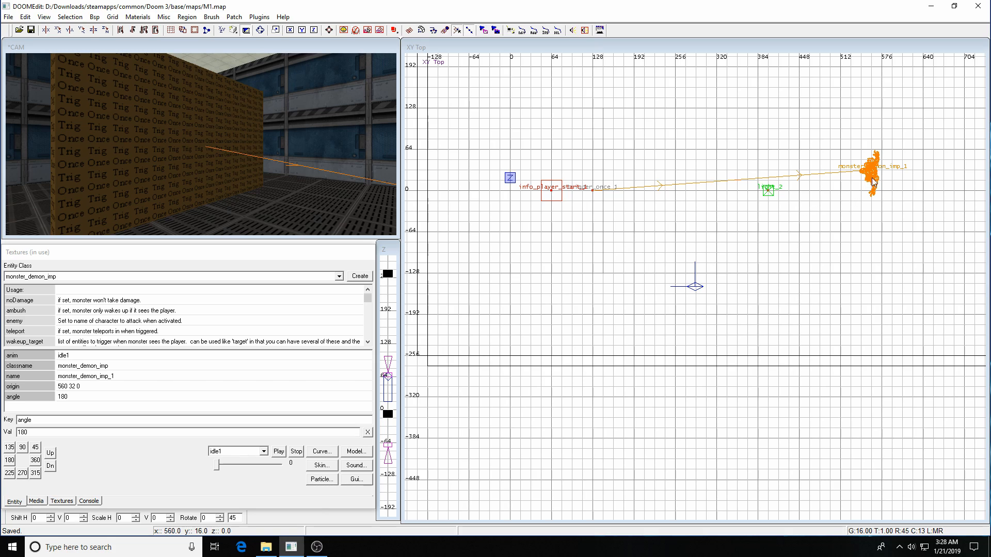
Add the key teleport with value 1 to the monster_demon_imp entity
{"action": "left_click", "coordinate": [871, 178], "text": "shift"}
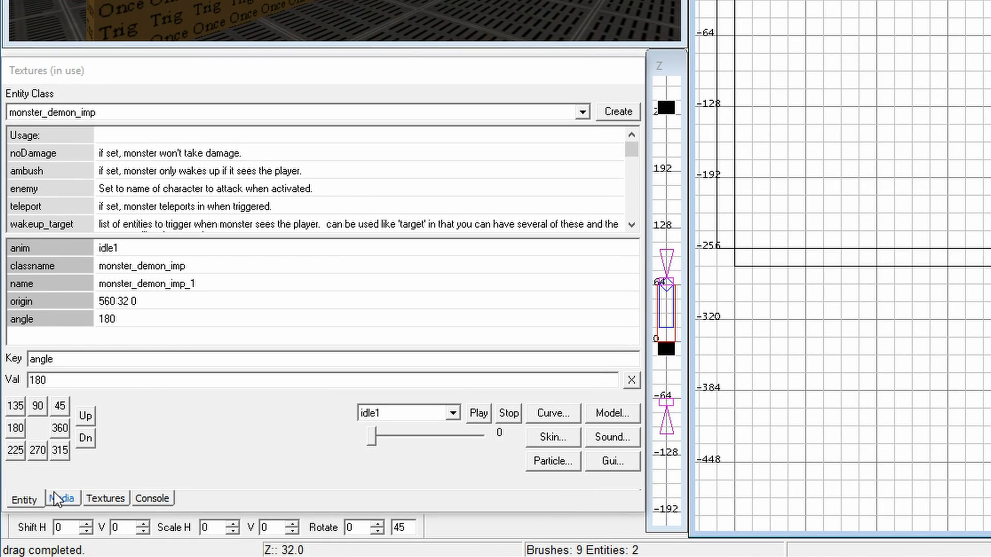
{"action": "left_click", "coordinate": [22, 501]}
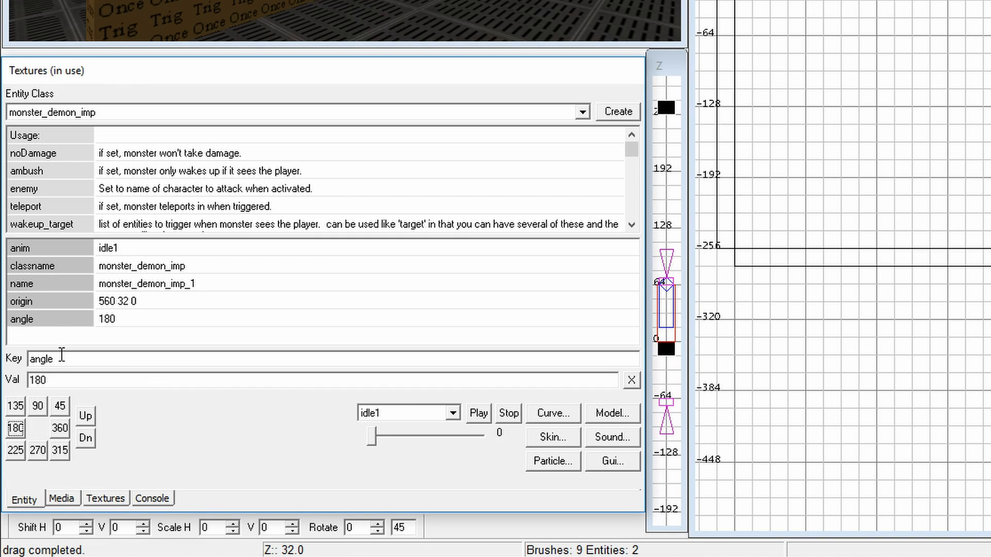
{"action": "left_click", "coordinate": [59, 356]}
{"action": "key", "text": "Delete"}
{"action": "key", "text": "Delete"}
{"action": "key", "text": "Delete"}
{"action": "key", "text": "Delete"}
{"action": "key", "text": "Delete"}
{"action": "key", "text": "Tab"}
{"action": "type", "text": "1"}
{"action": "key", "text": "Return"}
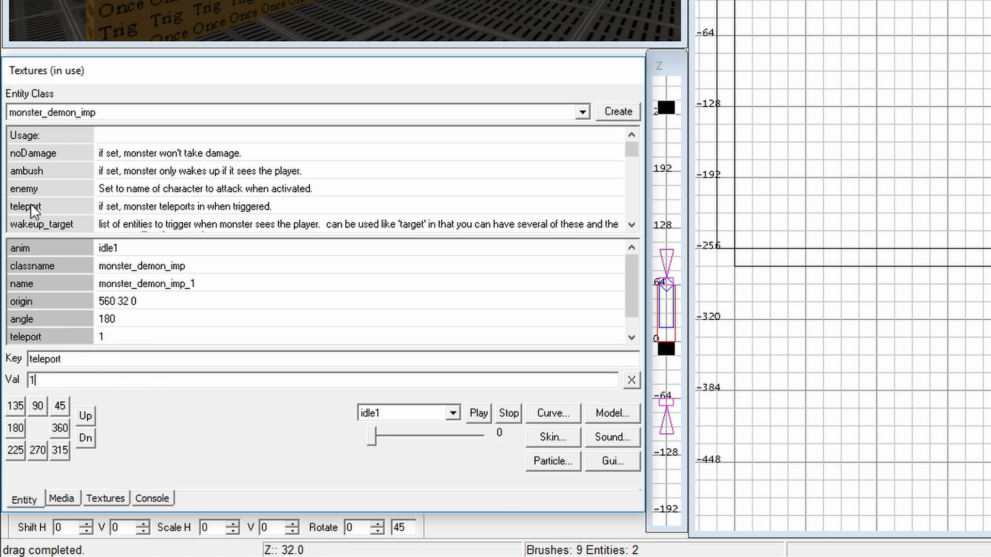
Read through the usage descriptions of the monster_demon_imp's available keys, including teleport
{"action": "left_click_drag", "start_coordinate": [635, 156], "coordinate": [639, 169]}
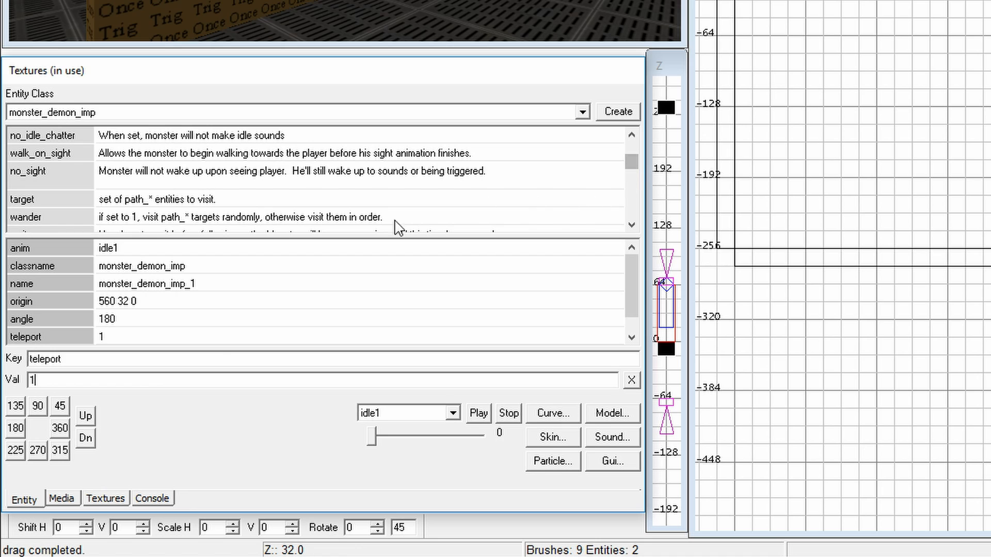
{"action": "left_click", "coordinate": [632, 225]}
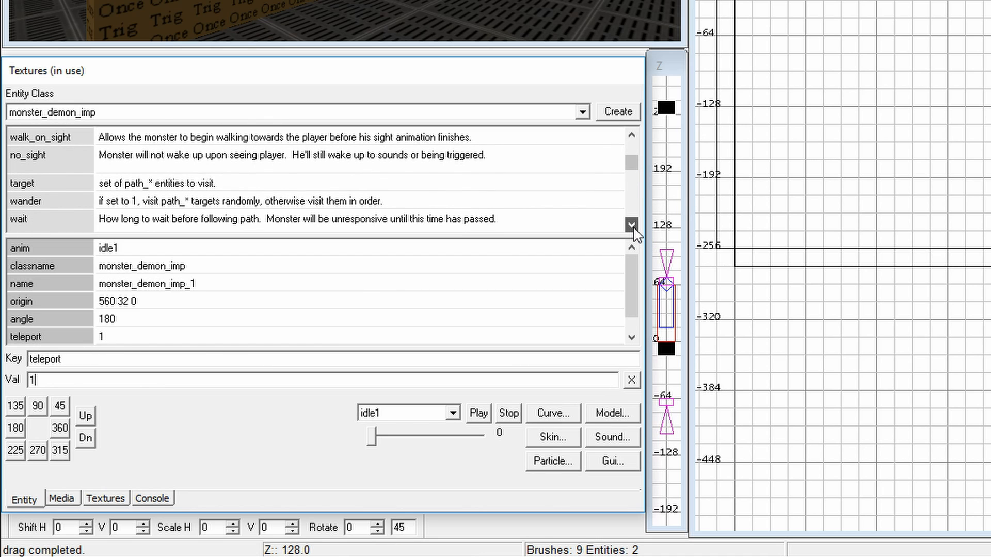
{"action": "left_click", "coordinate": [634, 229]}
{"action": "left_click", "coordinate": [634, 229]}
{"action": "left_click", "coordinate": [634, 229]}
{"action": "left_click", "coordinate": [634, 228]}
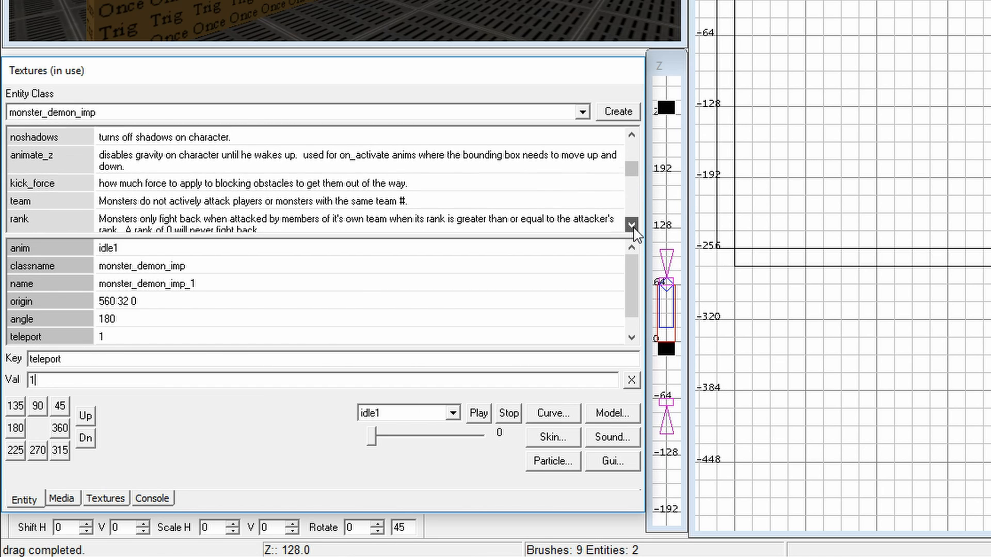
{"action": "left_click", "coordinate": [633, 228]}
{"action": "left_click", "coordinate": [634, 229]}
{"action": "left_click", "coordinate": [634, 229]}
{"action": "left_click", "coordinate": [634, 229]}
{"action": "left_click", "coordinate": [634, 228]}
{"action": "left_click", "coordinate": [634, 229]}
{"action": "left_click", "coordinate": [634, 229]}
{"action": "left_click", "coordinate": [633, 228]}
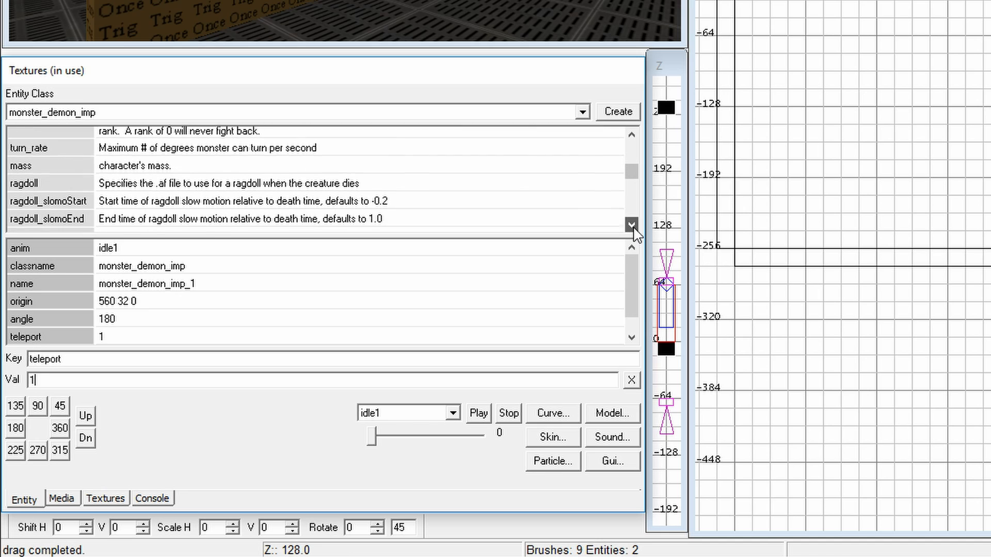
{"action": "left_click", "coordinate": [634, 229]}
{"action": "left_click", "coordinate": [633, 229]}
{"action": "left_click", "coordinate": [634, 229]}
{"action": "left_click", "coordinate": [634, 229]}
{"action": "left_click", "coordinate": [634, 229]}
{"action": "left_click", "coordinate": [634, 229]}
{"action": "left_click", "coordinate": [634, 228]}
{"action": "left_click", "coordinate": [634, 228]}
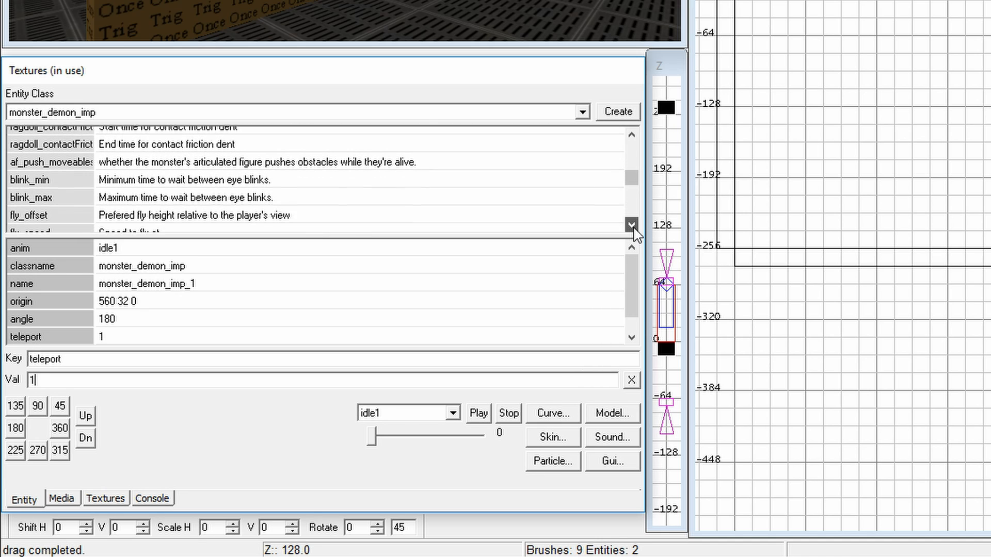
{"action": "left_click", "coordinate": [634, 228]}
{"action": "left_click", "coordinate": [634, 229]}
{"action": "left_click", "coordinate": [634, 229]}
{"action": "left_click", "coordinate": [633, 228]}
{"action": "left_click", "coordinate": [633, 229]}
{"action": "left_click", "coordinate": [634, 229]}
{"action": "left_click", "coordinate": [634, 228]}
{"action": "left_click", "coordinate": [633, 229]}
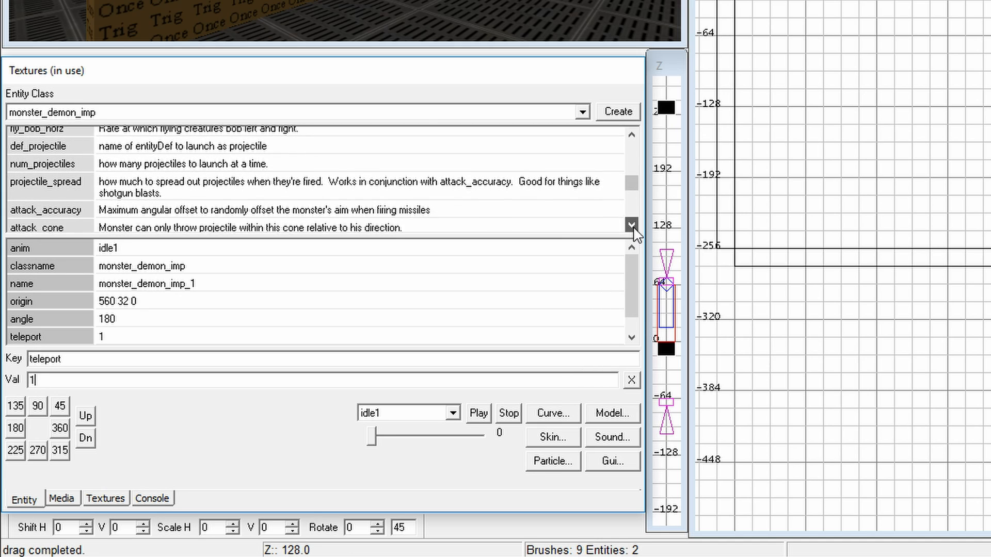
{"action": "left_click", "coordinate": [634, 228]}
{"action": "left_click", "coordinate": [634, 229]}
{"action": "left_click", "coordinate": [634, 229]}
{"action": "left_click", "coordinate": [634, 228]}
{"action": "left_click", "coordinate": [634, 229]}
{"action": "left_click", "coordinate": [634, 228]}
{"action": "left_click", "coordinate": [633, 229]}
{"action": "left_click", "coordinate": [634, 229]}
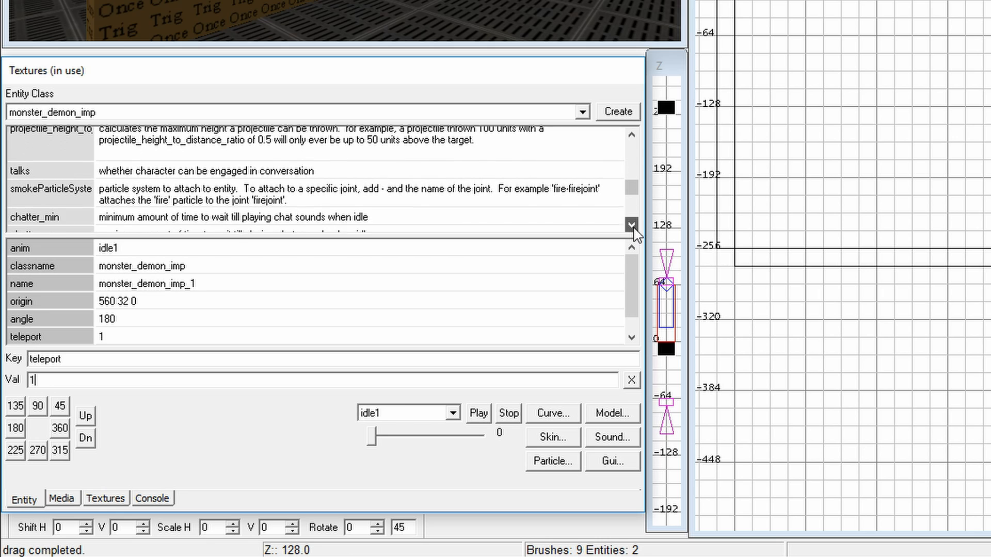
{"action": "left_click", "coordinate": [634, 228]}
{"action": "left_click", "coordinate": [634, 228]}
{"action": "left_click", "coordinate": [634, 229]}
{"action": "left_click", "coordinate": [634, 229]}
{"action": "left_click", "coordinate": [632, 225]}
{"action": "left_click", "coordinate": [632, 225]}
{"action": "left_click", "coordinate": [632, 225]}
{"action": "left_click", "coordinate": [631, 225]}
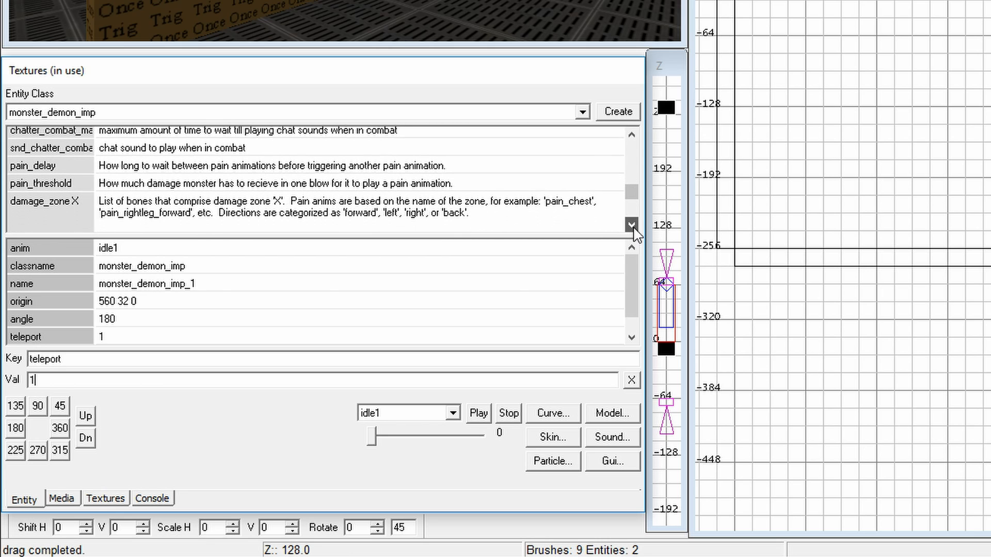
{"action": "left_click", "coordinate": [632, 225]}
{"action": "left_click_drag", "start_coordinate": [639, 197], "coordinate": [621, 152]}
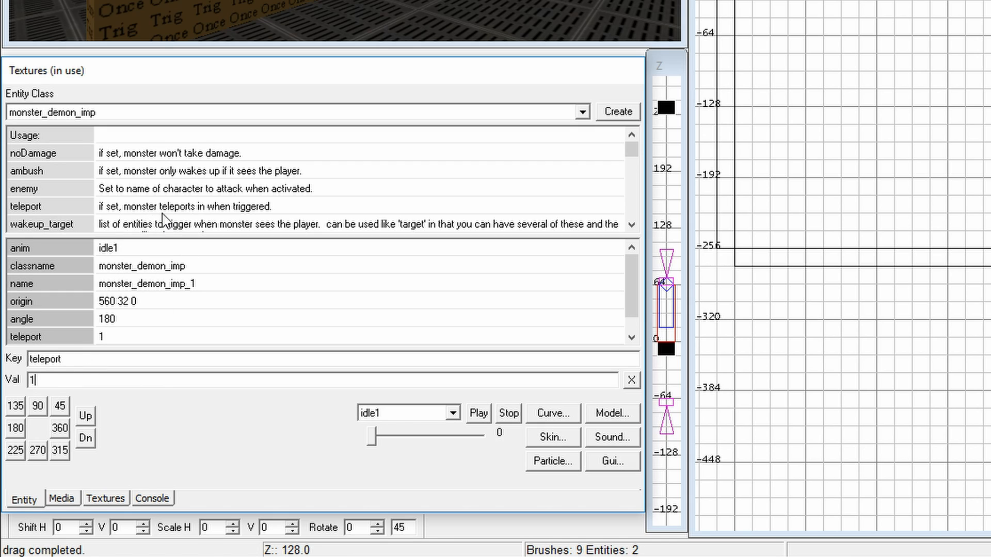
Deselect the imp and save the map
{"action": "key", "text": "Escape"}
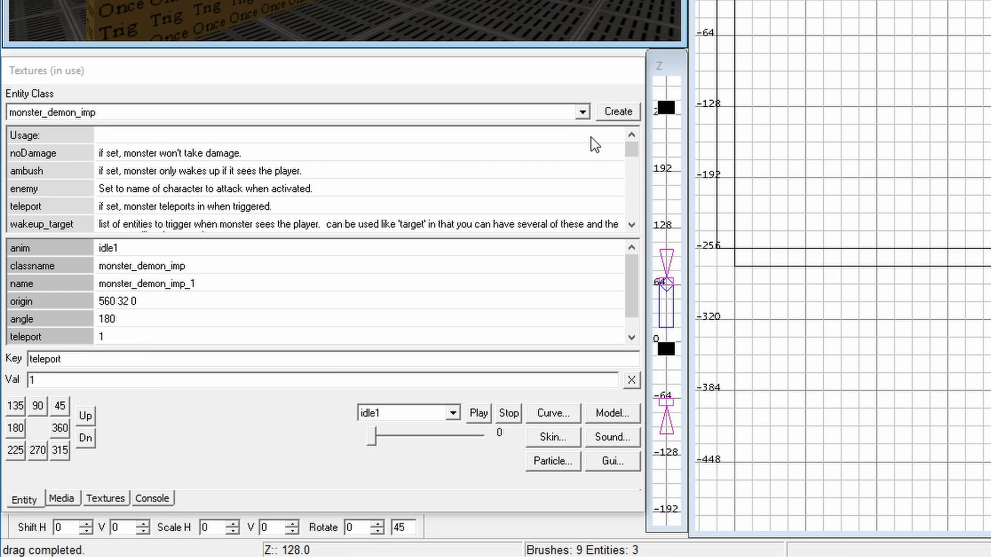
{"action": "key", "text": "ctrl+s"}
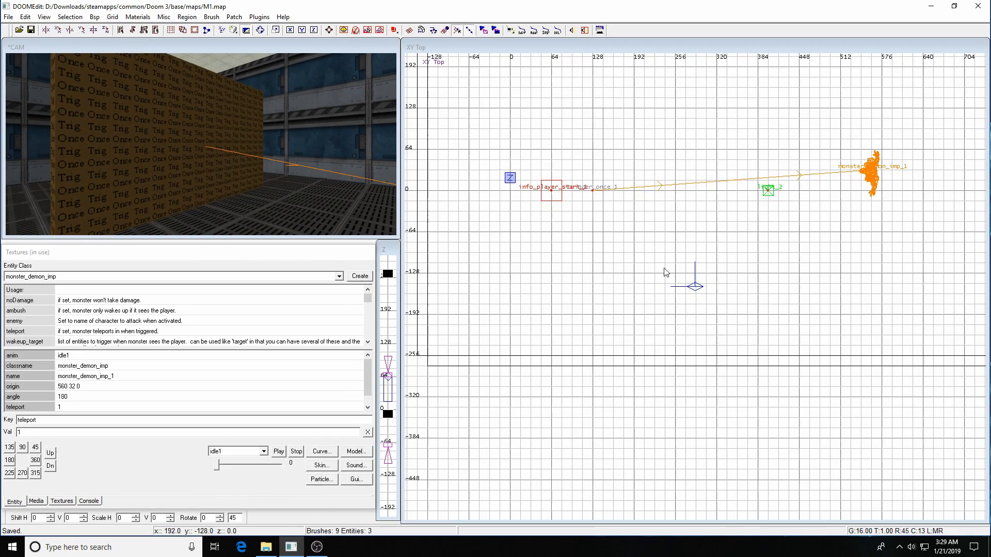
Dim light_2 by changing its colour from white to a mid grey in the Light Editor, and deselect it
{"action": "left_click", "coordinate": [770, 194], "text": "shift"}
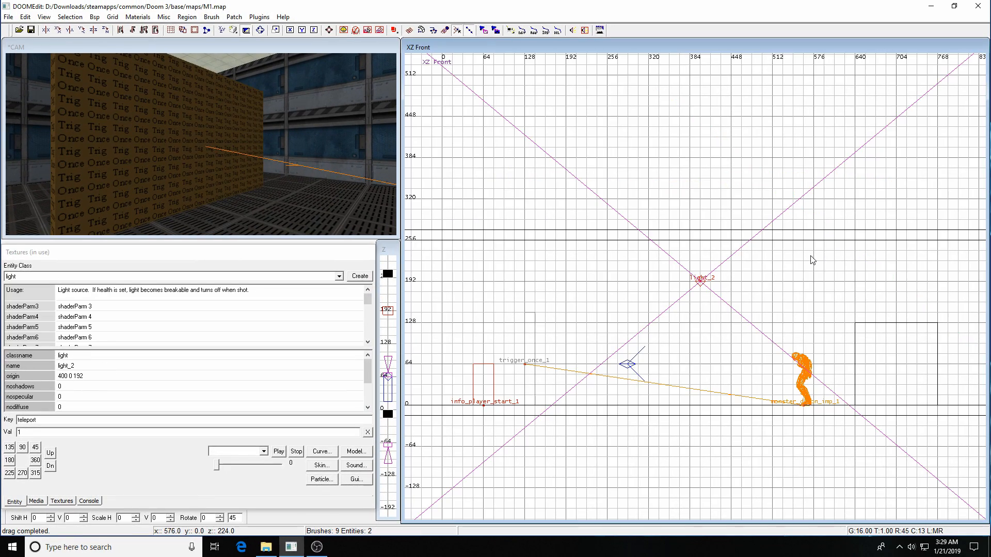
{"action": "key", "text": "ctrl+Tab"}
{"action": "key", "text": "j"}
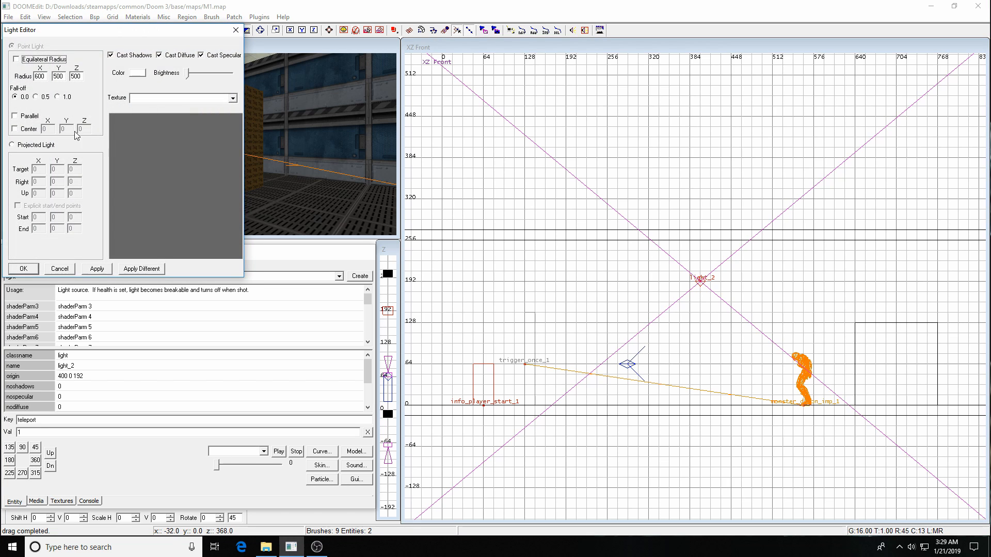
{"action": "left_click_drag", "start_coordinate": [115, 35], "coordinate": [417, 111]}
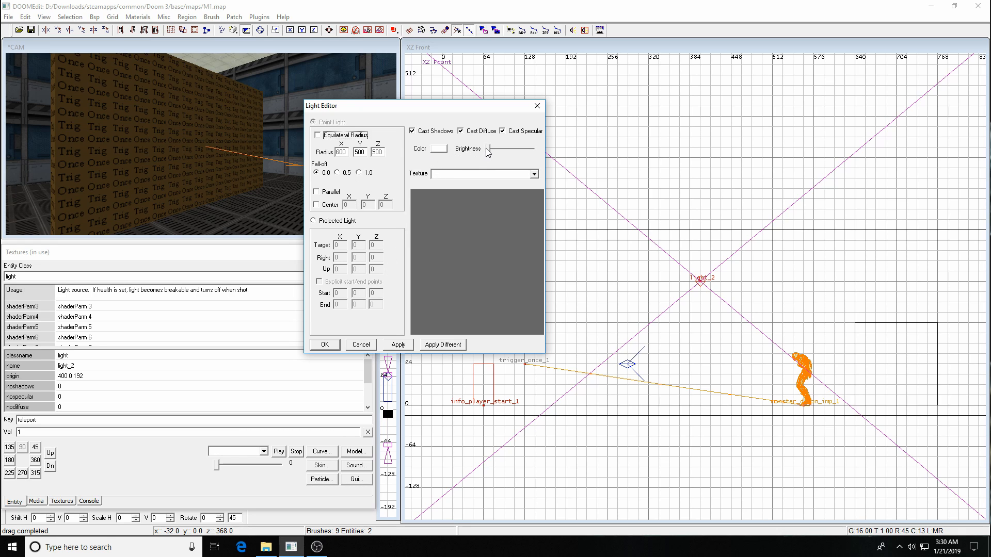
{"action": "left_click", "coordinate": [439, 149]}
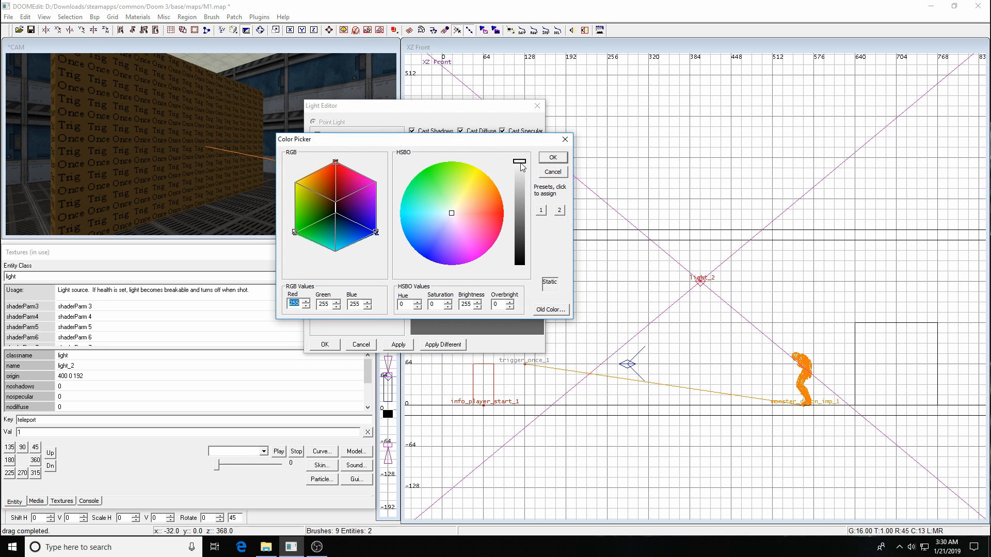
{"action": "left_click_drag", "start_coordinate": [521, 166], "coordinate": [518, 207]}
{"action": "left_click", "coordinate": [552, 158]}
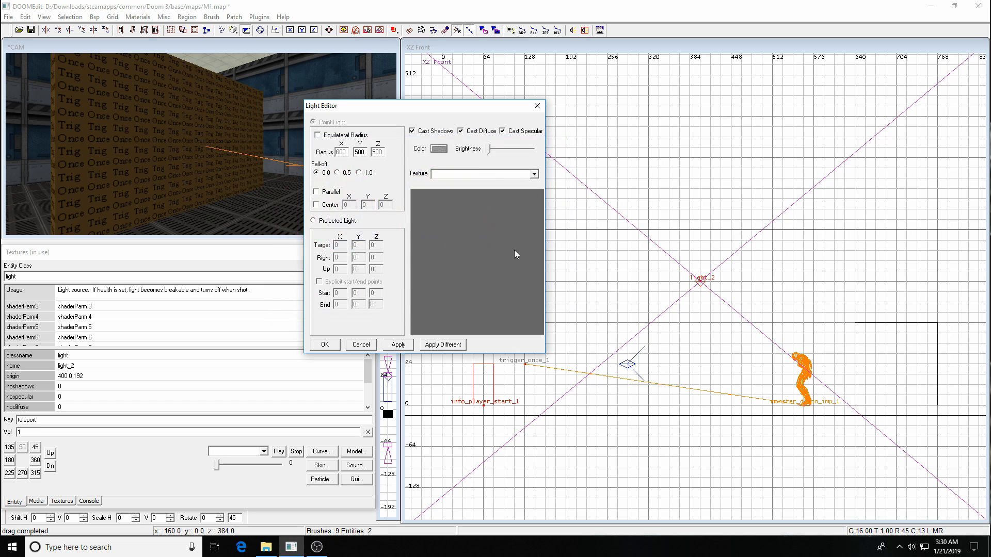
{"action": "left_click", "coordinate": [399, 345]}
{"action": "left_click", "coordinate": [325, 345]}
{"action": "key", "text": "Escape"}
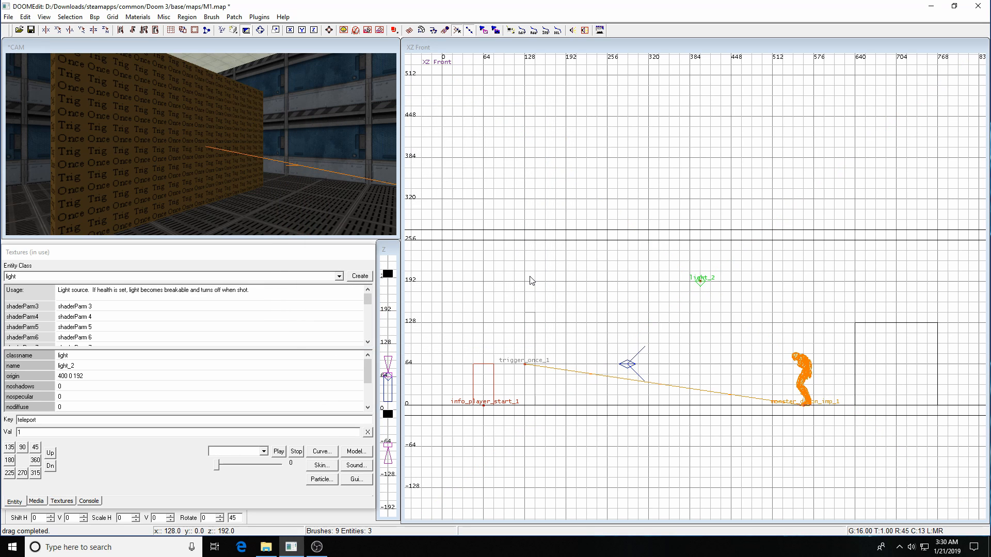
Save the map and compile it with BSP
{"action": "key", "text": "ctrl+s"}
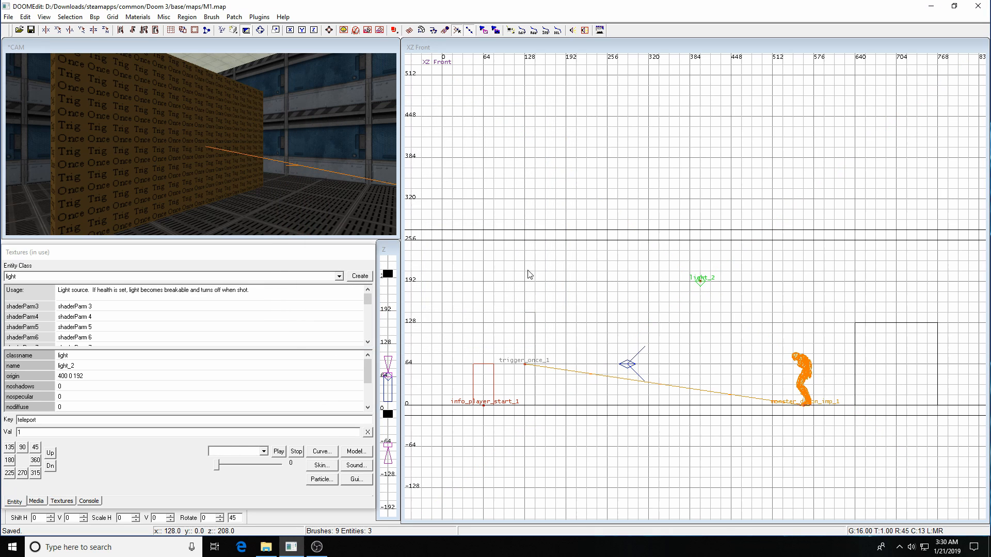
{"action": "left_click", "coordinate": [96, 21]}
{"action": "left_click", "coordinate": [109, 32]}
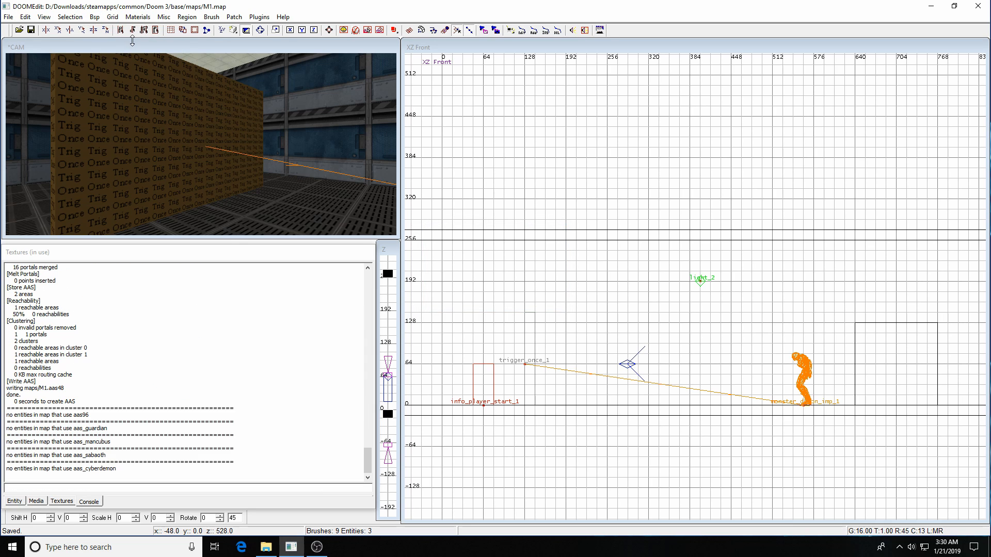
Switch to the Doom 3 game and load the level with the console command map m1
{"action": "key", "text": "F2"}
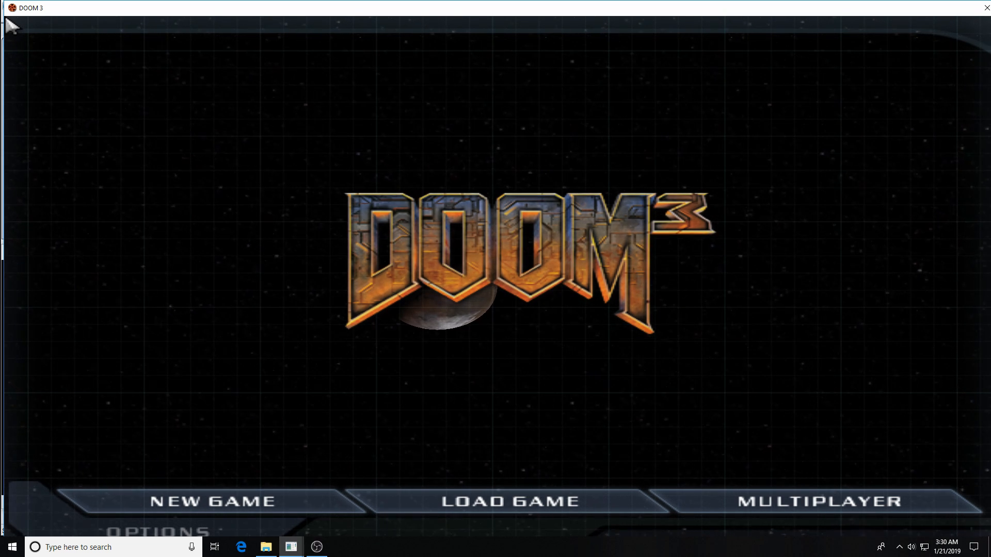
{"action": "key", "text": "grave"}
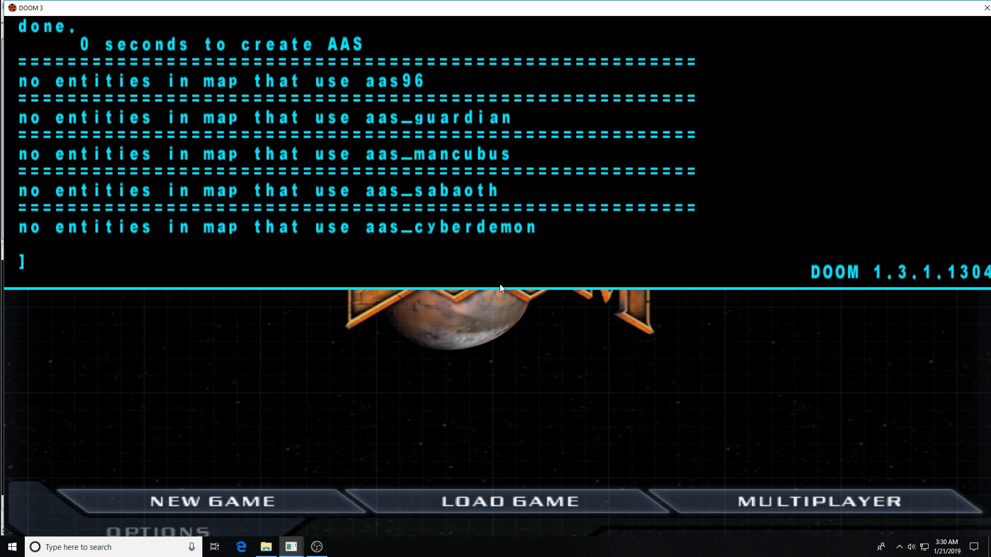
{"action": "type", "text": "map m1"}
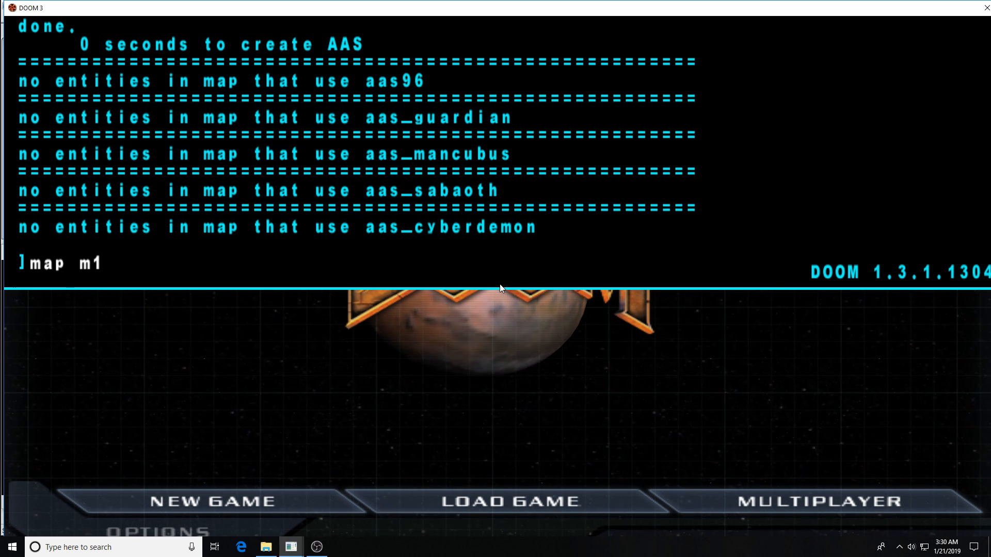
{"action": "key", "text": "Return"}
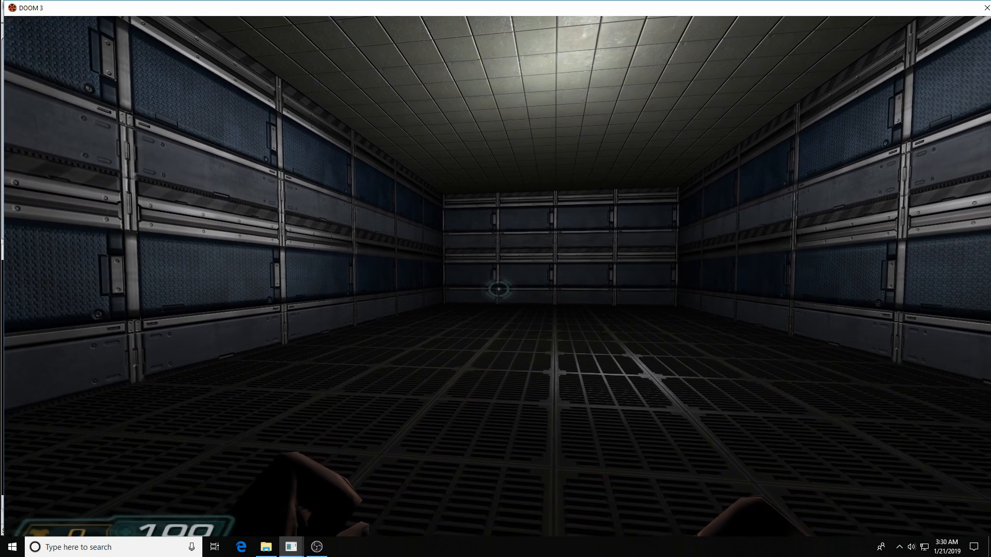
Test the trigger in the game by walking forward through it and shooting the imp that teleports in with the pistol
{"action": "key", "text": "d"}
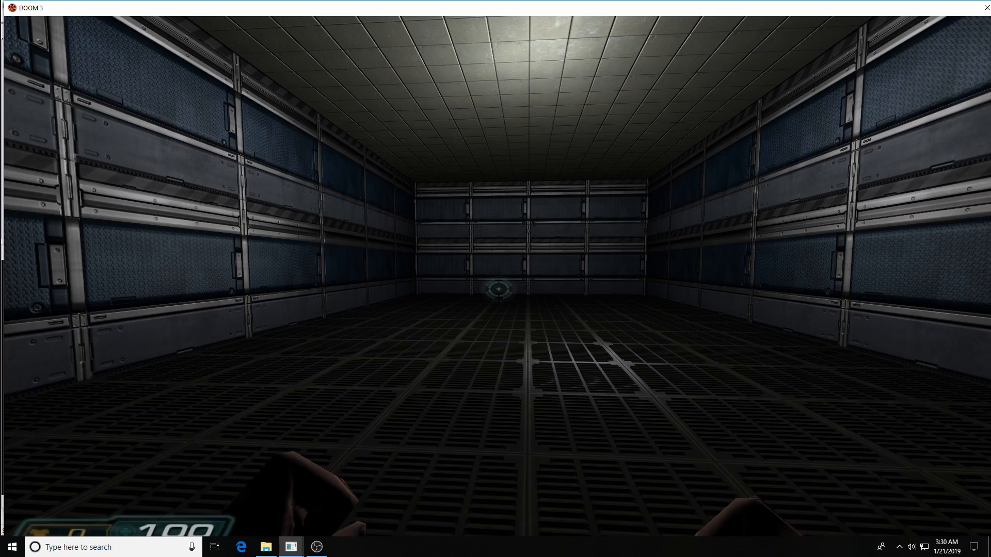
{"action": "key", "text": "w"}
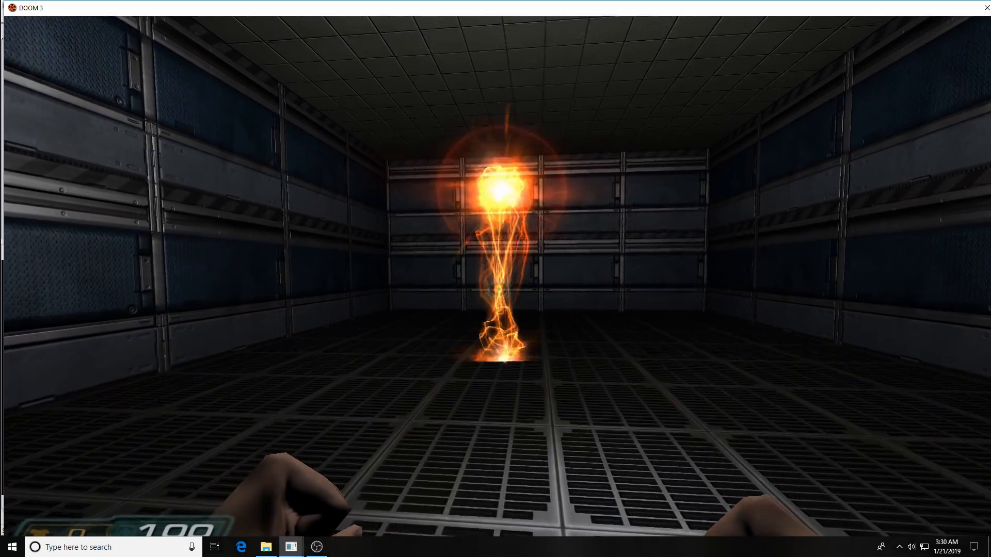
{"action": "key", "text": "2"}
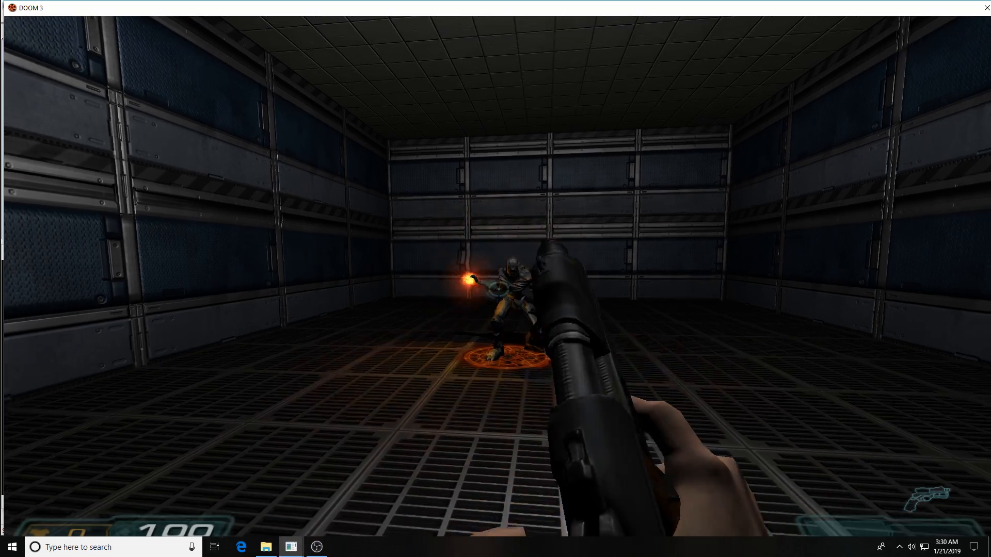
{"action": "key", "text": "s"}
{"action": "left_click", "coordinate": [498, 290]}
{"action": "left_click", "coordinate": [498, 290]}
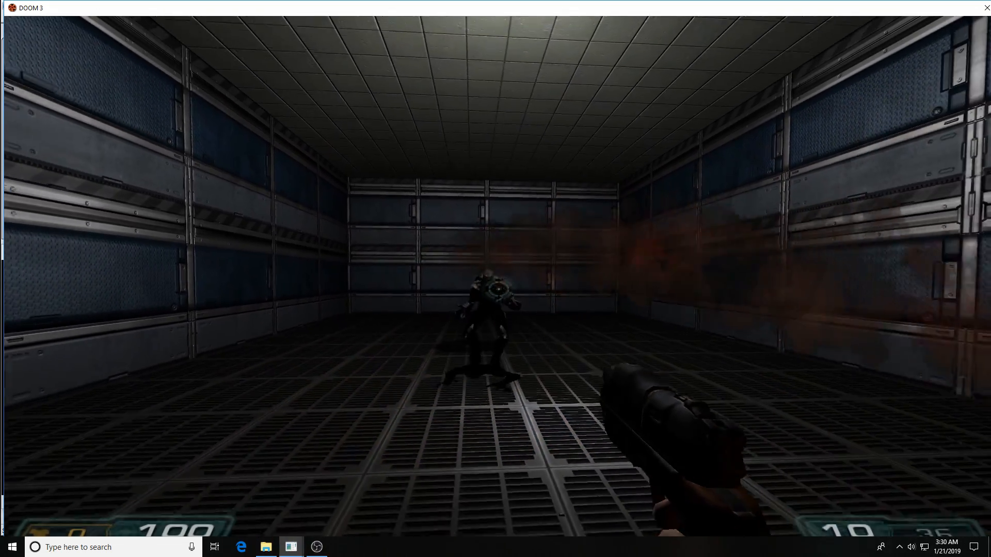
{"action": "left_click", "coordinate": [498, 289]}
{"action": "key", "text": "a"}
{"action": "left_click", "coordinate": [498, 290]}
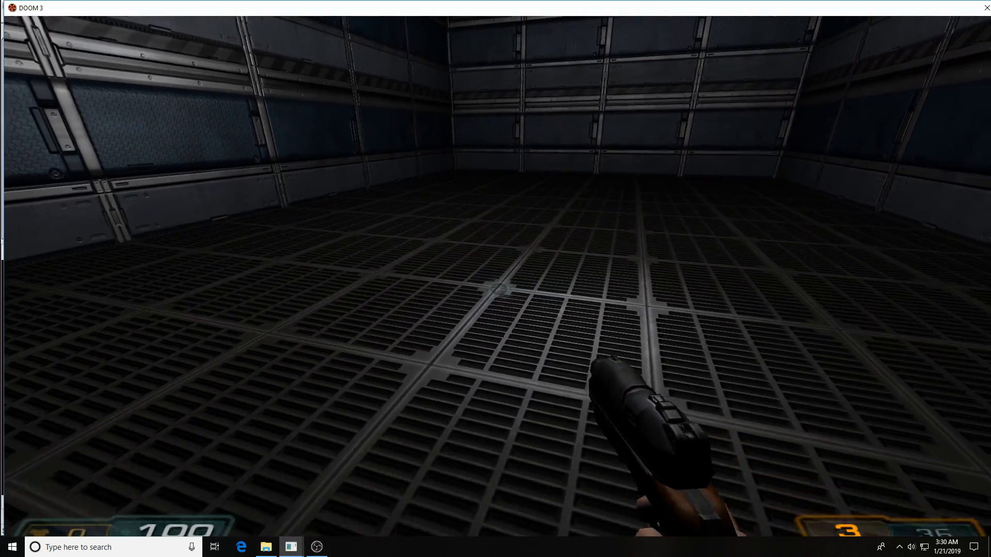
{"action": "key", "text": "w"}
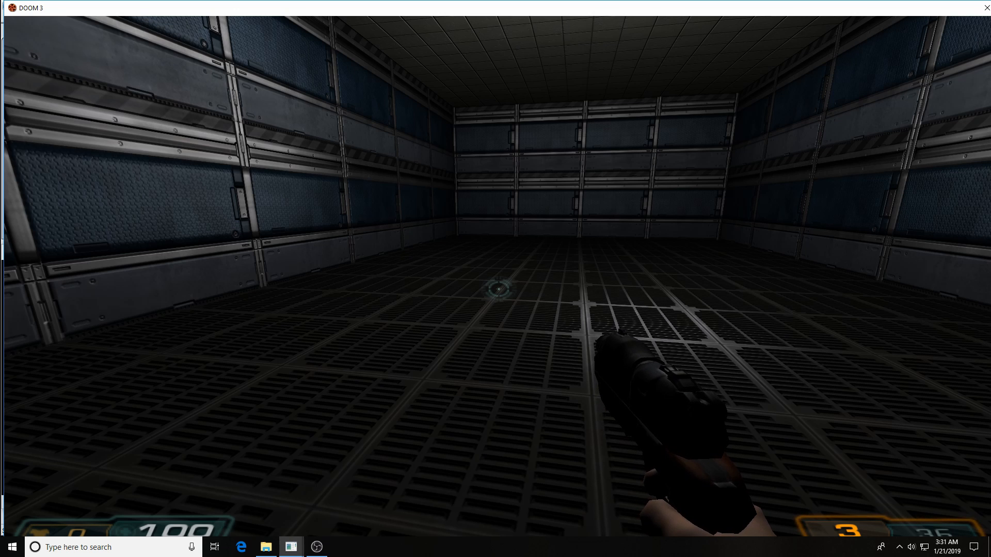
{"action": "mouse_move", "coordinate": [496, 278]}
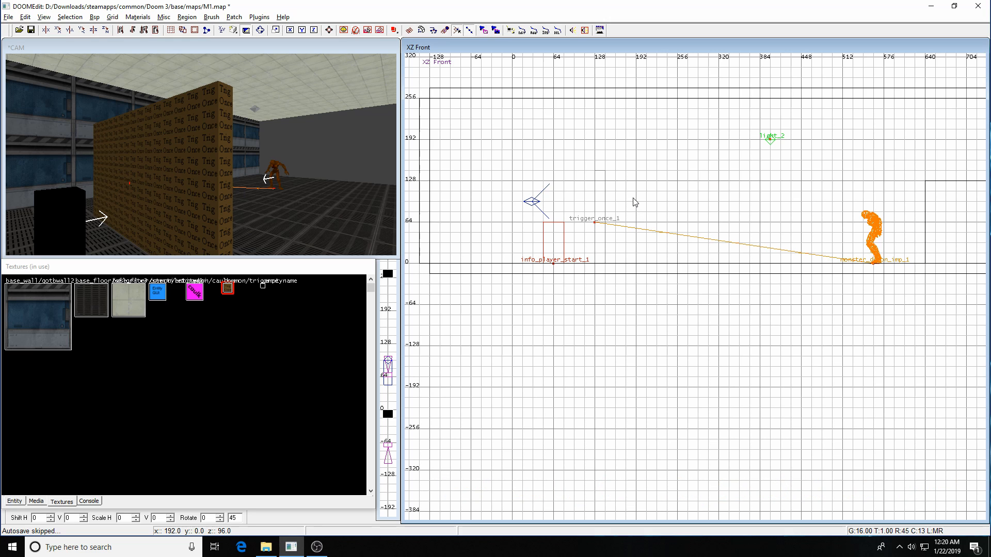
Move the trigger_once brush up in the front view so its top sits at z 256, and deselect it
{"action": "left_click", "coordinate": [200, 216], "text": "shift"}
{"action": "left_click", "coordinate": [604, 244]}
{"action": "mouse_move", "coordinate": [602, 241]}
{"action": "left_mouse_down"}
{"action": "mouse_move", "coordinate": [603, 169]}
{"action": "mouse_move", "coordinate": [605, 228]}
{"action": "left_mouse_up"}
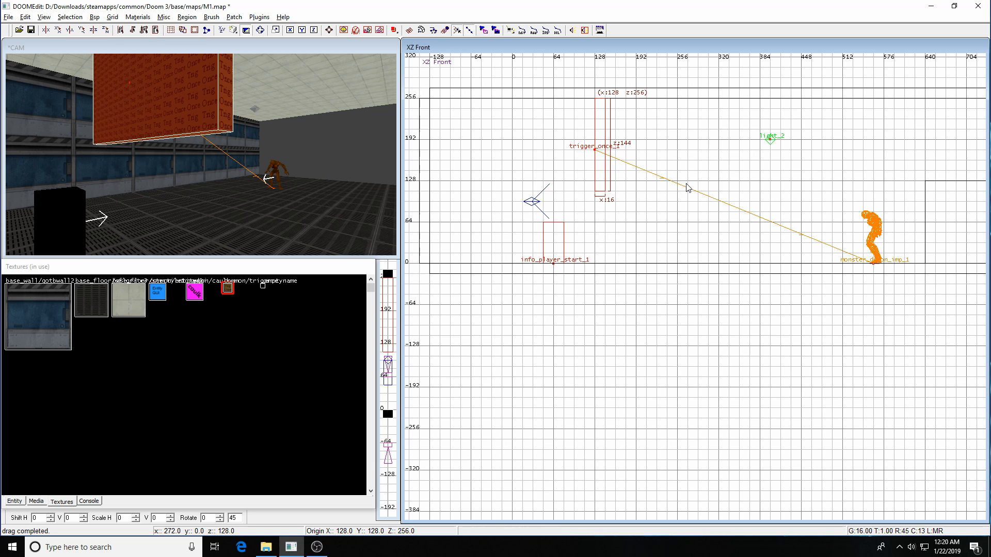
{"action": "key", "text": "Escape"}
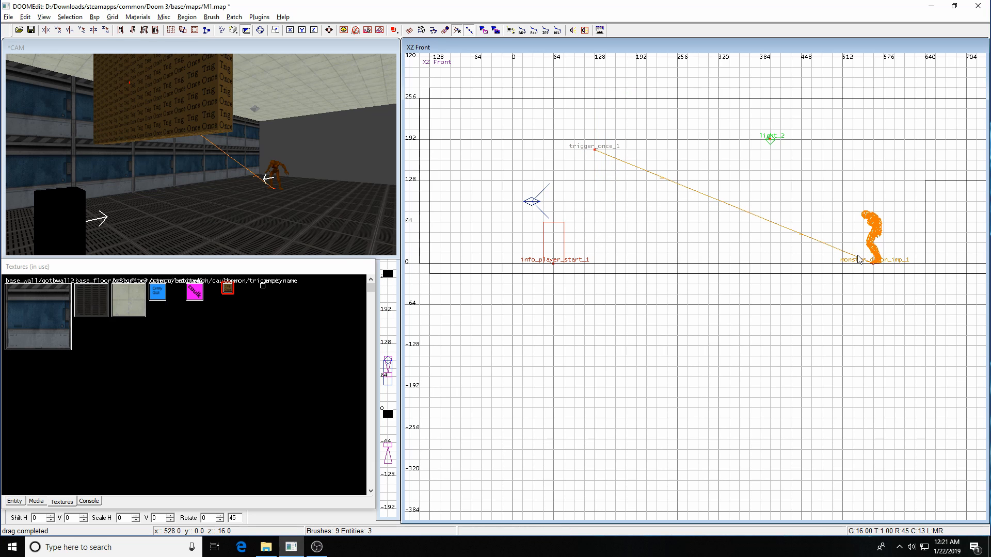
Delete the monster_demon_imp entity
{"action": "left_click", "coordinate": [877, 234], "text": "shift"}
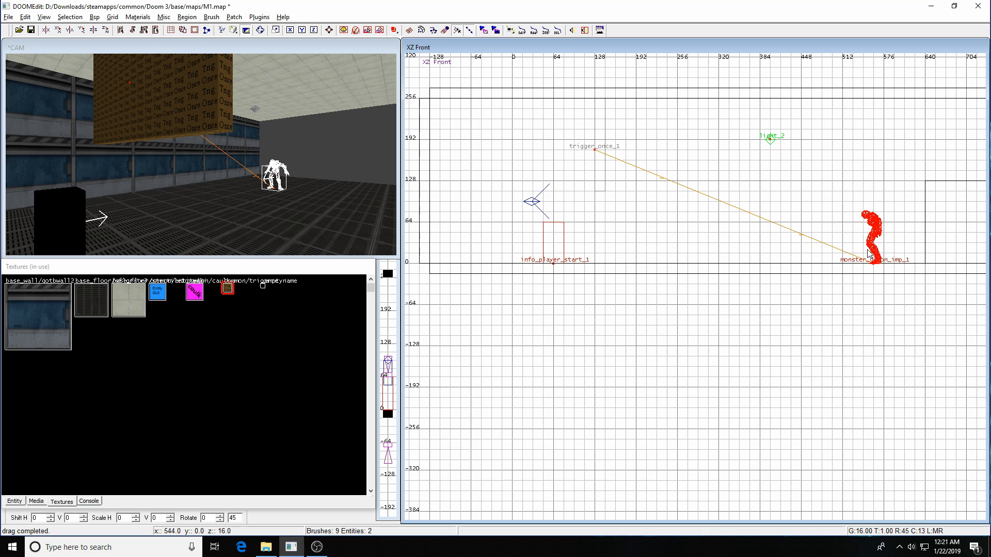
{"action": "key", "text": "BackSpace"}
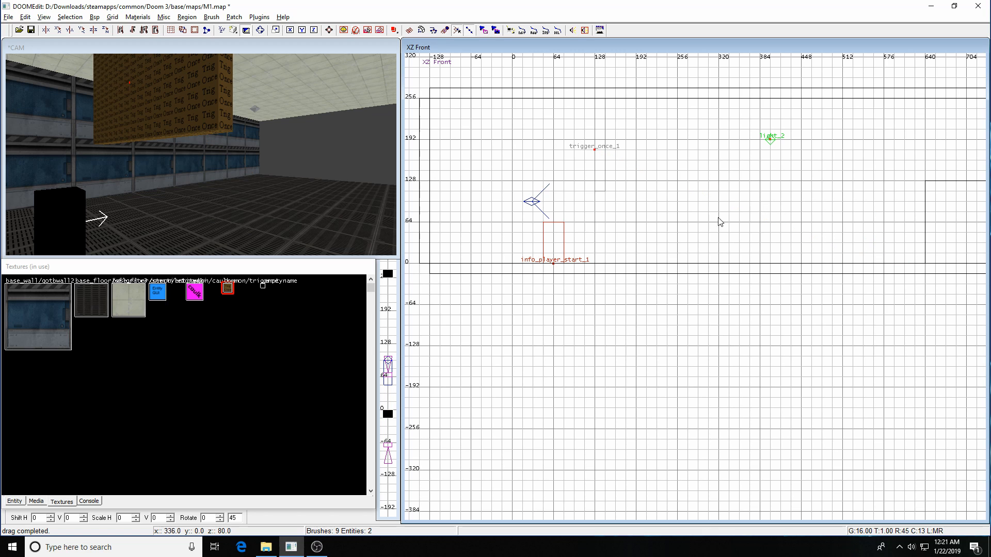
Delete the trigger_once brush and save the map
{"action": "left_click", "coordinate": [605, 175], "text": "shift"}
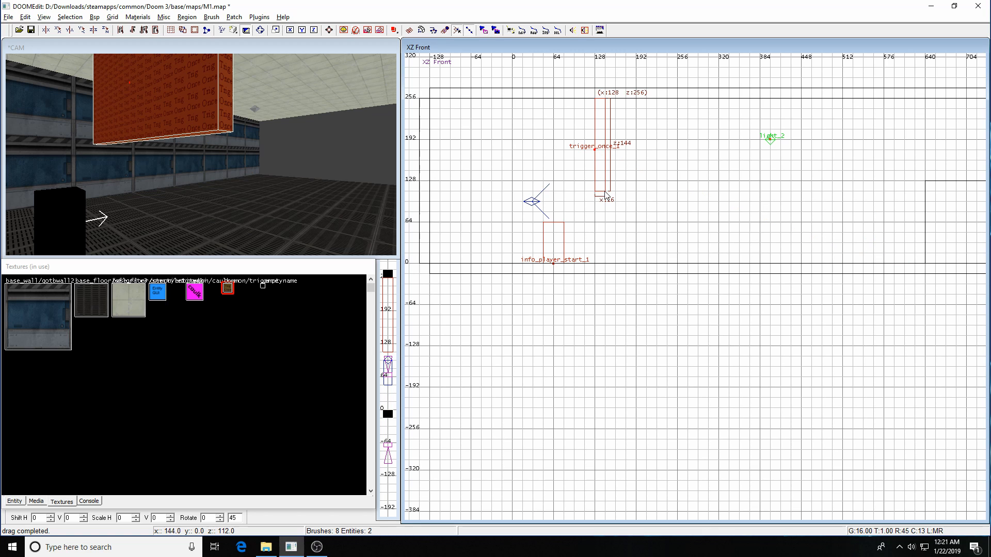
{"action": "key", "text": "BackSpace"}
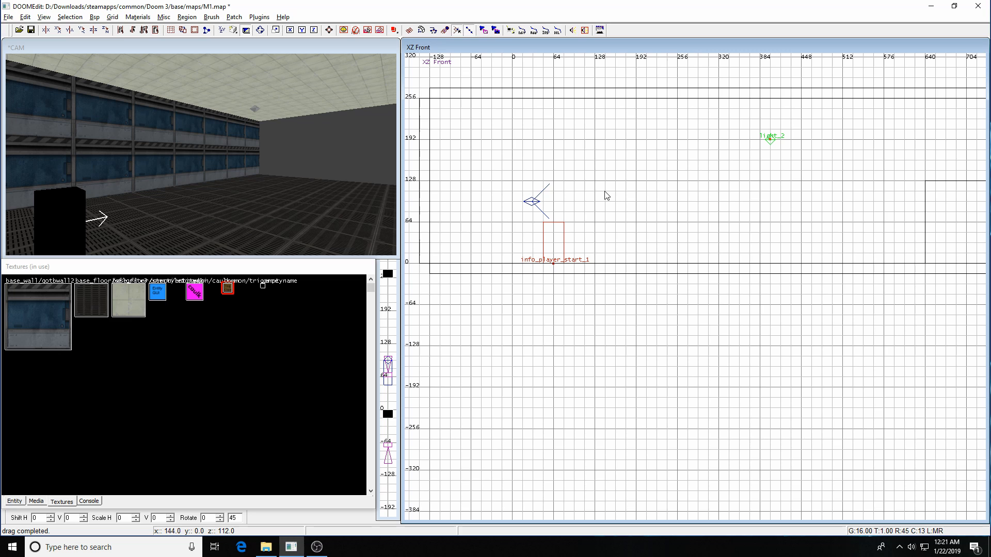
{"action": "key", "text": "ctrl+s"}
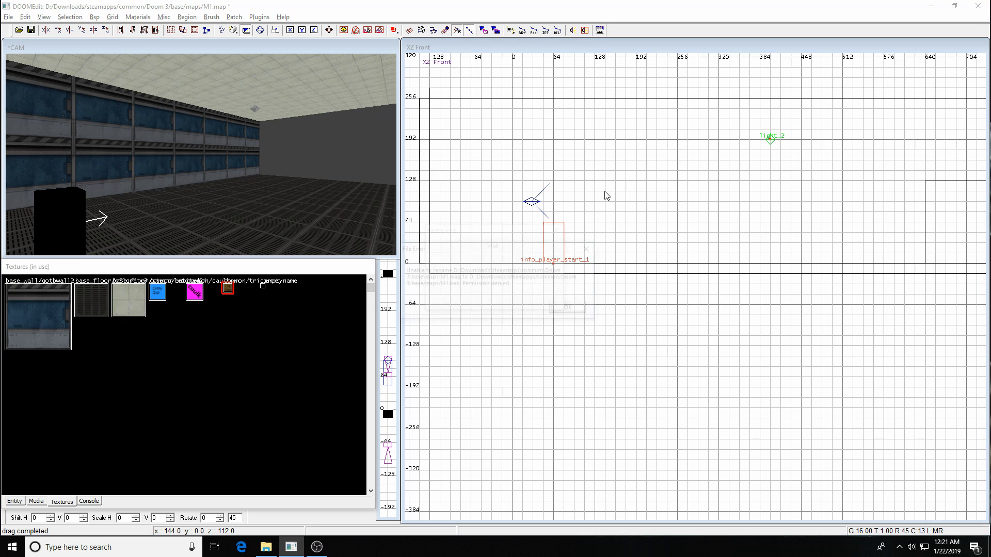
{"action": "key", "text": "Return"}
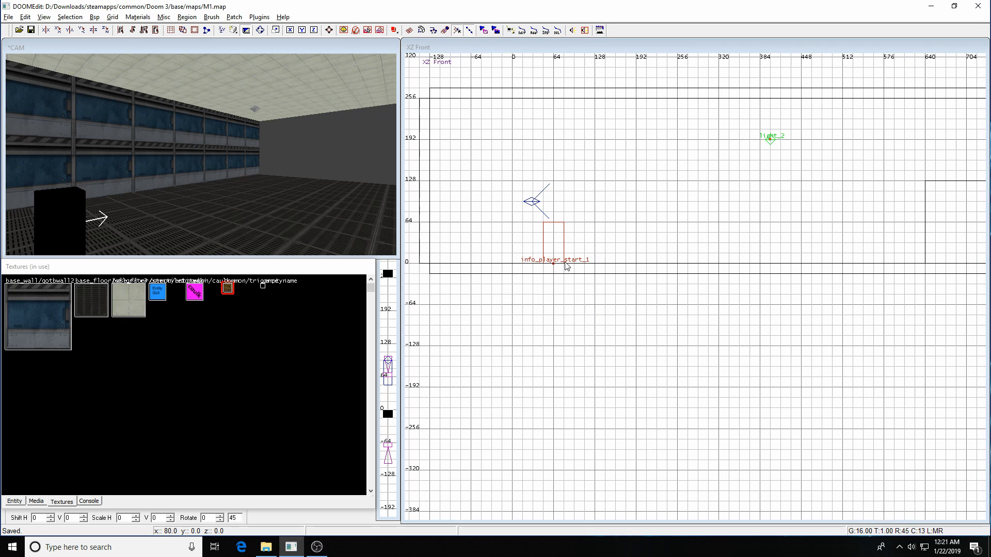
Add a weapon_shotgun entity in the top view and move it beside info_player_start
{"action": "right_click_drag", "start_coordinate": [700, 230], "coordinate": [702, 232]}
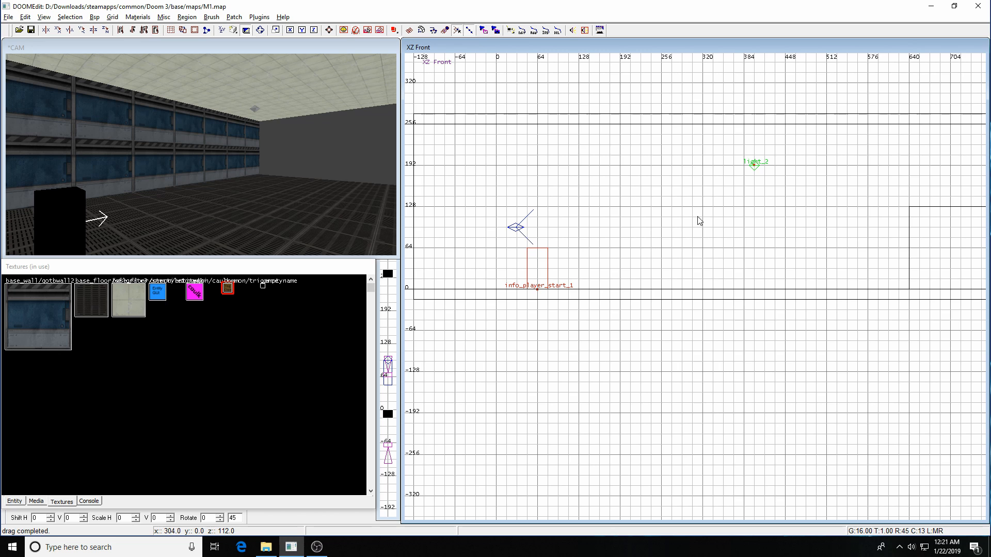
{"action": "right_click_drag", "start_coordinate": [649, 228], "coordinate": [626, 209]}
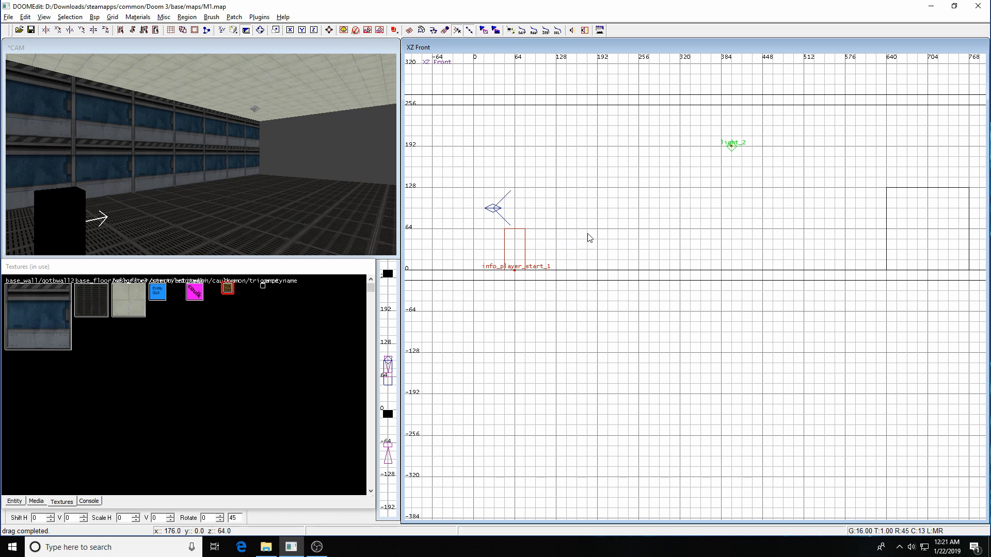
{"action": "key", "text": "ctrl+Tab"}
{"action": "key", "text": "ctrl+Tab"}
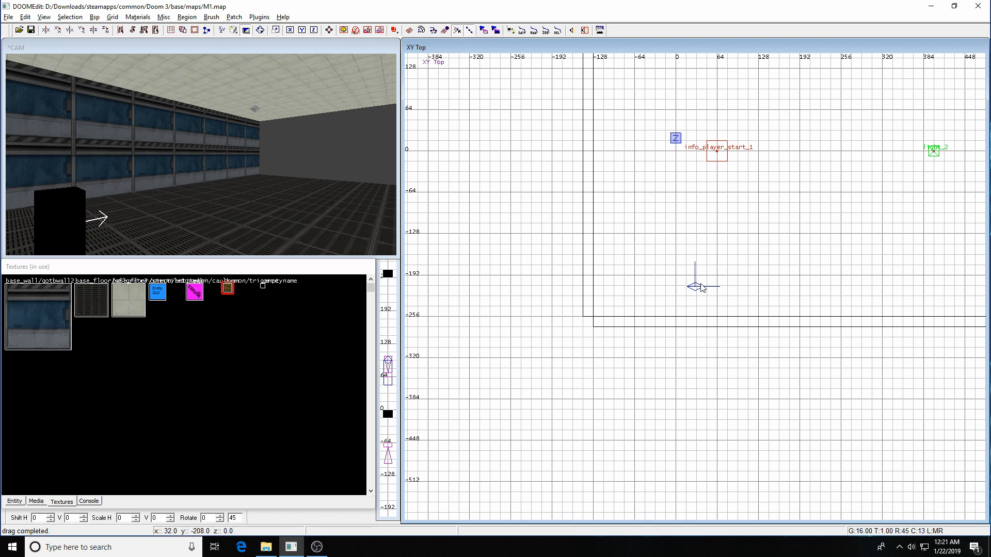
{"action": "right_click_drag", "start_coordinate": [700, 284], "coordinate": [619, 336]}
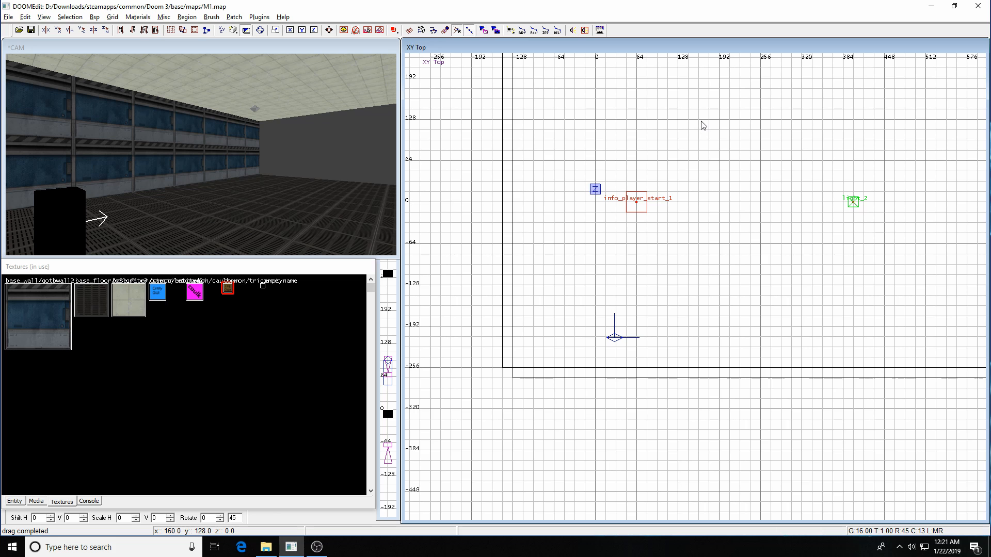
{"action": "right_click", "coordinate": [691, 96]}
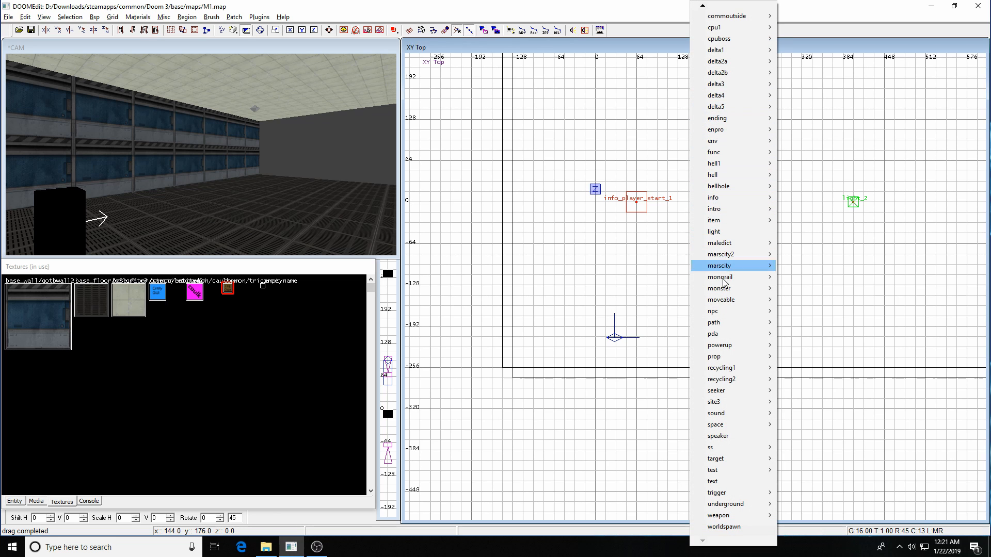
{"action": "mouse_move", "coordinate": [718, 516]}
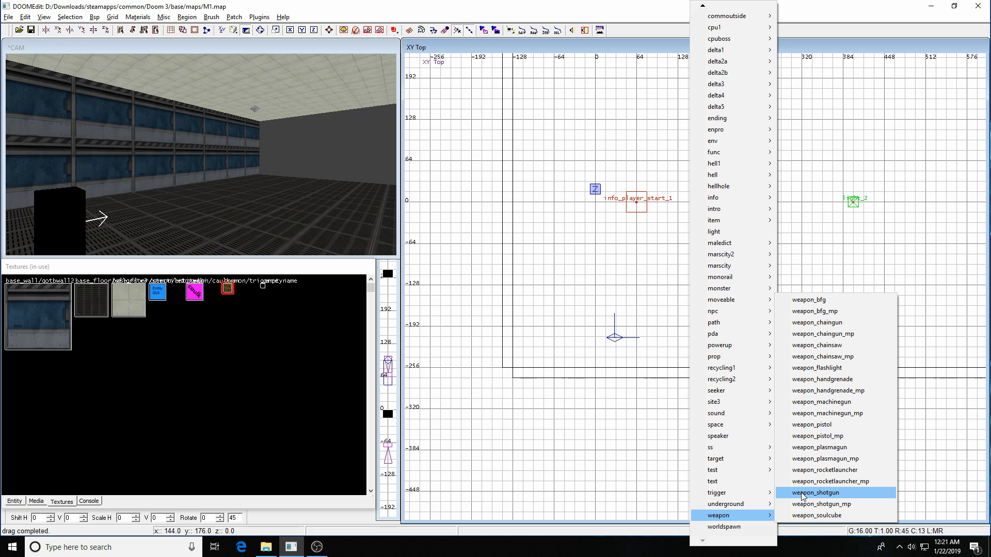
{"action": "left_click", "coordinate": [802, 493]}
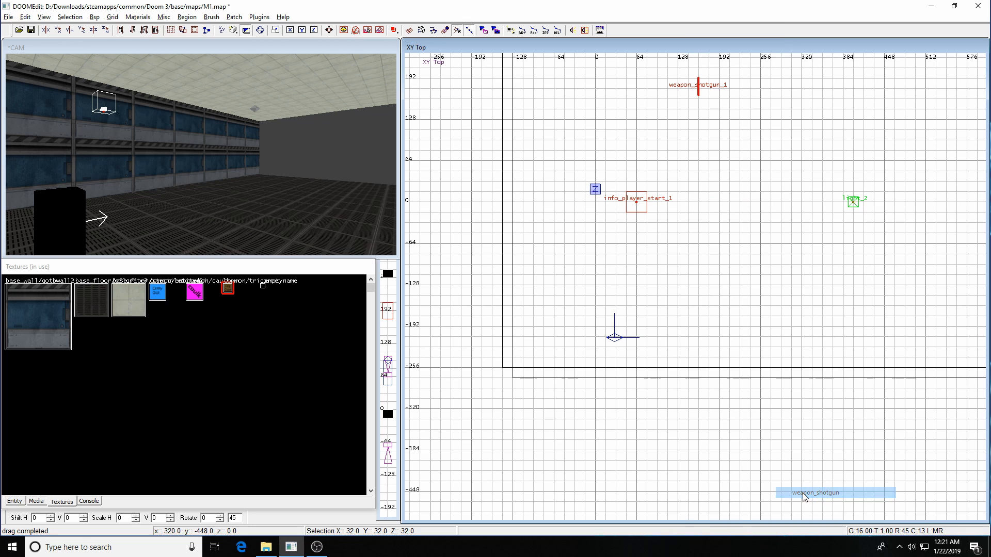
{"action": "left_click_drag", "start_coordinate": [700, 91], "coordinate": [669, 215]}
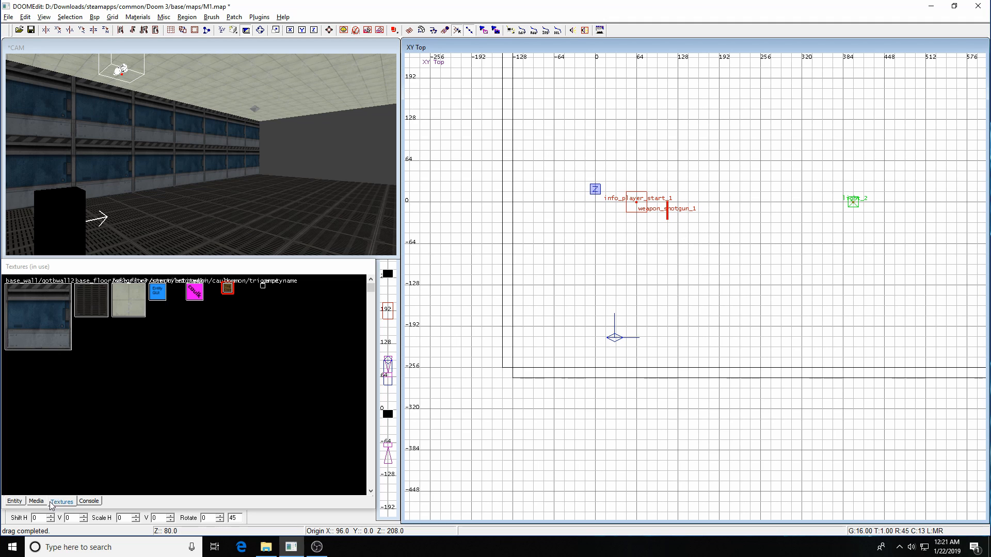
Set the shotgun's angle to 90, move it onto info_player_start in the top, front and side views, and deselect it
{"action": "left_click", "coordinate": [15, 501]}
{"action": "left_click", "coordinate": [22, 447]}
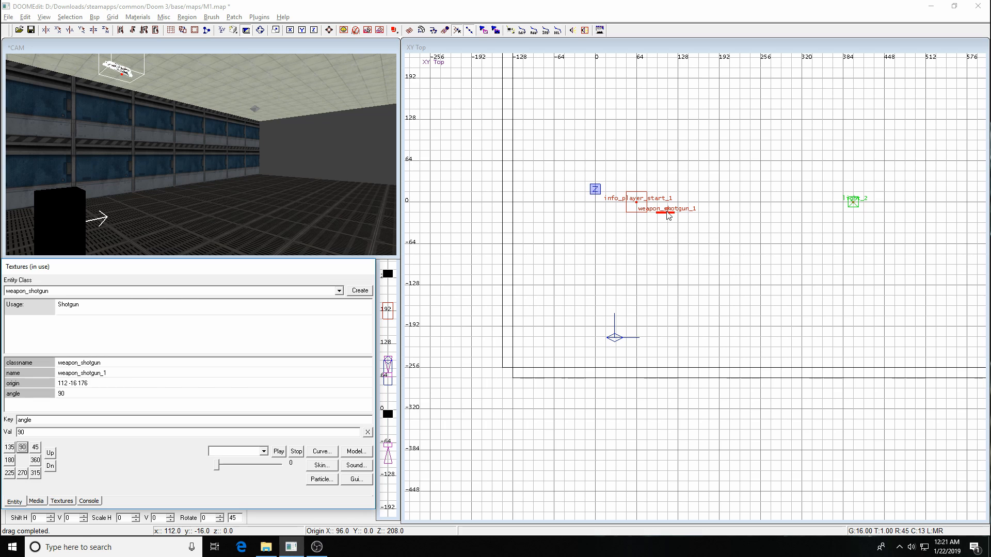
{"action": "left_click_drag", "start_coordinate": [667, 214], "coordinate": [653, 233]}
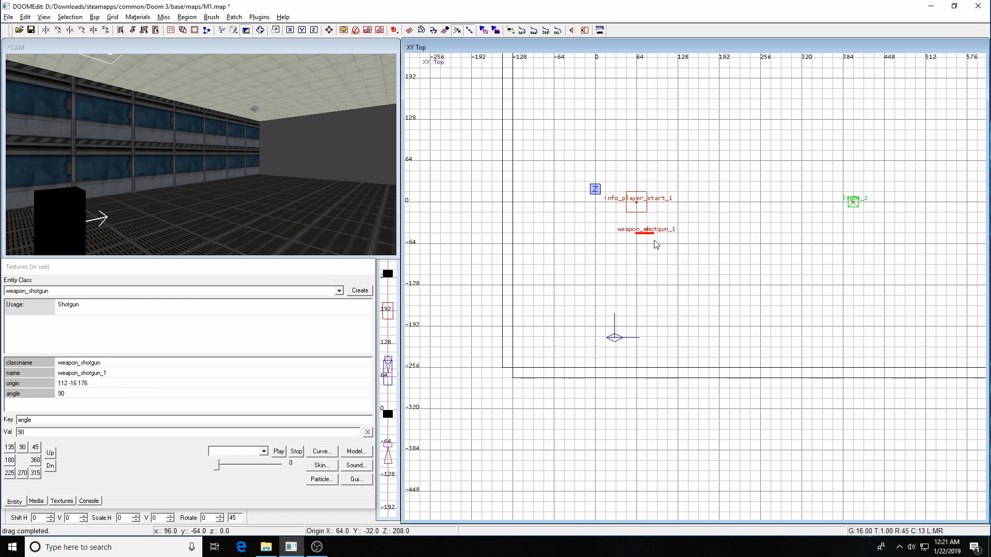
{"action": "key", "text": "ctrl+Tab"}
{"action": "left_click_drag", "start_coordinate": [702, 284], "coordinate": [696, 372]}
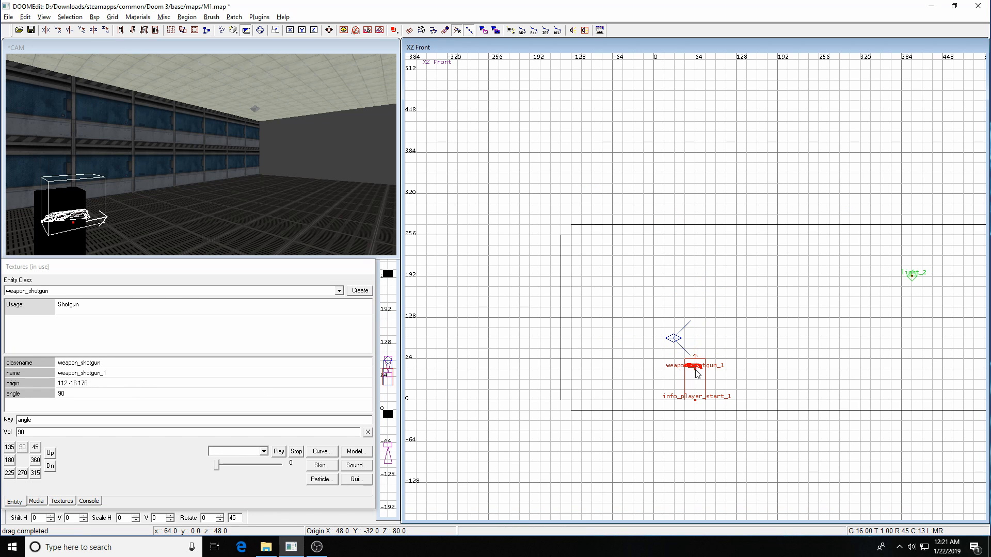
{"action": "key", "text": "ctrl+Tab"}
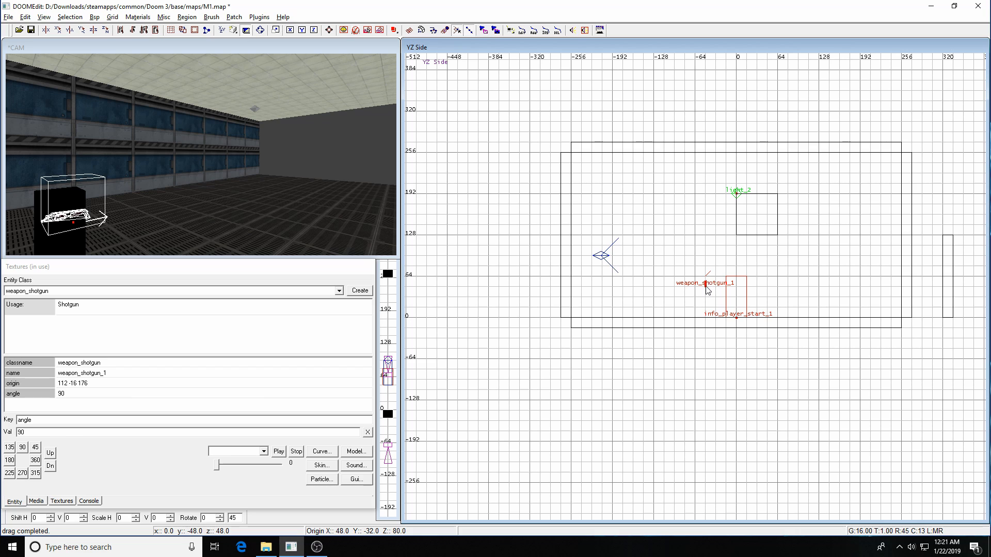
{"action": "left_click_drag", "start_coordinate": [708, 287], "coordinate": [739, 287]}
{"action": "key", "text": "ctrl+Tab"}
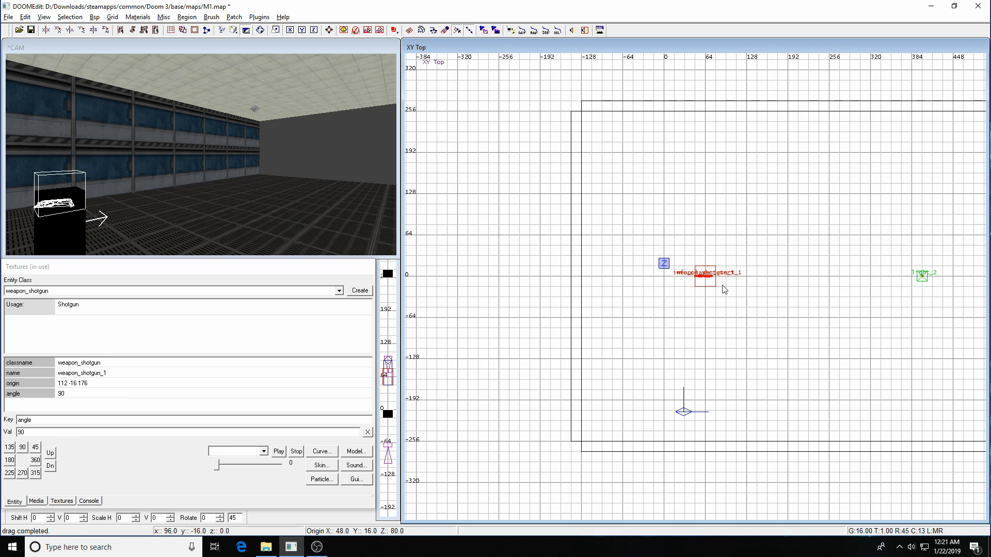
{"action": "key", "text": "Escape"}
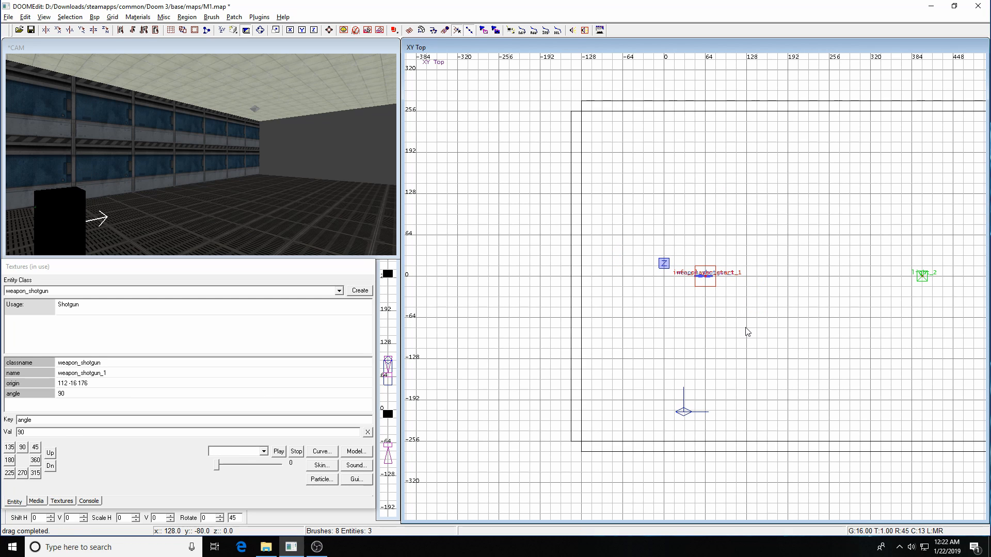
Save the map, switch to the Doom 3 game, and end the running game with the console command quit
{"action": "key", "text": "ctrl+s"}
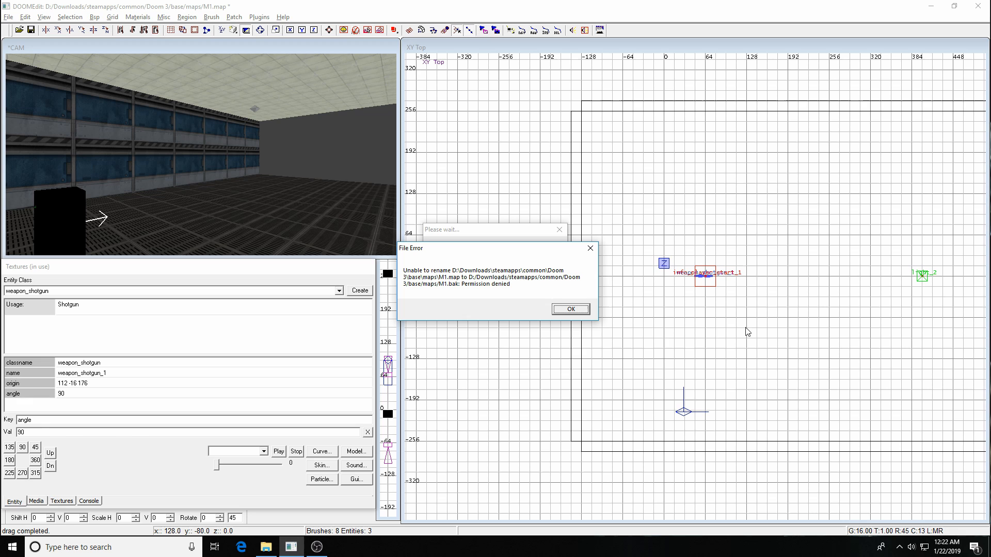
{"action": "left_click", "coordinate": [587, 305]}
{"action": "key", "text": "F2"}
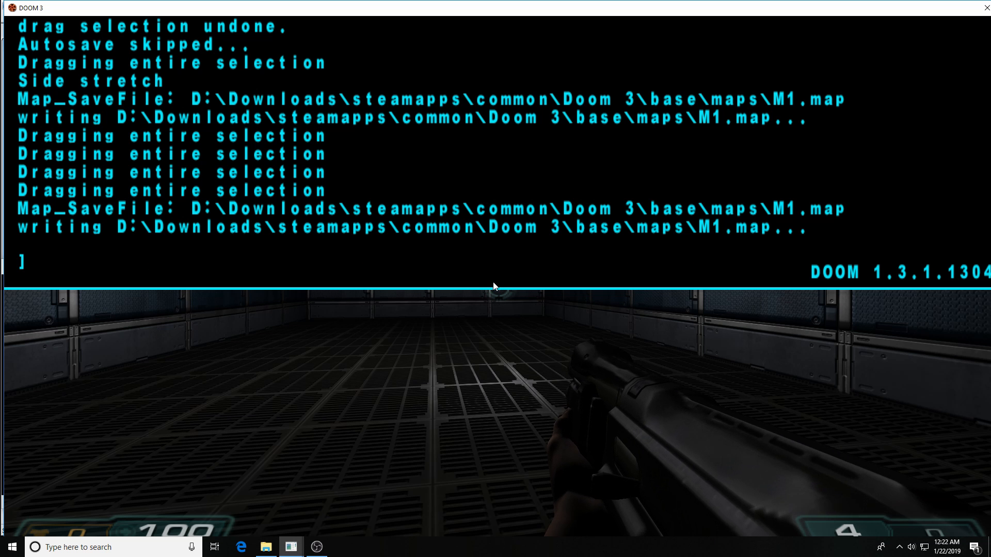
{"action": "key", "text": "Escape"}
{"action": "key", "text": "grave"}
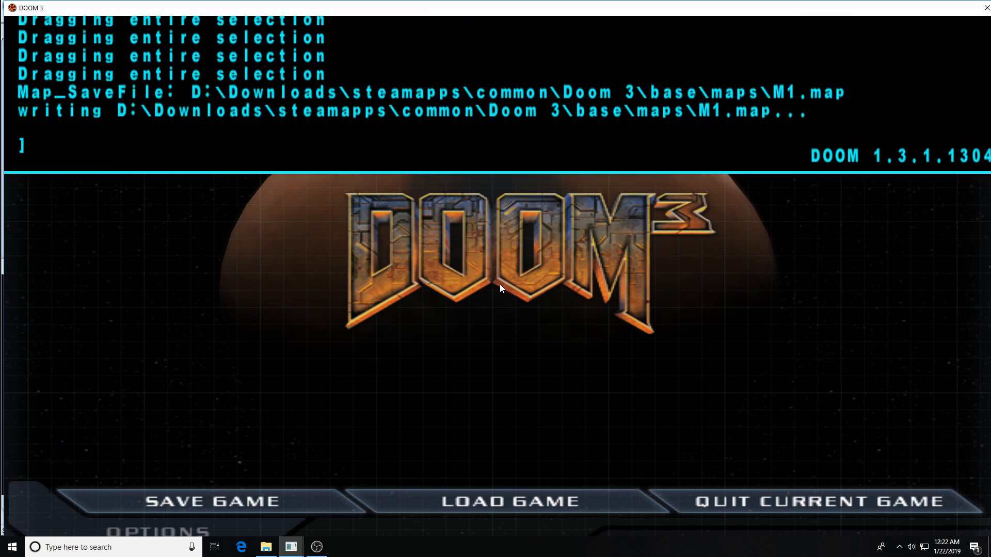
{"action": "type", "text": "qwuit"}
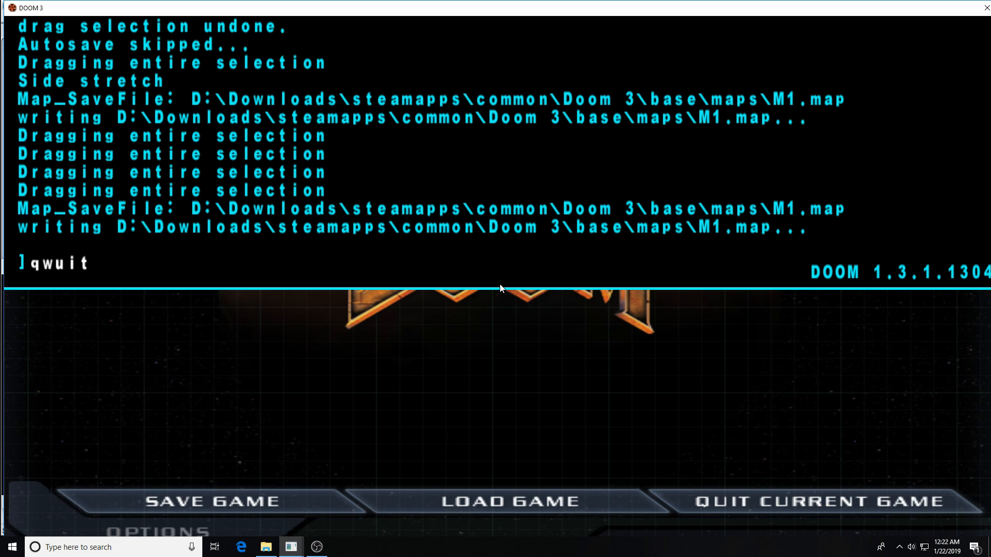
{"action": "key", "text": "Left"}
{"action": "key", "text": "Left"}
{"action": "key", "text": "Left"}
{"action": "key", "text": "BackSpace"}
{"action": "key", "text": "Return"}
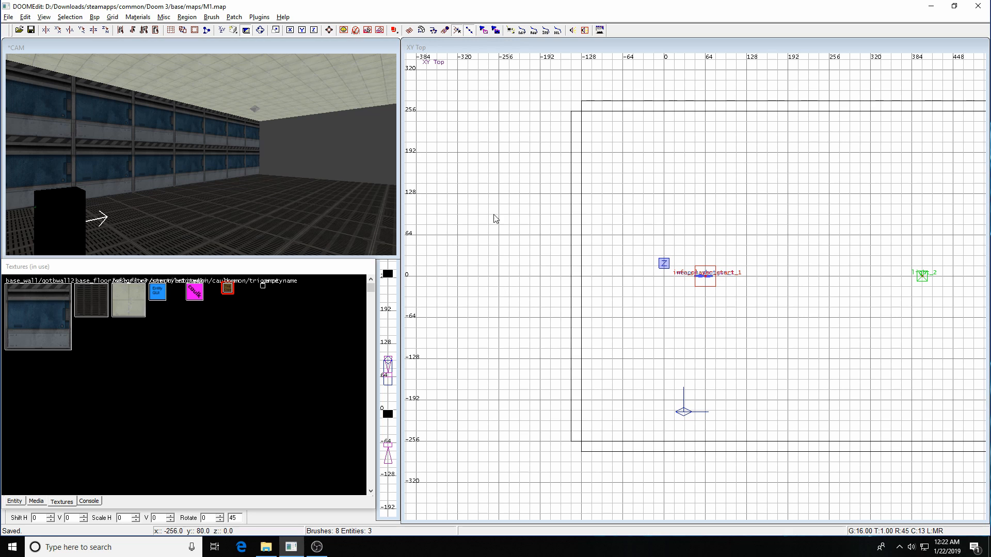
Save the map again in the editor and compile its BSP
{"action": "key", "text": "ctrl+s"}
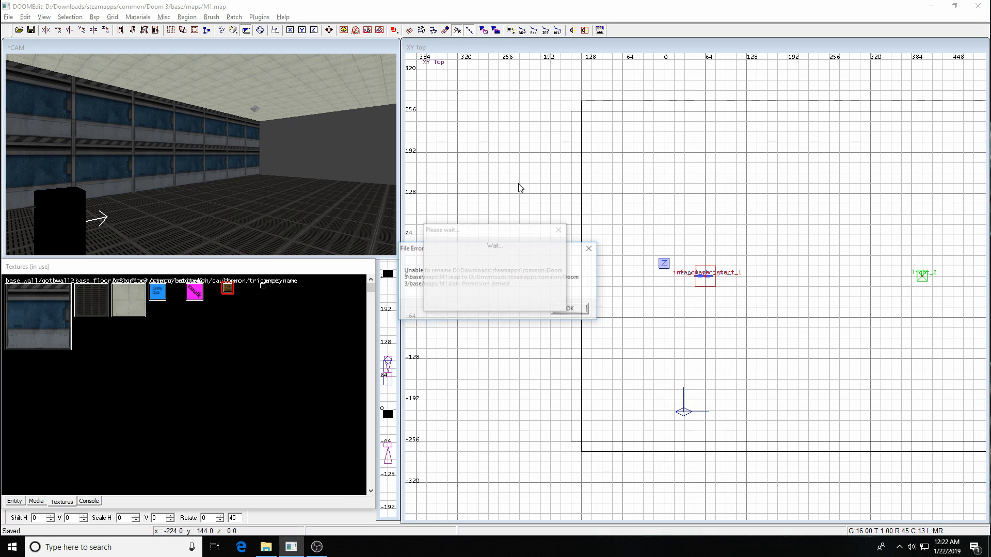
{"action": "key", "text": "Return"}
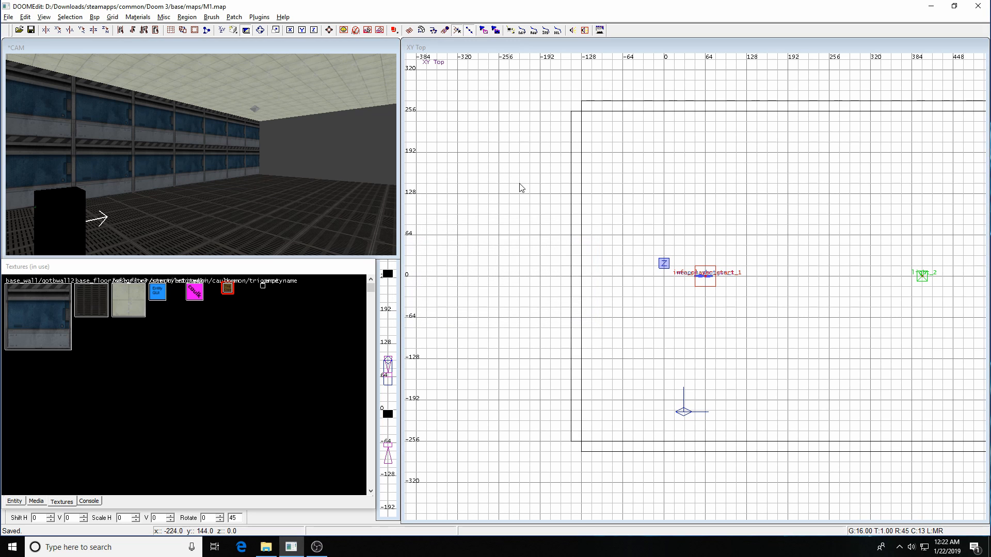
{"action": "left_click", "coordinate": [94, 17]}
{"action": "left_click", "coordinate": [109, 32]}
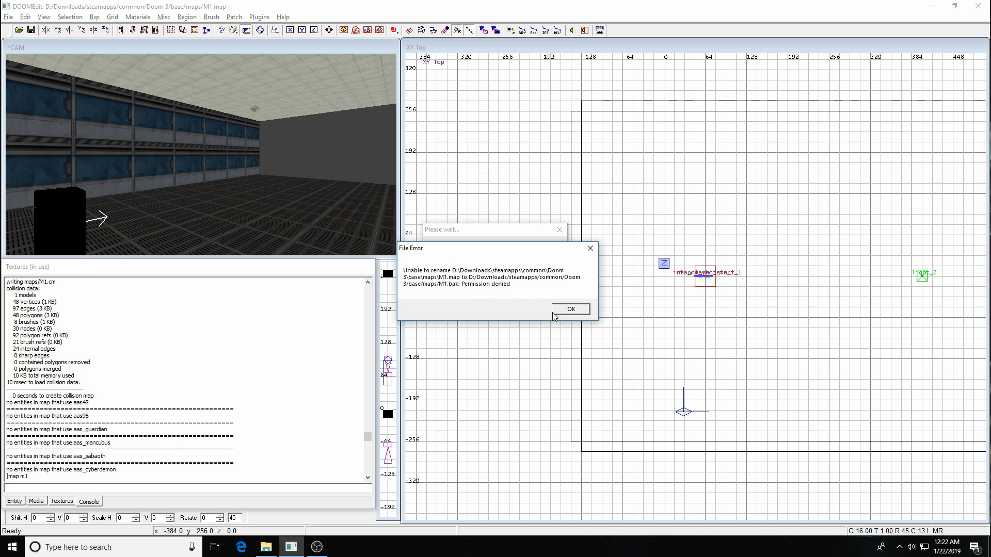
{"action": "left_click", "coordinate": [563, 312]}
Switch to the Doom 3 game and load the rebuilt level with the console command map m1
{"action": "key", "text": "F2"}
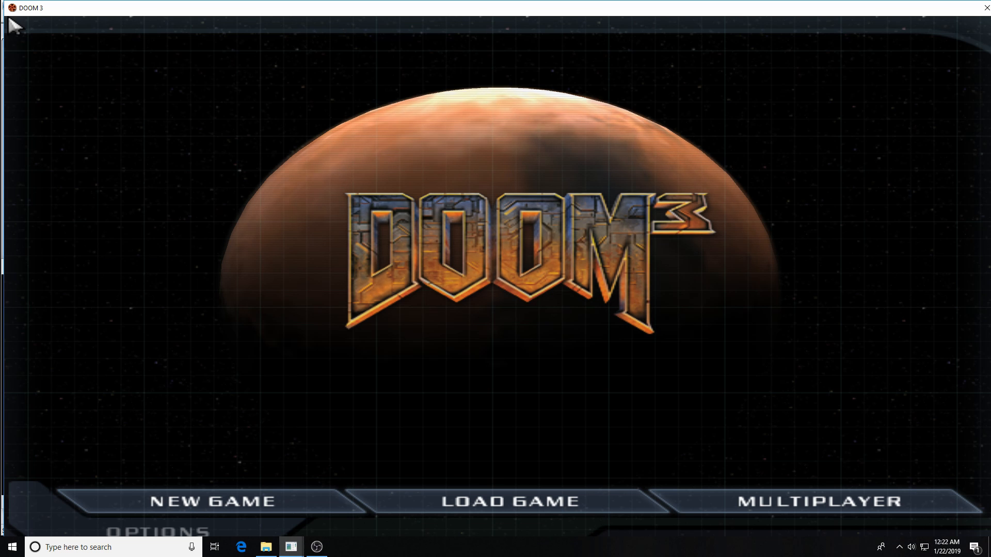
{"action": "key", "text": "ctrl+alt+grave"}
{"action": "type", "text": "quit"}
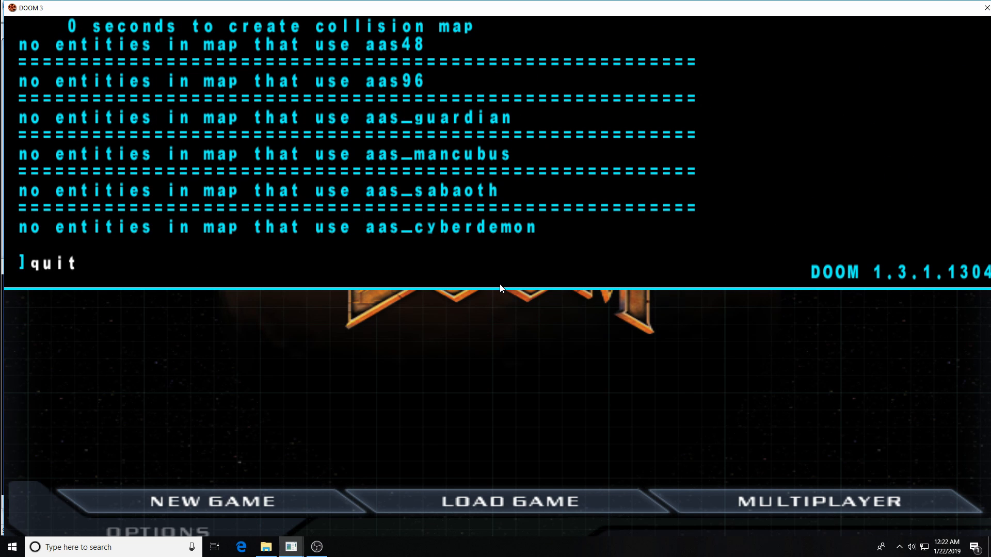
{"action": "key", "text": "BackSpace"}
{"action": "key", "text": "BackSpace"}
{"action": "key", "text": "BackSpace"}
{"action": "type", "text": "map m1"}
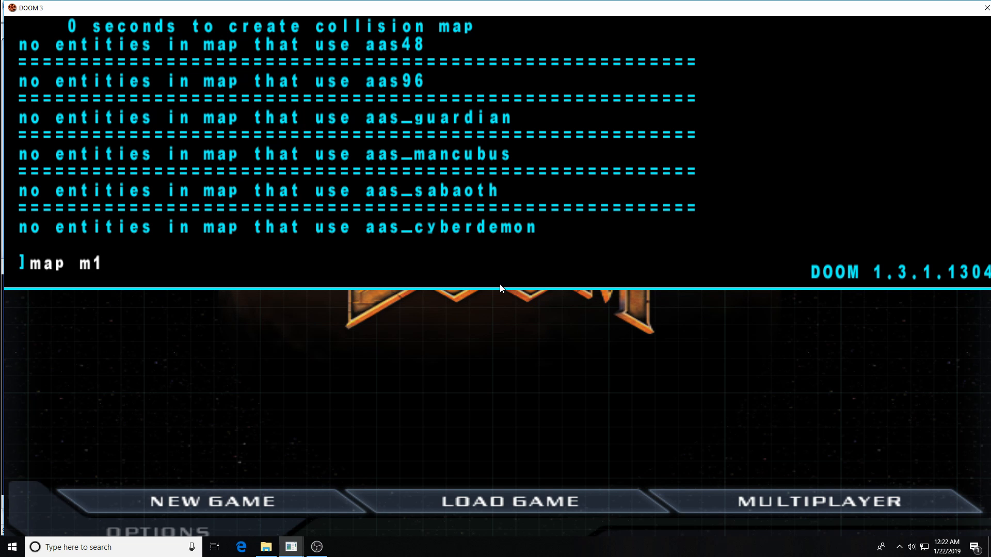
{"action": "key", "text": "Return"}
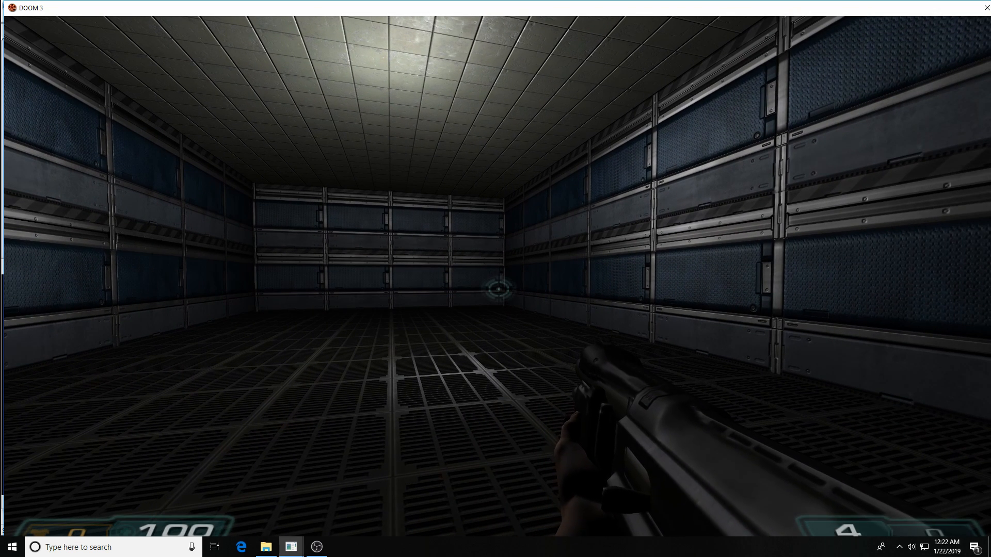
Test the weapon pickup by switching between the fists and the shotgun
{"action": "key", "text": "2"}
{"action": "key", "text": "1"}
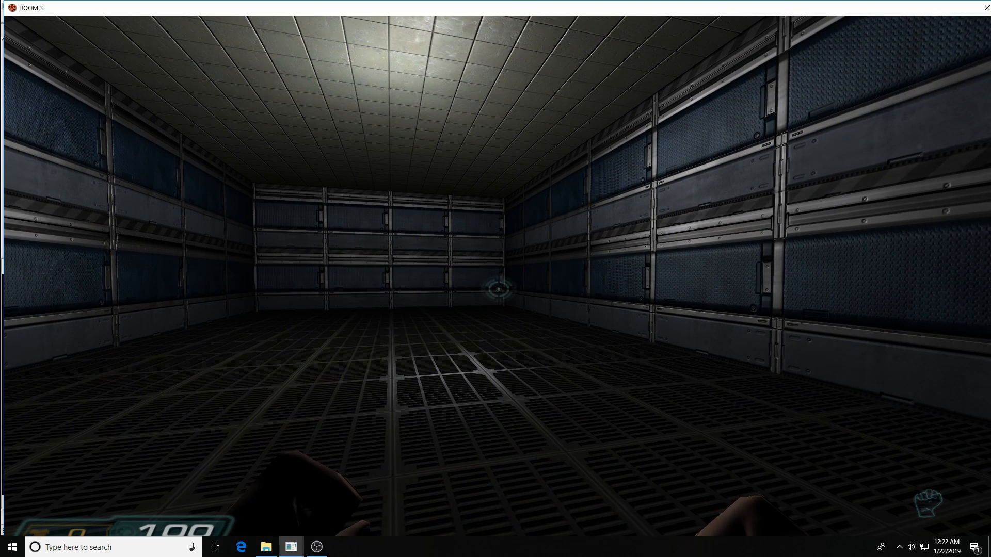
{"action": "key", "text": "4"}
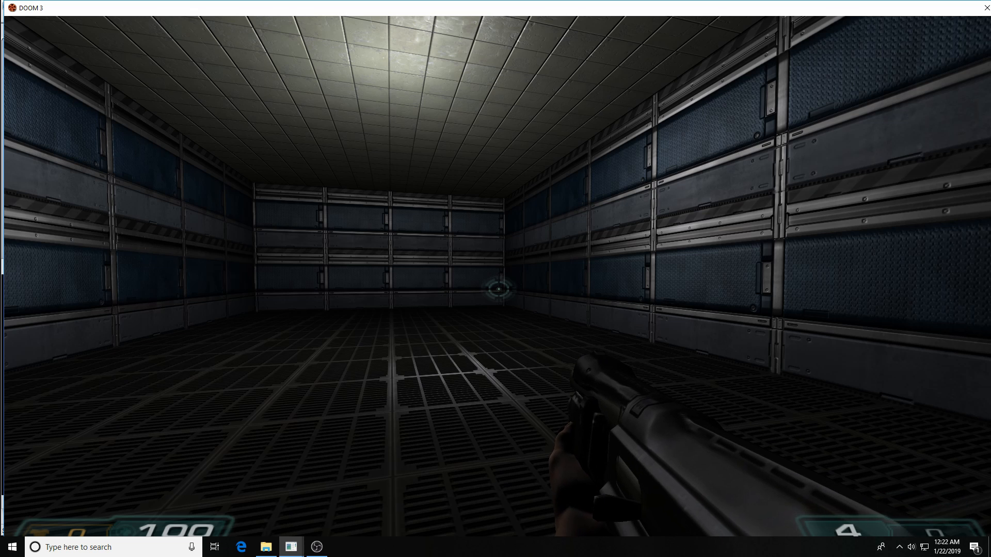
Quit the running level with the previously used console command and return to the map editor's top view
{"action": "key", "text": "grave"}
{"action": "key", "text": "Up"}
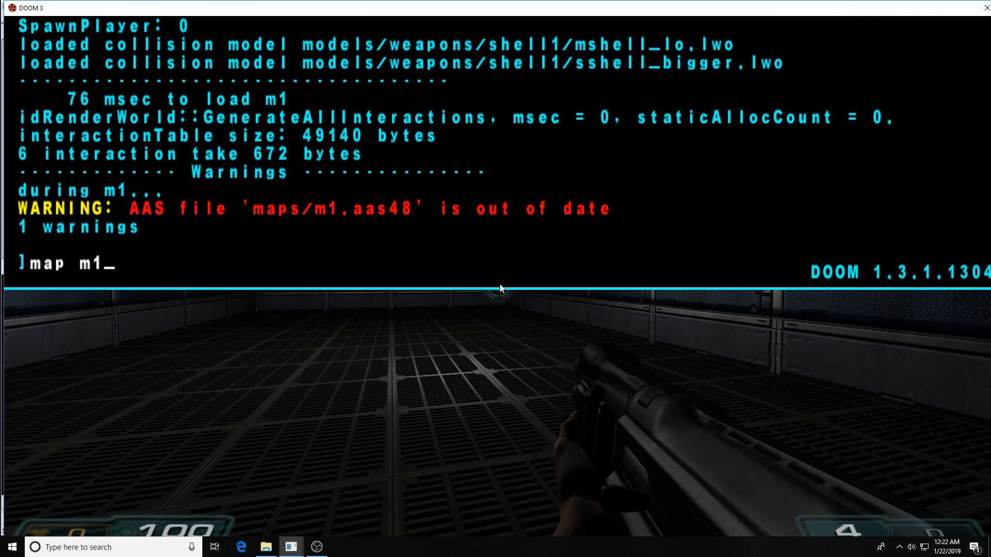
{"action": "key", "text": "Up"}
{"action": "key", "text": "Return"}
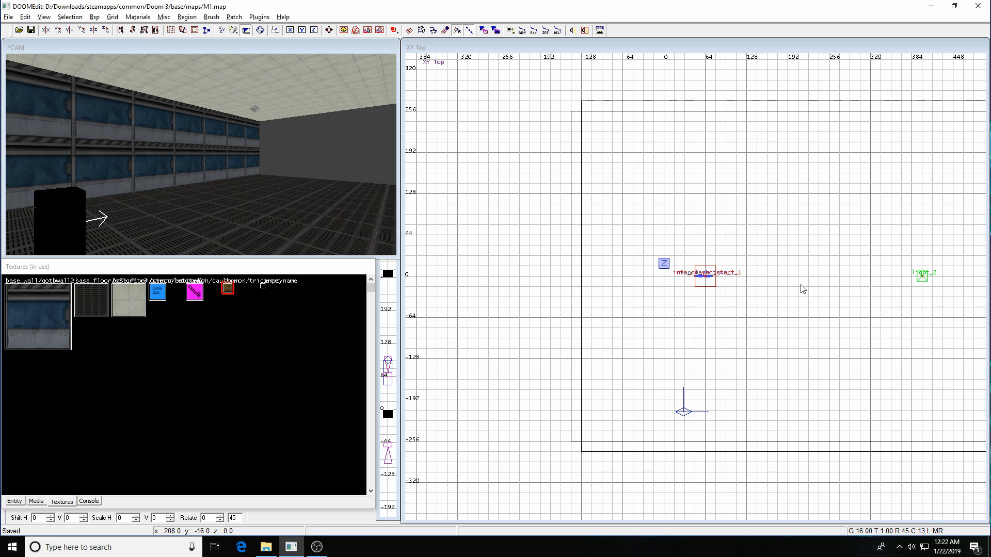
{"action": "left_click", "coordinate": [776, 322]}
{"action": "right_click_drag", "start_coordinate": [776, 322], "coordinate": [739, 291]}
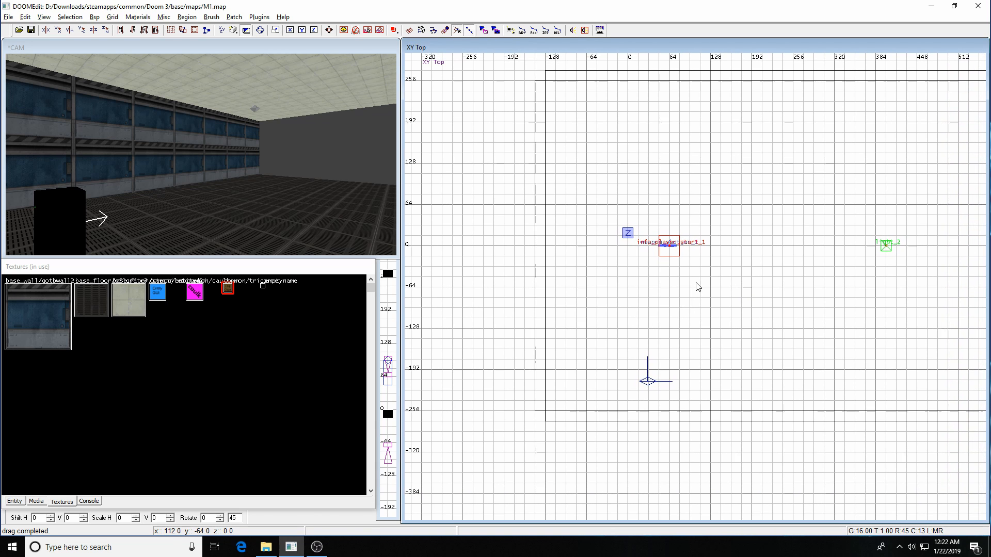
Draw a 16-unit-thick trigonce brush in front of the player start and stretch it from the floor to 192 units high
{"action": "scroll", "coordinate": [694, 280], "scroll_direction": "up", "scroll_amount": 2}
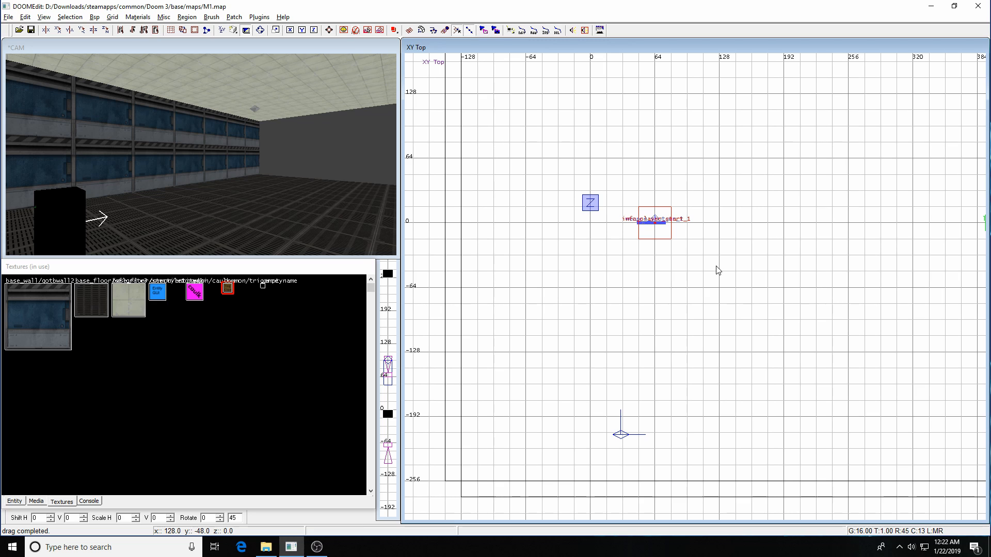
{"action": "left_click", "coordinate": [272, 339]}
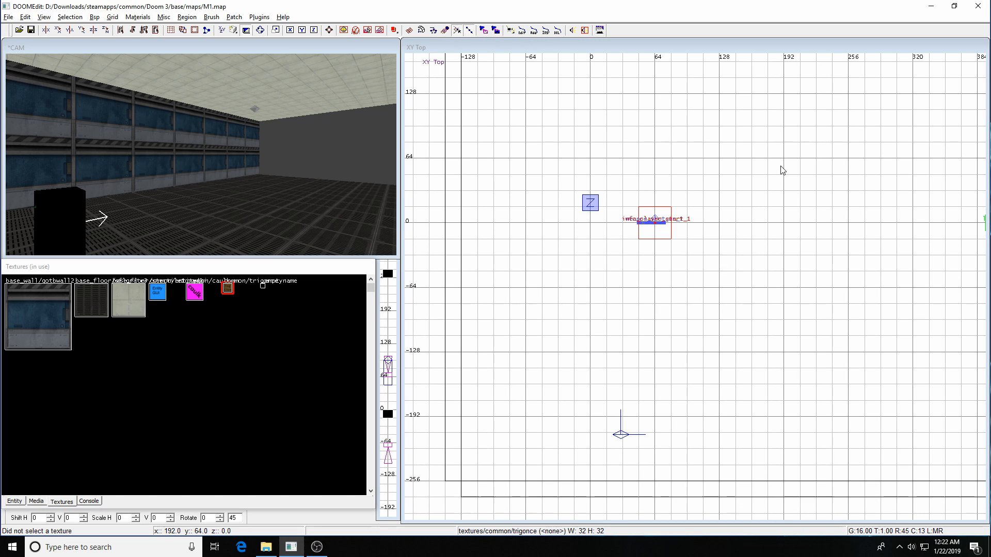
{"action": "mouse_move", "coordinate": [703, 159]}
{"action": "left_mouse_down"}
{"action": "mouse_move", "coordinate": [724, 242]}
{"action": "mouse_move", "coordinate": [721, 297]}
{"action": "left_mouse_up"}
{"action": "key", "text": "ctrl+Tab"}
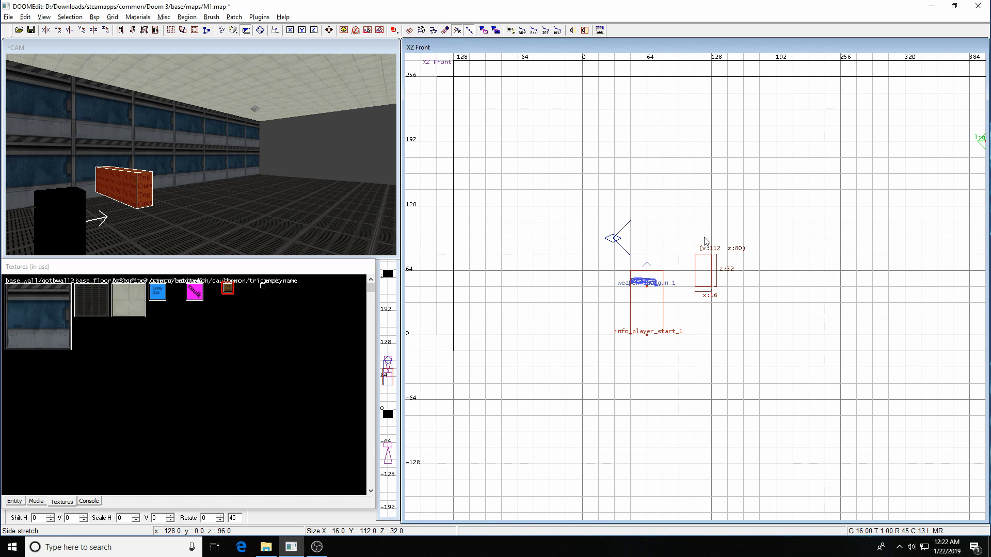
{"action": "left_click_drag", "start_coordinate": [705, 242], "coordinate": [705, 175]}
{"action": "left_click_drag", "start_coordinate": [694, 317], "coordinate": [701, 340]}
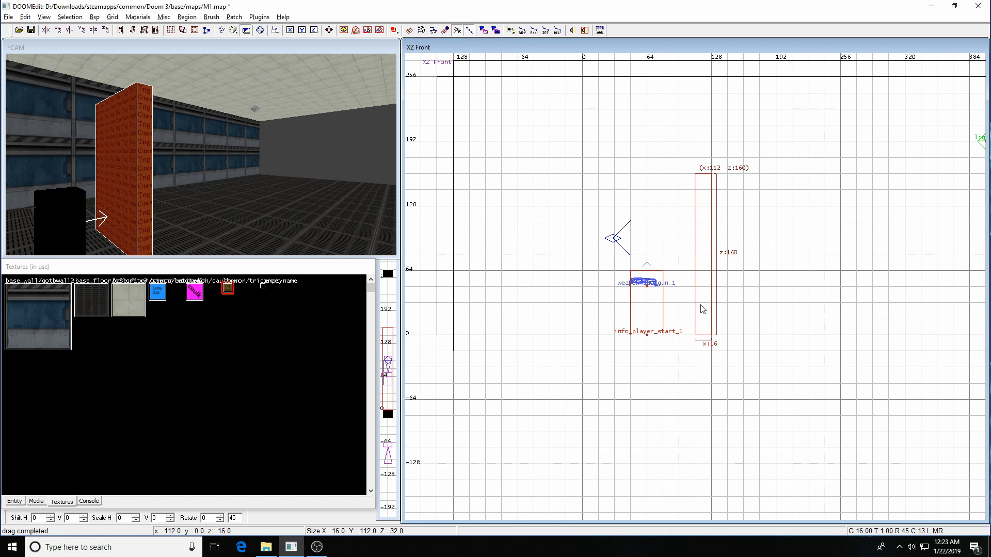
{"action": "left_click_drag", "start_coordinate": [695, 152], "coordinate": [695, 123]}
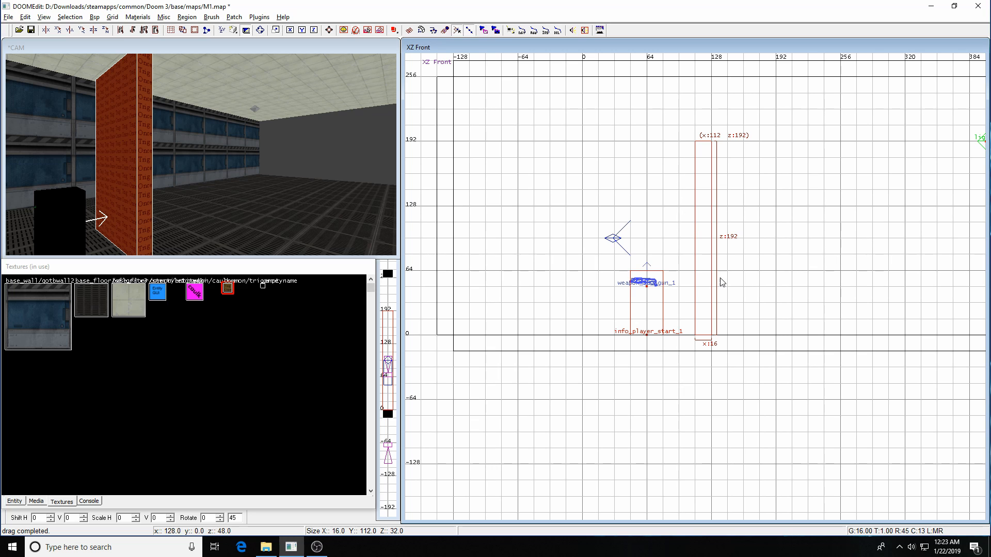
Widen the trigger brush along Y to 320 units, spanning from -128 to 192
{"action": "key", "text": "ctrl+Tab"}
{"action": "left_click_drag", "start_coordinate": [834, 250], "coordinate": [888, 249]}
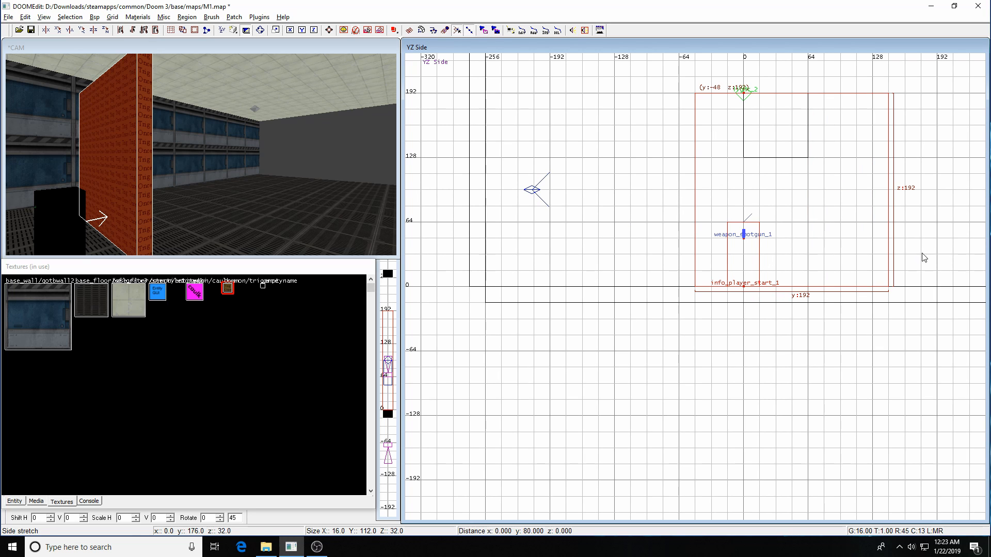
{"action": "mouse_move", "coordinate": [611, 224]}
{"action": "left_mouse_down"}
{"action": "mouse_move", "coordinate": [609, 237]}
{"action": "mouse_move", "coordinate": [578, 239]}
{"action": "left_mouse_up"}
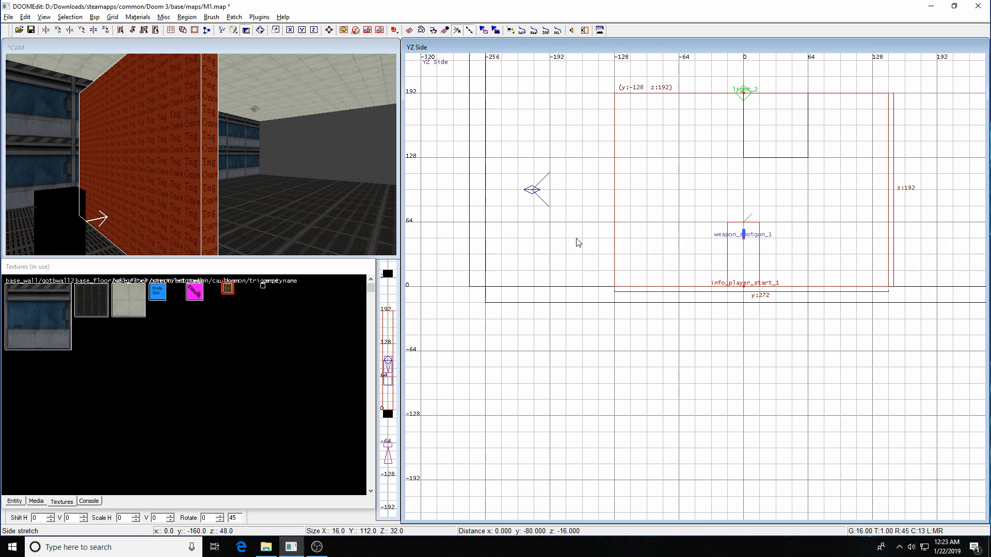
{"action": "left_click_drag", "start_coordinate": [915, 242], "coordinate": [955, 239]}
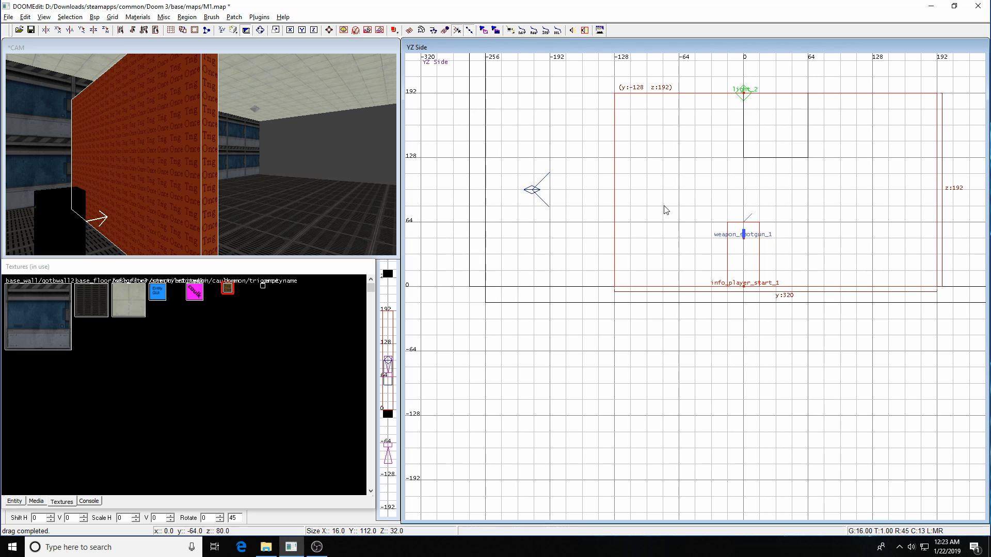
{"action": "key", "text": "ctrl+Tab"}
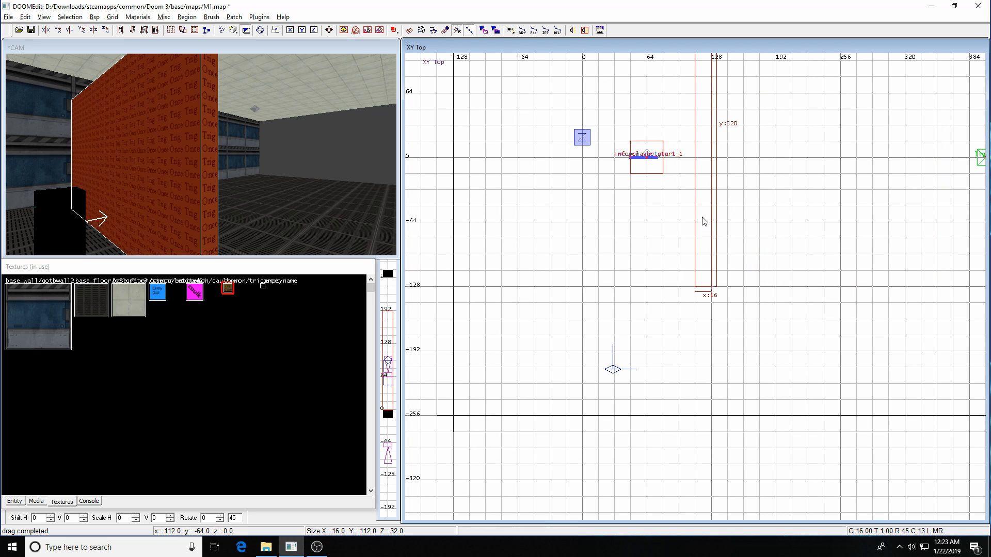
{"action": "key", "text": "ctrl+Tab"}
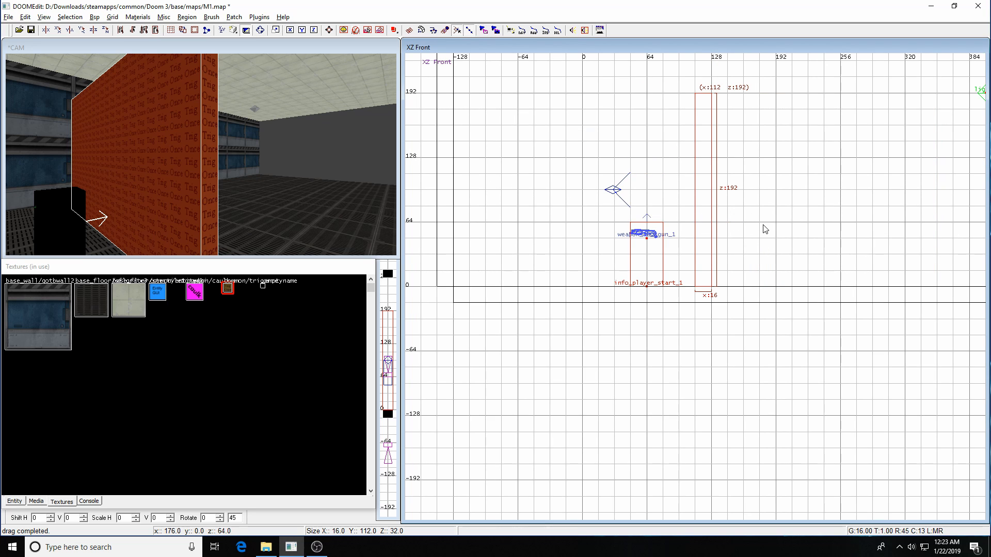
Turn the tall trigger brush into a trigger_once entity and deselect it
{"action": "key", "text": "Escape"}
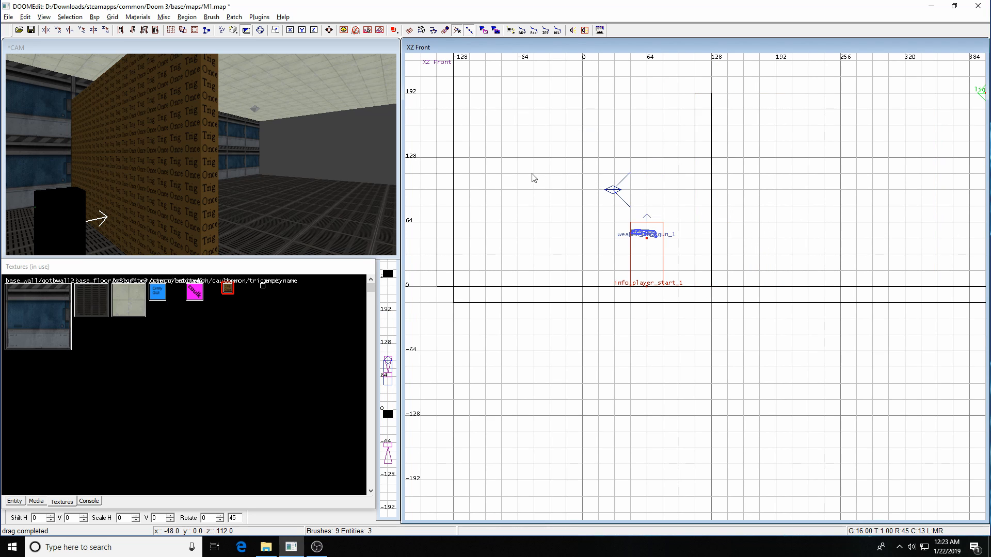
{"action": "left_click", "coordinate": [205, 201], "text": "shift"}
{"action": "right_click", "coordinate": [759, 174]}
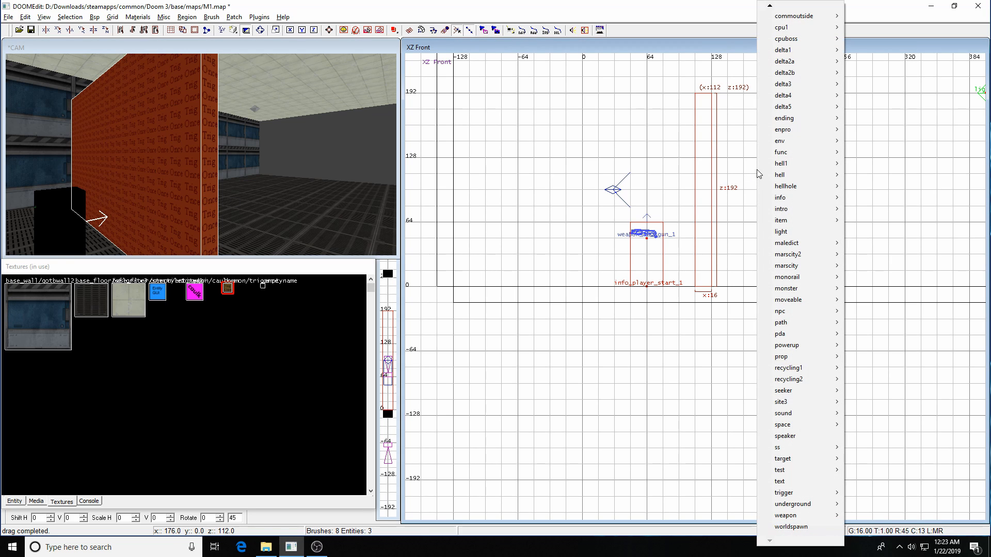
{"action": "mouse_move", "coordinate": [790, 180]}
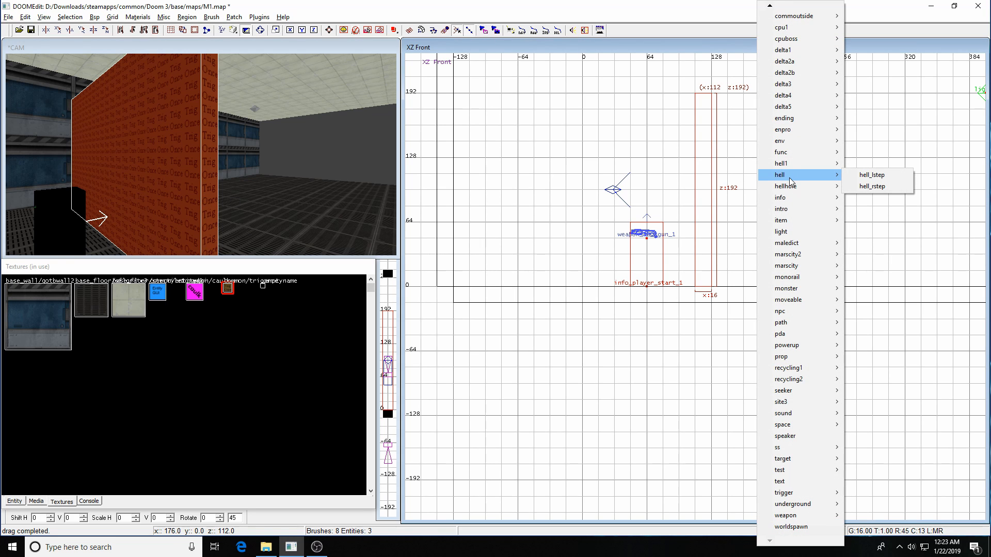
{"action": "mouse_move", "coordinate": [817, 493]}
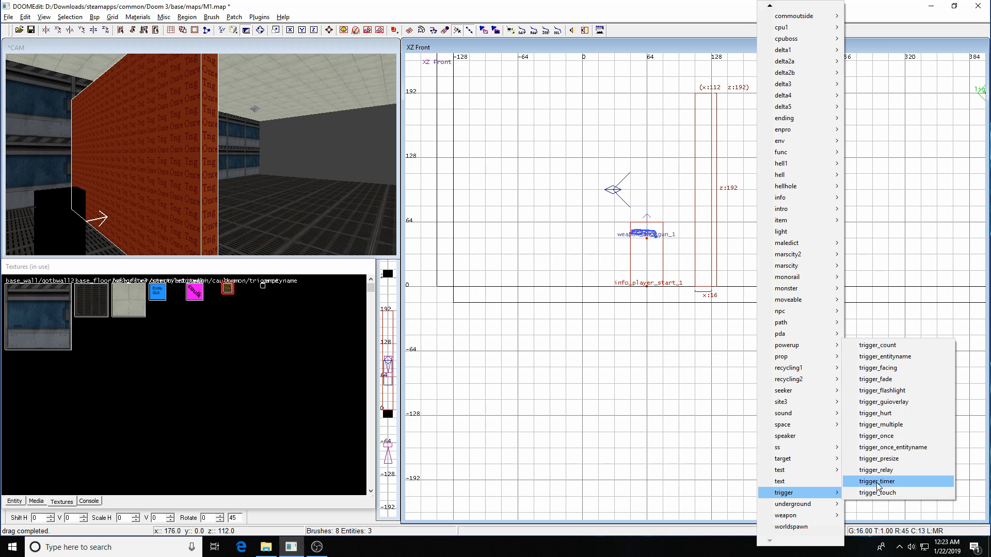
{"action": "left_click", "coordinate": [876, 436]}
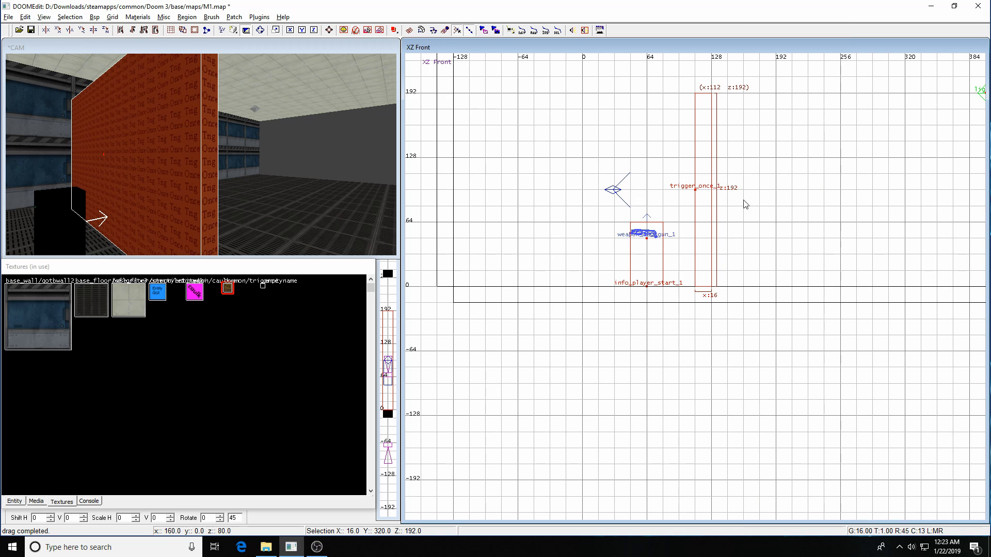
{"action": "key", "text": "Escape"}
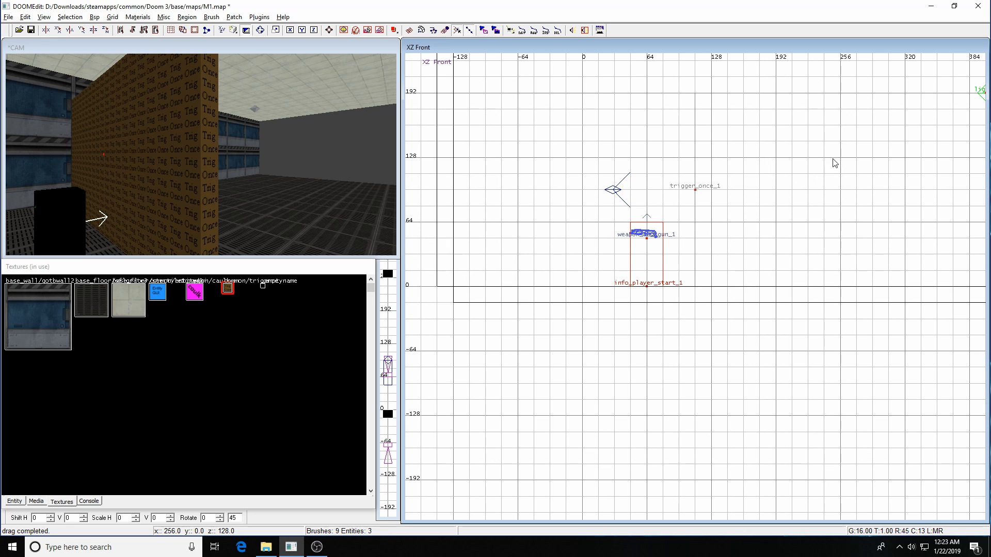
Add a target_removeweapons entity beyond the trigger and move it to origin 256 128 160
{"action": "right_click", "coordinate": [761, 124]}
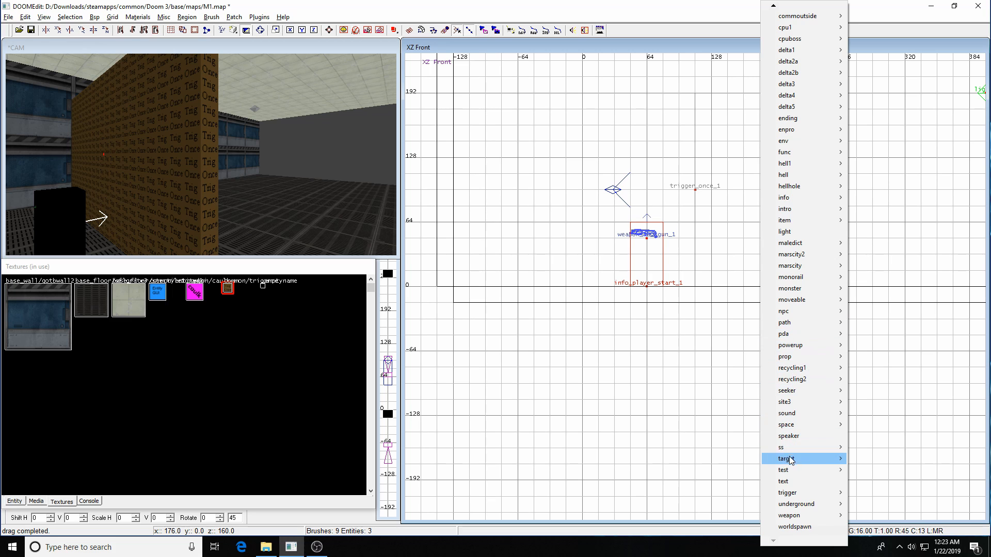
{"action": "mouse_move", "coordinate": [788, 462]}
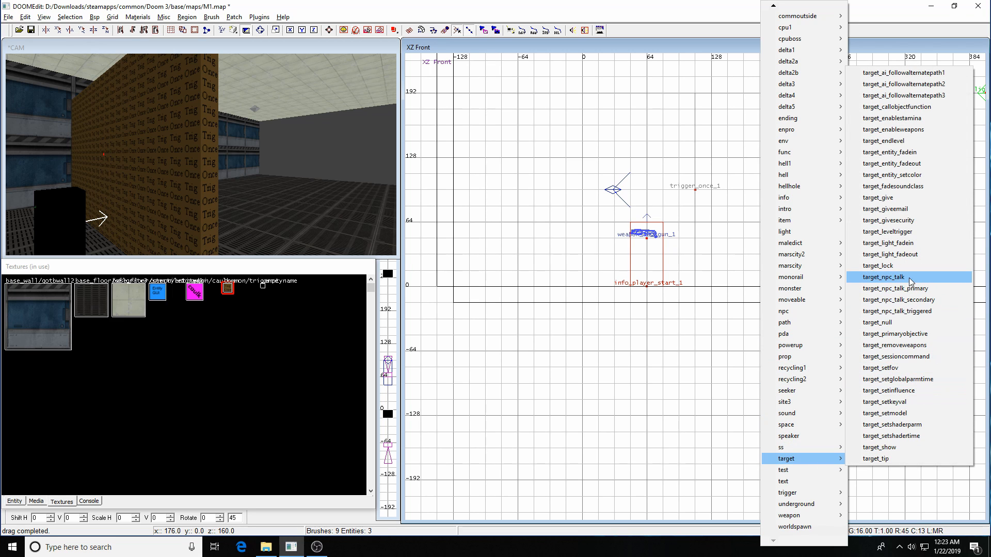
{"action": "left_click", "coordinate": [889, 346]}
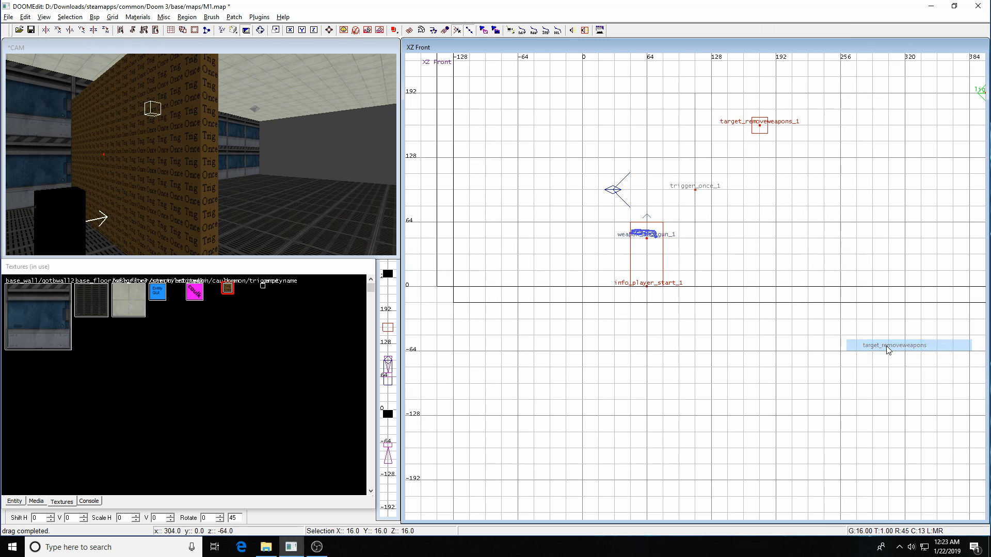
{"action": "key", "text": "ctrl+Tab"}
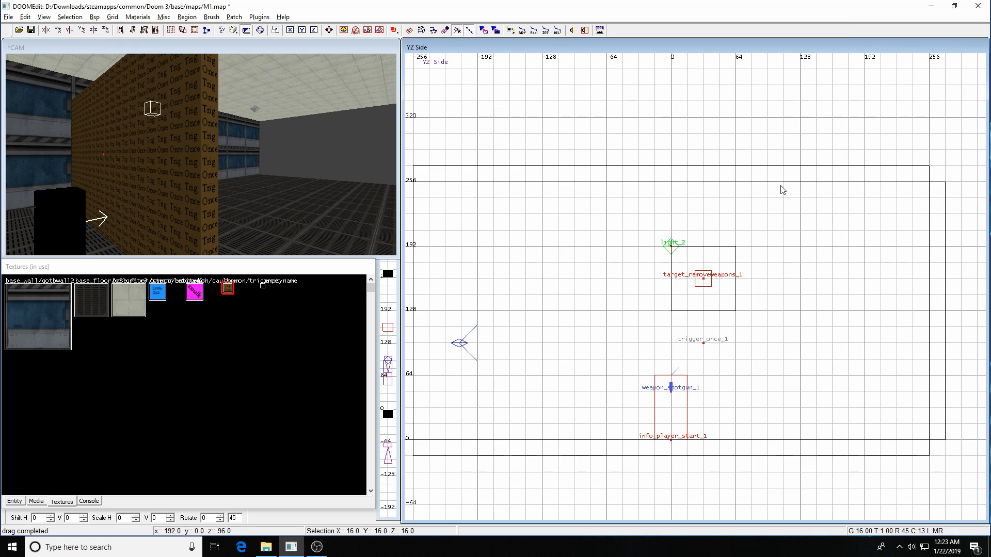
{"action": "key", "text": "ctrl+Tab"}
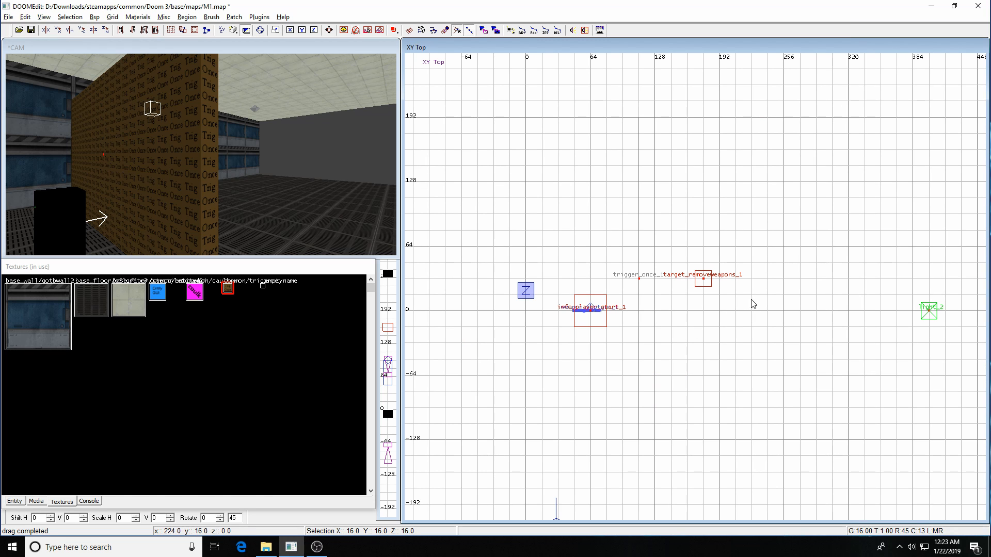
{"action": "scroll", "coordinate": [751, 303], "scroll_direction": "down", "scroll_amount": 2}
{"action": "key", "text": "ctrl+Tab"}
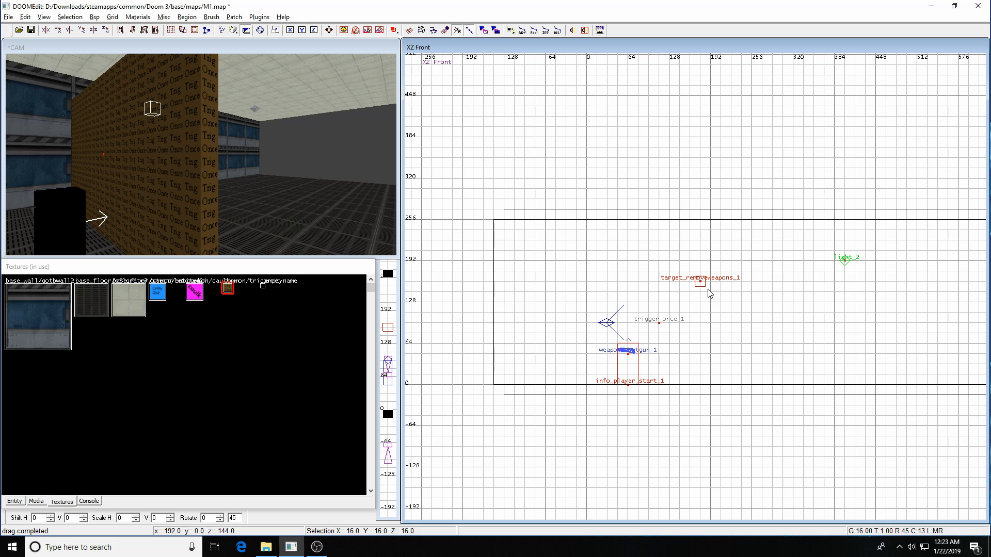
{"action": "key", "text": "ctrl+Tab"}
{"action": "key", "text": "ctrl+Tab"}
{"action": "left_click_drag", "start_coordinate": [703, 290], "coordinate": [759, 230]}
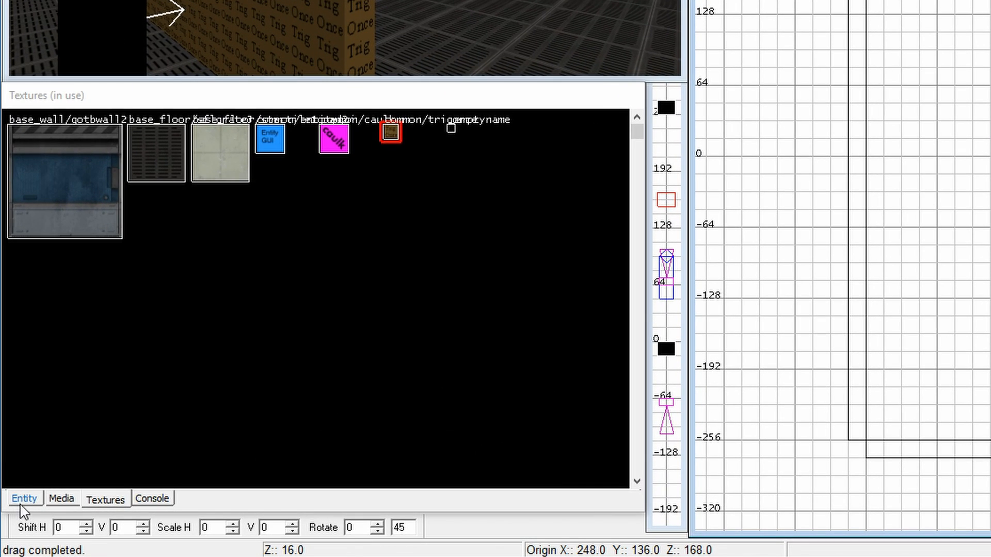
Give the target_removeweapons entity the key weapon with the value def_weapon1
{"action": "left_click", "coordinate": [15, 502]}
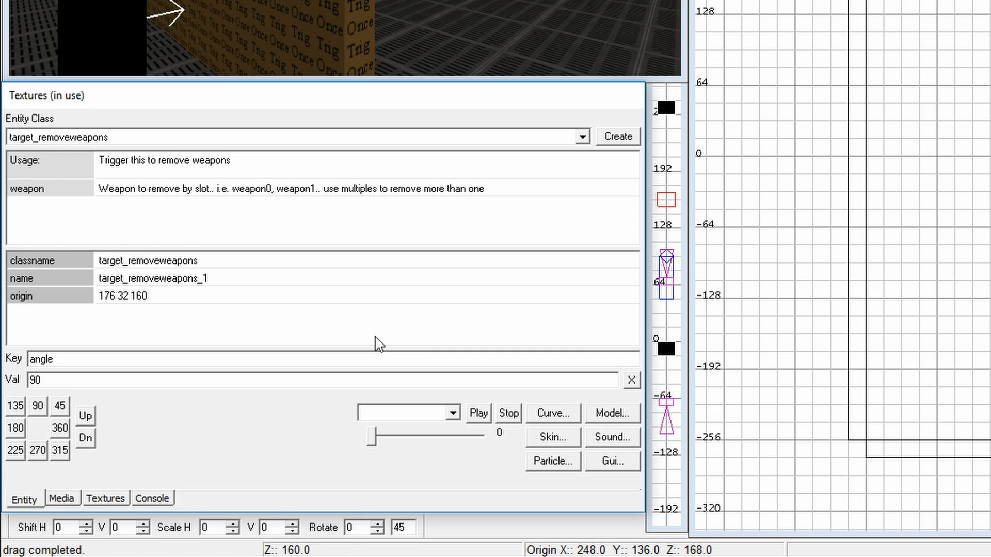
{"action": "key", "text": "Delete"}
{"action": "type", "text": "weapon"}
{"action": "key", "text": "Tab"}
{"action": "type", "text": "de"}
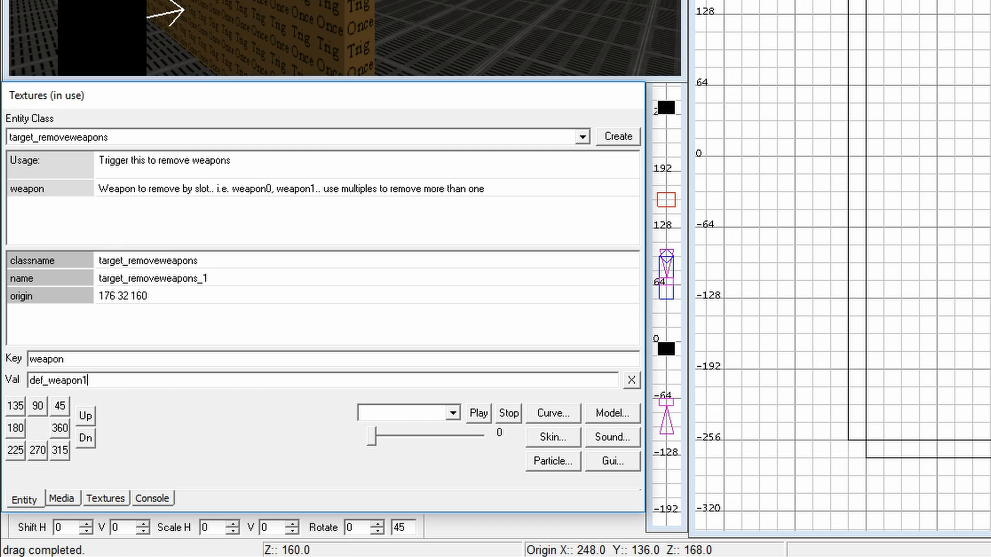
{"action": "key", "text": "Return"}
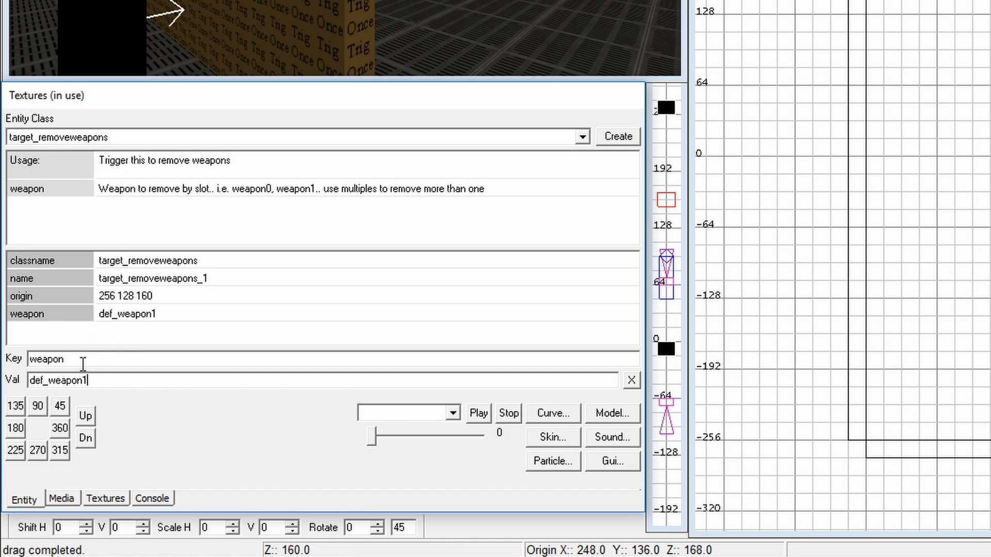
Add a second key weapon1 with the value def_weapon2 to the target_removeweapons entity
{"action": "left_click", "coordinate": [84, 364]}
{"action": "type", "text": "1"}
{"action": "left_click", "coordinate": [94, 379]}
{"action": "type", "text": "2"}
{"action": "key", "text": "Return"}
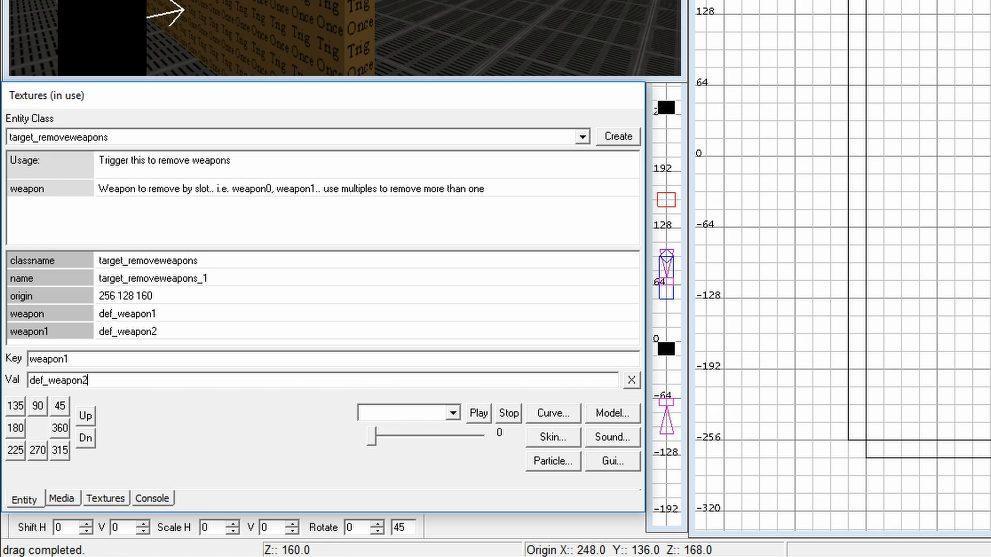
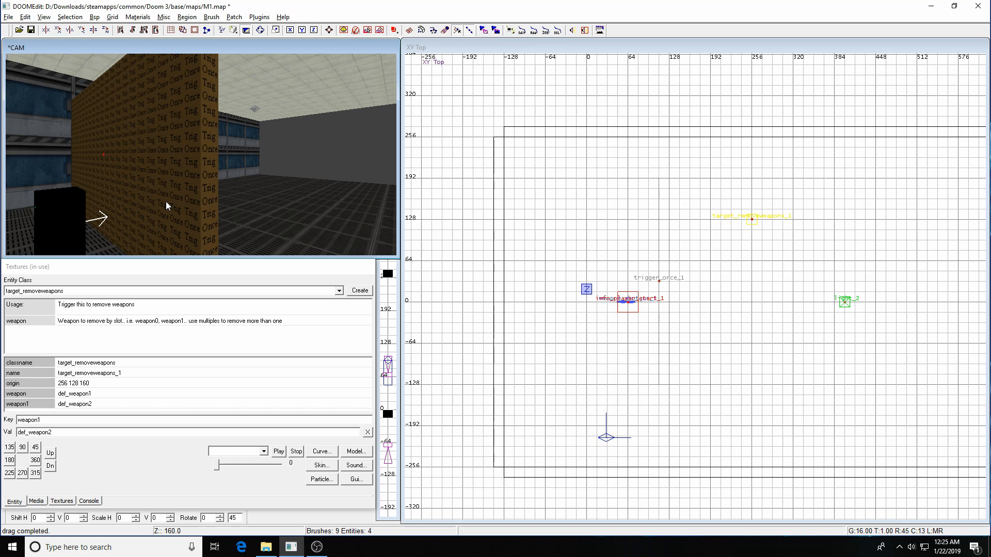
Connect the trigger_once entity to the target_removeweapons entity as its target
{"action": "left_click", "coordinate": [166, 202], "text": "shift"}
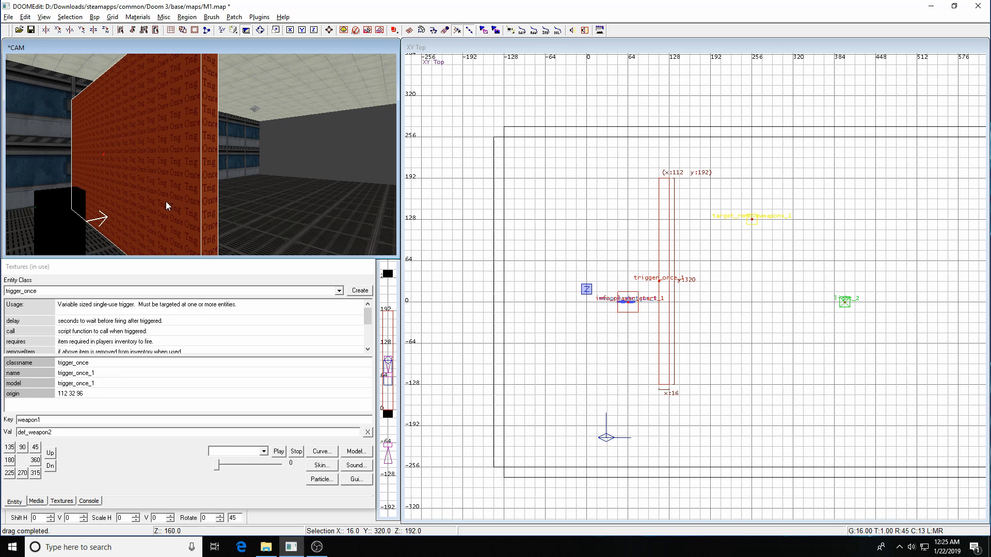
{"action": "left_click", "coordinate": [752, 224], "text": "shift"}
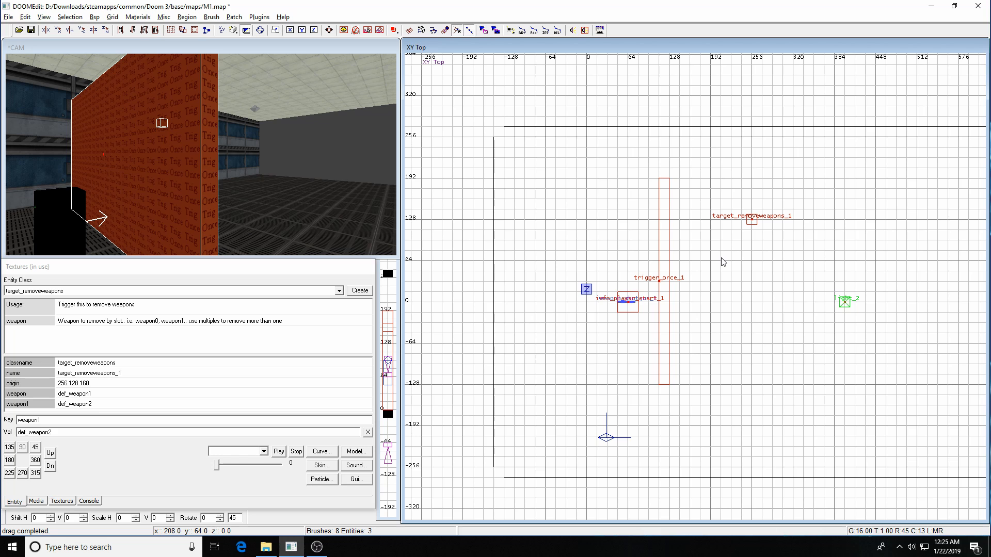
{"action": "key", "text": "ctrl+k"}
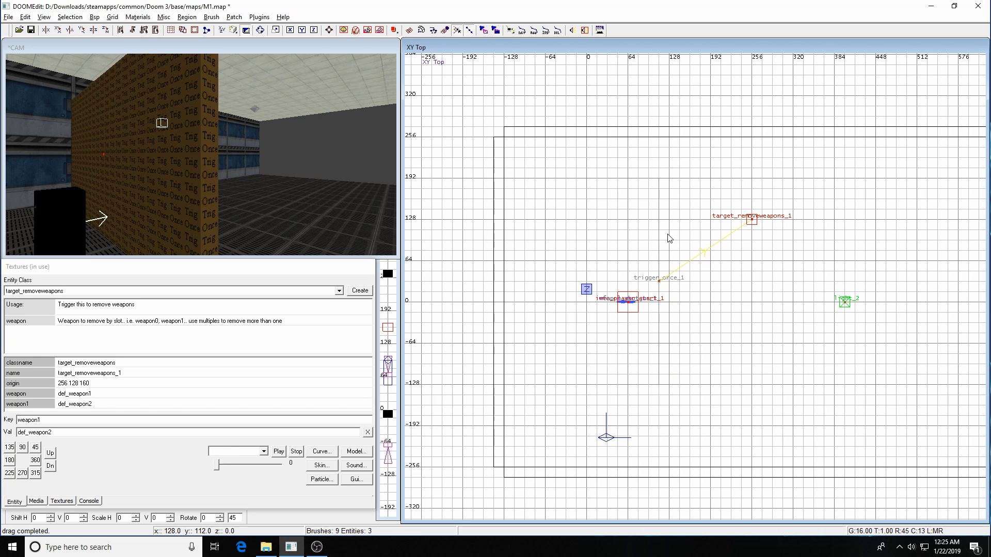
{"action": "scroll", "coordinate": [721, 255], "scroll_direction": "up", "scroll_amount": 4}
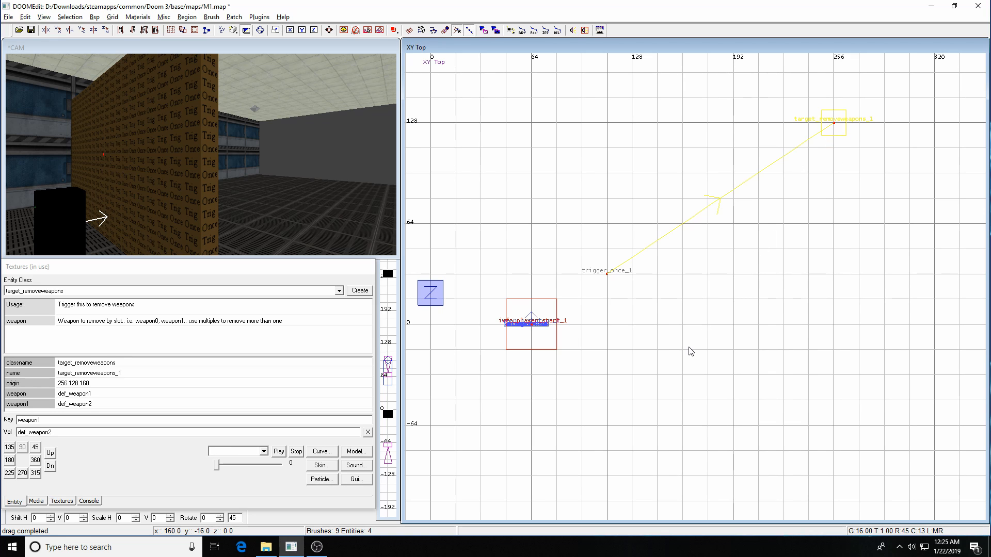
Save the M1 map and compile its BSP
{"action": "key", "text": "ctrl+s"}
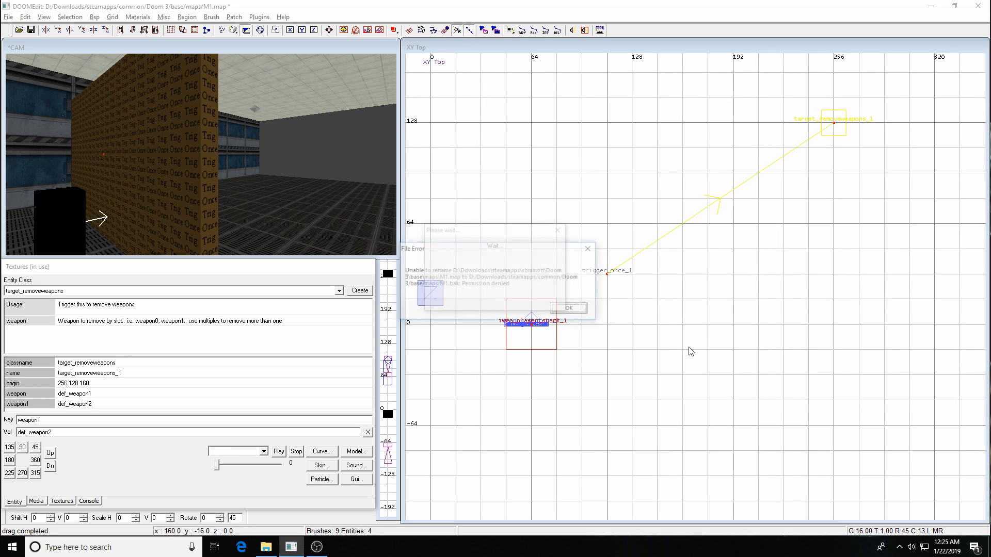
{"action": "left_click", "coordinate": [571, 310]}
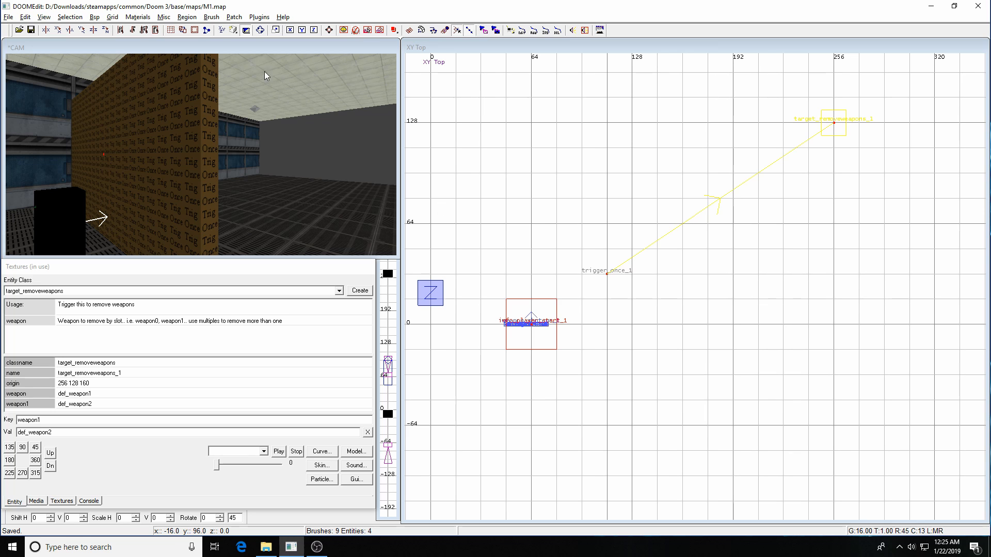
{"action": "left_click", "coordinate": [95, 17]}
{"action": "left_click", "coordinate": [103, 42]}
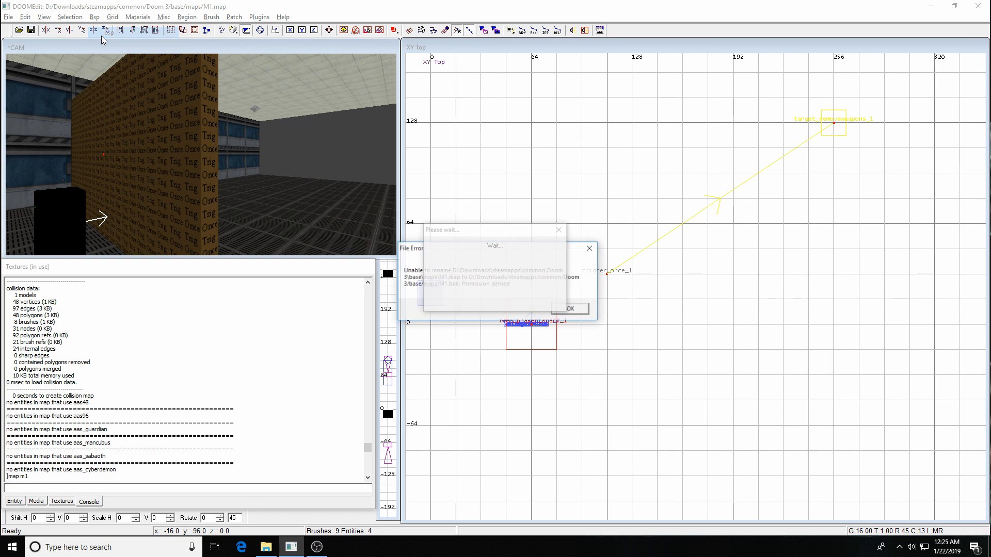
{"action": "key", "text": "Return"}
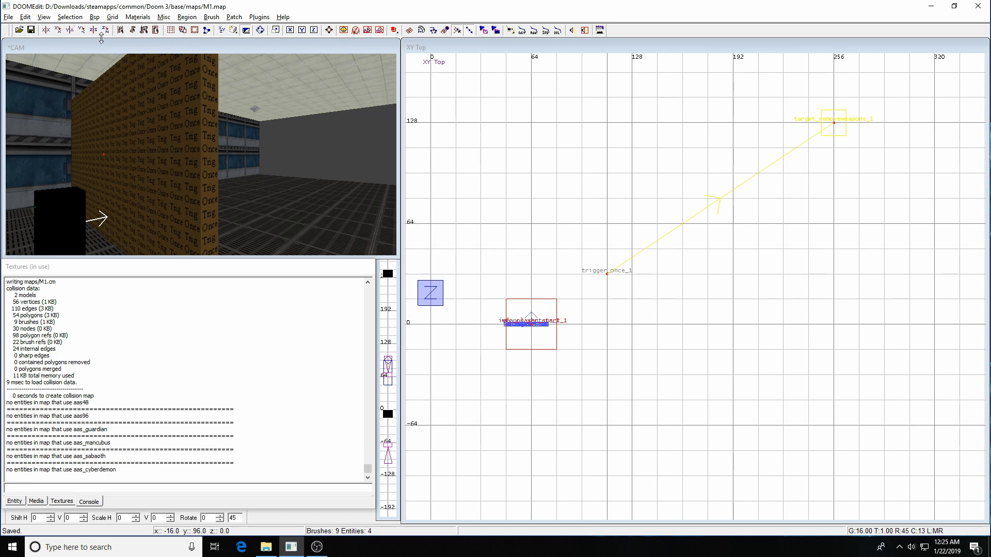
Switch to the Doom 3 game and load the map with the console command map m1
{"action": "key", "text": "F2"}
{"action": "key", "text": "grave"}
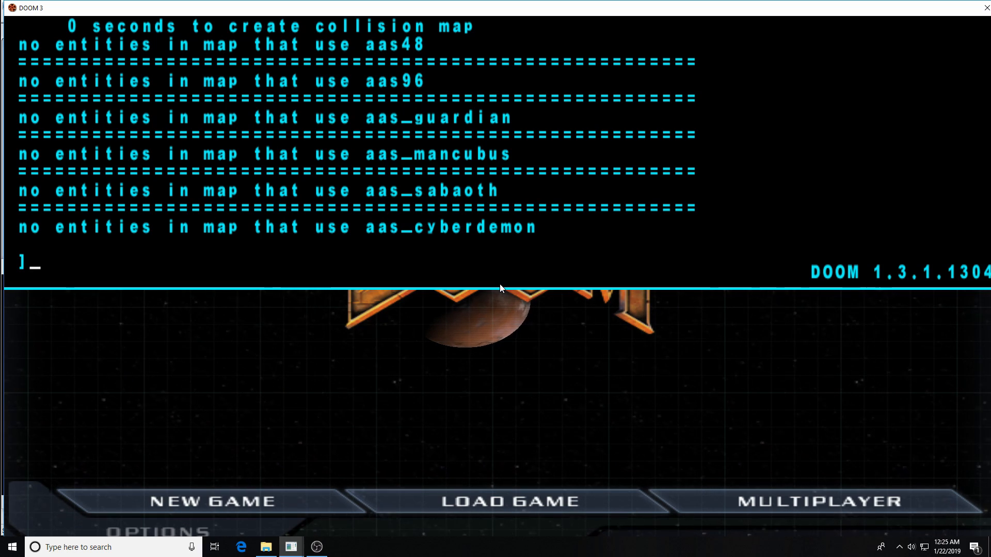
{"action": "type", "text": "map m1"}
{"action": "key", "text": "Return"}
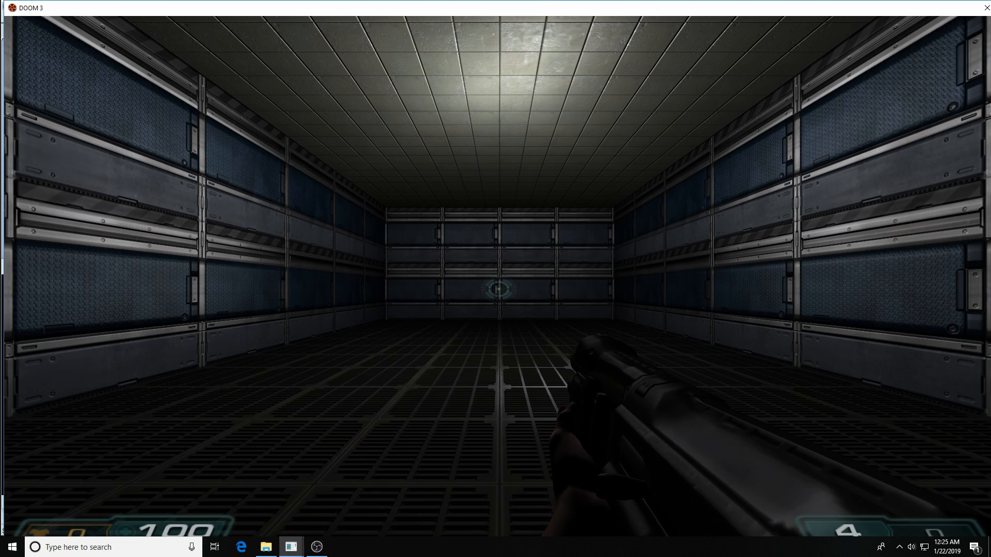
Cycle through the starting weapons, walk forward through the trigger, and check which weapons can still be selected
{"action": "scroll", "coordinate": [498, 289], "scroll_direction": "down", "scroll_amount": 1}
{"action": "scroll", "coordinate": [498, 289], "scroll_direction": "down", "scroll_amount": 1}
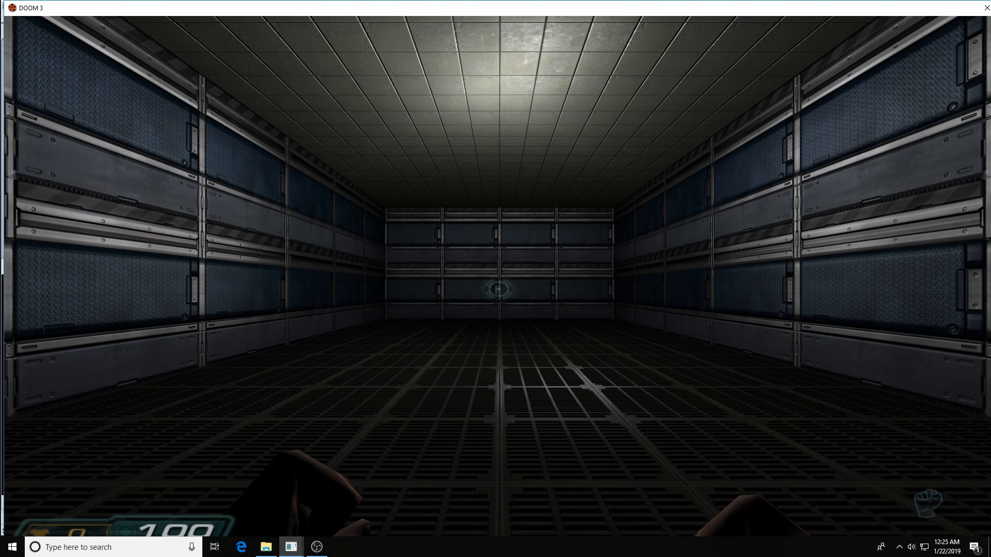
{"action": "scroll", "coordinate": [497, 289], "scroll_direction": "down", "scroll_amount": 1}
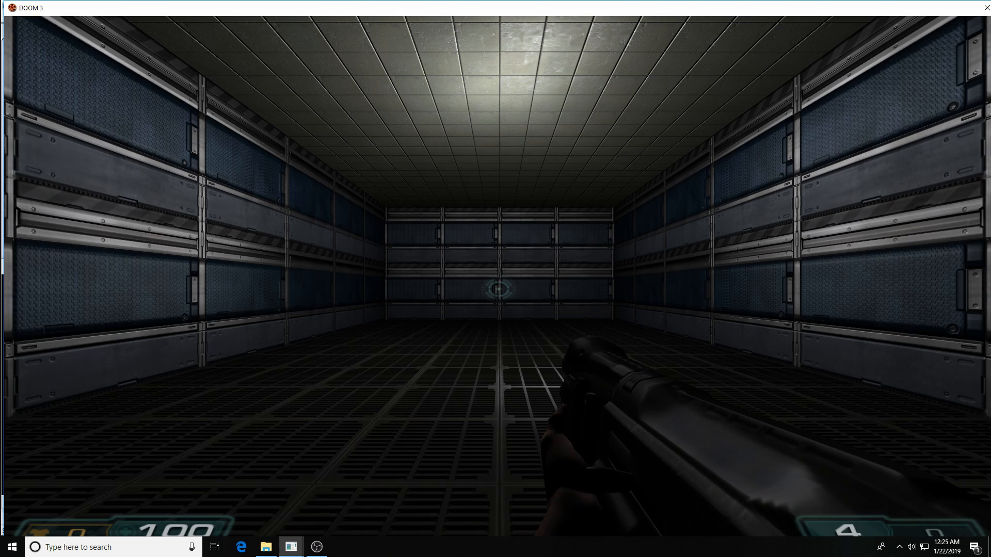
{"action": "key", "text": "w"}
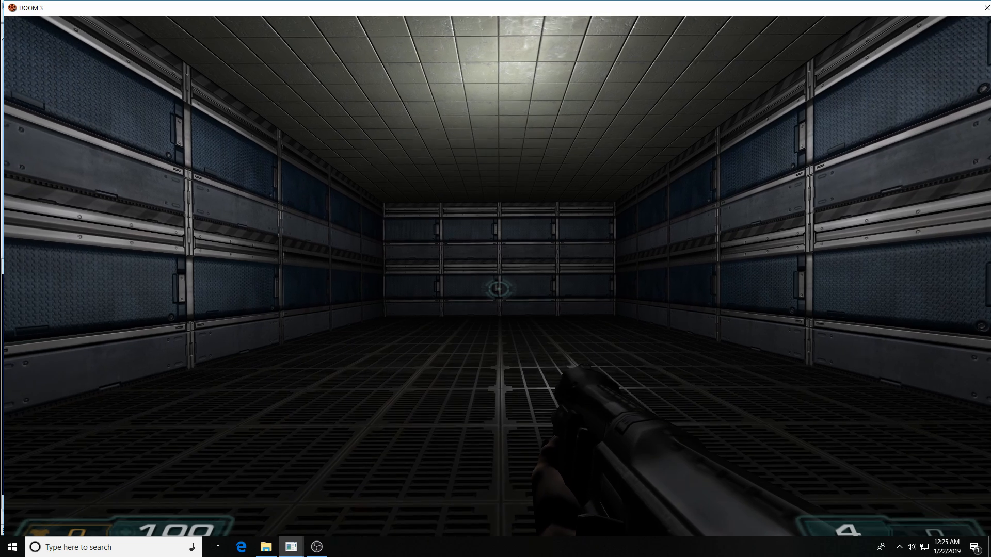
{"action": "scroll", "coordinate": [497, 289], "scroll_direction": "down", "scroll_amount": 2}
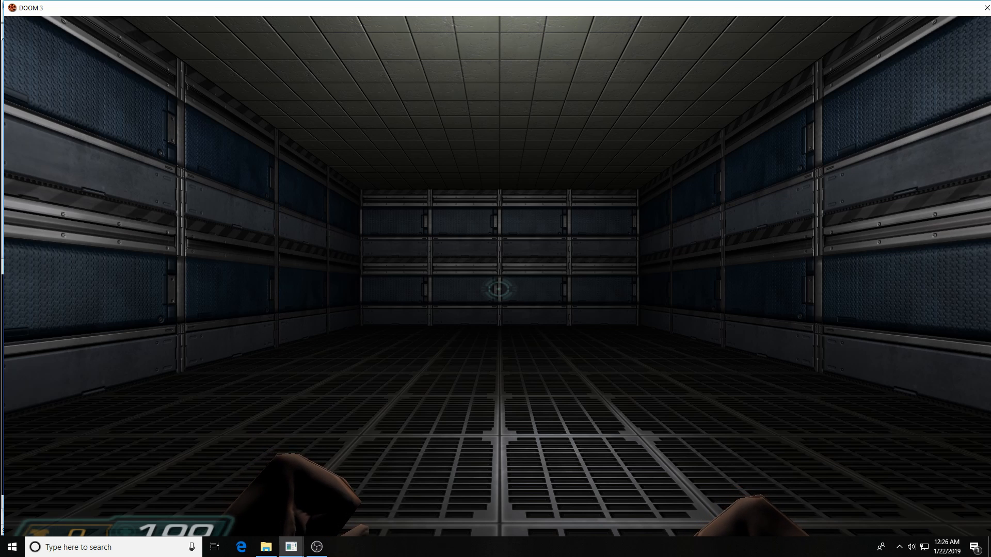
{"action": "key", "text": "1"}
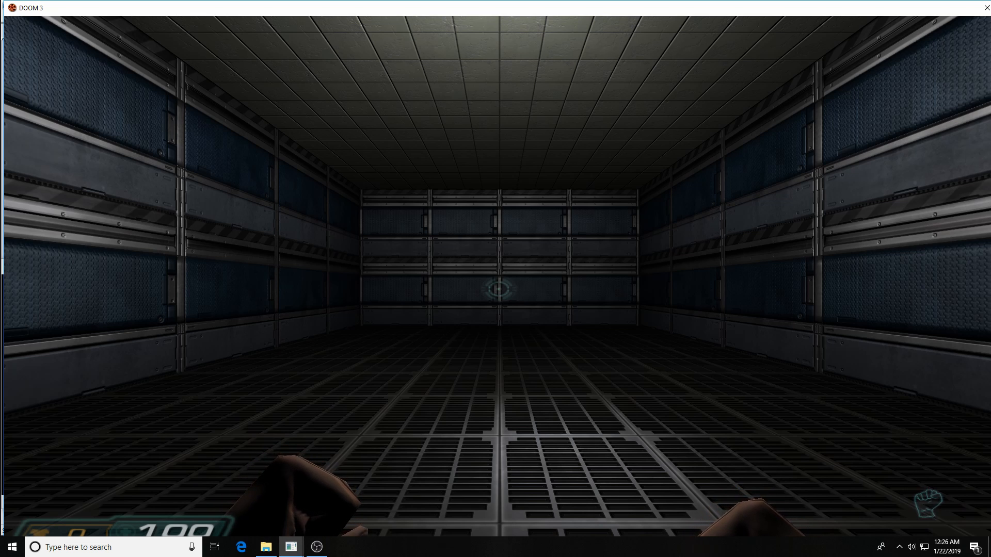
End the in-game test from the console and return to the map editor
{"action": "key", "text": "ctrl+alt+grave"}
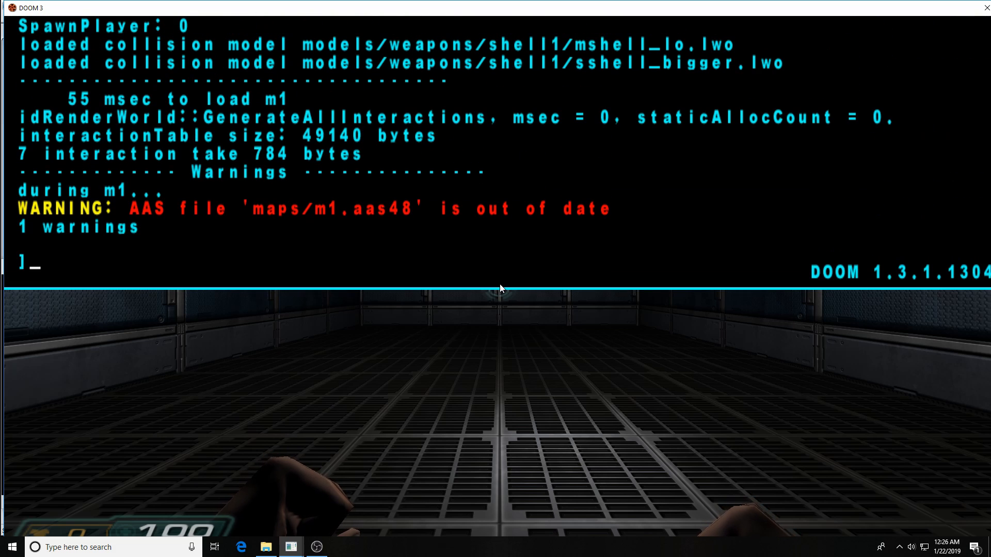
{"action": "type", "text": "quit"}
{"action": "key", "text": "Return"}
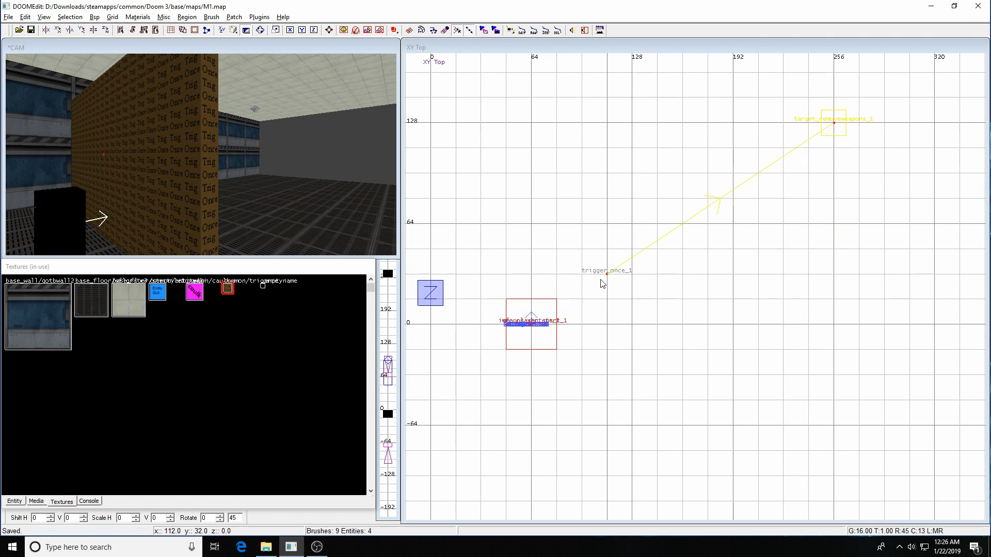
Move the trigger_once brush over the player start to x 48 and deselect it
{"action": "right_click_drag", "start_coordinate": [661, 286], "coordinate": [694, 242]}
{"action": "scroll", "coordinate": [661, 286], "scroll_direction": "down", "scroll_amount": 2}
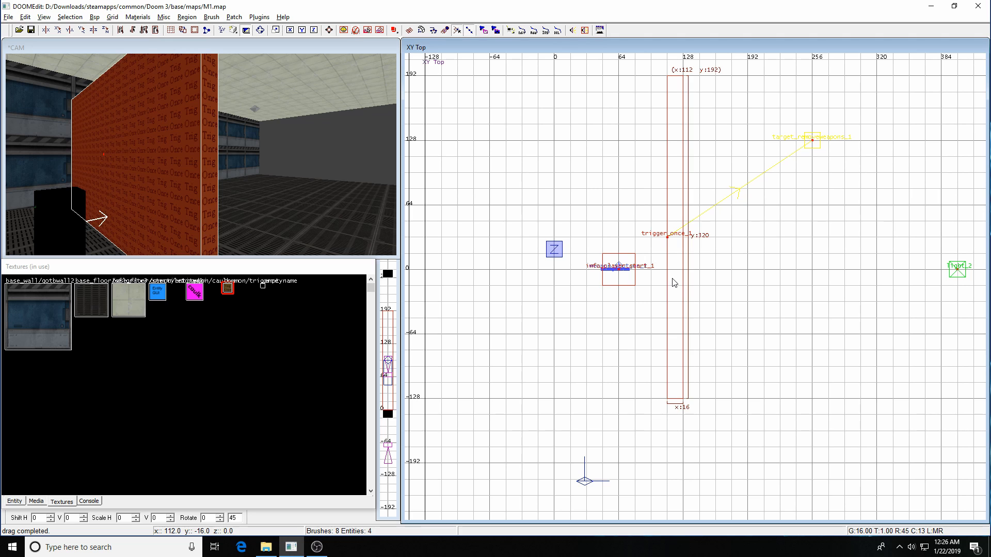
{"action": "left_click", "coordinate": [674, 285], "text": "shift"}
{"action": "left_click_drag", "start_coordinate": [671, 302], "coordinate": [602, 293]}
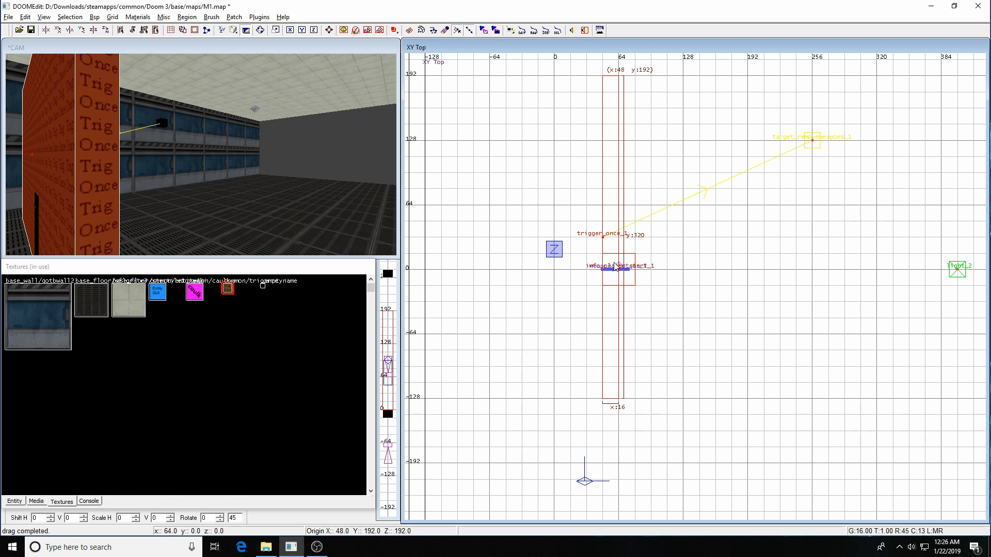
{"action": "key", "text": "Escape"}
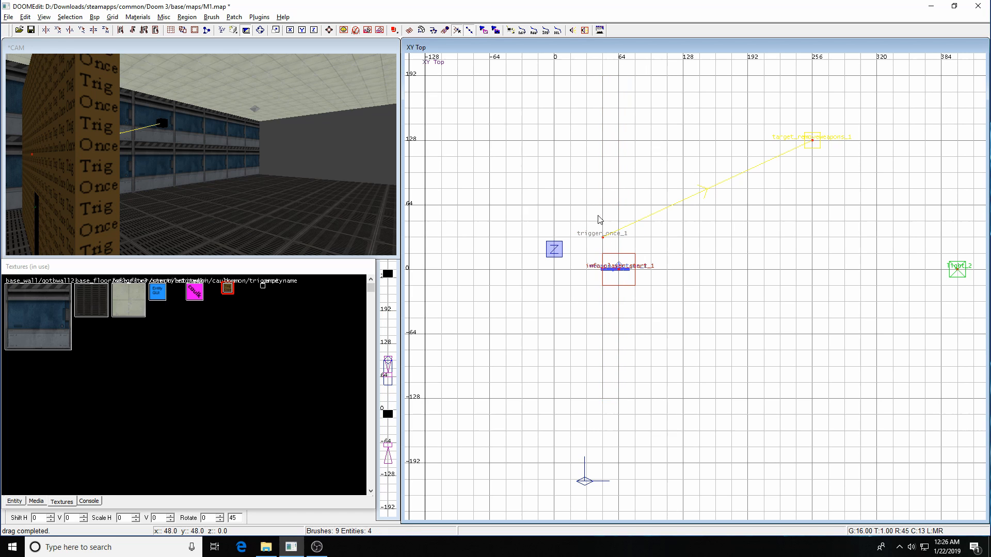
Move the trigger_once brush in front of the player start to x 128 and deselect it
{"action": "left_click", "coordinate": [88, 202], "text": "shift"}
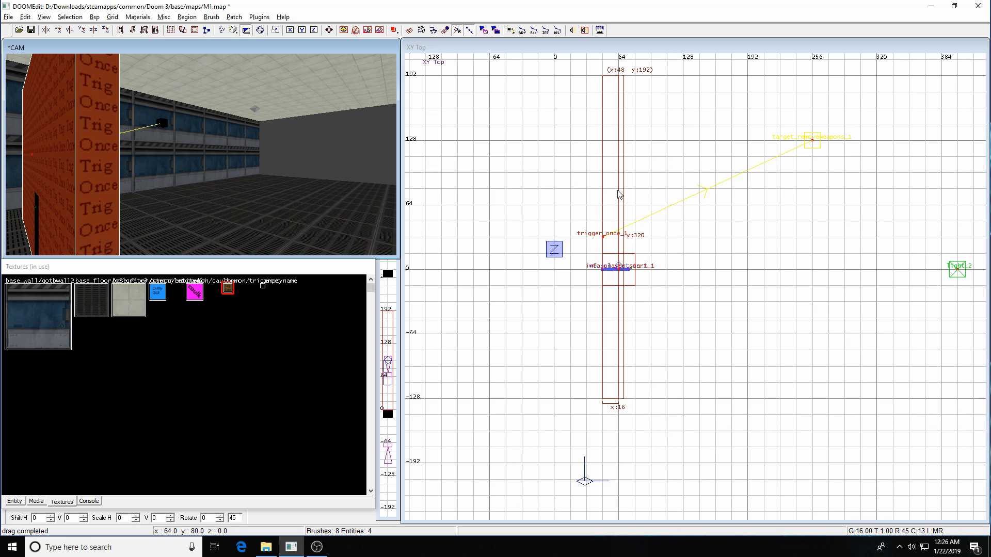
{"action": "left_click_drag", "start_coordinate": [618, 195], "coordinate": [695, 205]}
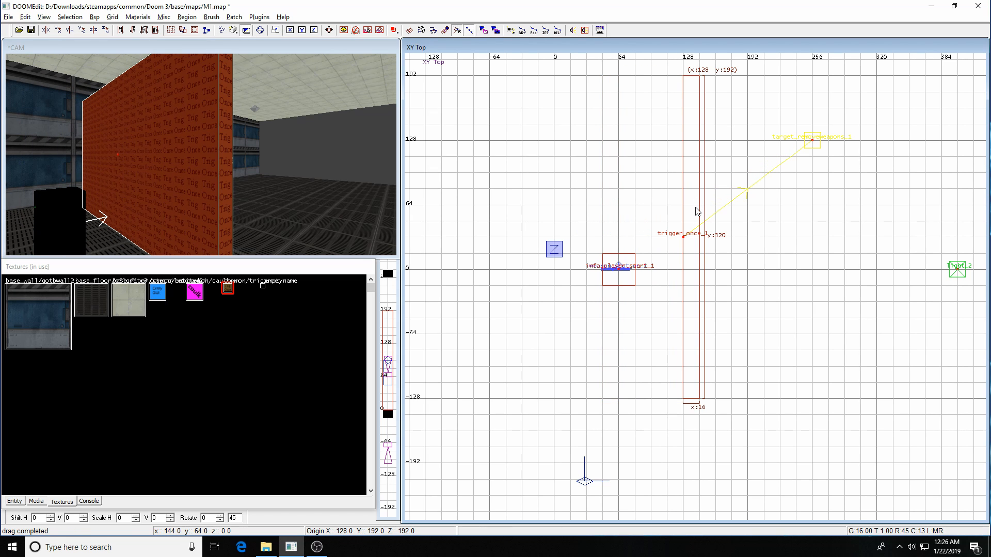
{"action": "key", "text": "Escape"}
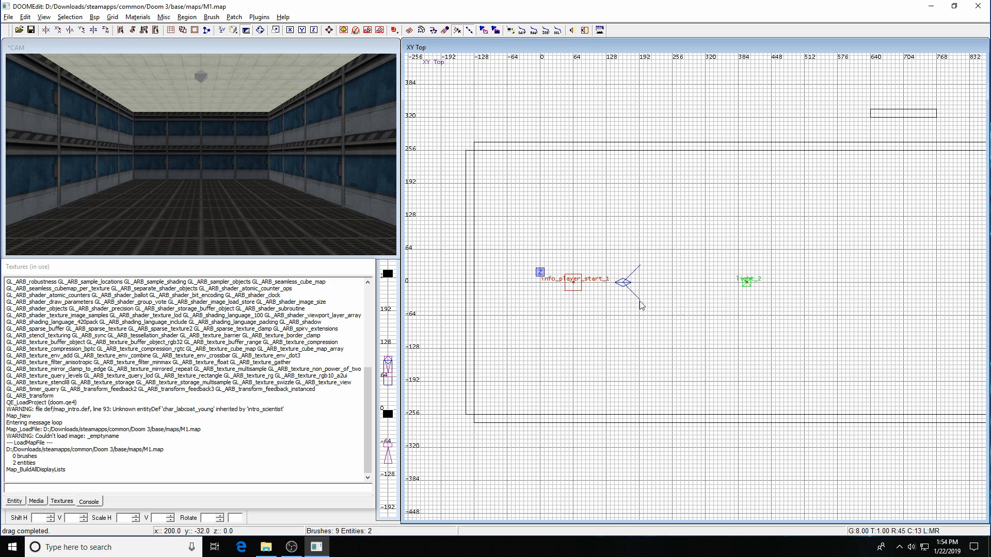
Add an env_storagecabinet entity to the room beside the player start in the top view
{"action": "right_click_drag", "start_coordinate": [631, 318], "coordinate": [611, 297]}
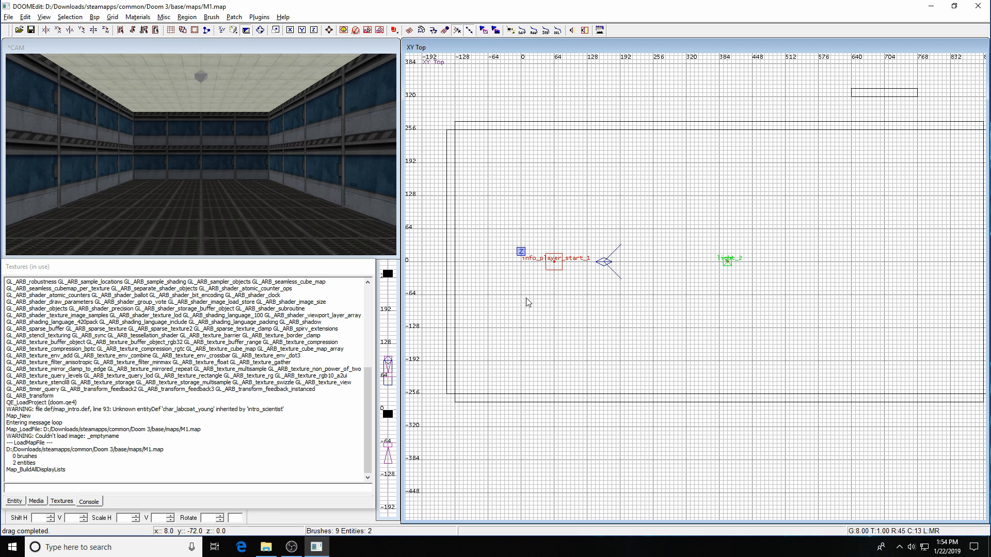
{"action": "right_click_drag", "start_coordinate": [527, 302], "coordinate": [551, 242]}
{"action": "right_click", "coordinate": [517, 265]}
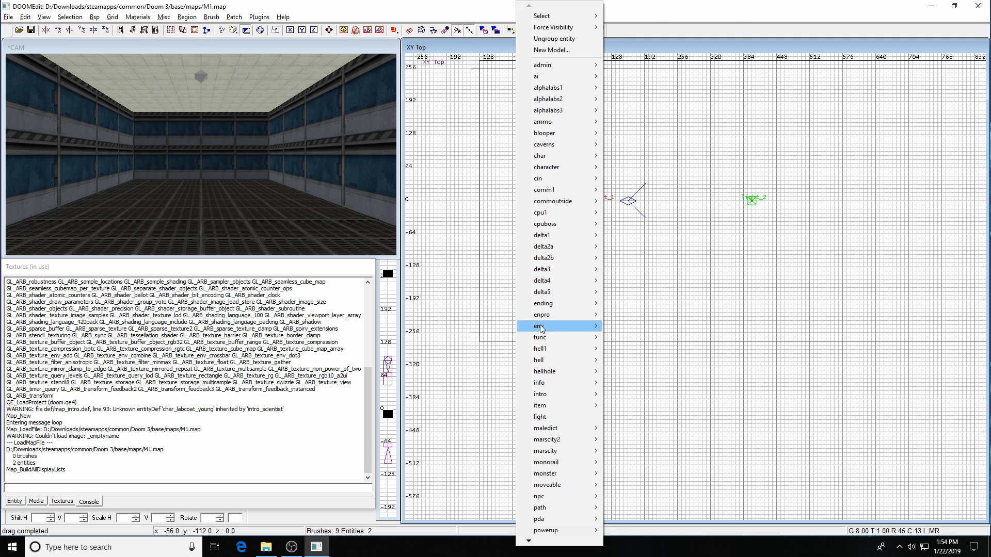
{"action": "mouse_move", "coordinate": [539, 326]}
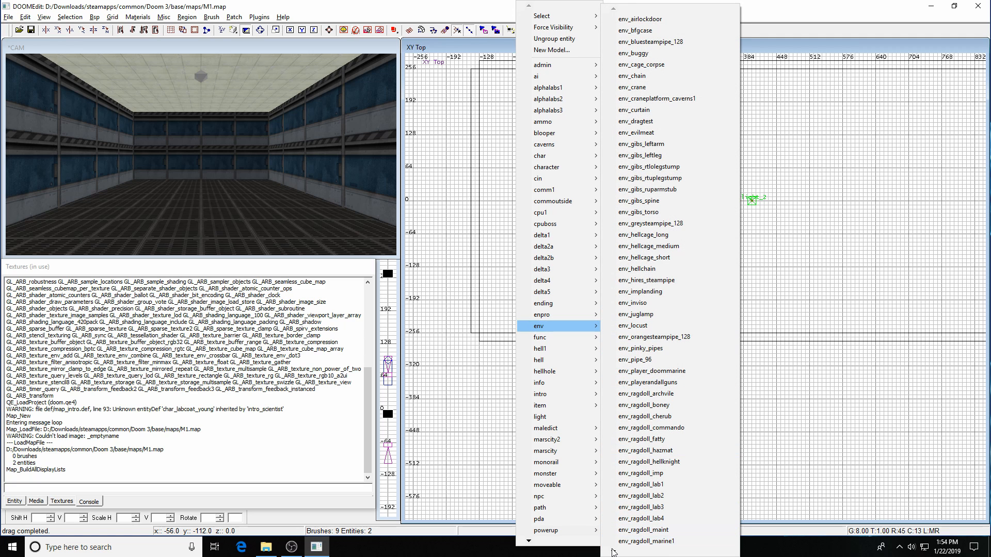
{"action": "mouse_move", "coordinate": [614, 551]}
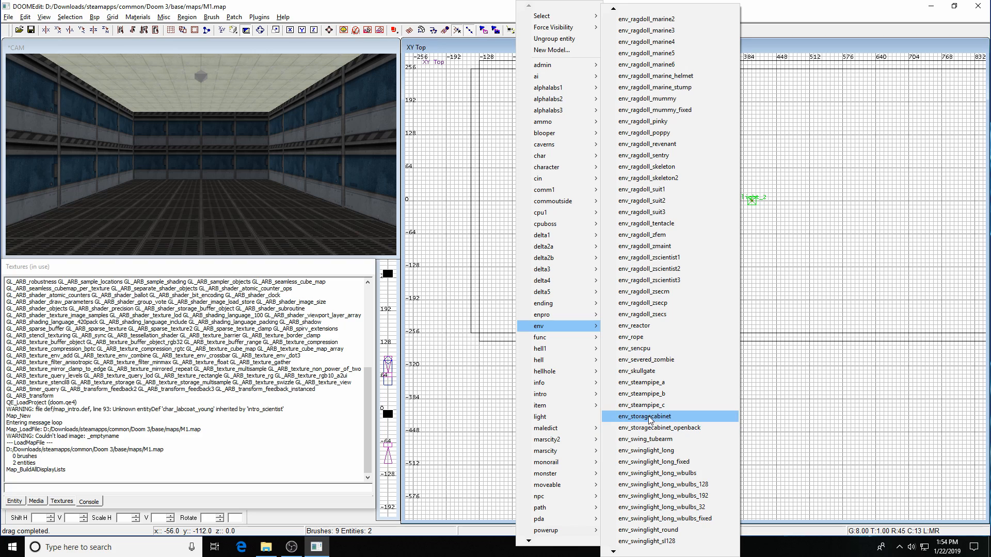
{"action": "left_click", "coordinate": [679, 416]}
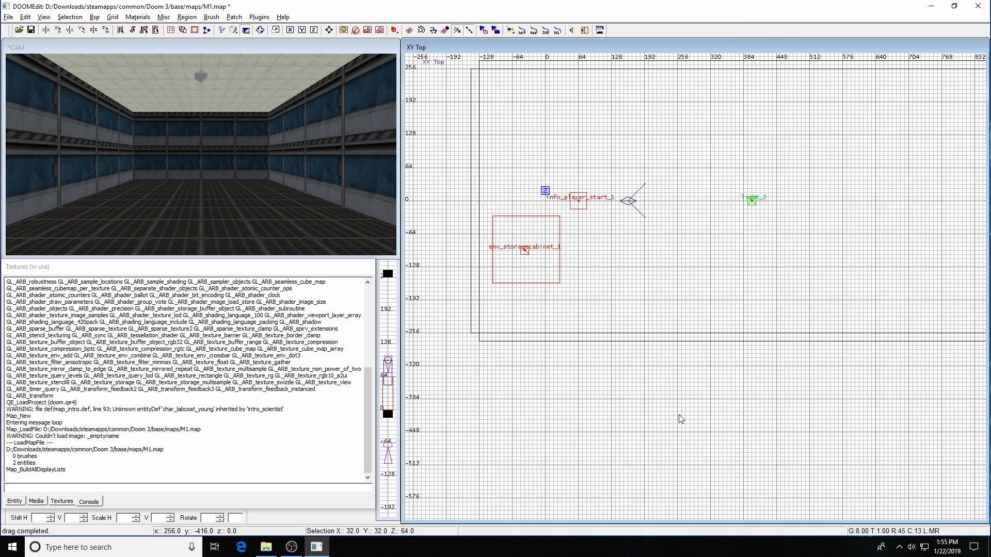
Raise the env_storagecabinet entity about 32 units in the XZ front view so it clears the floor
{"action": "key", "text": "ctrl+Tab"}
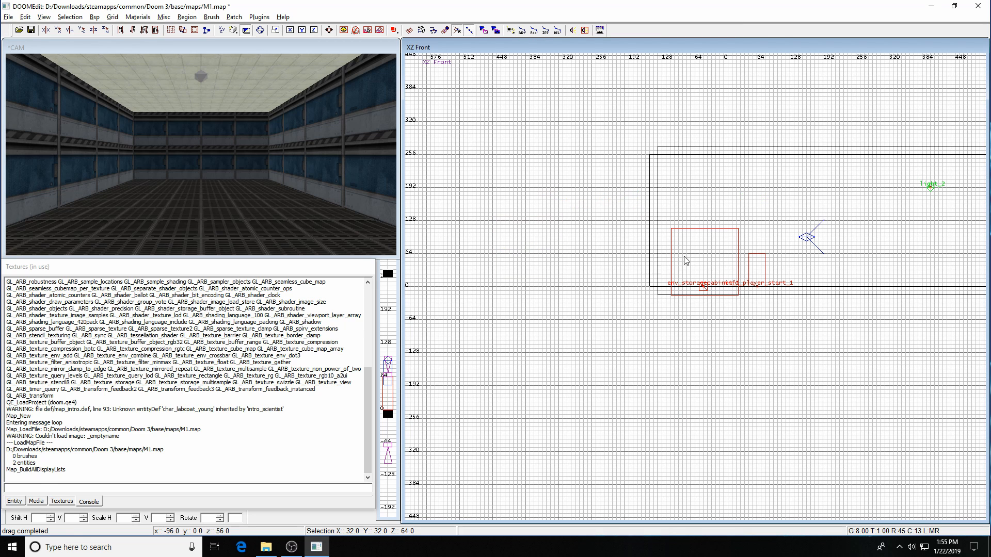
{"action": "left_click_drag", "start_coordinate": [686, 261], "coordinate": [728, 238]}
{"action": "key", "text": "Up"}
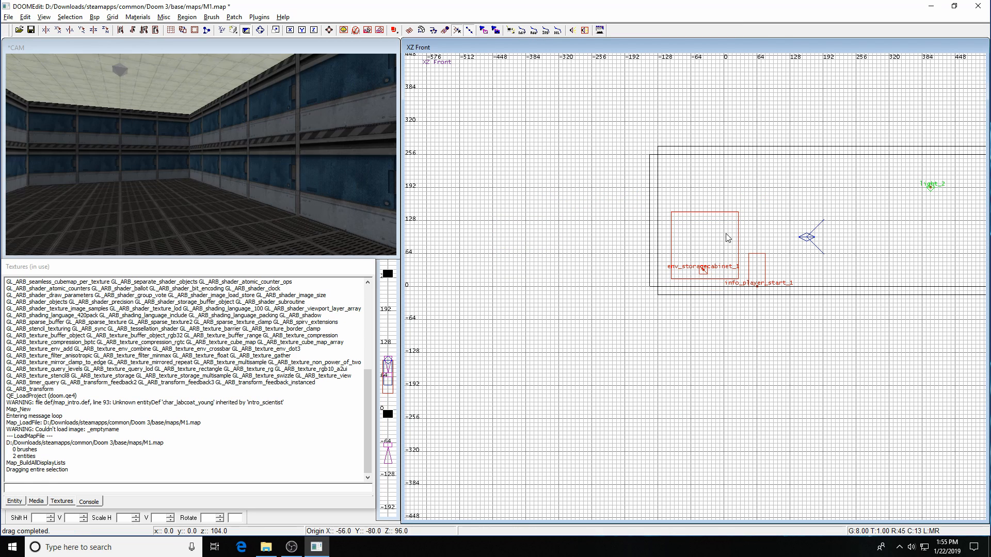
Move the storage cabinet entity across the room to about Y 168 in the YZ side view
{"action": "key", "text": "Left"}
{"action": "key", "text": "Left"}
{"action": "key", "text": "Left"}
{"action": "key", "text": "Left"}
{"action": "key", "text": "Left"}
{"action": "key", "text": "Left"}
{"action": "key", "text": "Left"}
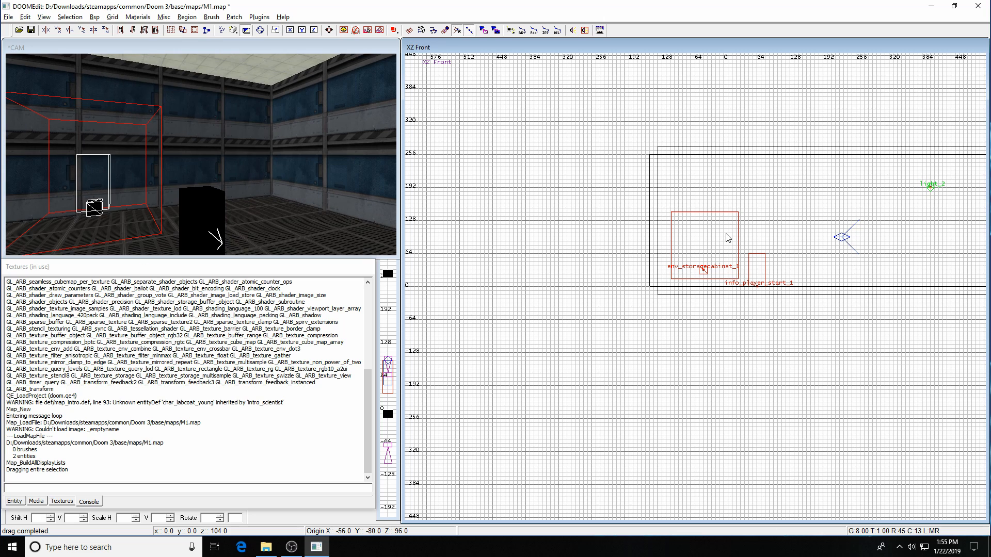
{"action": "key", "text": "ctrl+Tab"}
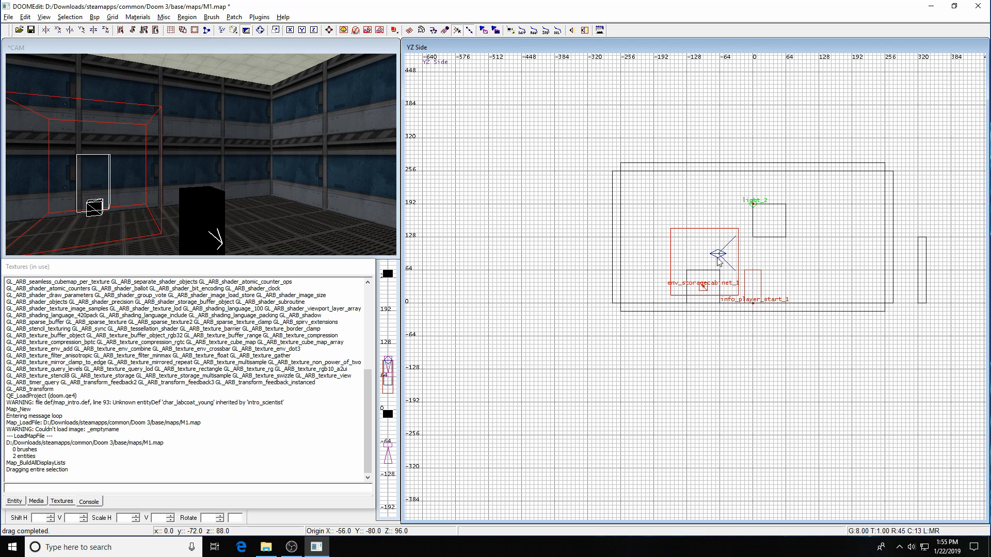
{"action": "left_click_drag", "start_coordinate": [719, 261], "coordinate": [853, 268]}
Give the storage cabinet entity the key anim with the value open
{"action": "key", "text": "Left"}
{"action": "key", "text": "Left"}
{"action": "key", "text": "Up"}
{"action": "key", "text": "Up"}
{"action": "key", "text": "Up"}
{"action": "key", "text": "Up"}
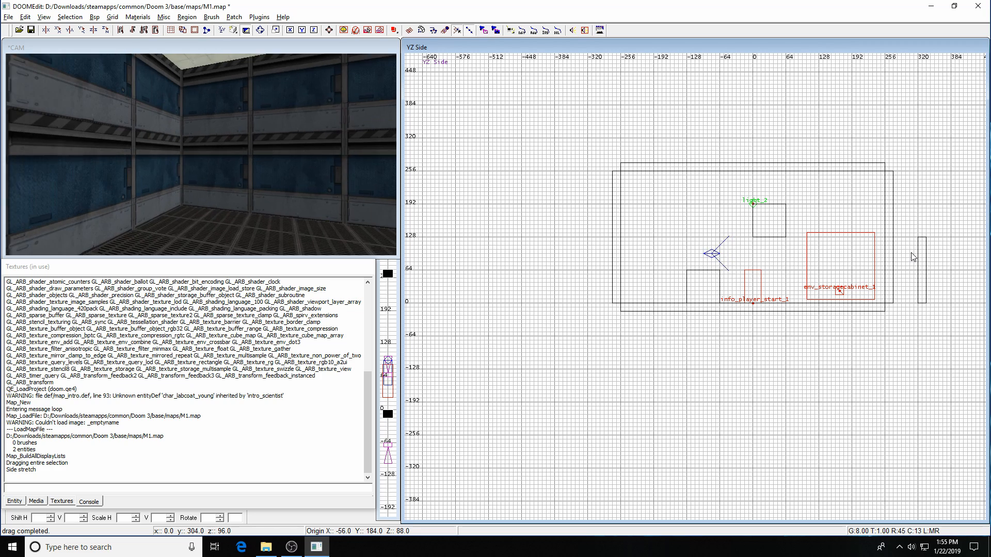
{"action": "key", "text": "Right"}
{"action": "key", "text": "Right"}
{"action": "key", "text": "Right"}
{"action": "key", "text": "Up"}
{"action": "key", "text": "Up"}
{"action": "key", "text": "Up"}
{"action": "key", "text": "Up"}
{"action": "key", "text": "Right"}
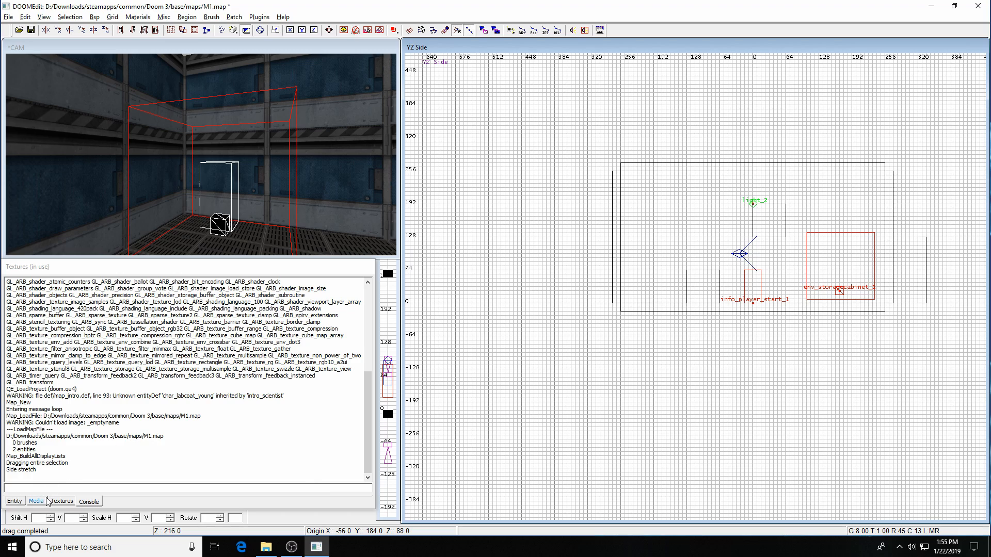
{"action": "left_click", "coordinate": [15, 501]}
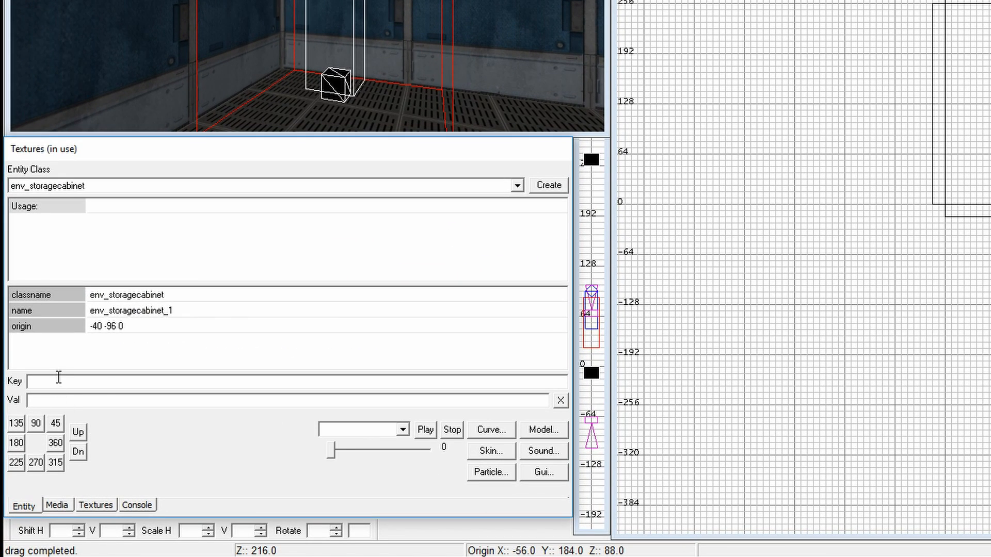
{"action": "left_click", "coordinate": [105, 384]}
{"action": "type", "text": "anim"}
{"action": "type", "text": "open"}
{"action": "key", "text": "Return"}
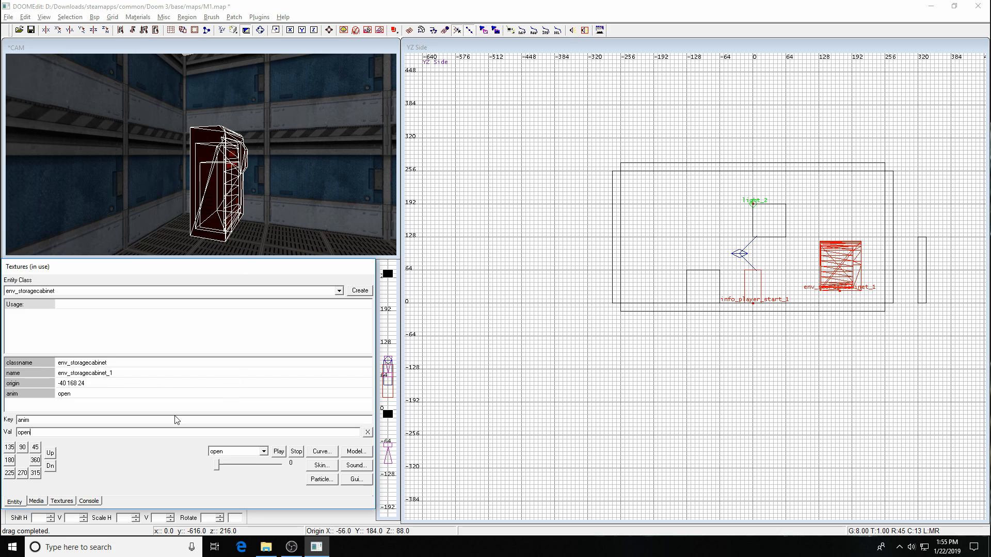
Set the cabinet's angle to 270 and place it on the floor against the wall, with its origin at 104 240 0
{"action": "left_click", "coordinate": [22, 473]}
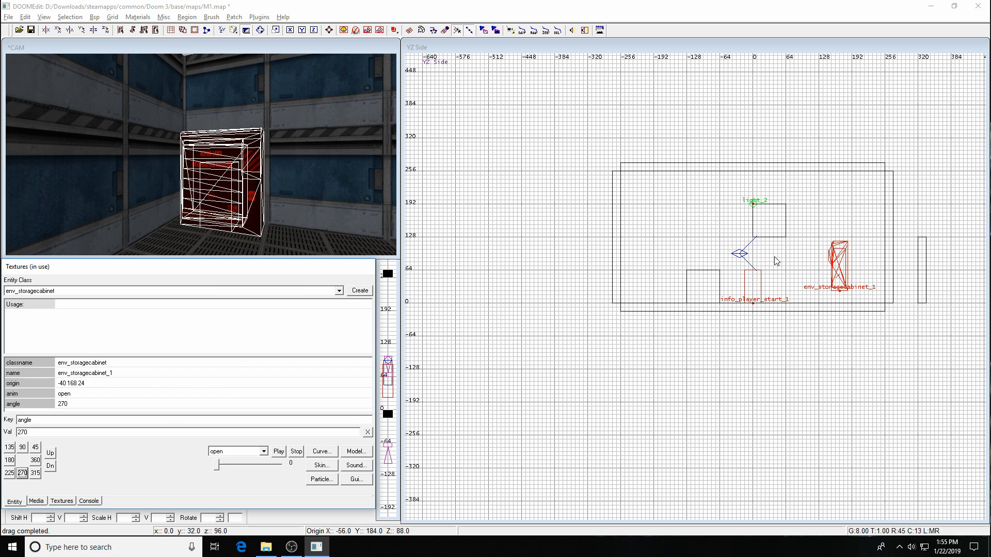
{"action": "left_click_drag", "start_coordinate": [847, 263], "coordinate": [874, 285]}
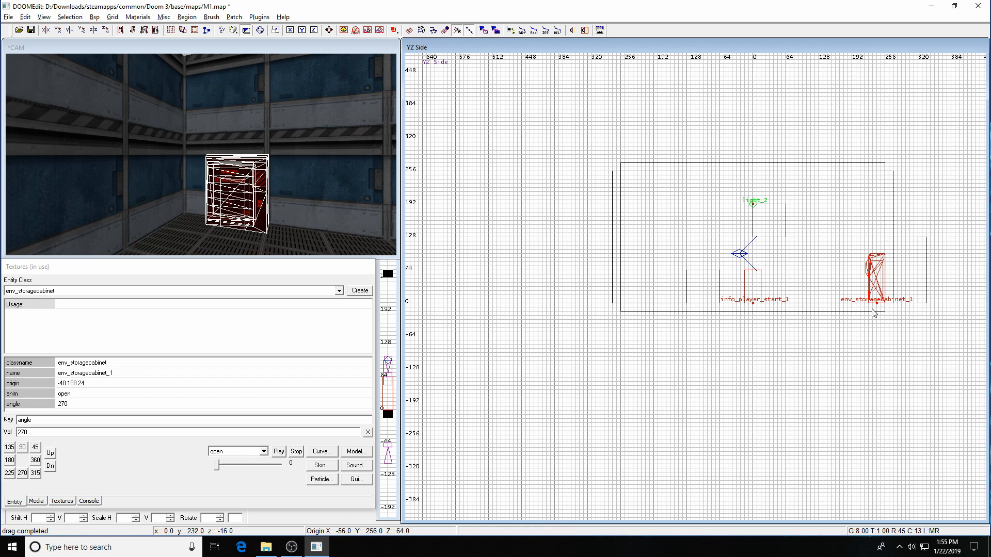
{"action": "key", "text": "ctrl+Tab"}
{"action": "left_click_drag", "start_coordinate": [741, 284], "coordinate": [789, 284]}
Isolate the storage cabinet by hiding everything else in the map
{"action": "key", "text": "Right"}
{"action": "key", "text": "Right"}
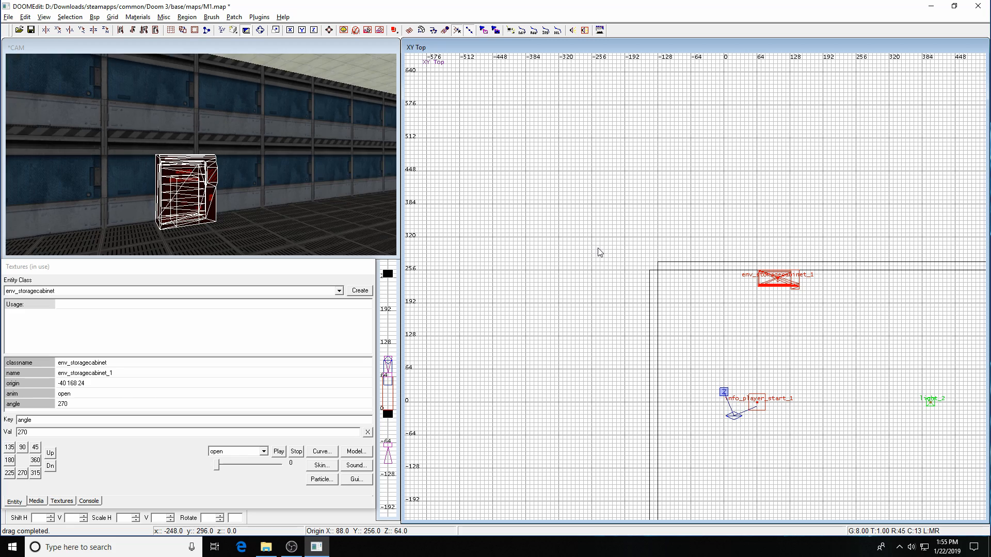
{"action": "key", "text": "Up"}
{"action": "key", "text": "Up"}
{"action": "key", "text": "Up"}
{"action": "key", "text": "Left"}
{"action": "key", "text": "Escape"}
{"action": "key", "text": "Up"}
{"action": "key", "text": "Up"}
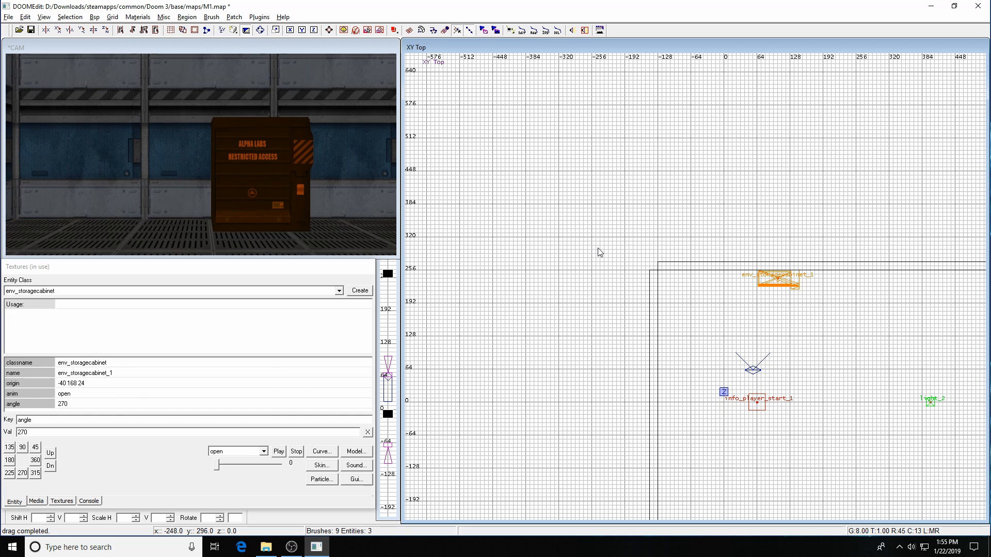
{"action": "key", "text": "Right"}
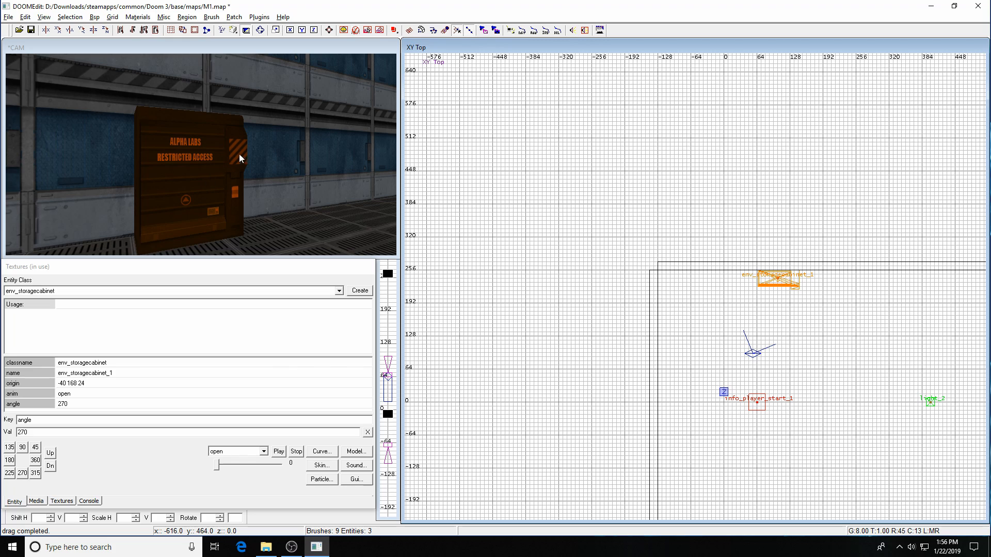
{"action": "left_click", "coordinate": [201, 180], "text": "shift"}
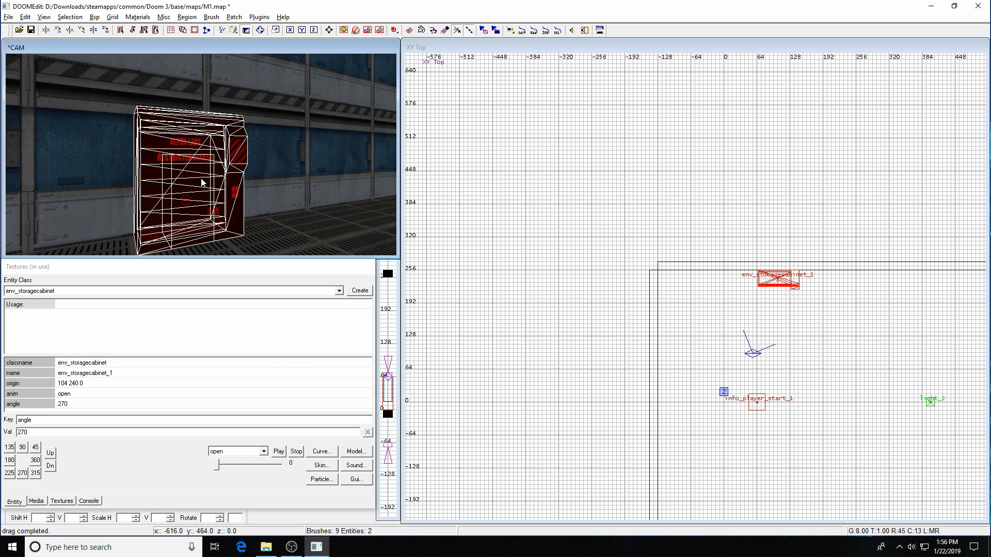
{"action": "key", "text": "ctrl+h"}
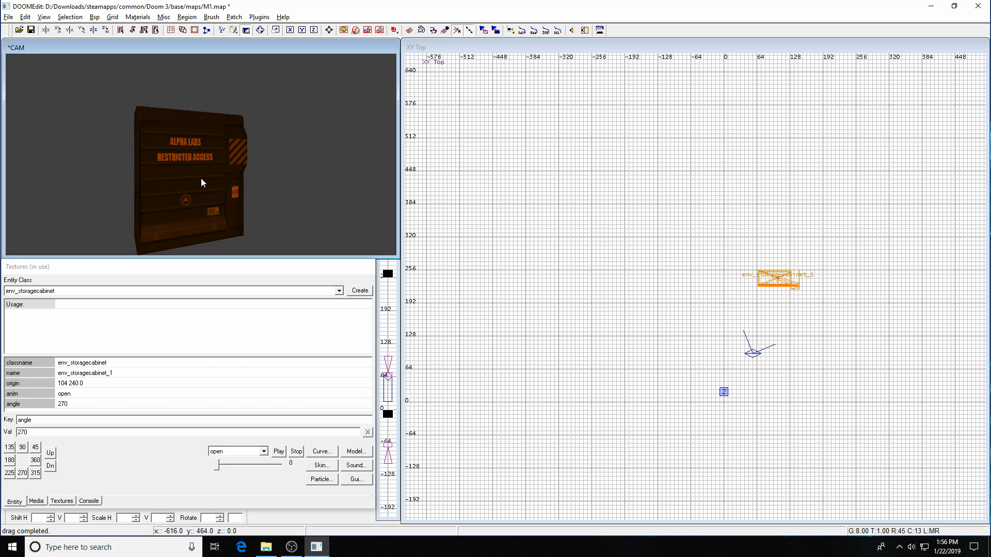
Choose the magenta texture from the textures in use as the current texture
{"action": "key", "text": "Right"}
{"action": "key", "text": "Right"}
{"action": "key", "text": "Up"}
{"action": "key", "text": "Up"}
{"action": "key", "text": "Left"}
{"action": "key", "text": "Left"}
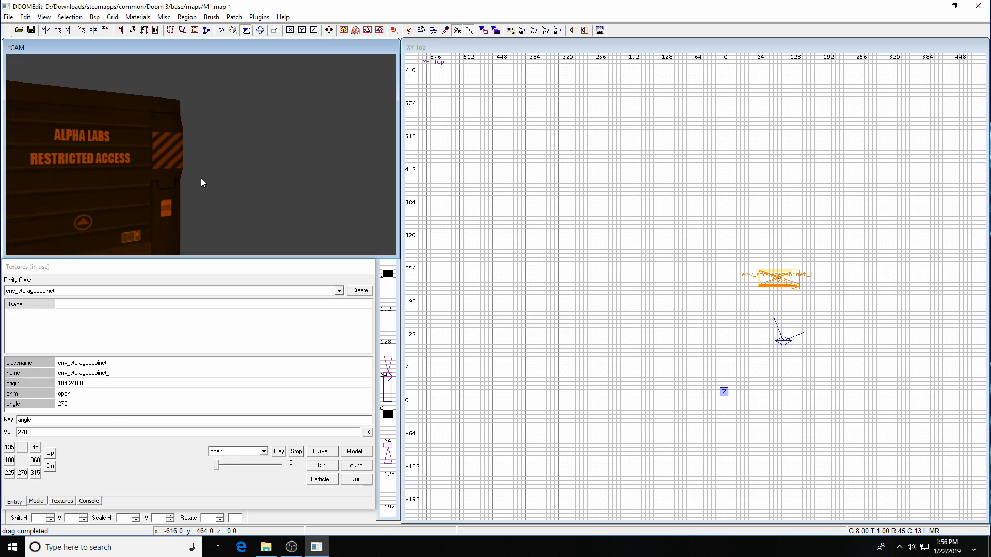
{"action": "key", "text": "Right"}
{"action": "key", "text": "Right"}
{"action": "key", "text": "Up"}
{"action": "key", "text": "Up"}
{"action": "key", "text": "Left"}
{"action": "key", "text": "Left"}
{"action": "key", "text": "Left"}
{"action": "key", "text": "Down"}
{"action": "key", "text": "Down"}
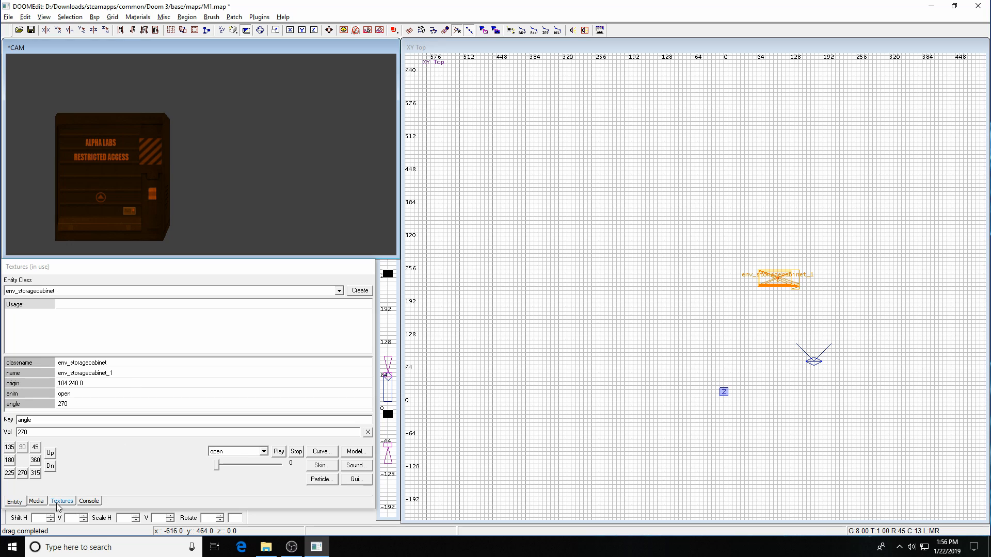
{"action": "left_click", "coordinate": [36, 501]}
{"action": "left_click", "coordinate": [61, 502]}
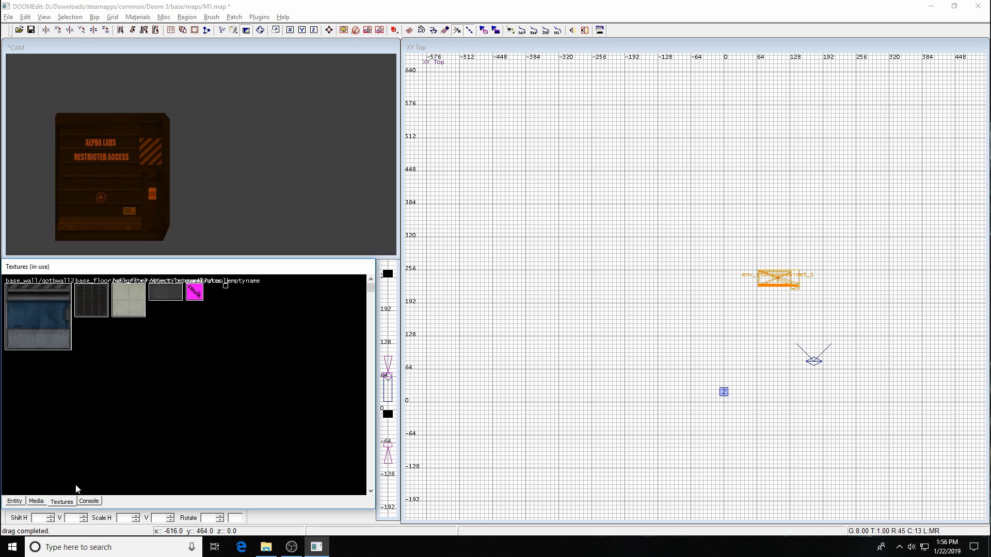
{"action": "left_click", "coordinate": [191, 291]}
Set the grid to 1 and draw a brush about 13 by 19 units beside the cabinet in the XZ front view
{"action": "right_click_drag", "start_coordinate": [754, 311], "coordinate": [679, 293]}
{"action": "key", "text": "ctrl+Tab"}
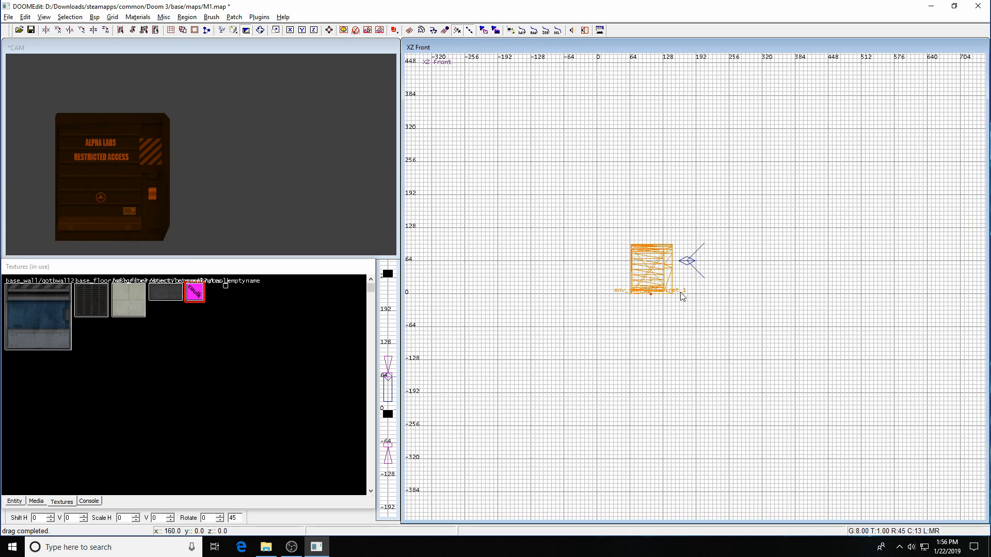
{"action": "scroll", "coordinate": [677, 289], "scroll_direction": "up", "scroll_amount": 3}
{"action": "scroll", "coordinate": [667, 270], "scroll_direction": "up", "scroll_amount": 1}
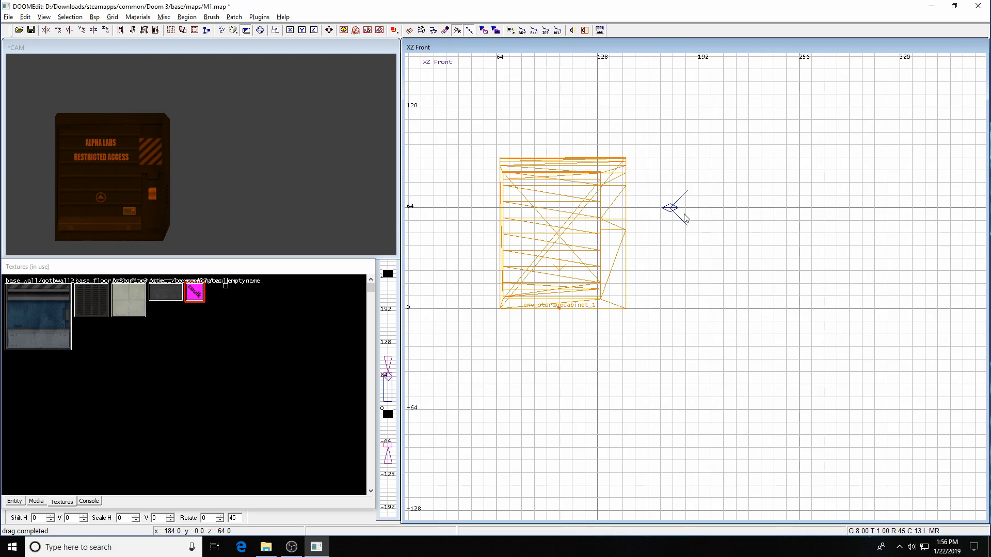
{"action": "key", "text": "1"}
{"action": "right_click_drag", "start_coordinate": [677, 232], "coordinate": [670, 267]}
{"action": "scroll", "coordinate": [676, 233], "scroll_direction": "up", "scroll_amount": 2}
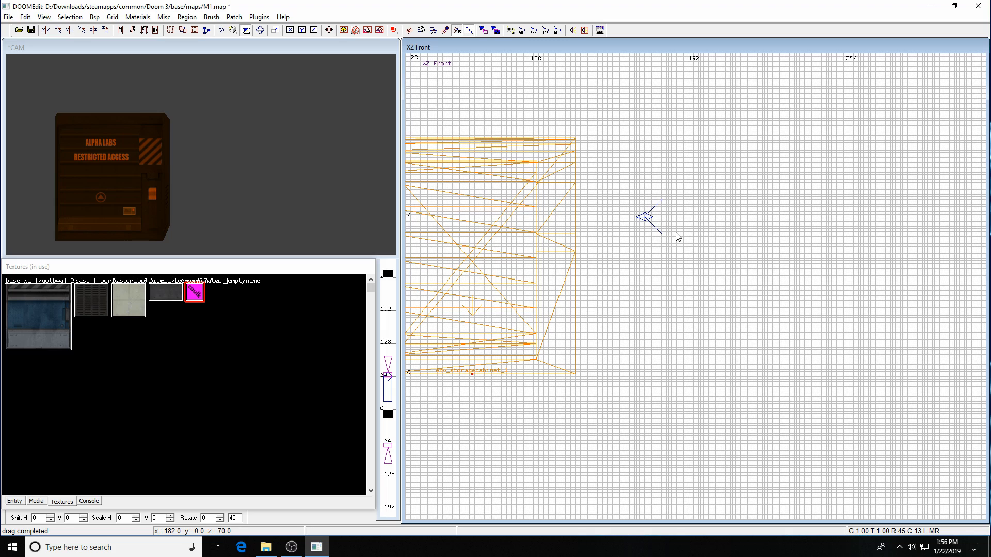
{"action": "right_click_drag", "start_coordinate": [649, 227], "coordinate": [650, 240]}
{"action": "scroll", "coordinate": [645, 233], "scroll_direction": "up", "scroll_amount": 2}
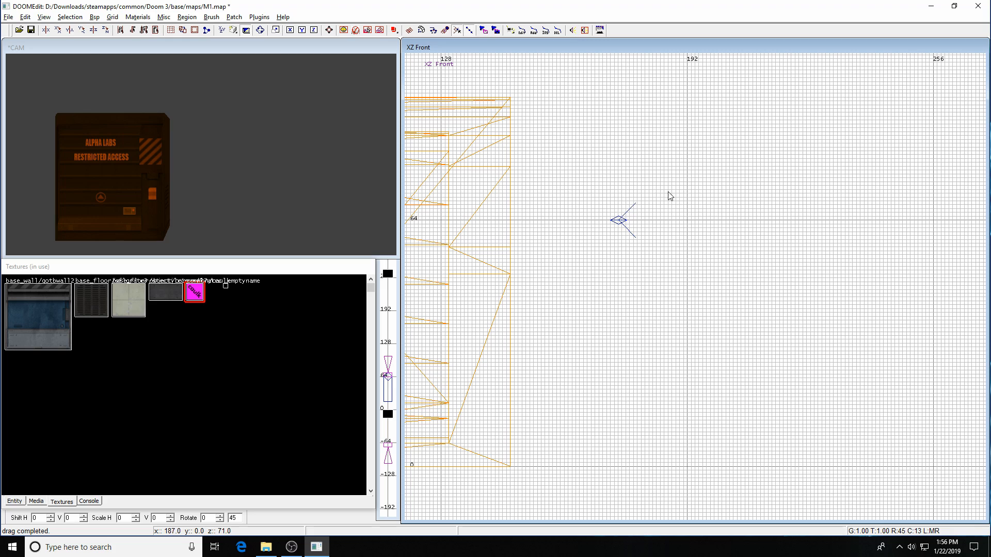
{"action": "left_click_drag", "start_coordinate": [633, 151], "coordinate": [686, 224]}
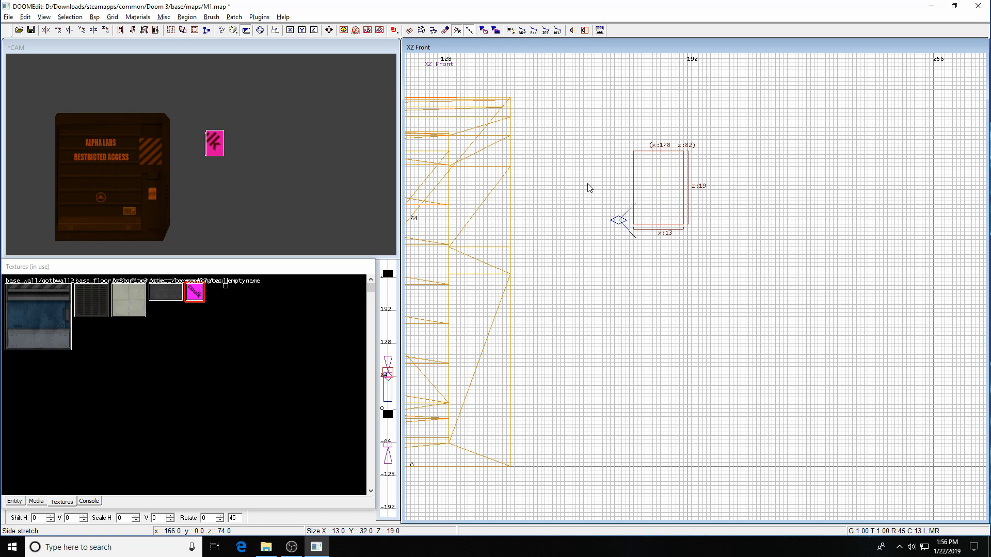
Resize the new brush to 12 units wide, 15 high and 6 deep, keeping it flush with the cabinet's back plane
{"action": "left_click_drag", "start_coordinate": [587, 185], "coordinate": [590, 184]}
{"action": "left_click_drag", "start_coordinate": [657, 108], "coordinate": [658, 121]}
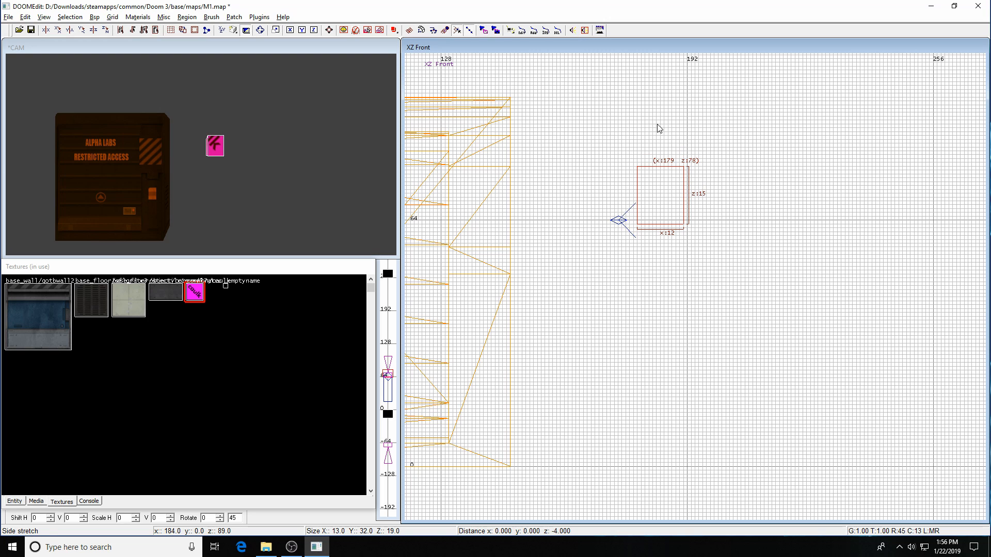
{"action": "key", "text": "ctrl+Tab"}
{"action": "left_click_drag", "start_coordinate": [686, 257], "coordinate": [737, 248]}
Turn the small brush into a simple patch mesh with a width of 3 and a height of 3
{"action": "key", "text": "Left"}
{"action": "key", "text": "Up"}
{"action": "key", "text": "Up"}
{"action": "key", "text": "Up"}
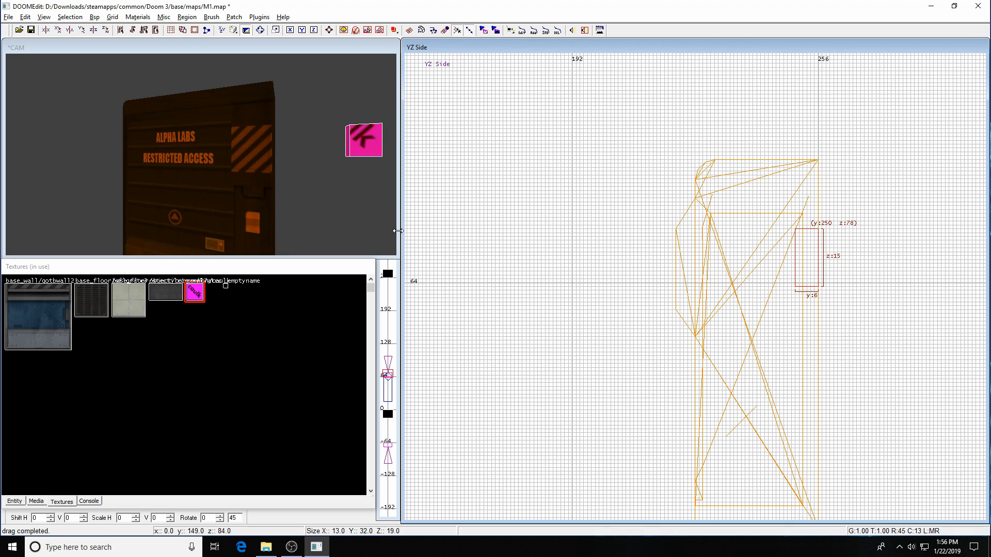
{"action": "key", "text": "Right"}
{"action": "key", "text": "Right"}
{"action": "key", "text": "Up"}
{"action": "key", "text": "Left"}
{"action": "key", "text": "Right"}
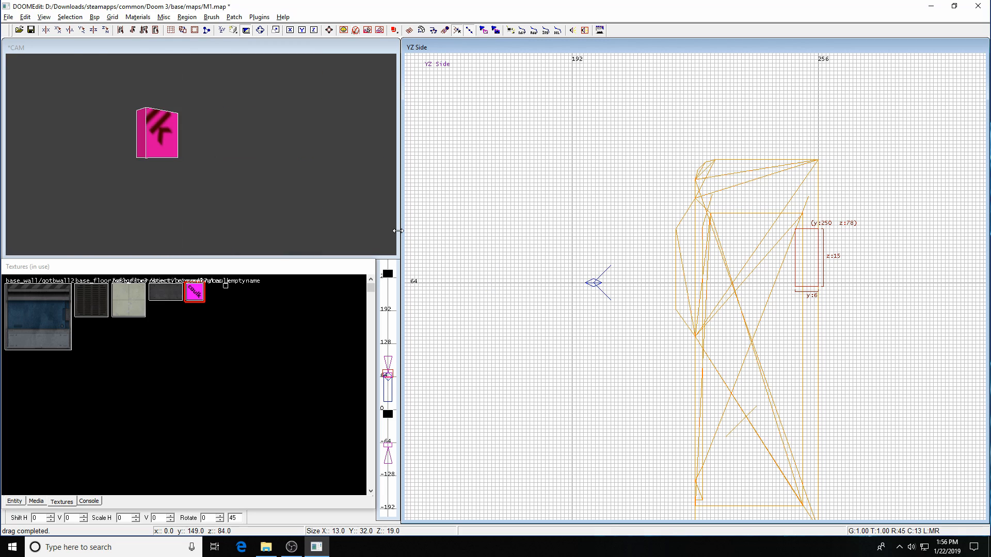
{"action": "key", "text": "Up"}
{"action": "key", "text": "Up"}
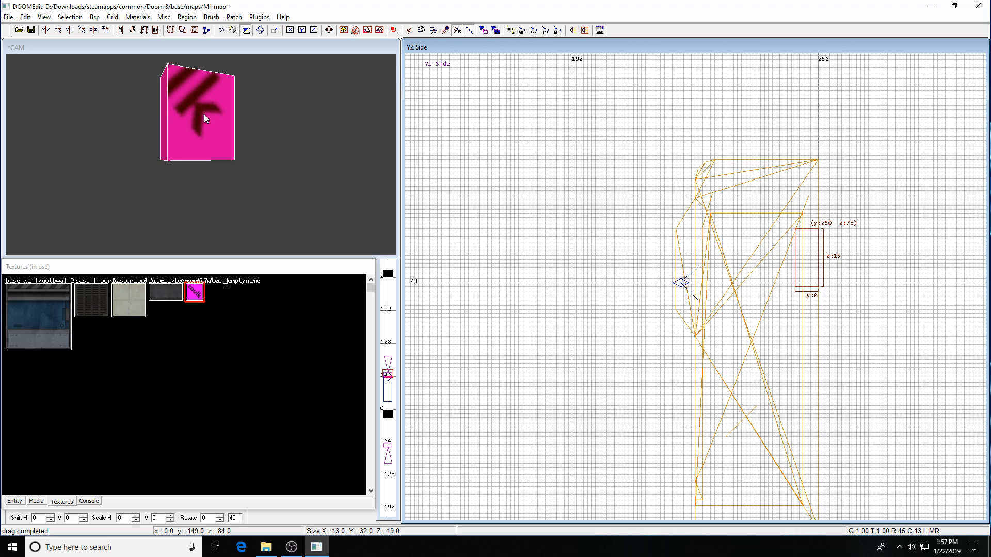
{"action": "left_click", "coordinate": [233, 17]}
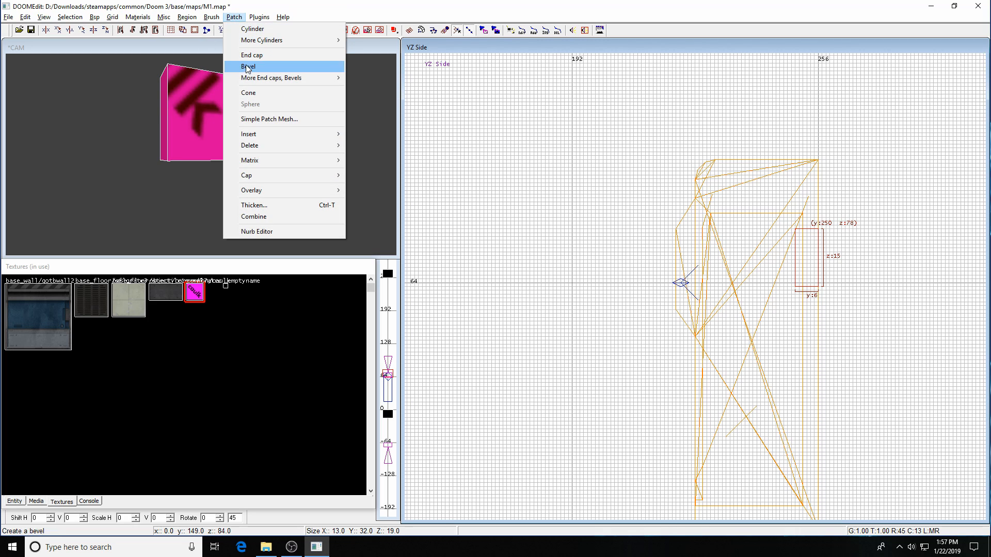
{"action": "left_click", "coordinate": [249, 119]}
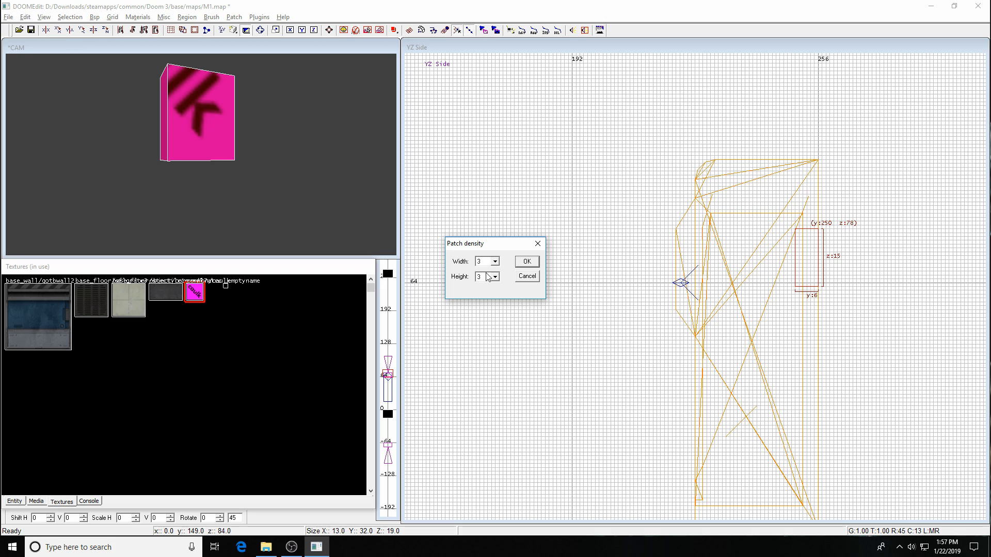
{"action": "left_click", "coordinate": [526, 262]}
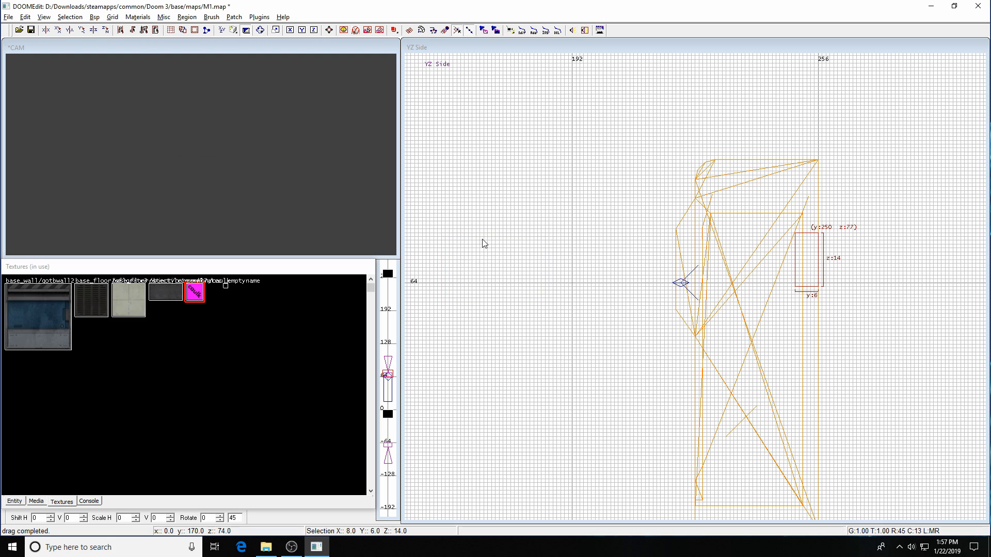
Move the patch out of the cabinet to the free space beside it in the XZ front view, at about X 158, Z 79
{"action": "key", "text": "Down"}
{"action": "key", "text": "Down"}
{"action": "key", "text": "Down"}
{"action": "key", "text": "Down"}
{"action": "key", "text": "Down"}
{"action": "key", "text": "Down"}
{"action": "key", "text": "Down"}
{"action": "key", "text": "Down"}
{"action": "key", "text": "Down"}
{"action": "key", "text": "Down"}
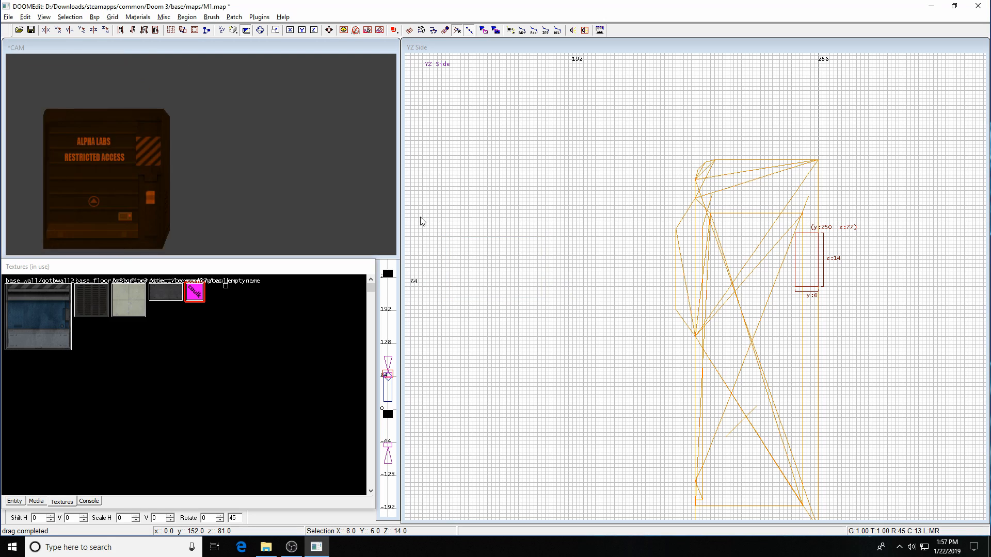
{"action": "key", "text": "Right"}
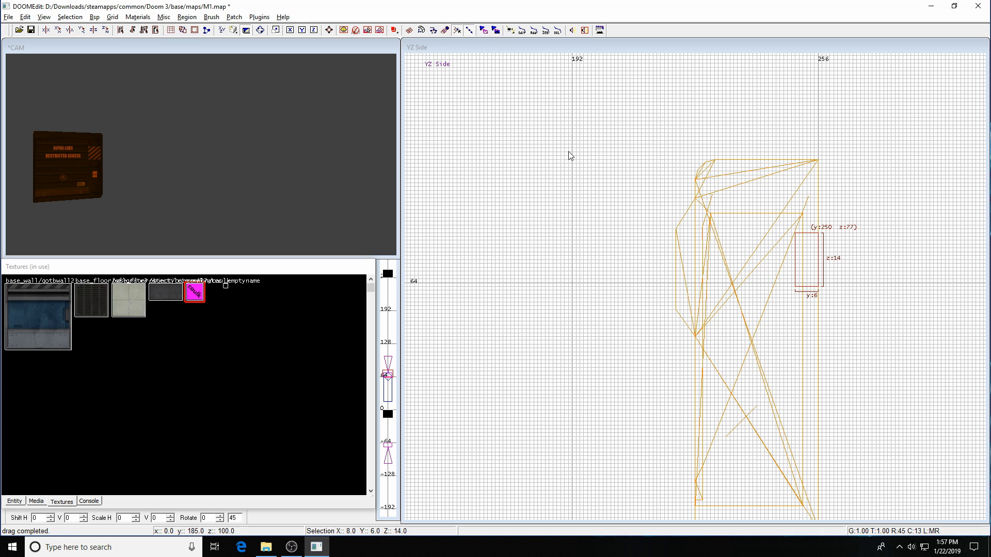
{"action": "right_click_drag", "start_coordinate": [793, 251], "coordinate": [760, 202]}
{"action": "scroll", "coordinate": [793, 251], "scroll_direction": "down", "scroll_amount": 3}
{"action": "key", "text": "ctrl+Tab"}
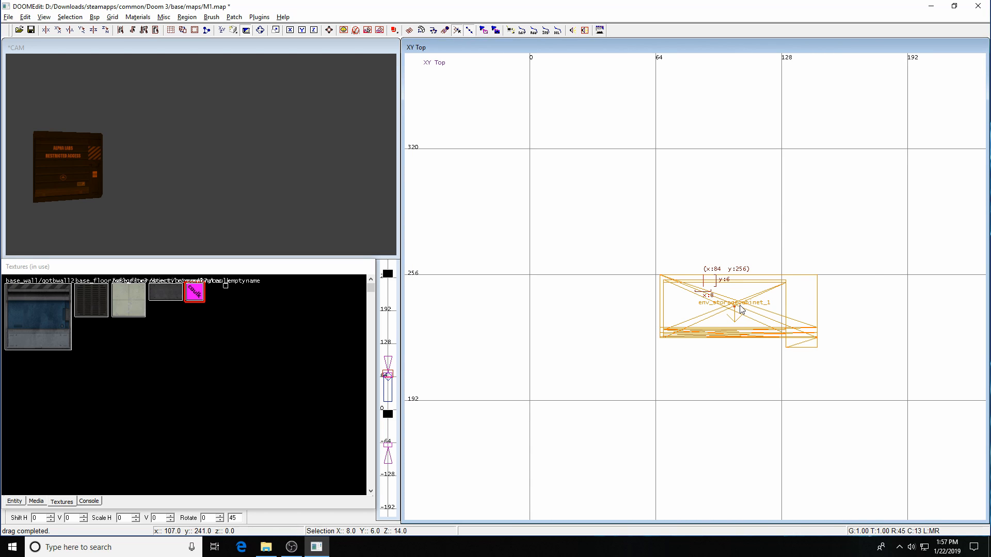
{"action": "key", "text": "ctrl+Tab"}
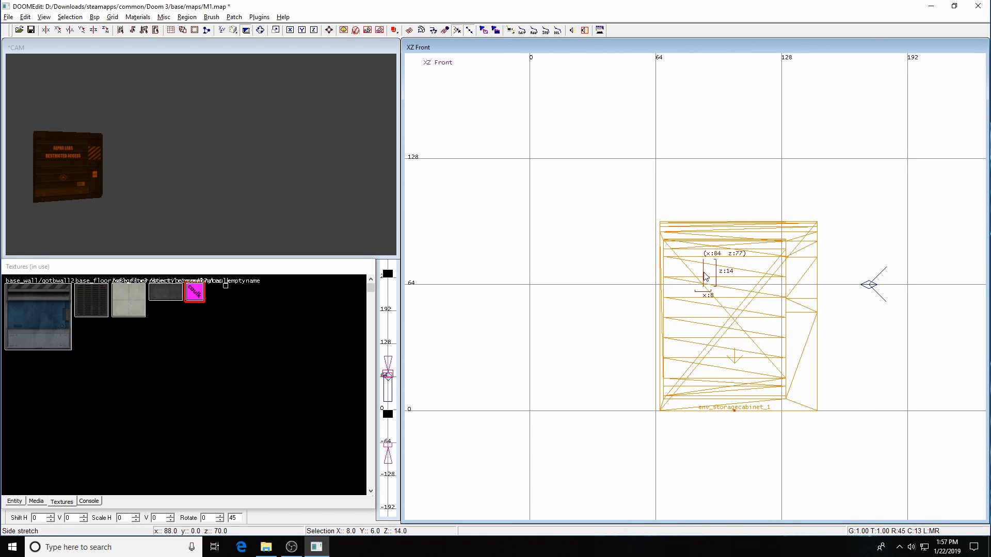
{"action": "left_click_drag", "start_coordinate": [707, 281], "coordinate": [848, 272]}
Examine the patch's placement and orientation beside the cabinet in the side, top and camera views
{"action": "key", "text": "ctrl+Tab"}
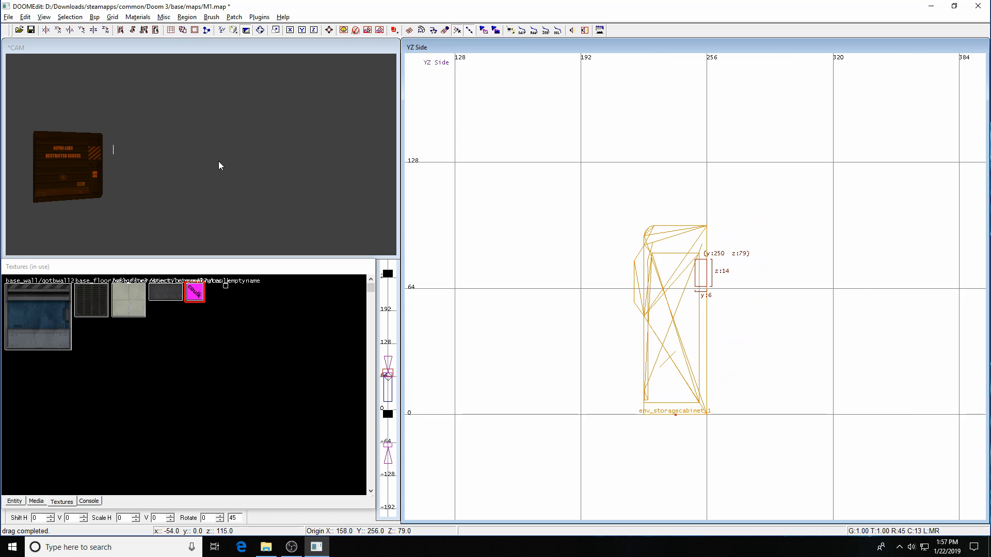
{"action": "key", "text": "ctrl+Tab"}
{"action": "right_click_drag", "start_coordinate": [142, 167], "coordinate": [163, 220]}
{"action": "key", "text": "Up"}
{"action": "key", "text": "Up"}
{"action": "key", "text": "Up"}
{"action": "key", "text": "Up"}
{"action": "key", "text": "Up"}
{"action": "key", "text": "Up"}
{"action": "key", "text": "Up"}
{"action": "key", "text": "Up"}
{"action": "key", "text": "Up"}
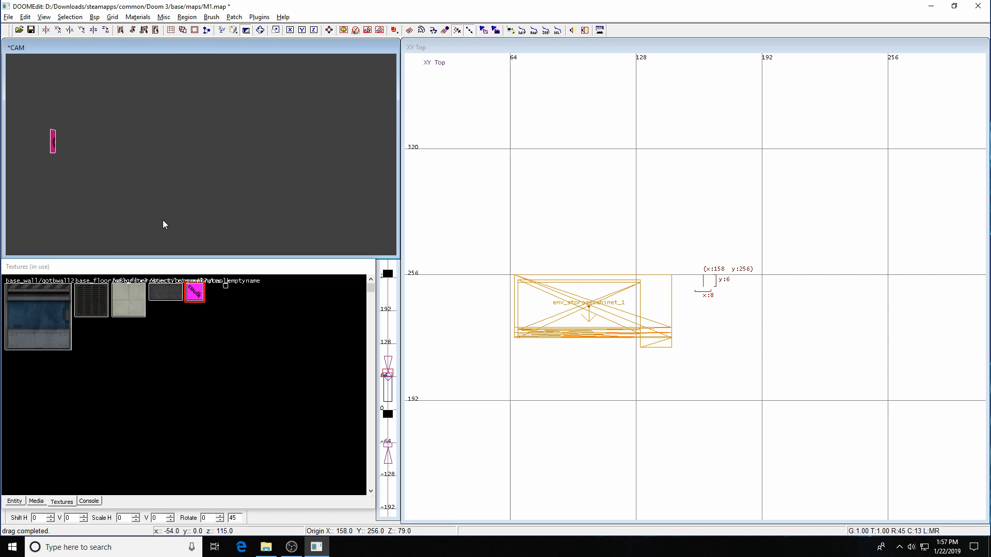
{"action": "key", "text": "Left"}
{"action": "key", "text": "Left"}
{"action": "key", "text": "Up"}
{"action": "key", "text": "Up"}
{"action": "key", "text": "Right"}
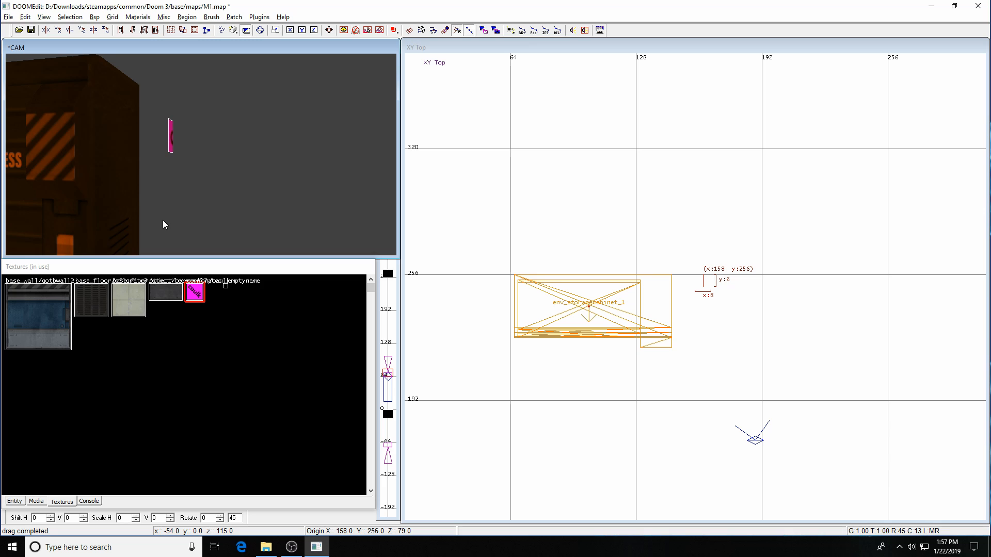
Rotate the patch about the X, Y and Z axes until it stands upright and faces the same way as the cabinet's front
{"action": "left_click", "coordinate": [58, 31]}
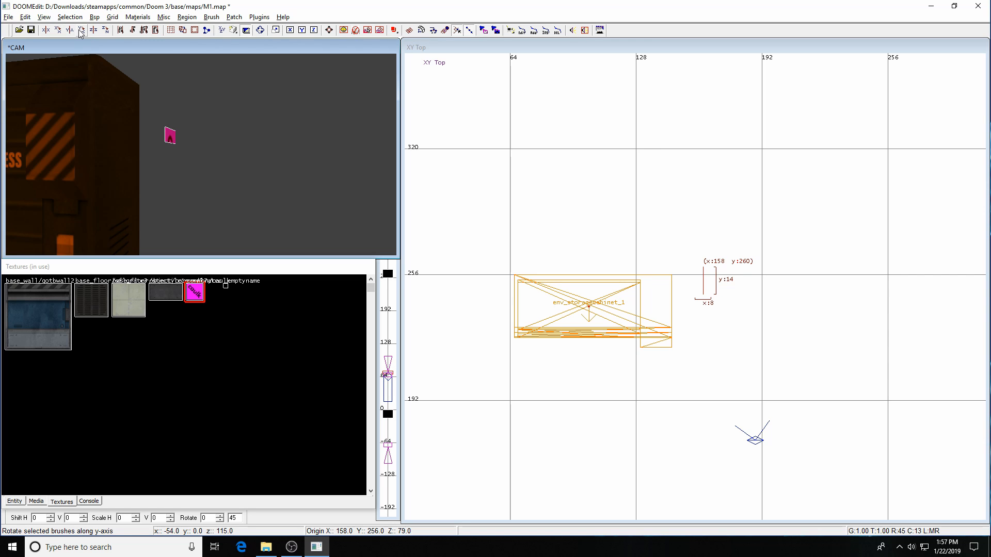
{"action": "left_click", "coordinate": [81, 31]}
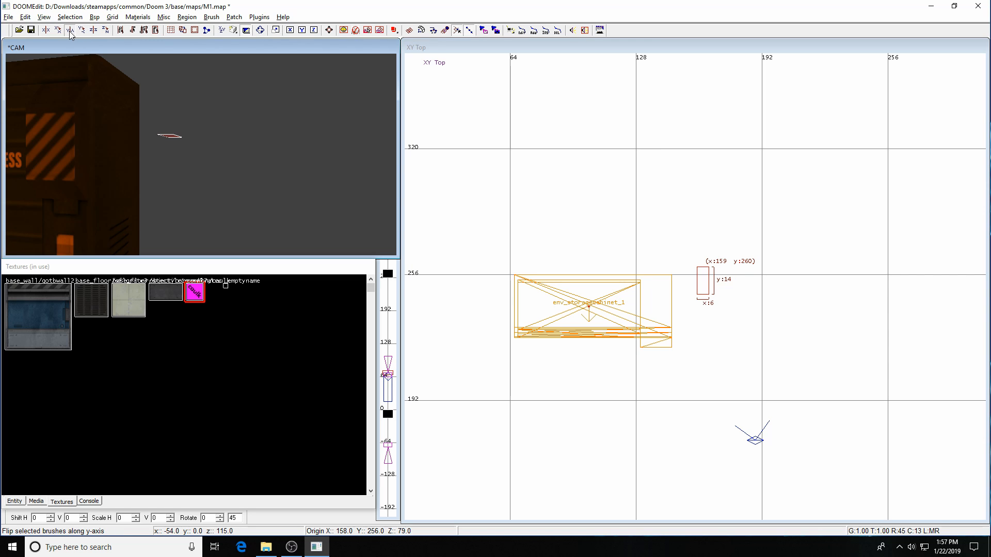
{"action": "left_click", "coordinate": [80, 32]}
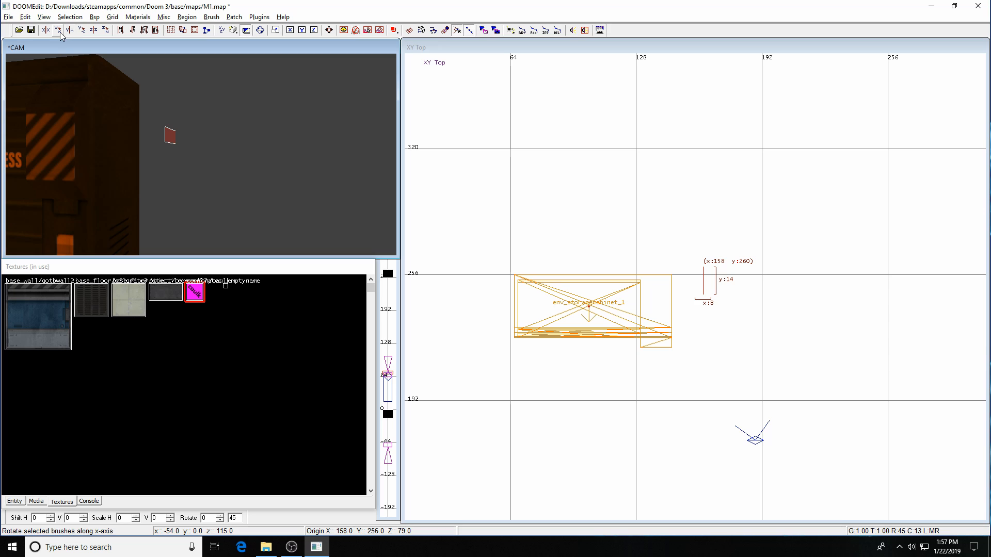
{"action": "left_click", "coordinate": [57, 30]}
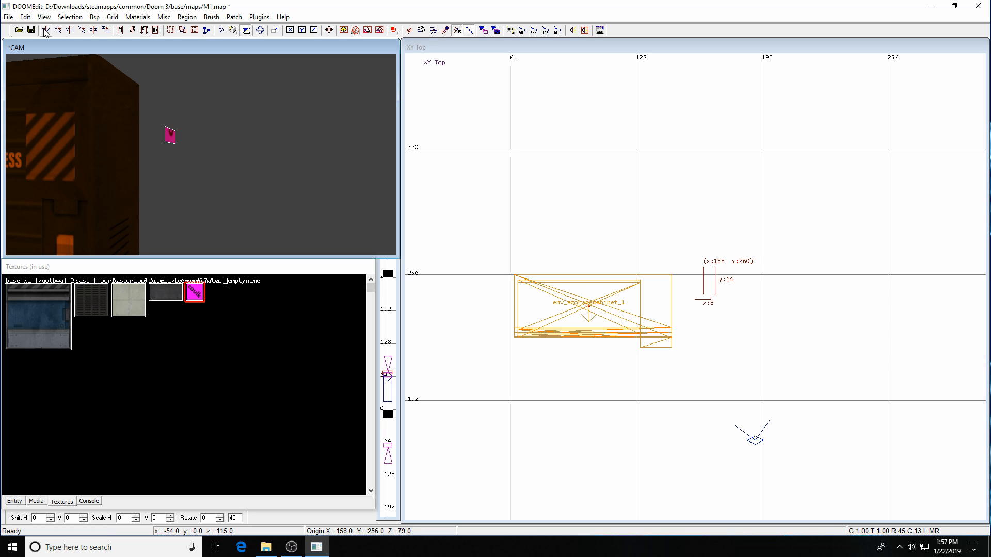
{"action": "left_click", "coordinate": [105, 31]}
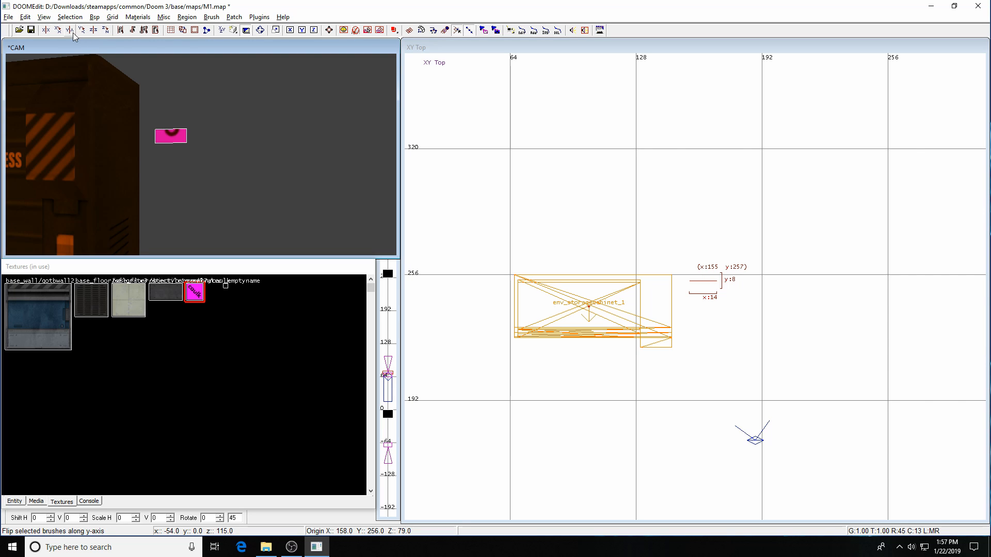
{"action": "left_click", "coordinate": [81, 33]}
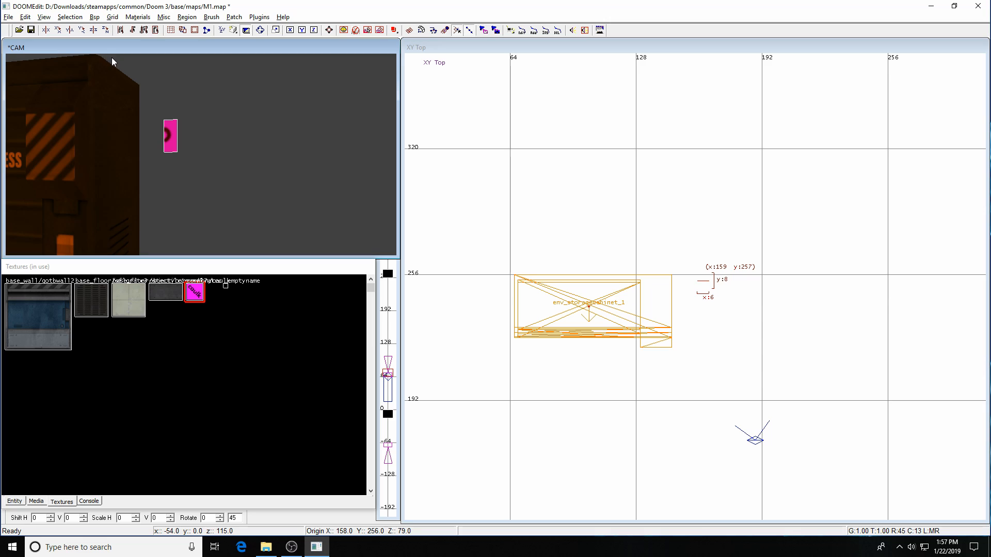
Resize the patch in the XZ front view to 12 units wide and 15 units high
{"action": "key", "text": "Left"}
{"action": "key", "text": "Left"}
{"action": "key", "text": "Right"}
{"action": "key", "text": "Up"}
{"action": "key", "text": "Up"}
{"action": "key", "text": "ctrl+Tab"}
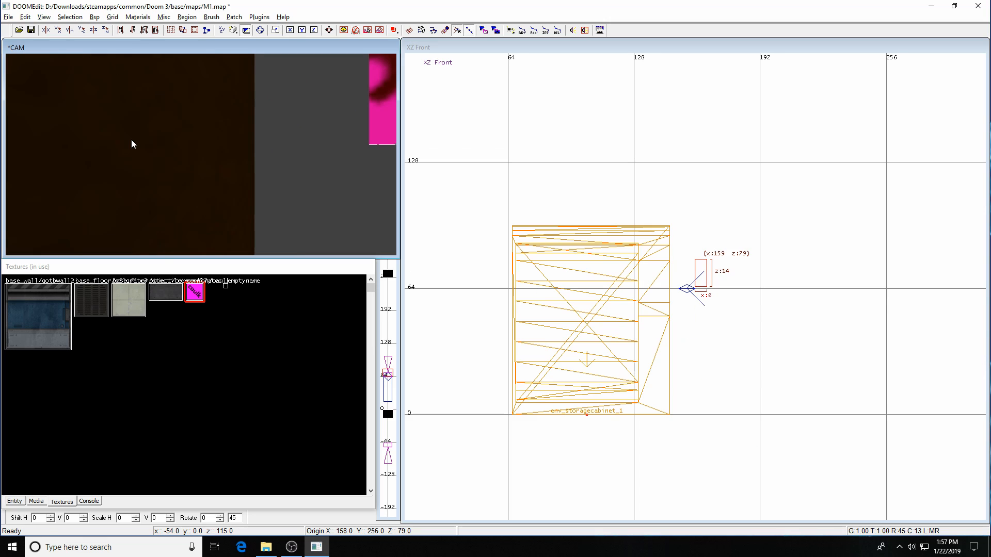
{"action": "scroll", "coordinate": [707, 258], "scroll_direction": "up", "scroll_amount": 5}
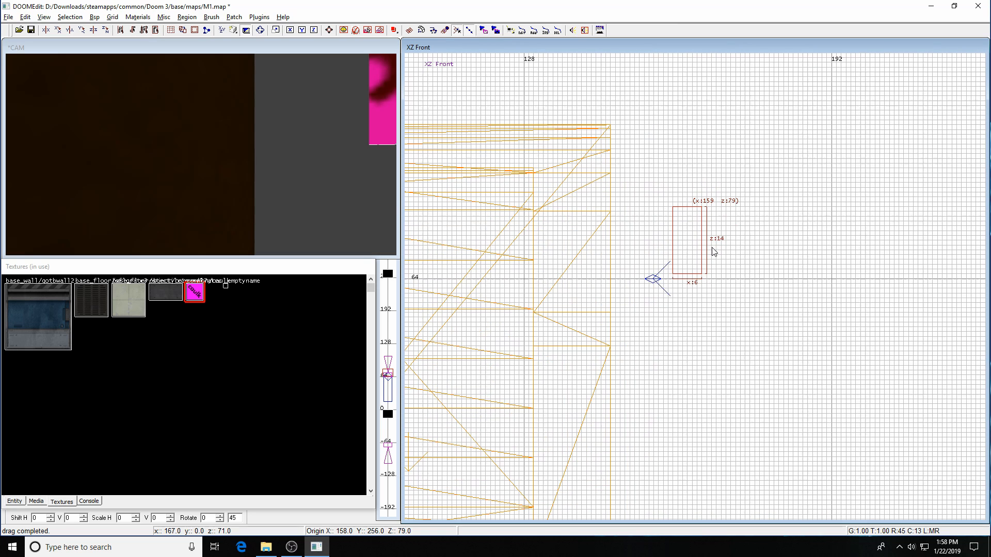
{"action": "left_click_drag", "start_coordinate": [713, 250], "coordinate": [741, 254]}
{"action": "left_click_drag", "start_coordinate": [708, 161], "coordinate": [711, 154]}
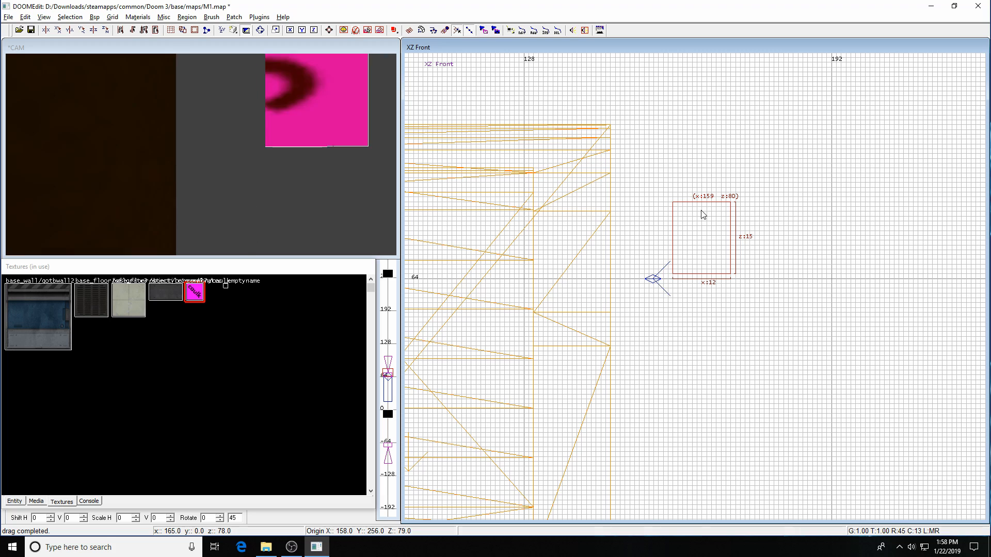
Apply the textures/common/entitygui material to the patch
{"action": "key", "text": "Down"}
{"action": "key", "text": "Down"}
{"action": "key", "text": "Down"}
{"action": "key", "text": "Left"}
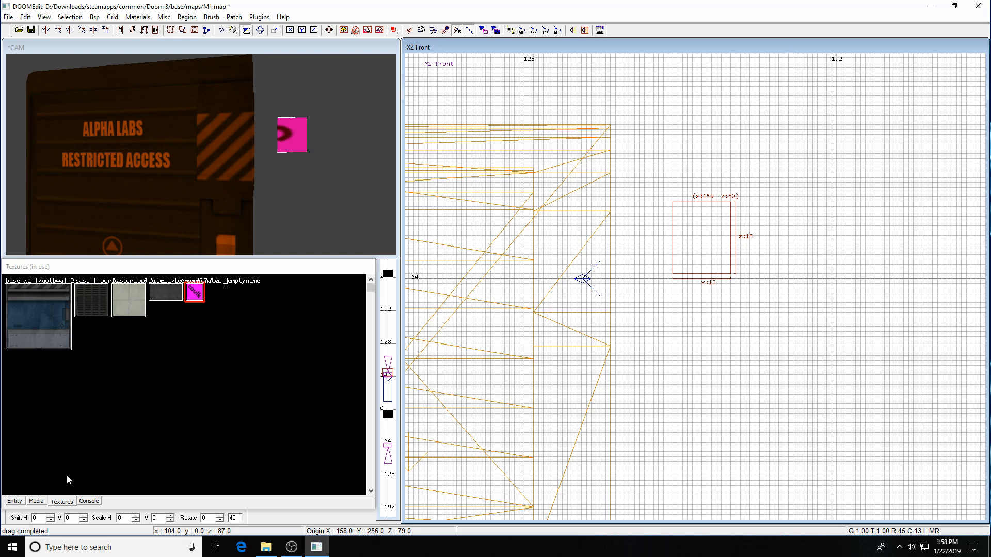
{"action": "left_click", "coordinate": [38, 501]}
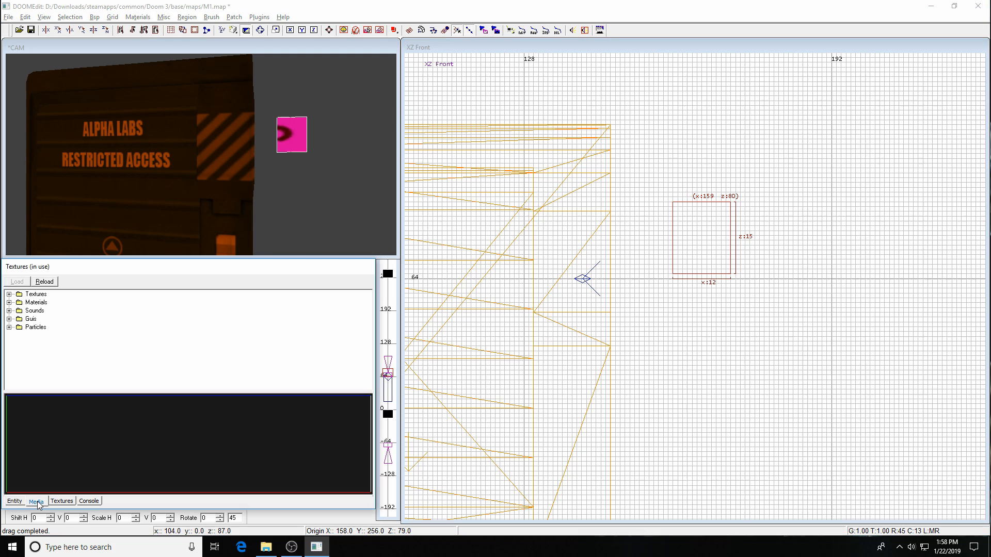
{"action": "double_click", "coordinate": [11, 295]}
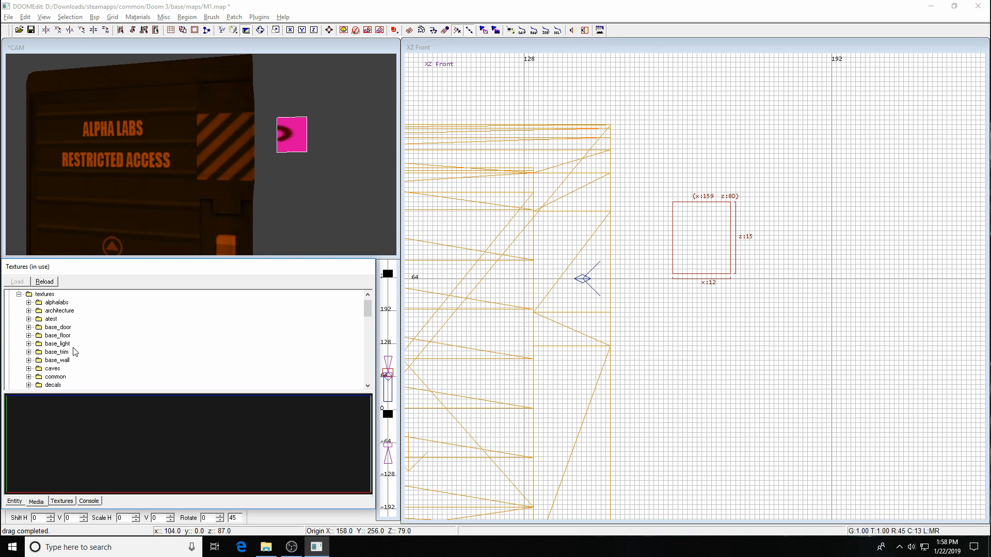
{"action": "left_click", "coordinate": [29, 377]}
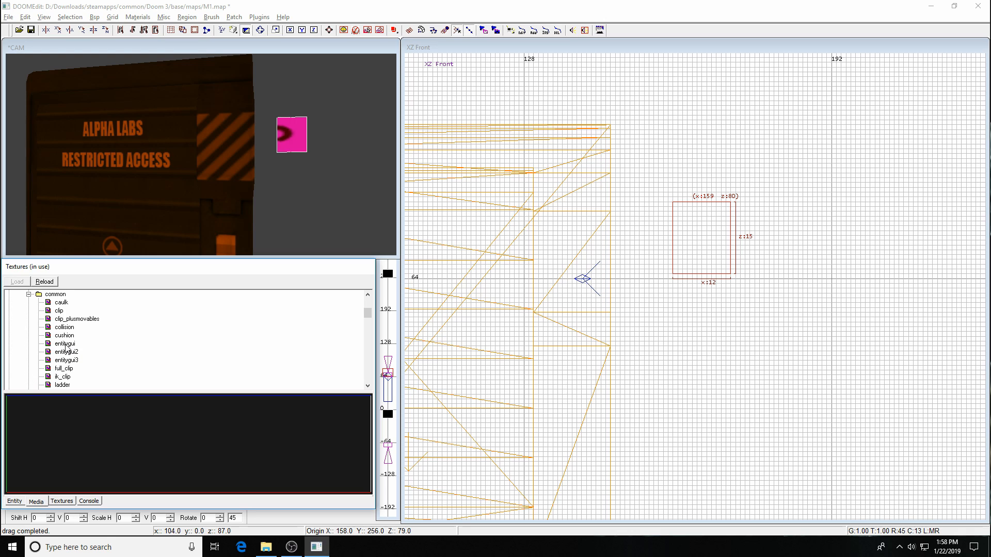
{"action": "left_click", "coordinate": [65, 344]}
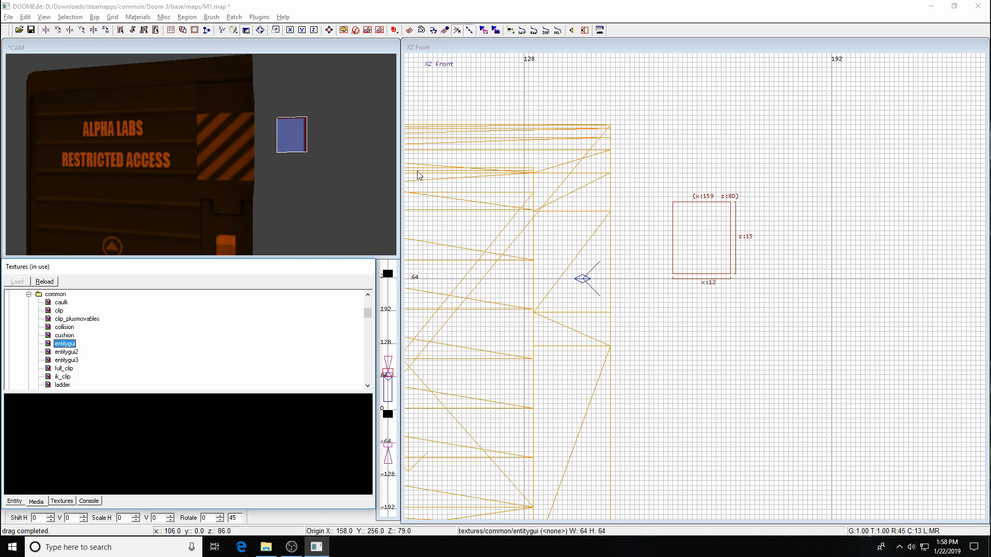
{"action": "key", "text": "s"}
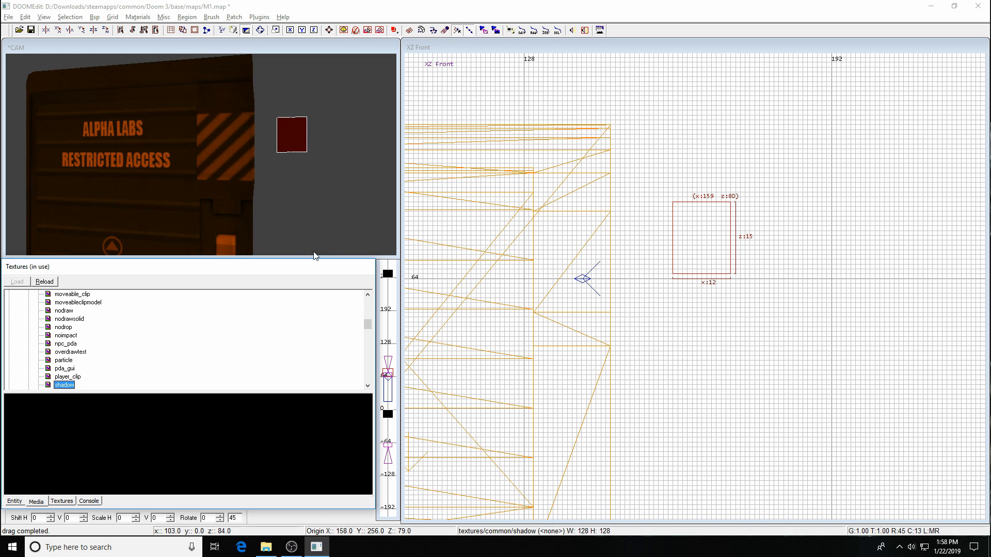
{"action": "left_click_drag", "start_coordinate": [368, 325], "coordinate": [373, 319]}
{"action": "left_click", "coordinate": [69, 337]}
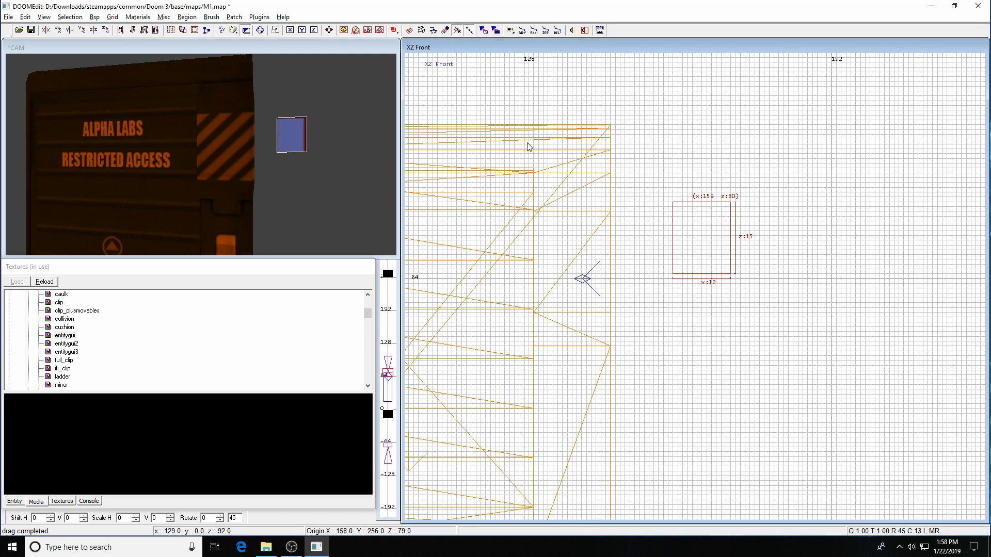
Fit the entitygui texture to the patch at width 1 and height 1, and flip it in Y so its text reads correctly
{"action": "key", "text": "s"}
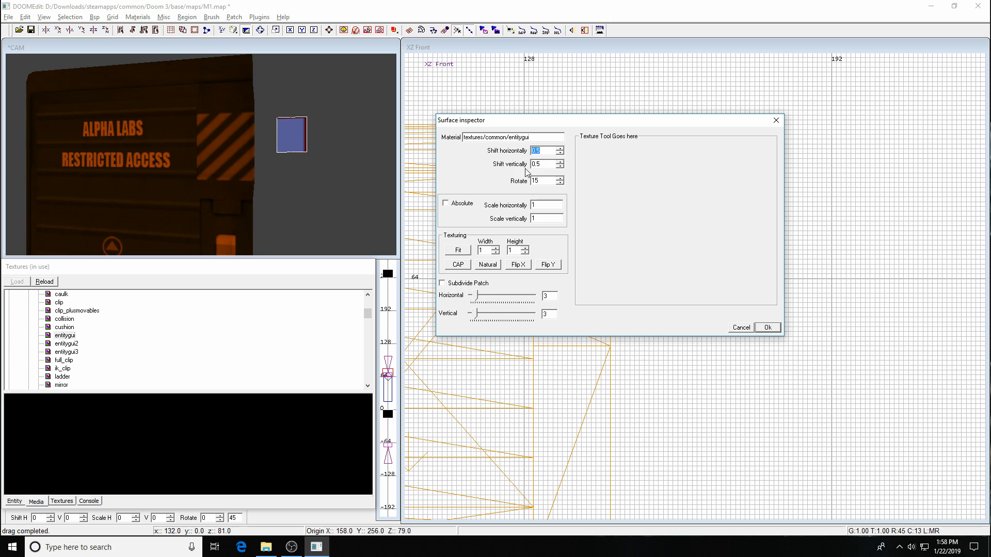
{"action": "left_click", "coordinate": [457, 252]}
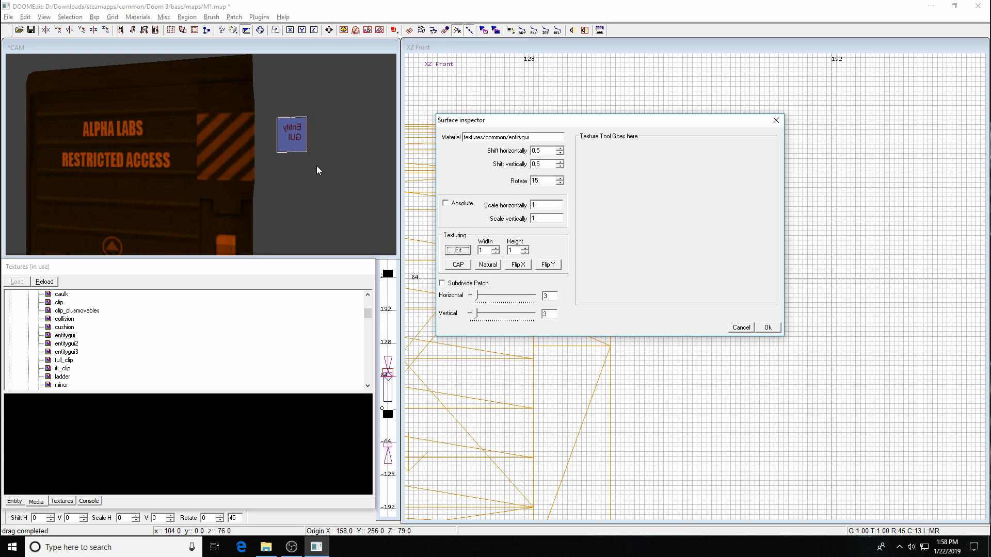
{"action": "left_click", "coordinate": [519, 265]}
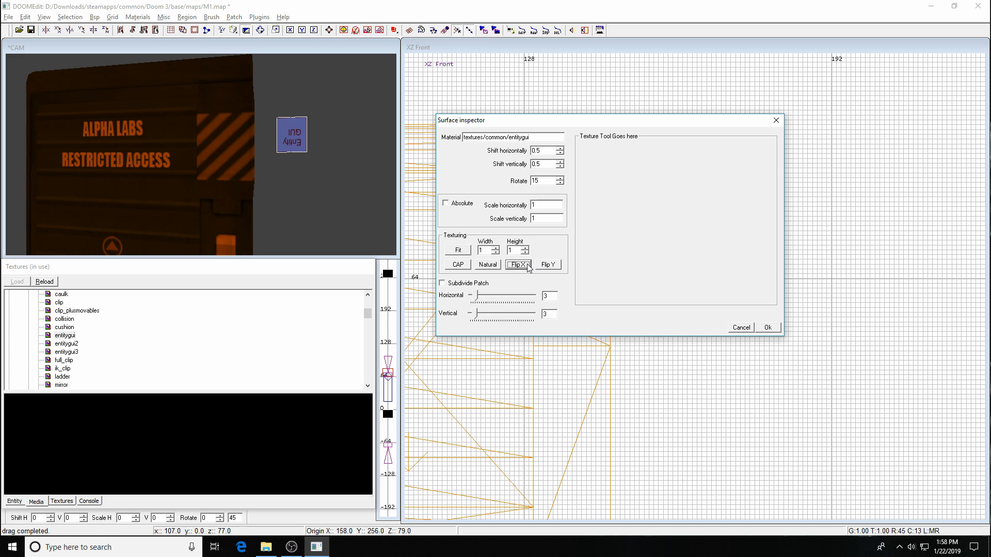
{"action": "left_click", "coordinate": [525, 264]}
{"action": "left_click", "coordinate": [548, 266]}
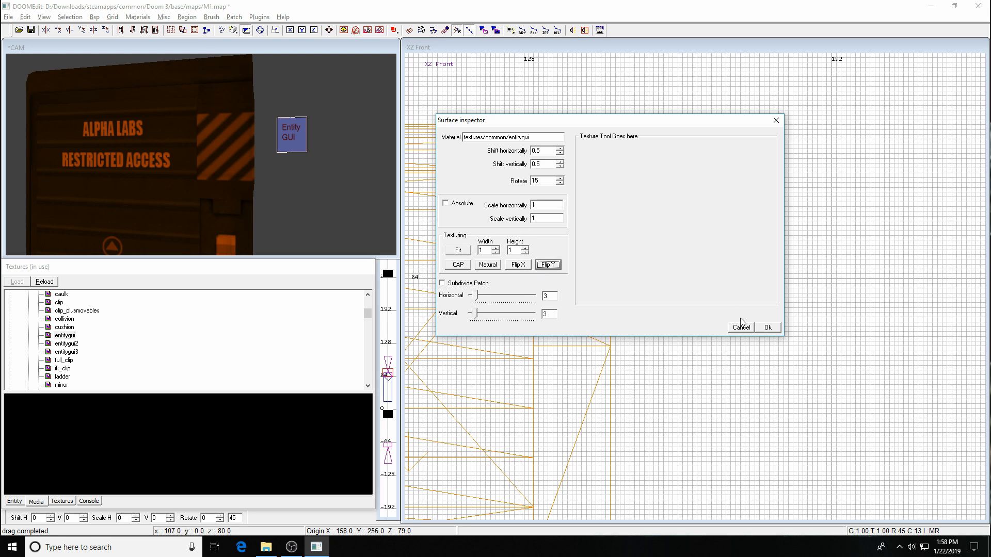
{"action": "left_click", "coordinate": [768, 327]}
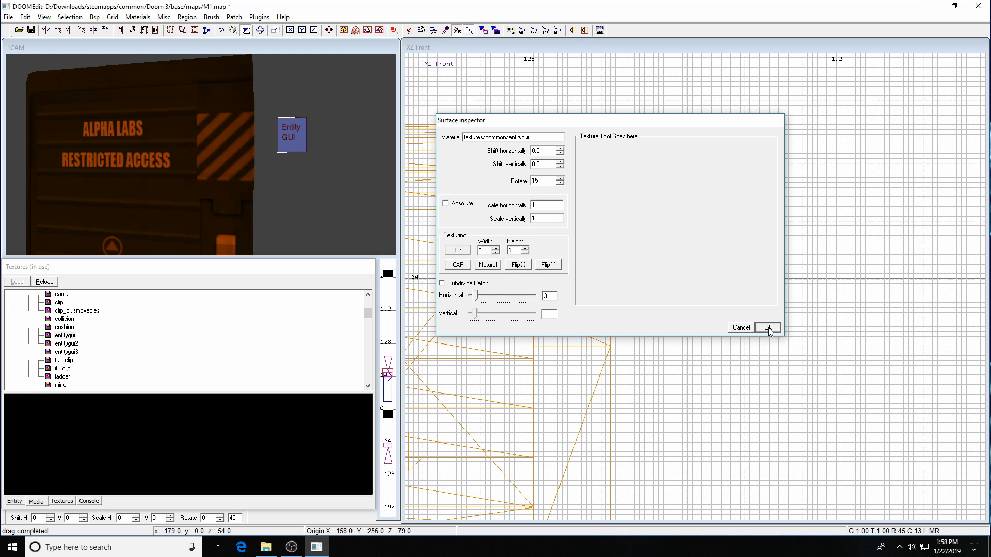
Convert the selected entitygui patch into a func_static entity
{"action": "left_click", "coordinate": [289, 145], "text": "shift"}
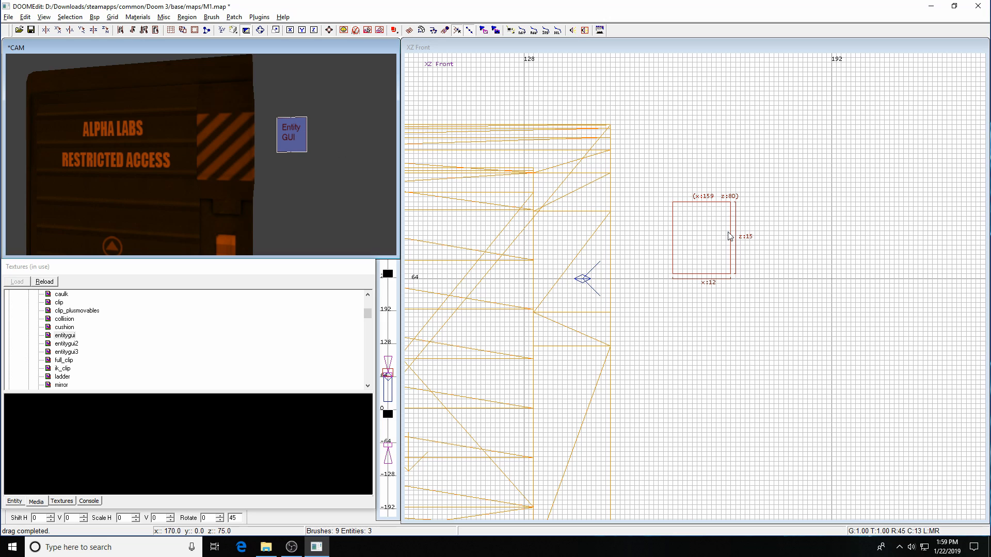
{"action": "right_click", "coordinate": [777, 210]}
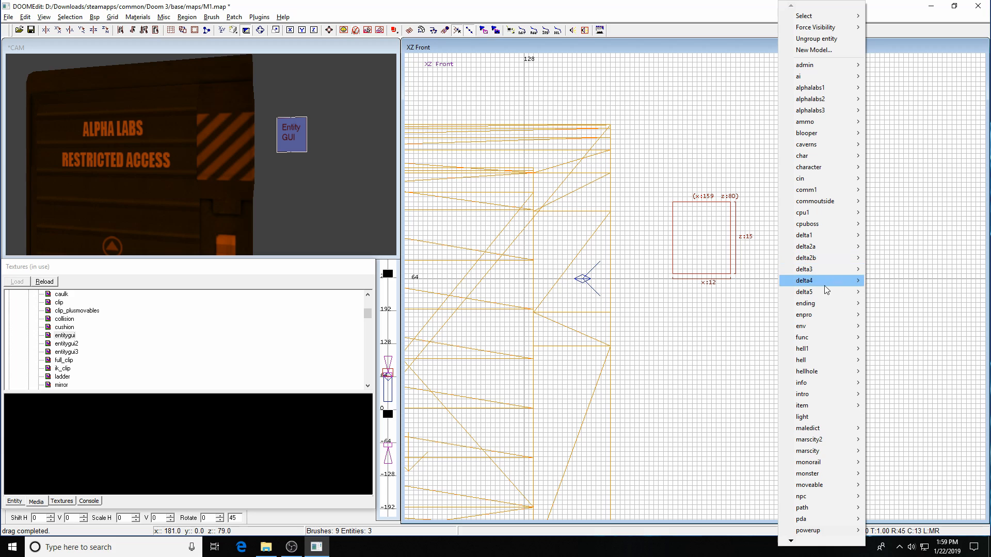
{"action": "mouse_move", "coordinate": [832, 274]}
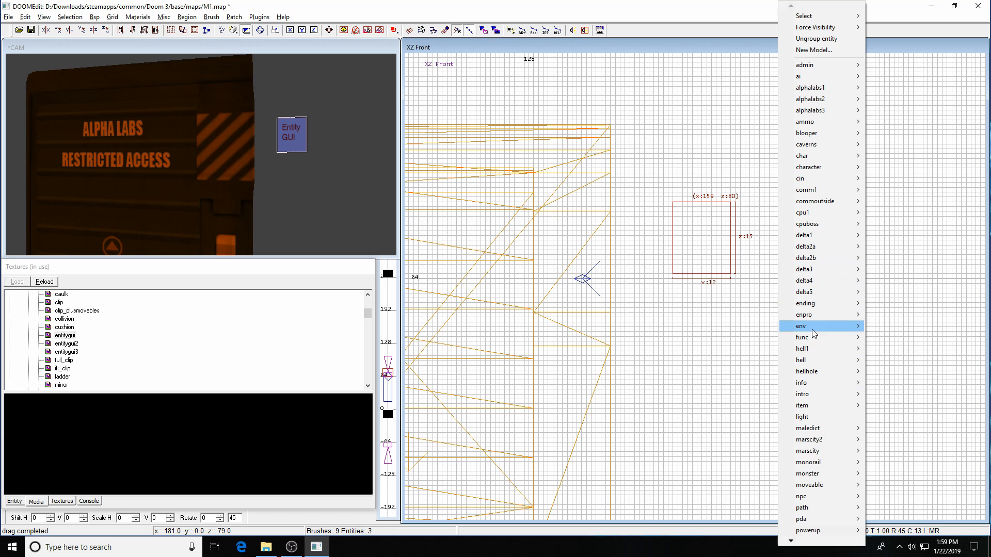
{"action": "mouse_move", "coordinate": [826, 337]}
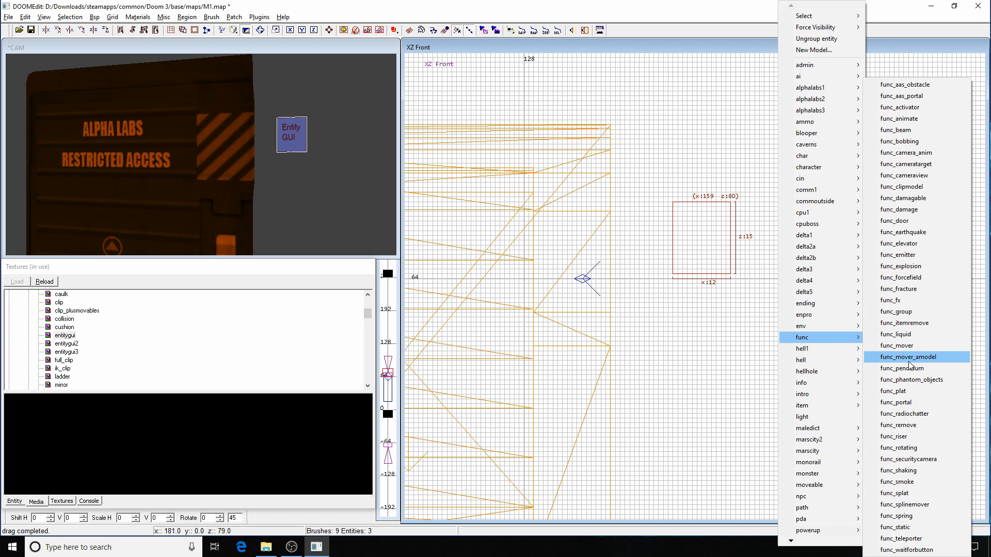
{"action": "left_click", "coordinate": [901, 527]}
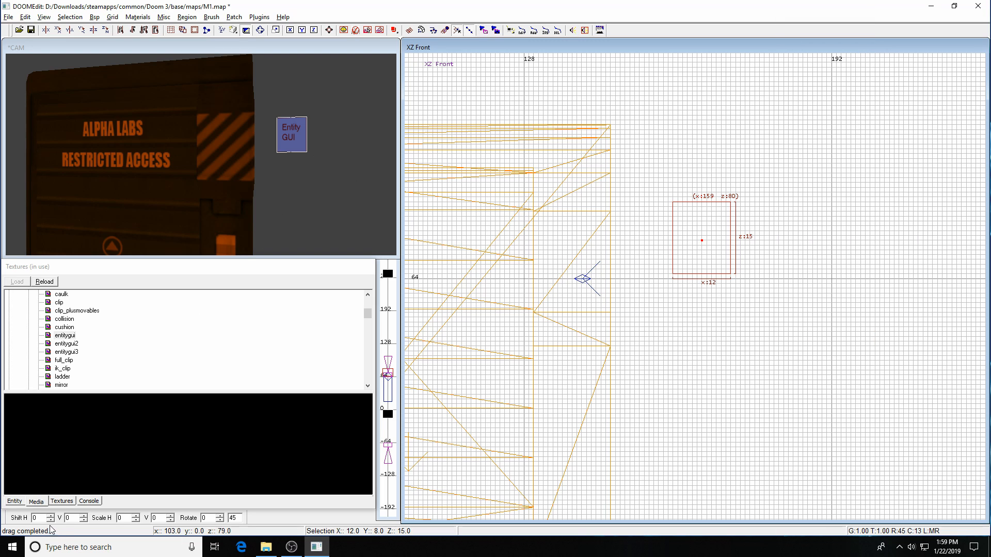
Reselect the func_static patch and enter gui as the key in its entity properties
{"action": "left_click", "coordinate": [15, 501]}
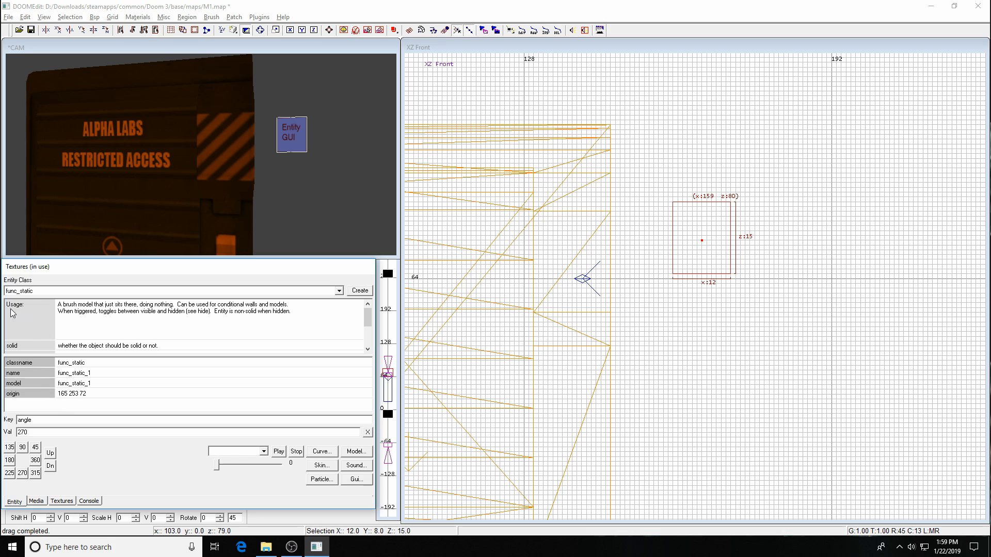
{"action": "left_click", "coordinate": [296, 147]}
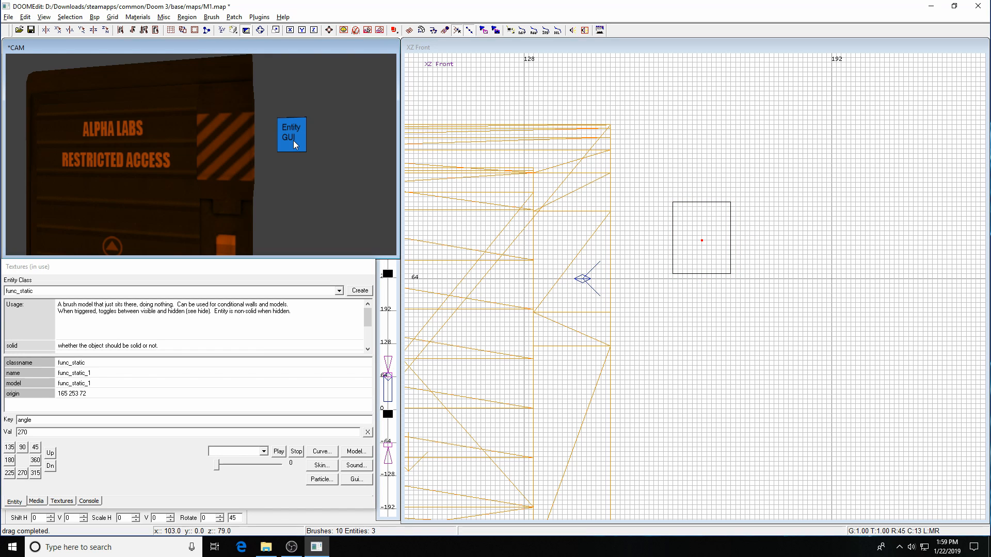
{"action": "left_click", "coordinate": [295, 147], "text": "shift"}
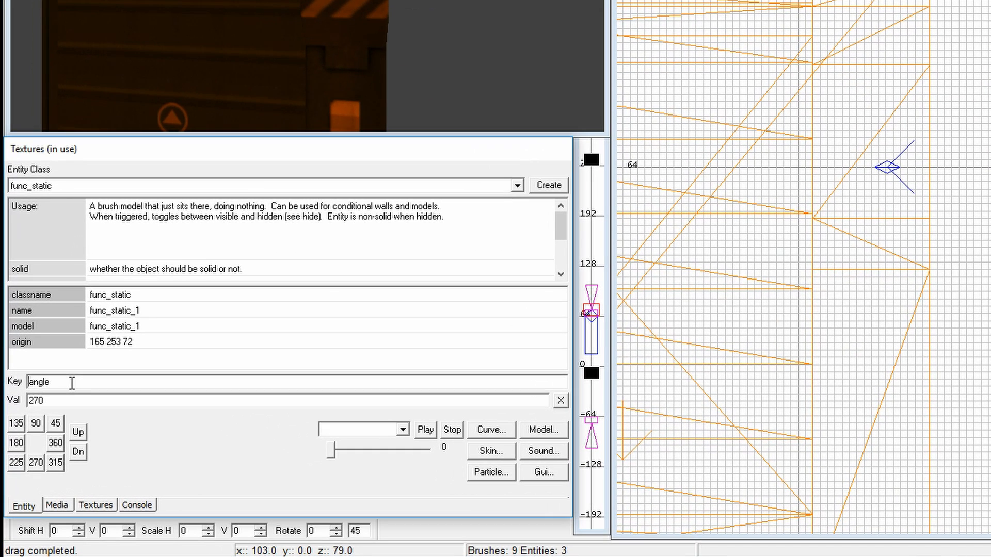
{"action": "key", "text": "Delete"}
{"action": "key", "text": "Delete"}
{"action": "key", "text": "Delete"}
{"action": "key", "text": "Delete"}
{"action": "key", "text": "Delete"}
{"action": "type", "text": "gui"}
{"action": "key", "text": "Return"}
{"action": "key", "text": "Delete"}
Assign cabinet.gui from the base/guis/controlpanels folder to the func_static patch
{"action": "left_click", "coordinate": [547, 472]}
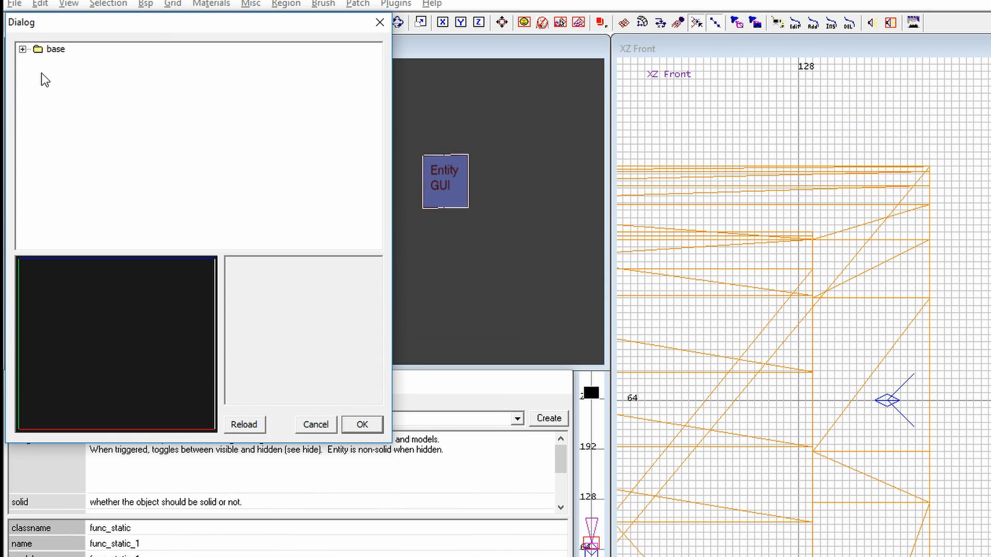
{"action": "left_click", "coordinate": [23, 49]}
{"action": "left_click", "coordinate": [38, 62]}
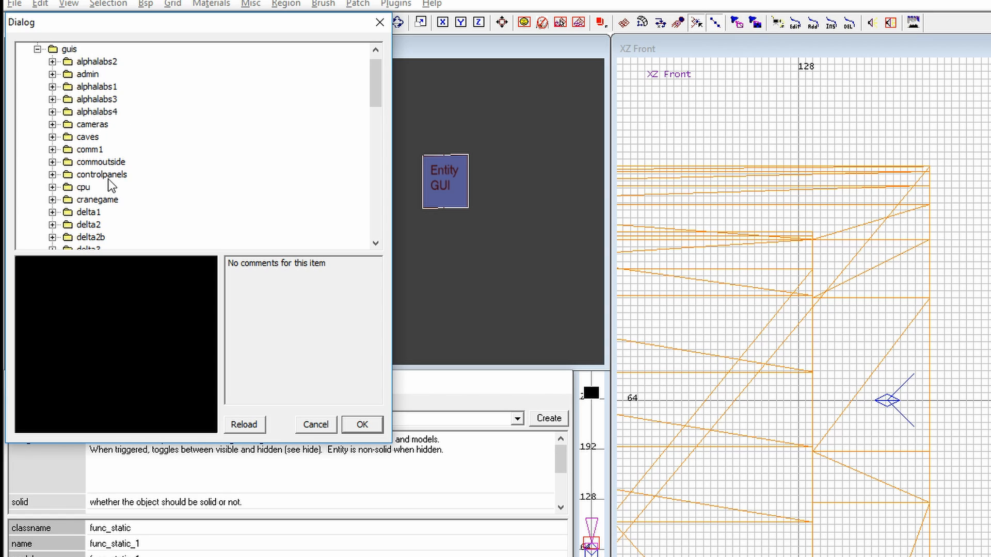
{"action": "left_click", "coordinate": [52, 175]}
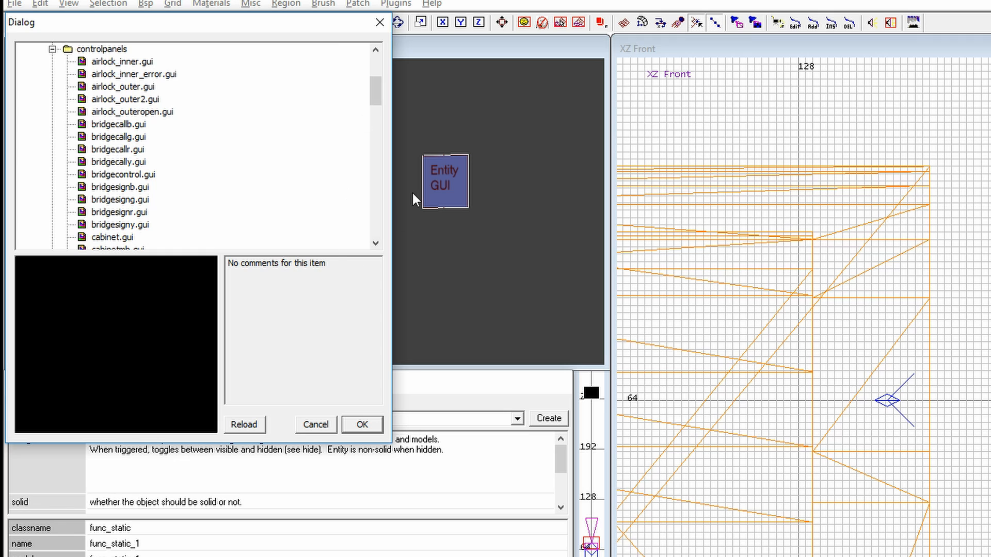
{"action": "left_click", "coordinate": [375, 243]}
{"action": "left_click", "coordinate": [375, 243]}
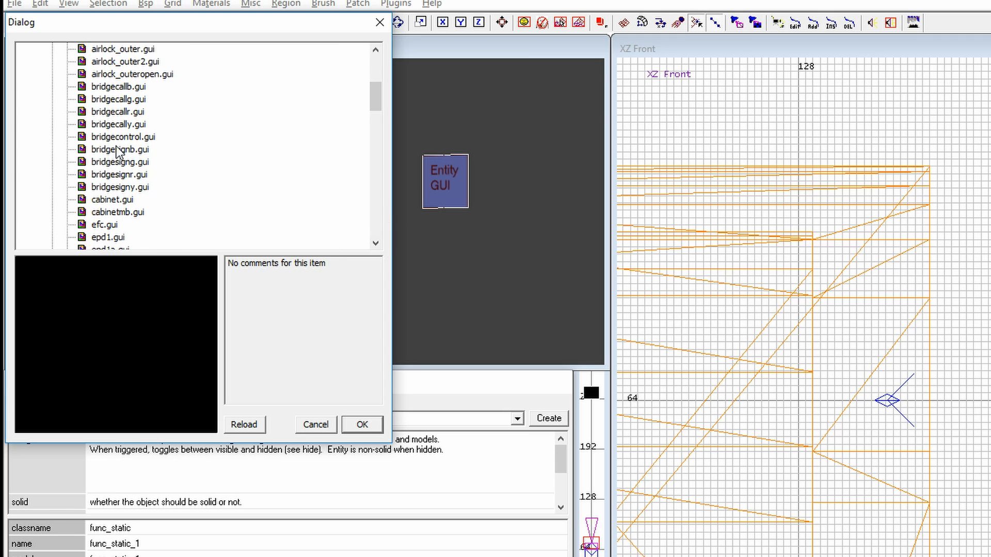
{"action": "left_click", "coordinate": [114, 200]}
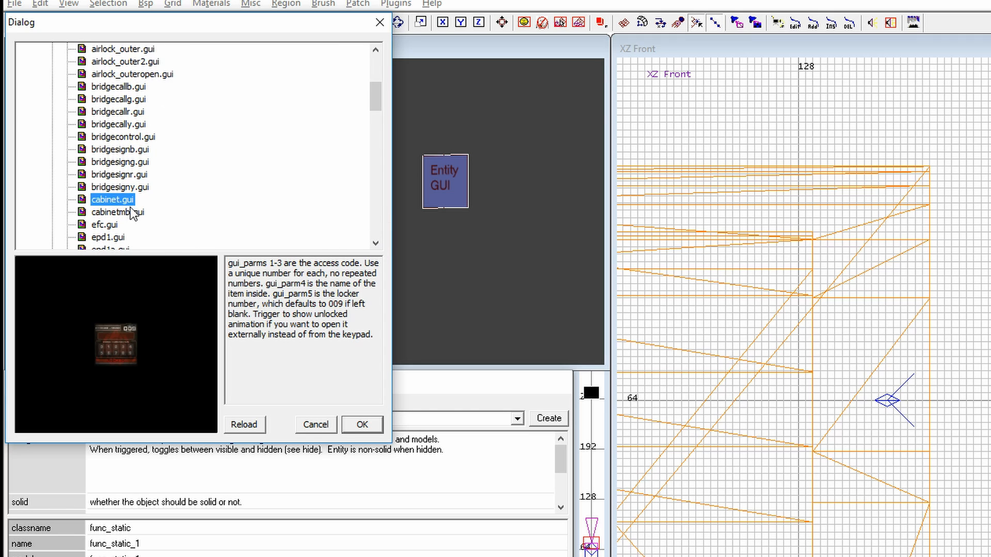
{"action": "left_click", "coordinate": [364, 425]}
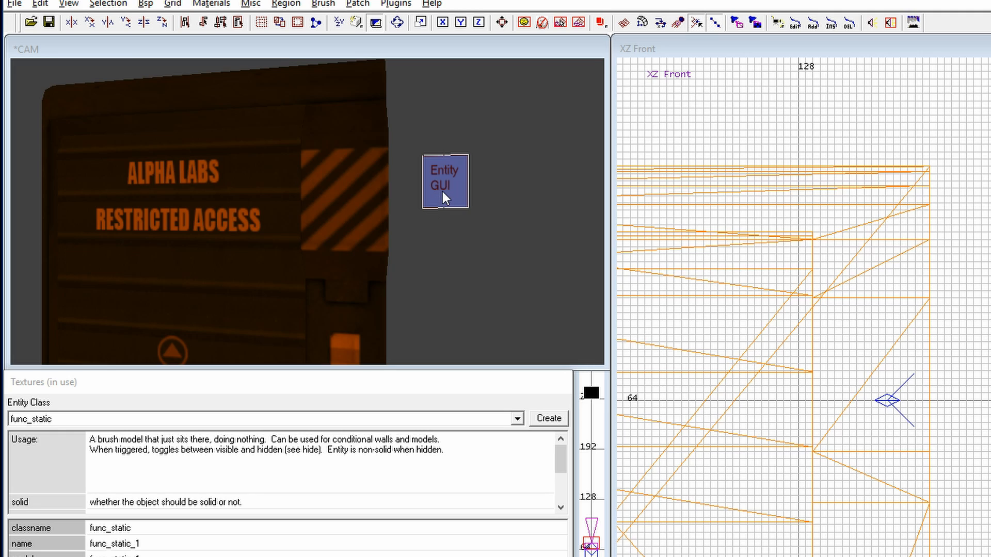
Preview the GUI patch in the realtime render and examine its keypad up close
{"action": "key", "text": "Escape"}
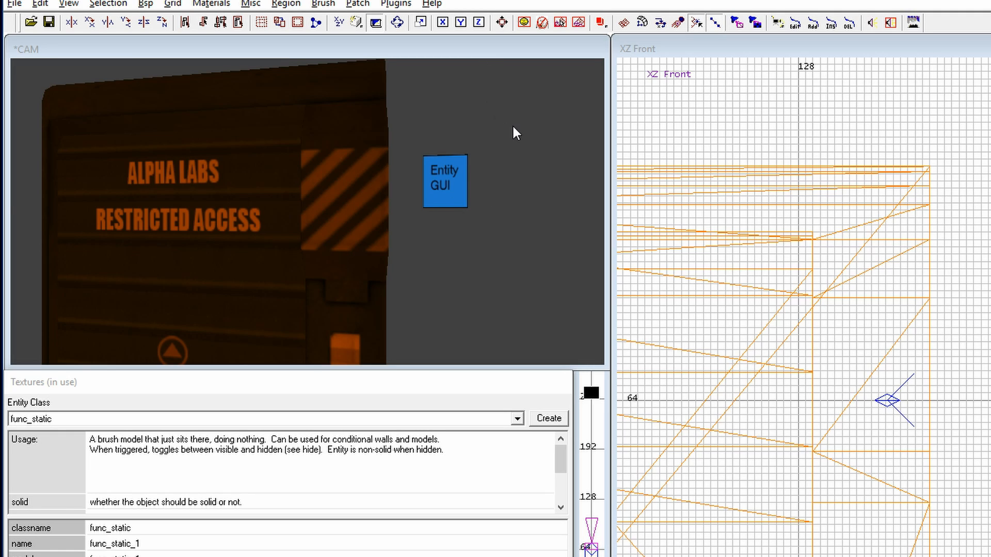
{"action": "key", "text": "Right"}
{"action": "key", "text": "Up"}
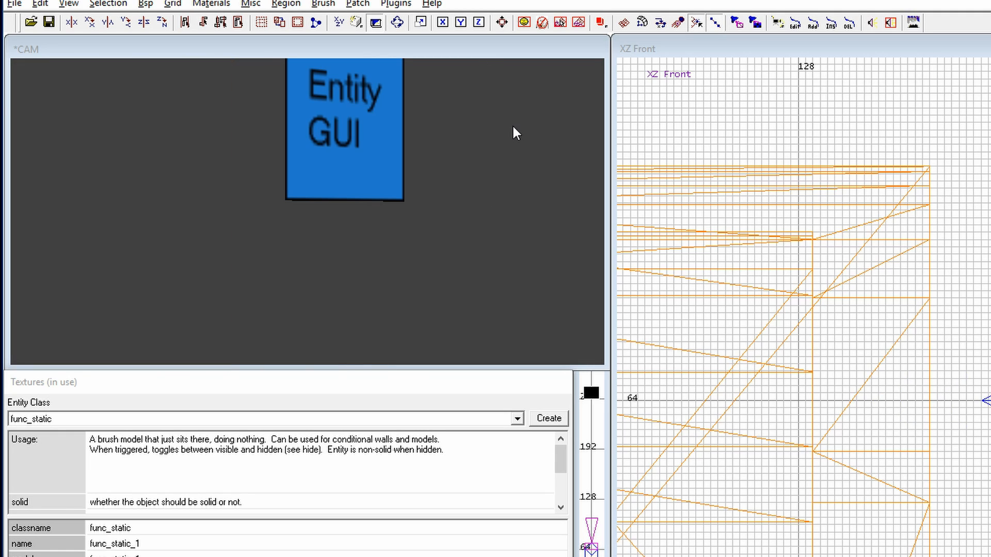
{"action": "key", "text": "Down"}
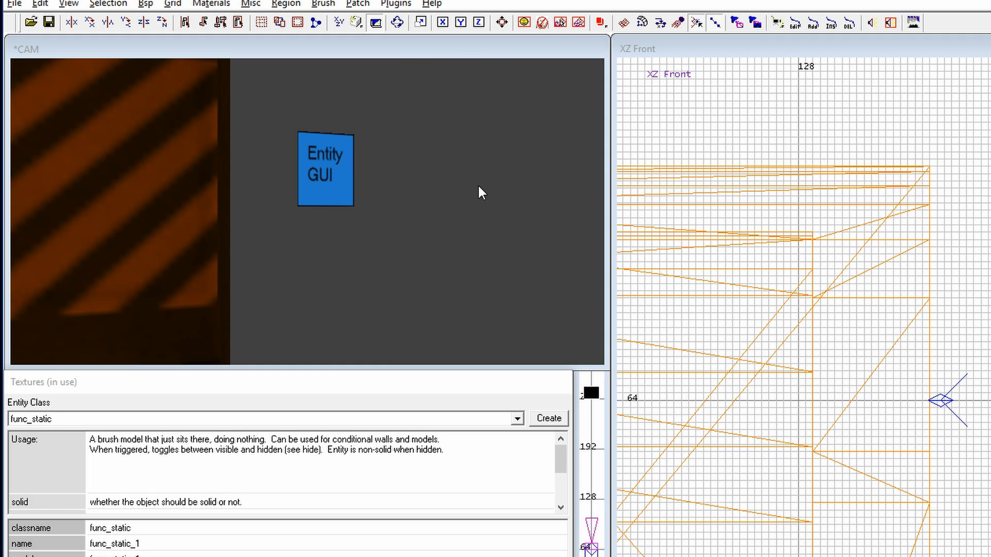
{"action": "key", "text": "F3"}
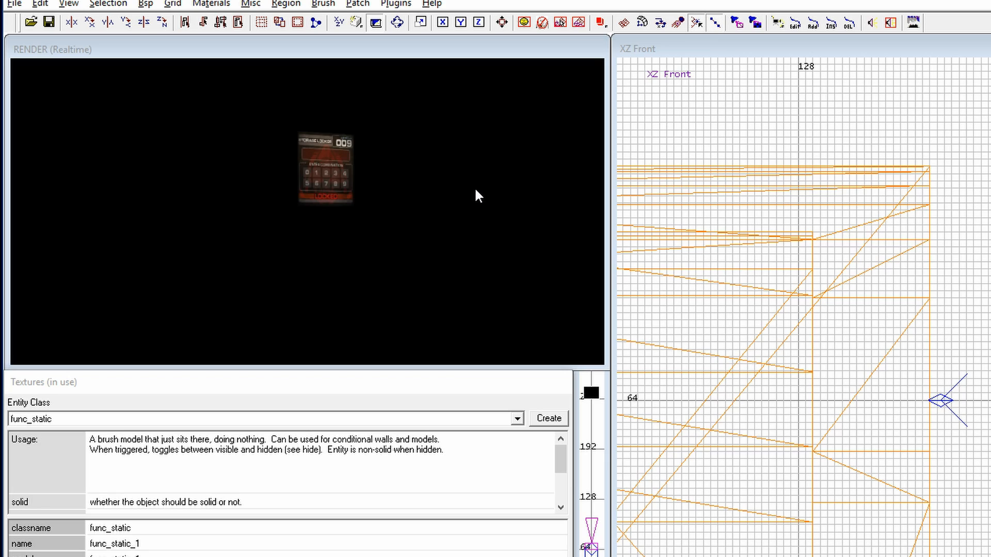
{"action": "scroll", "coordinate": [326, 197], "scroll_direction": "up", "scroll_amount": 3}
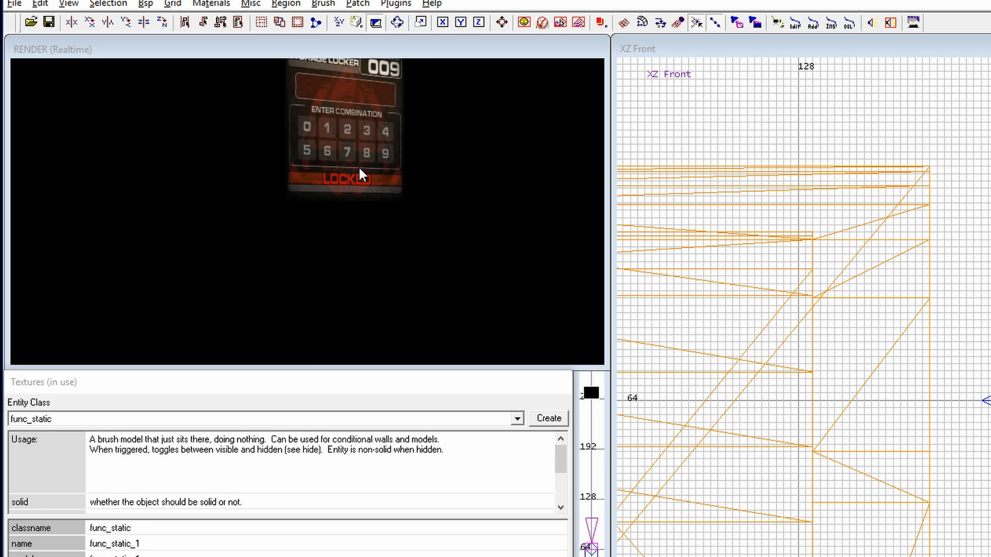
{"action": "key", "text": "F3"}
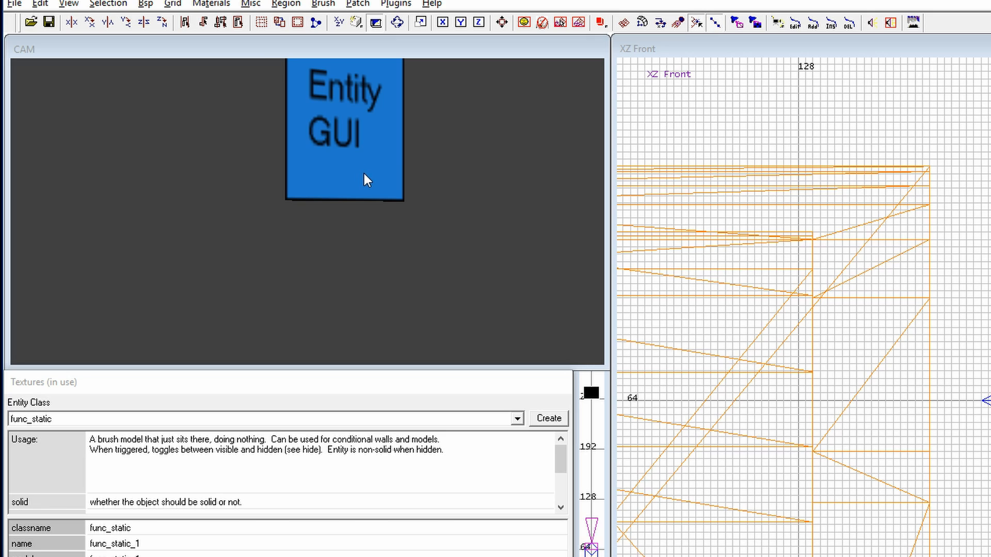
{"action": "scroll", "coordinate": [365, 180], "scroll_direction": "down", "scroll_amount": 5}
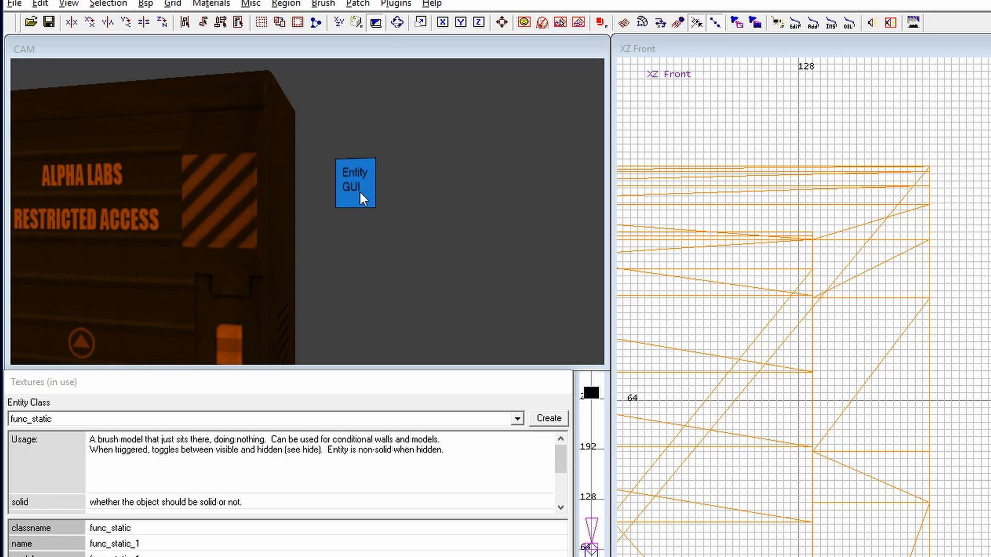
Add the key s_shader with the value guisounds to the func_static GUI patch
{"action": "left_click", "coordinate": [364, 198], "text": "shift"}
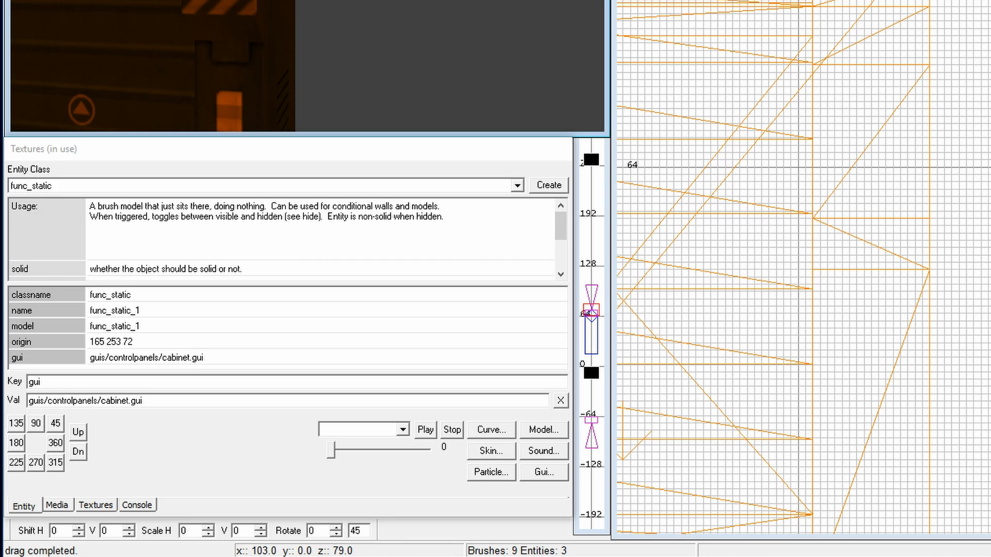
{"action": "left_click", "coordinate": [88, 382]}
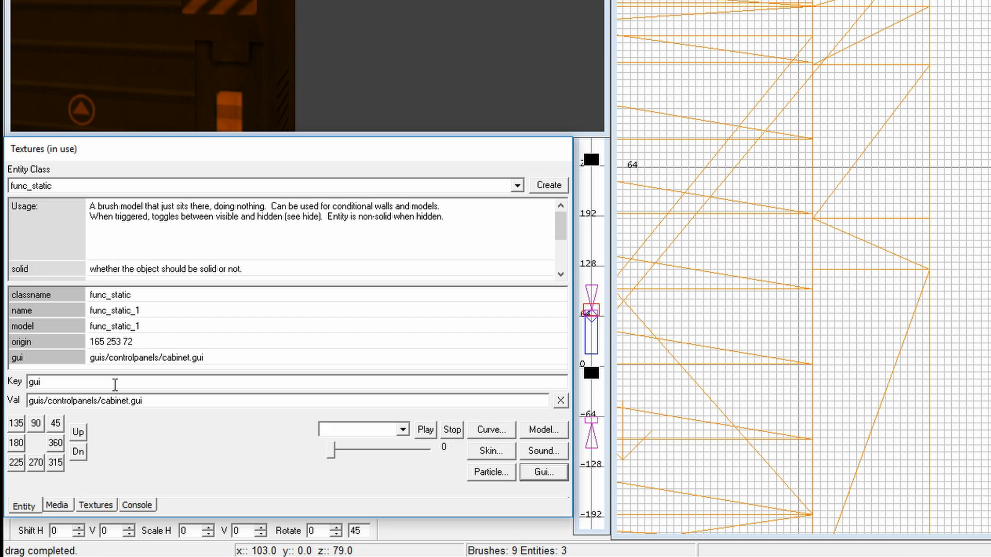
{"action": "key", "text": "Delete"}
{"action": "type", "text": "s_shader"}
{"action": "key", "text": "Tab"}
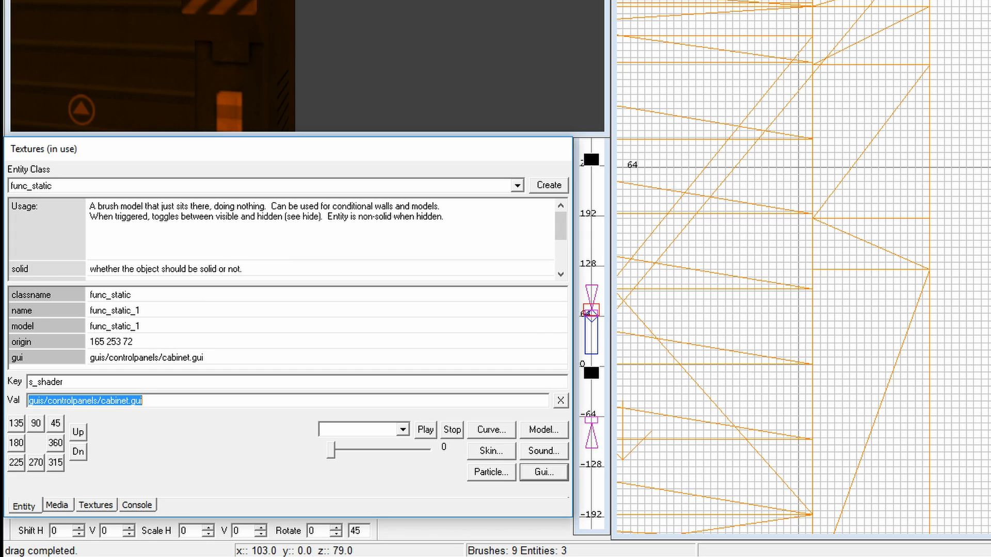
{"action": "type", "text": "guis"}
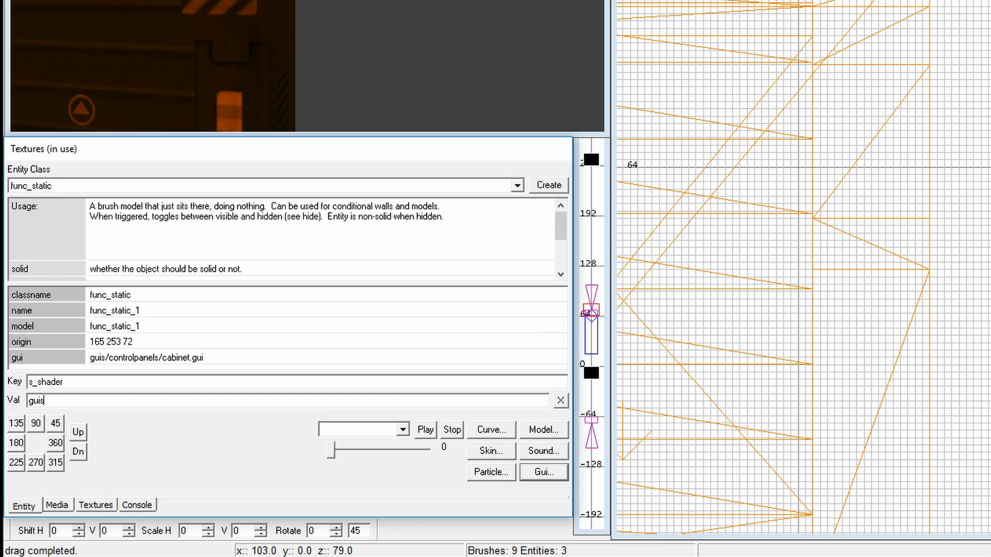
{"action": "type", "text": "sounds"}
{"action": "key", "text": "BackSpace"}
{"action": "key", "text": "BackSpace"}
{"action": "key", "text": "BackSpace"}
{"action": "key", "text": "BackSpace"}
{"action": "key", "text": "BackSpace"}
{"action": "key", "text": "BackSpace"}
{"action": "key", "text": "BackSpace"}
{"action": "key", "text": "BackSpace"}
{"action": "key", "text": "BackSpace"}
{"action": "key", "text": "BackSpace"}
{"action": "type", "text": "guisound"}
{"action": "key", "text": "Return"}
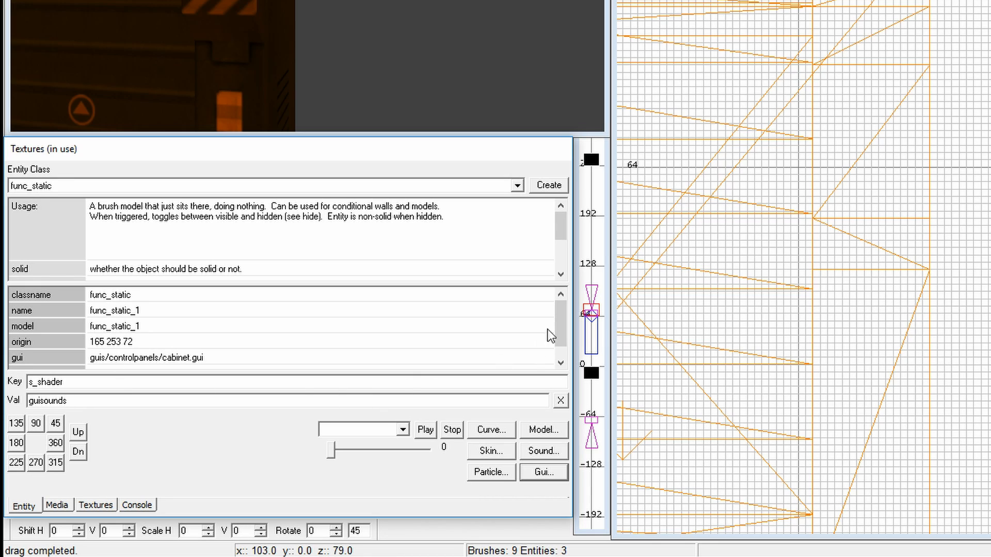
{"action": "left_click_drag", "start_coordinate": [560, 329], "coordinate": [559, 339]}
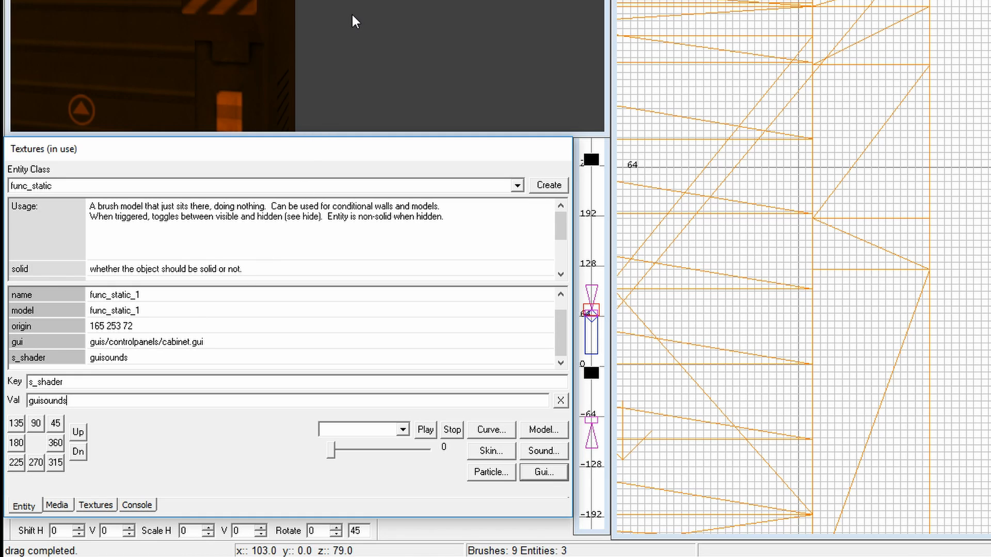
Add the key gui_parm1 with the value 1 to the GUI patch's entity properties
{"action": "left_click", "coordinate": [77, 382]}
{"action": "key", "text": "BackSpace"}
{"action": "key", "text": "BackSpace"}
{"action": "key", "text": "BackSpace"}
{"action": "key", "text": "BackSpace"}
{"action": "key", "text": "BackSpace"}
{"action": "key", "text": "BackSpace"}
{"action": "key", "text": "BackSpace"}
{"action": "key", "text": "BackSpace"}
{"action": "type", "text": "gui_par"}
{"action": "type", "text": "1"}
{"action": "key", "text": "Tab"}
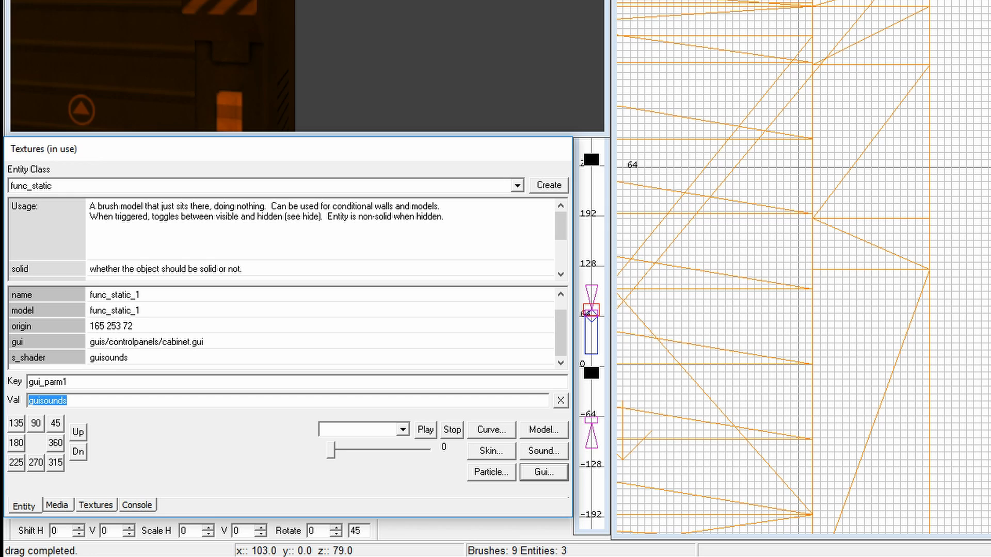
{"action": "type", "text": "1"}
{"action": "key", "text": "Return"}
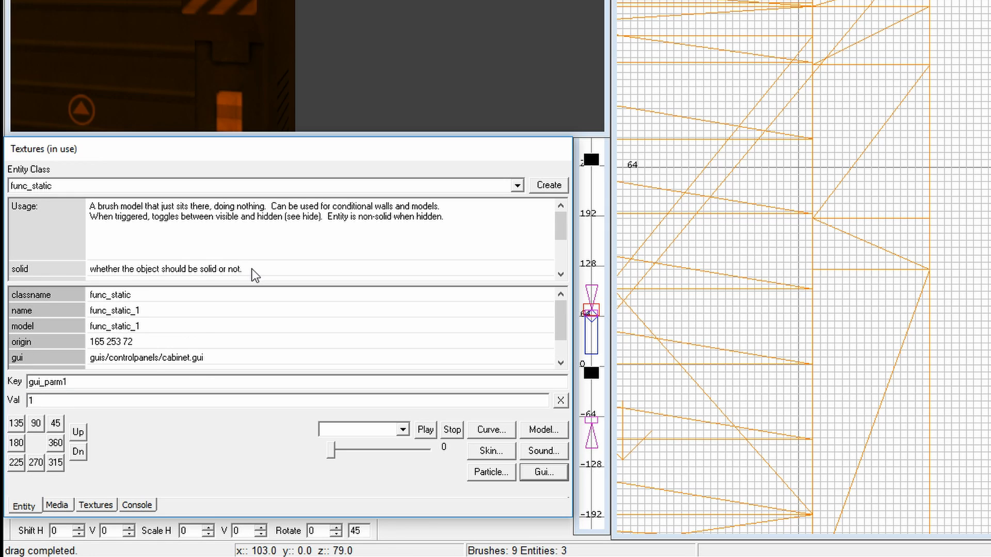
{"action": "scroll", "coordinate": [560, 325], "scroll_direction": "down", "scroll_amount": 1}
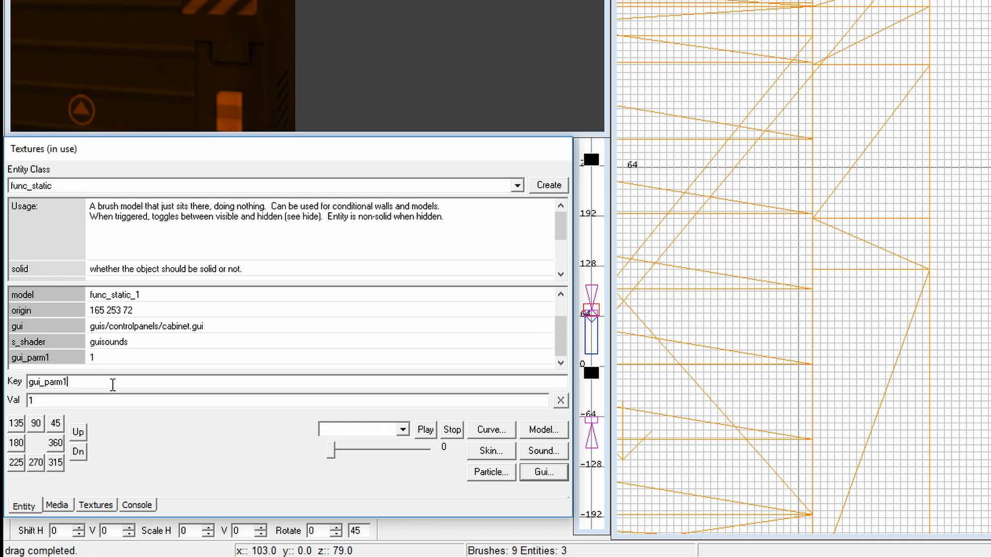
Add the key gui_parm2 with the value 2 to the GUI patch's entity properties
{"action": "key", "text": "BackSpace"}
{"action": "type", "text": "2"}
{"action": "key", "text": "Tab"}
{"action": "key", "text": "BackSpace"}
{"action": "type", "text": "2"}
{"action": "key", "text": "Return"}
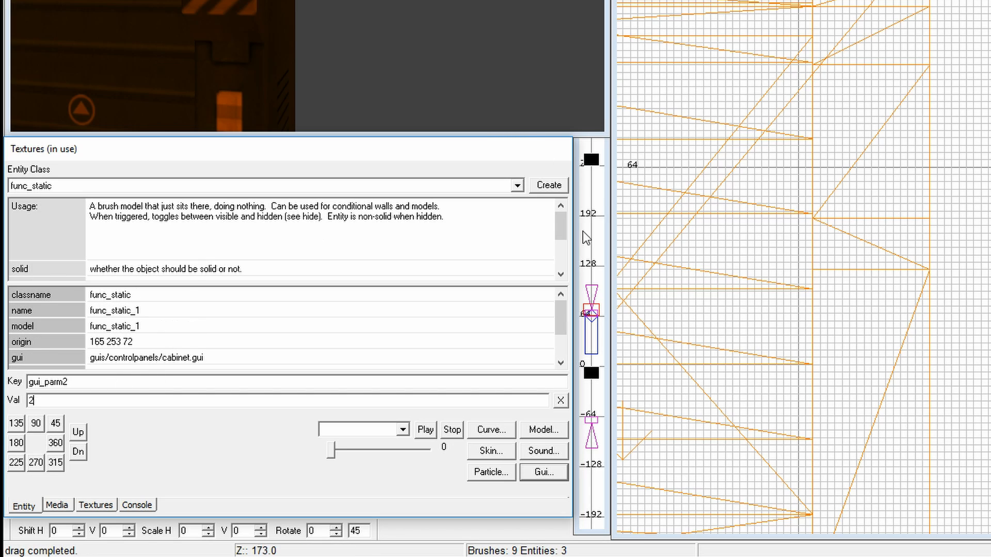
{"action": "left_click_drag", "start_coordinate": [562, 316], "coordinate": [562, 338]}
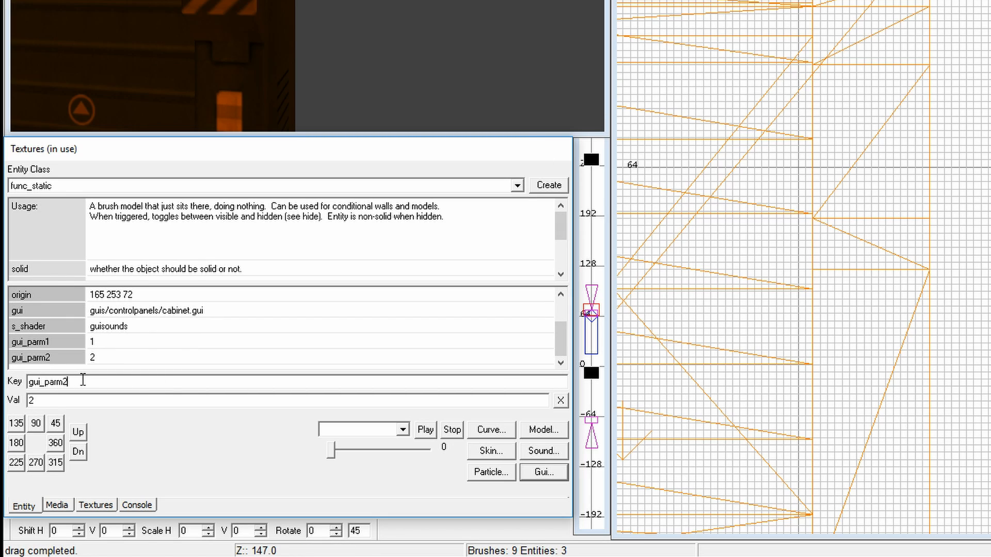
Add the key gui_parm3 with the value 3 to the GUI patch's entity properties
{"action": "key", "text": "BackSpace"}
{"action": "type", "text": "3"}
{"action": "key", "text": "Tab"}
{"action": "key", "text": "BackSpace"}
{"action": "type", "text": "3"}
{"action": "key", "text": "Return"}
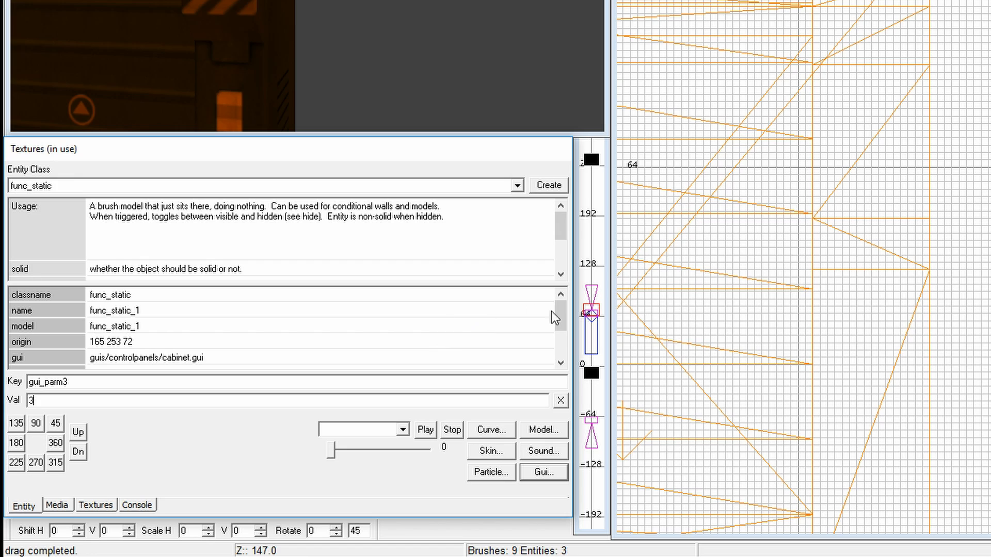
{"action": "left_click_drag", "start_coordinate": [561, 316], "coordinate": [560, 342]}
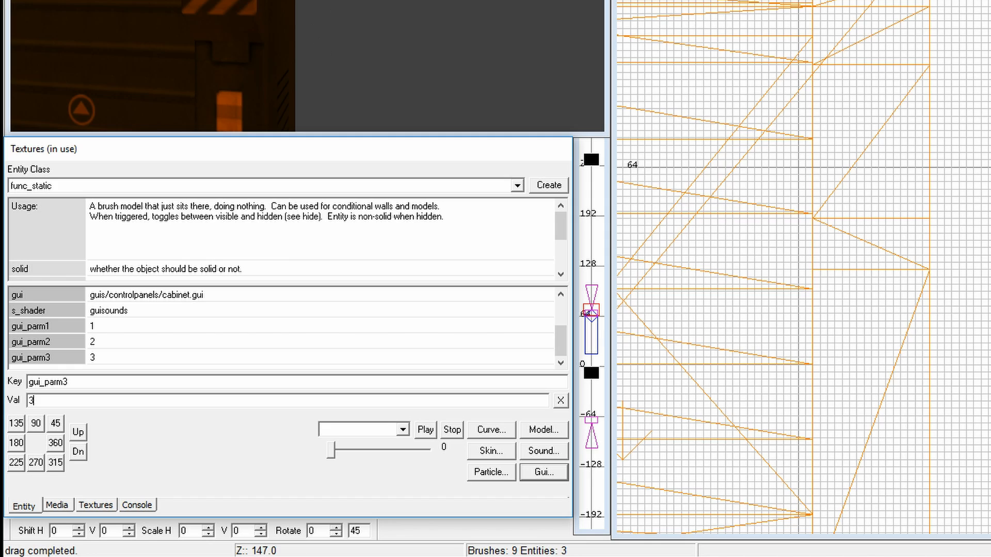
Add the key gui_parm4 with the value Goodies to the GUI patch's entity properties
{"action": "left_click", "coordinate": [128, 387]}
{"action": "key", "text": "BackSpace"}
{"action": "type", "text": "4"}
{"action": "key", "text": "Tab"}
{"action": "key", "text": "BackSpace"}
{"action": "type", "text": "Goodies"}
{"action": "key", "text": "Return"}
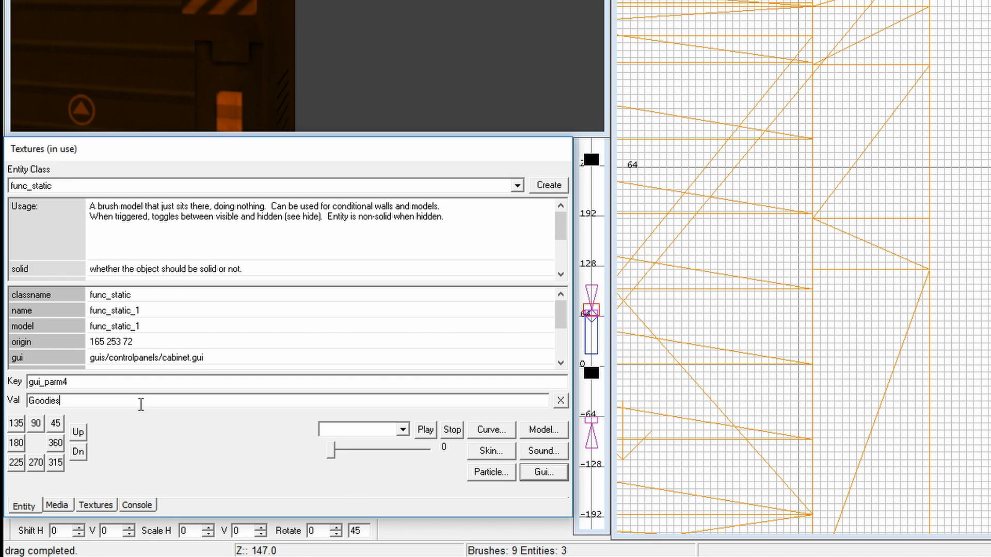
{"action": "left_click_drag", "start_coordinate": [560, 313], "coordinate": [560, 356]}
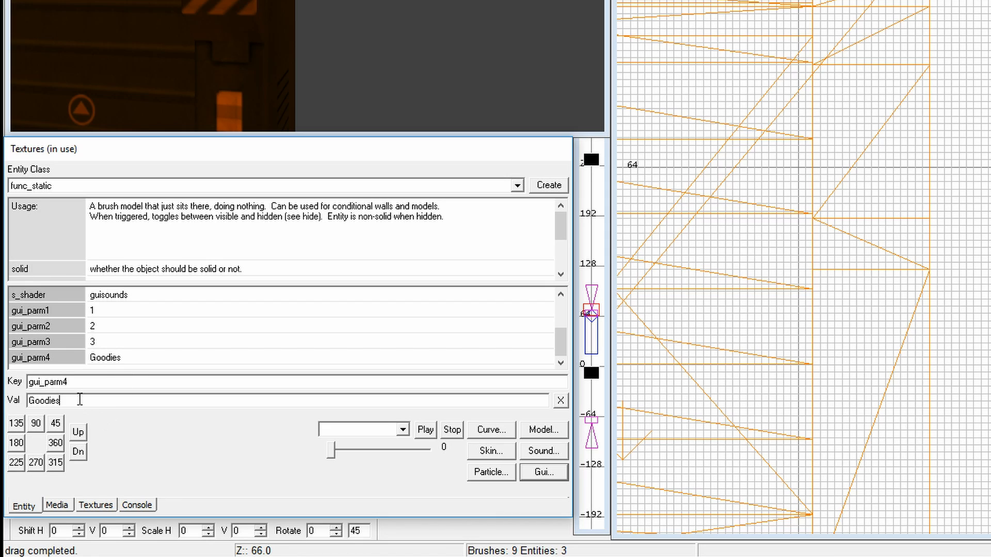
Add the key gui_parm5 with the value 666 to the GUI patch's entity properties
{"action": "left_click", "coordinate": [73, 382]}
{"action": "key", "text": "BackSpace"}
{"action": "type", "text": "5"}
{"action": "key", "text": "Tab"}
{"action": "type", "text": "666"}
{"action": "key", "text": "Return"}
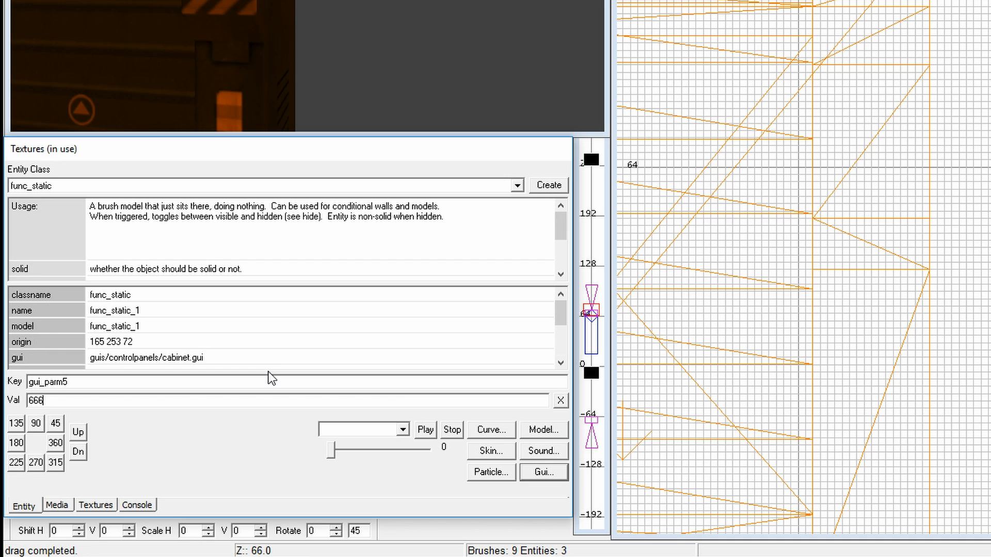
{"action": "scroll", "coordinate": [556, 338], "scroll_direction": "down", "scroll_amount": 3}
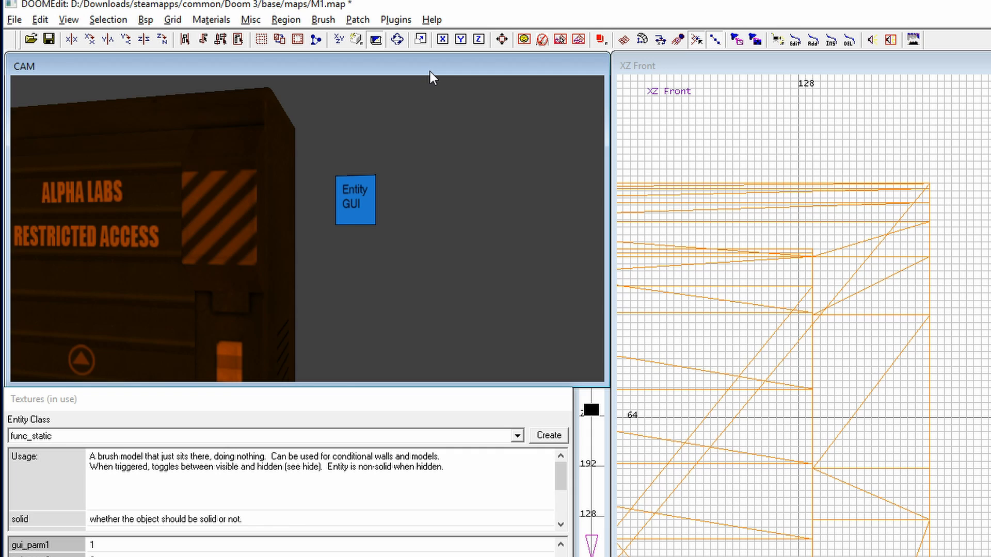
Check the GUI patch in the realtime render and examine its placement beside the cabinet from several camera positions
{"action": "key", "text": "F3"}
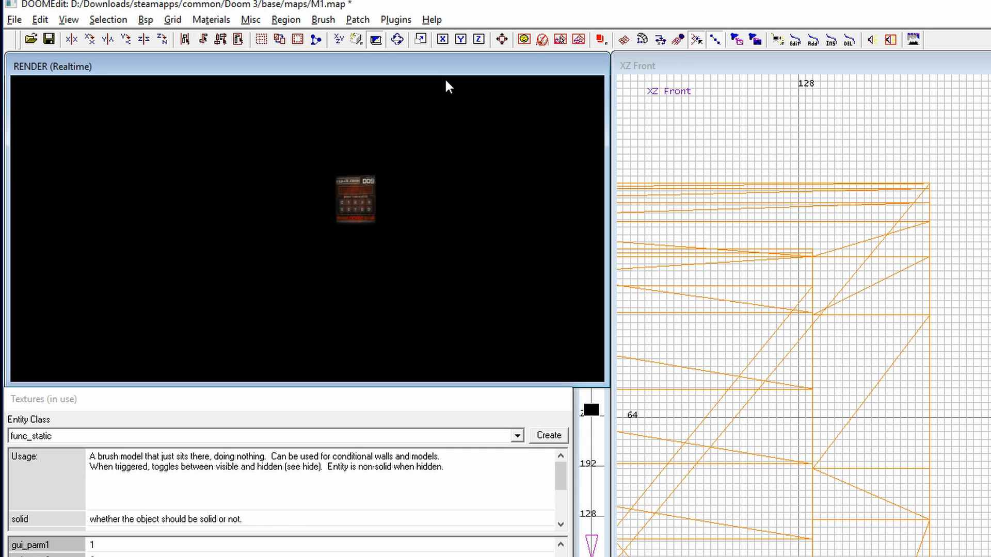
{"action": "key", "text": "F3"}
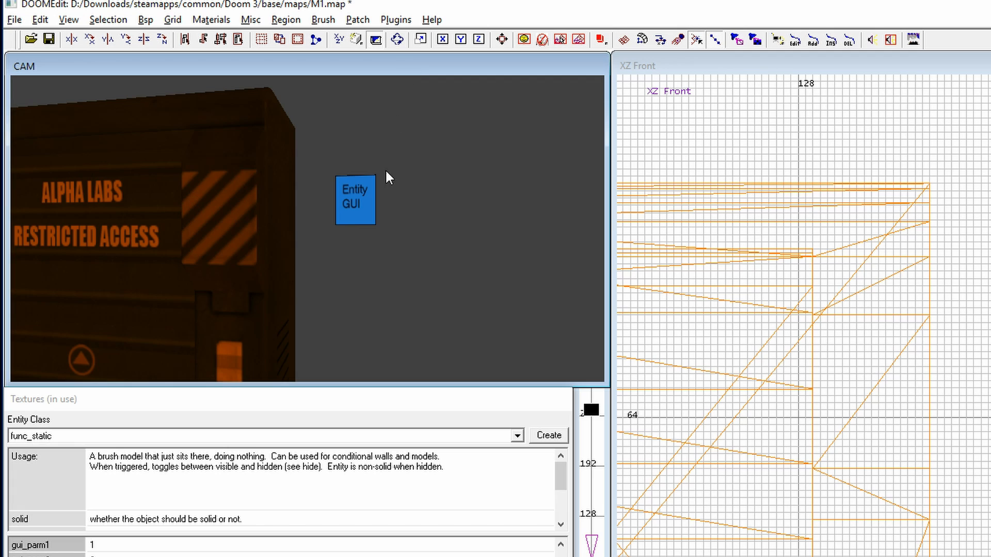
{"action": "key", "text": "Down"}
{"action": "key", "text": "Down"}
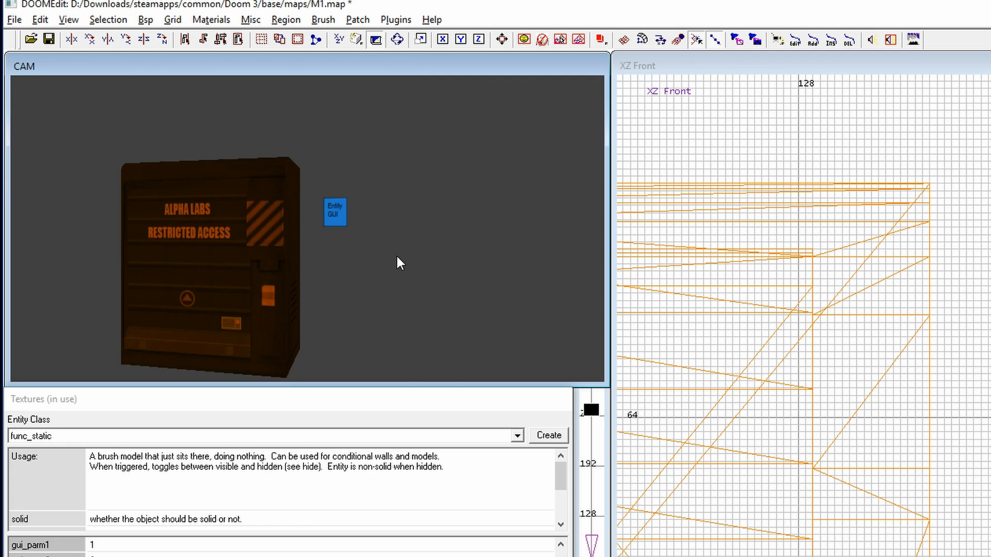
{"action": "key", "text": "Left"}
{"action": "key", "text": "Up"}
{"action": "key", "text": "Right"}
{"action": "key", "text": "Left"}
{"action": "key", "text": "Up"}
{"action": "key", "text": "Down"}
{"action": "key", "text": "Right"}
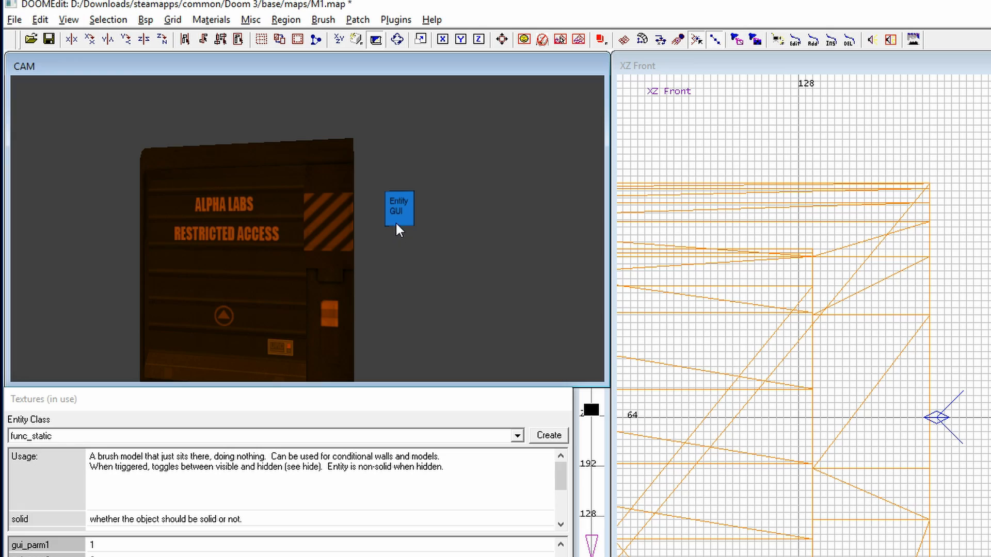
Link the func_static GUI patch to the storage cabinet so that the panel targets it, and reselect the patch
{"action": "left_click", "coordinate": [406, 212]}
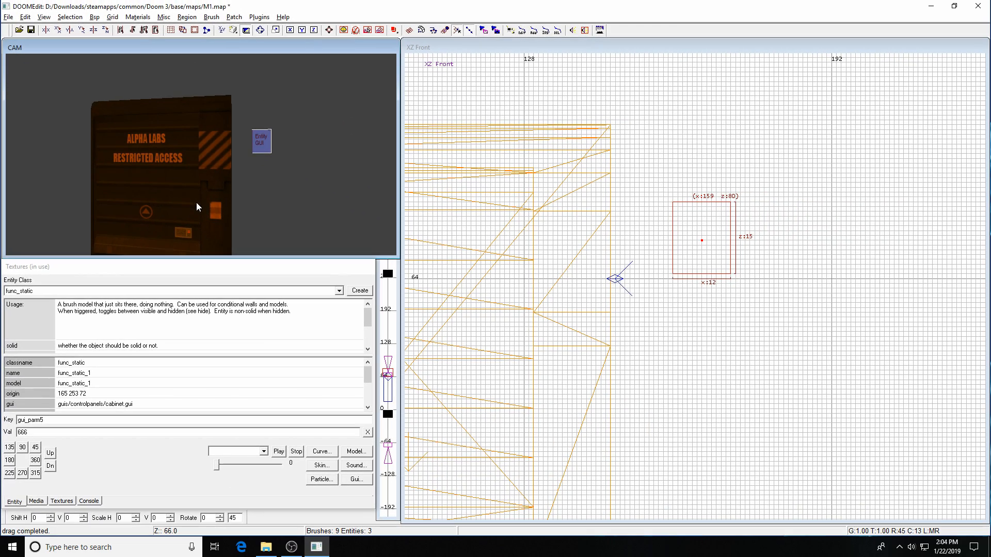
{"action": "left_click", "coordinate": [532, 267]}
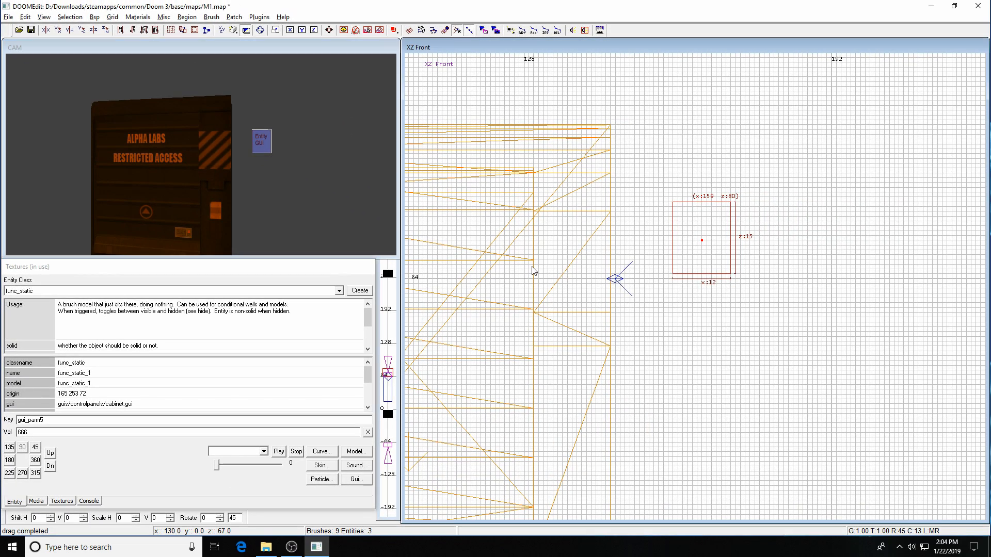
{"action": "key", "text": "Escape"}
{"action": "right_click_drag", "start_coordinate": [687, 350], "coordinate": [774, 275]}
{"action": "scroll", "coordinate": [687, 350], "scroll_direction": "down", "scroll_amount": 3}
{"action": "scroll", "coordinate": [730, 258], "scroll_direction": "down", "scroll_amount": 1}
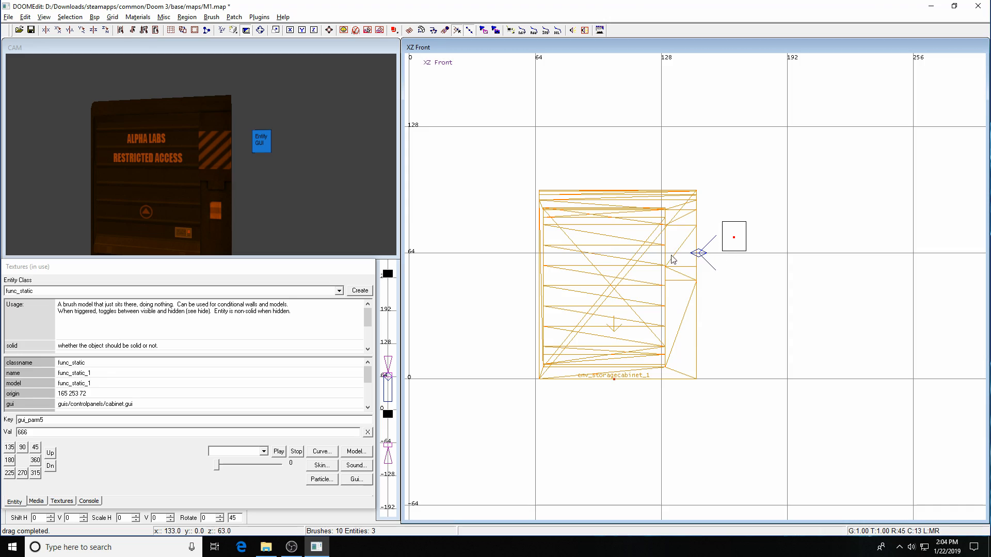
{"action": "left_click", "coordinate": [732, 248], "text": "shift"}
{"action": "left_click", "coordinate": [604, 340], "text": "shift"}
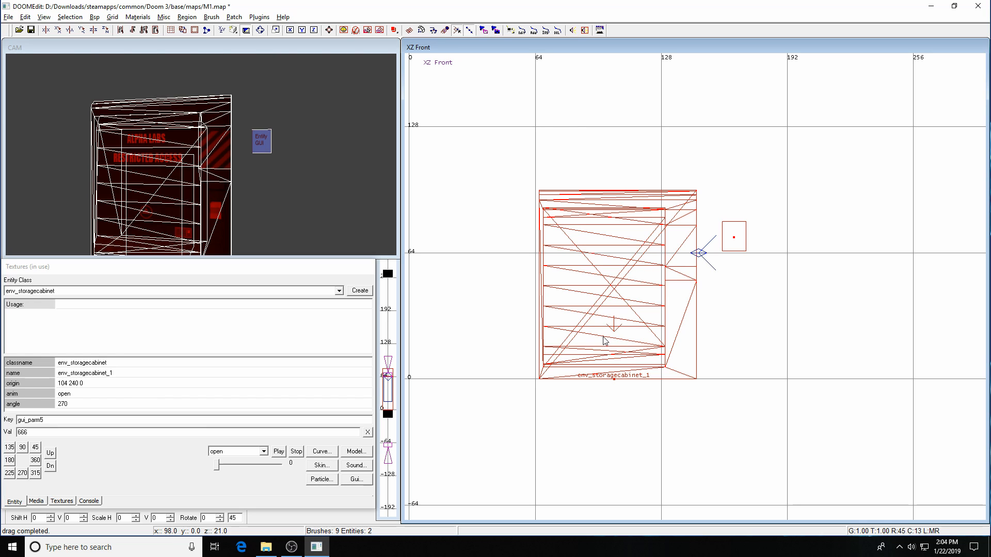
{"action": "key", "text": "ctrl+k"}
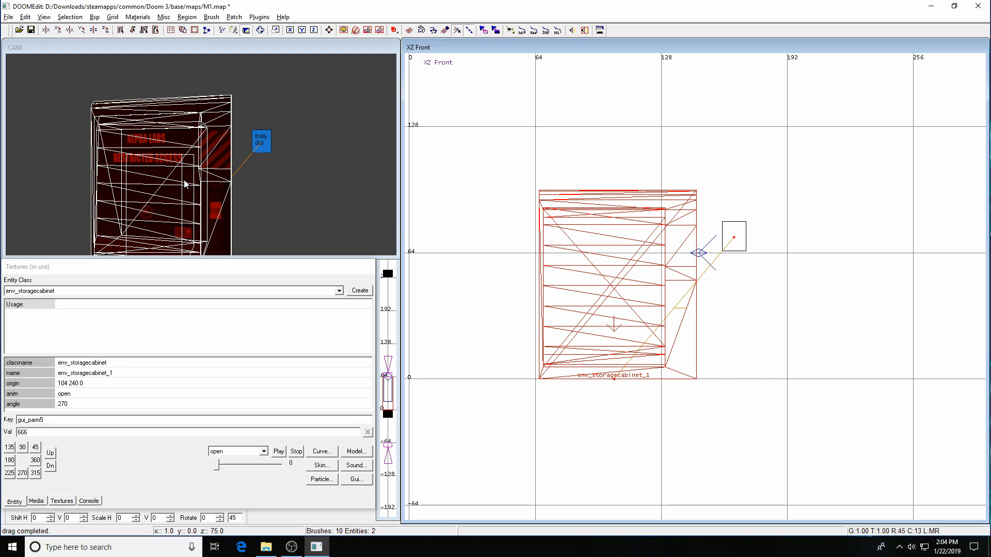
{"action": "key", "text": "Escape"}
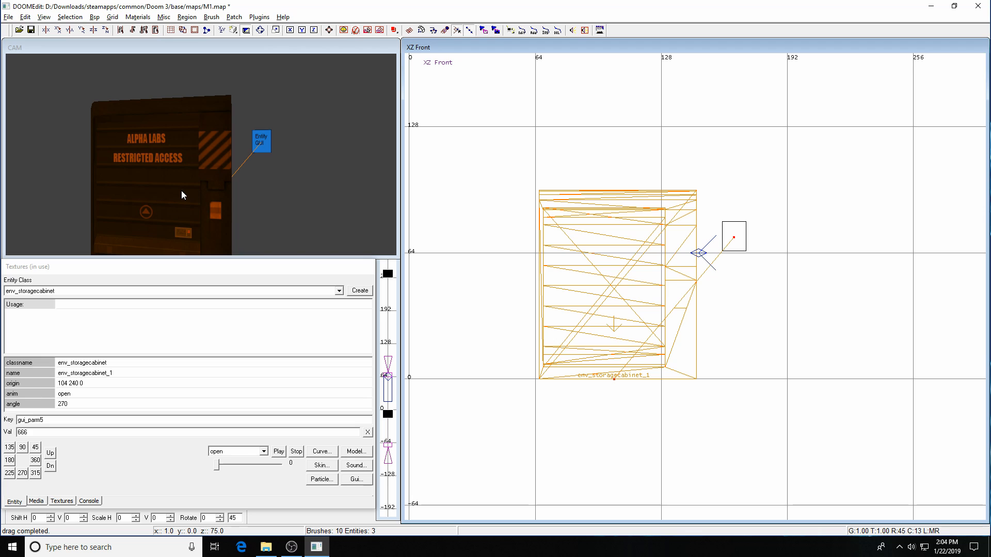
{"action": "left_click", "coordinate": [269, 147], "text": "shift"}
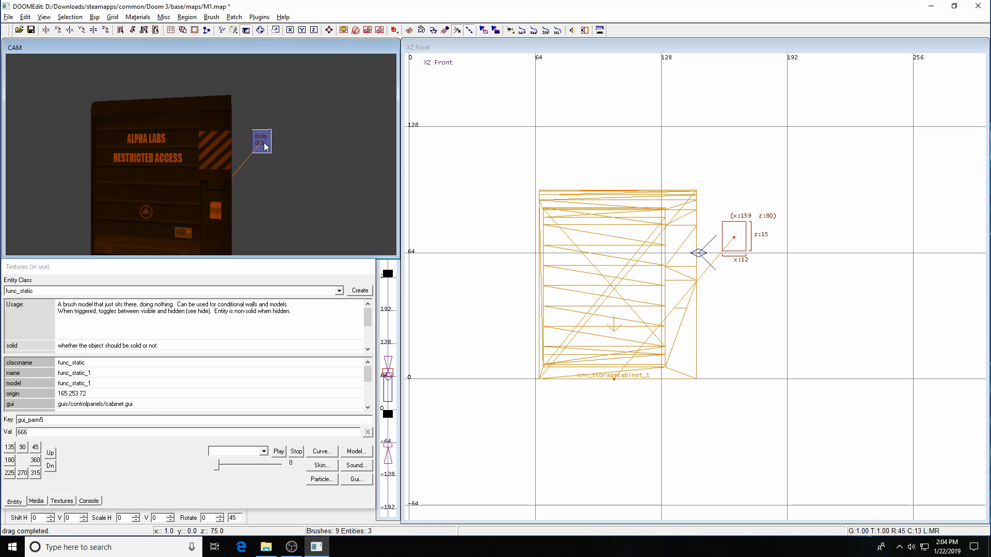
Move the GUI patch onto the front of the storage cabinet's side panel, with its origin at about X 131, Y 222, Z 77
{"action": "left_click_drag", "start_coordinate": [741, 242], "coordinate": [686, 248]}
{"action": "key", "text": "ctrl+Tab"}
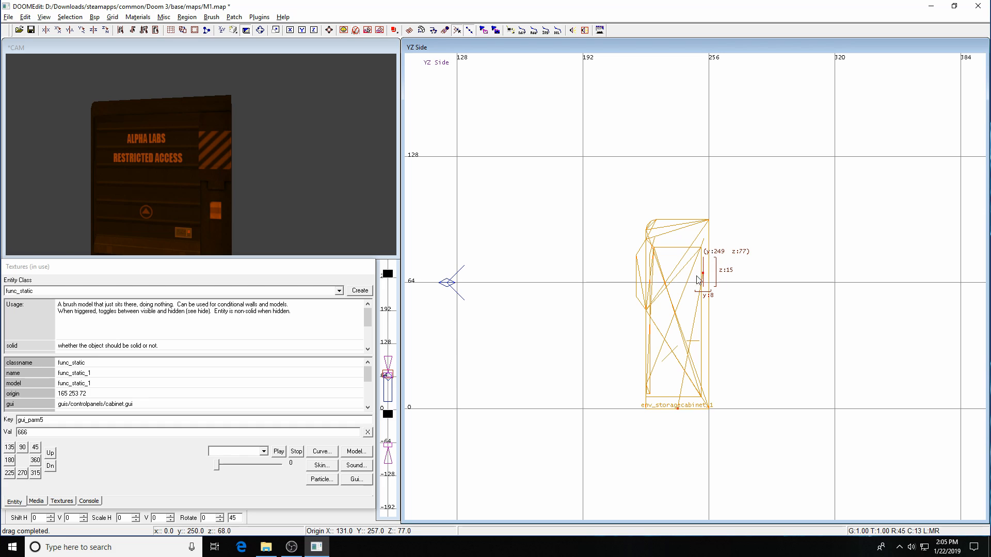
{"action": "scroll", "coordinate": [712, 258], "scroll_direction": "up", "scroll_amount": 4}
{"action": "left_click_drag", "start_coordinate": [716, 275], "coordinate": [561, 277]}
{"action": "scroll", "coordinate": [558, 272], "scroll_direction": "up", "scroll_amount": 2}
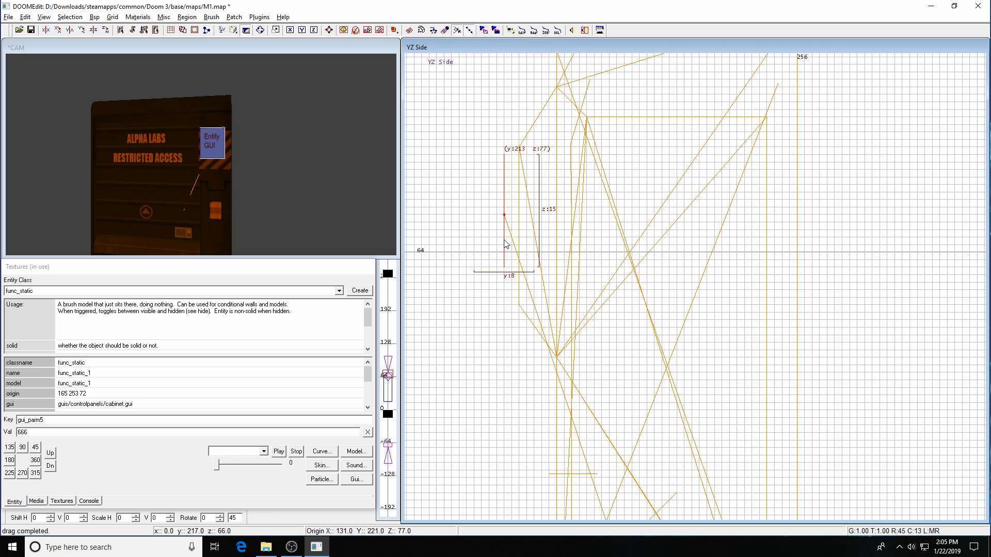
{"action": "left_click_drag", "start_coordinate": [505, 243], "coordinate": [513, 244]}
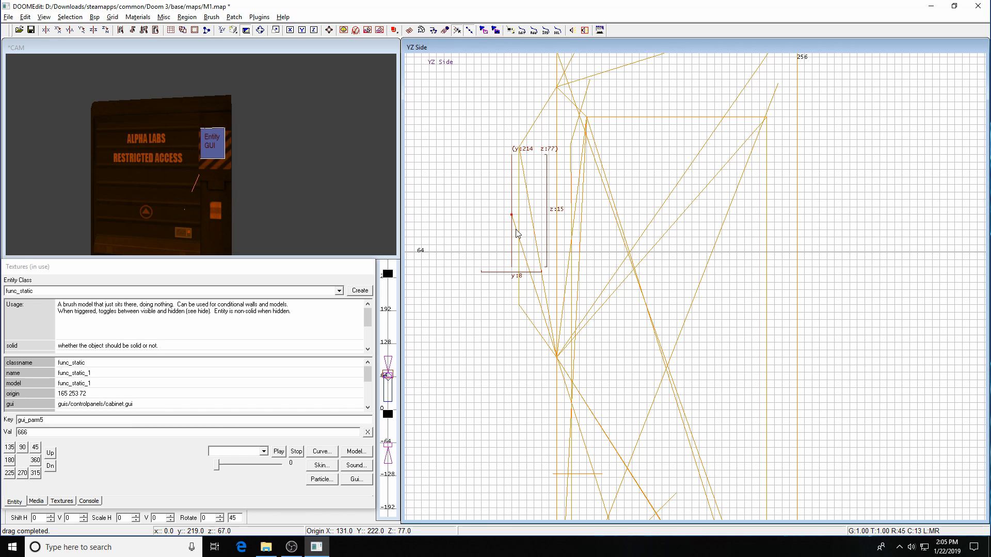
Fine-tune the GUI patch over the cabinet's striped panel in the front view, placing it at about X 132, Z 75
{"action": "key", "text": "ctrl+Tab"}
{"action": "key", "text": "ctrl+Tab"}
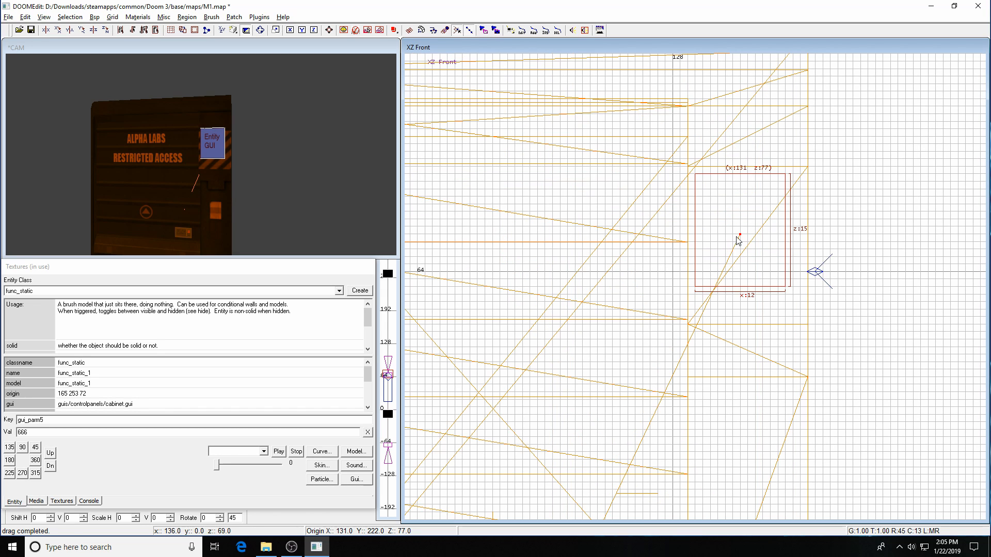
{"action": "left_click_drag", "start_coordinate": [745, 230], "coordinate": [750, 246]}
{"action": "left_click_drag", "start_coordinate": [751, 248], "coordinate": [751, 249]}
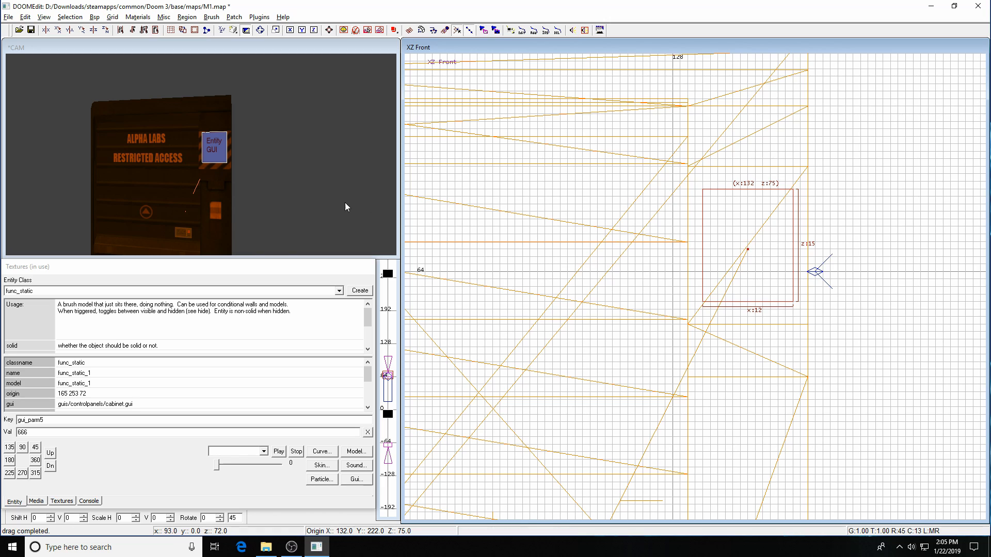
With the GUI patch deselected and the hidden room geometry shown again, save the M1 map and compile its BSP
{"action": "key", "text": "Escape"}
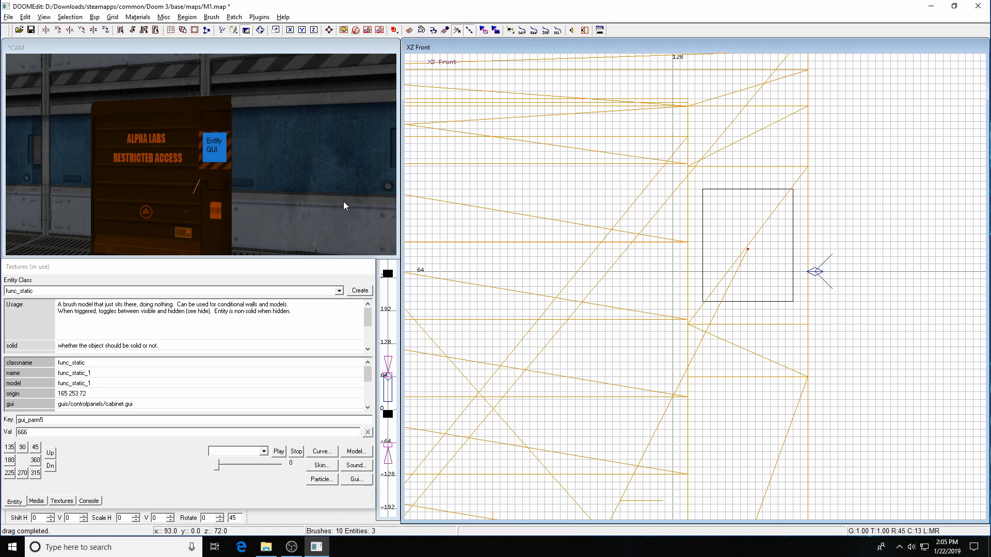
{"action": "key", "text": "ctrl+s"}
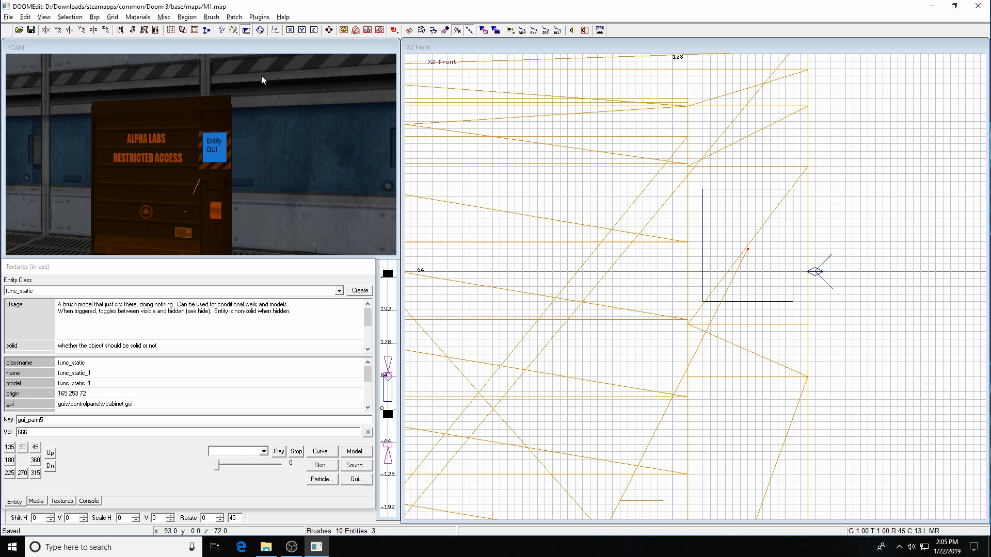
{"action": "left_click", "coordinate": [95, 17]}
{"action": "left_click", "coordinate": [153, 64]}
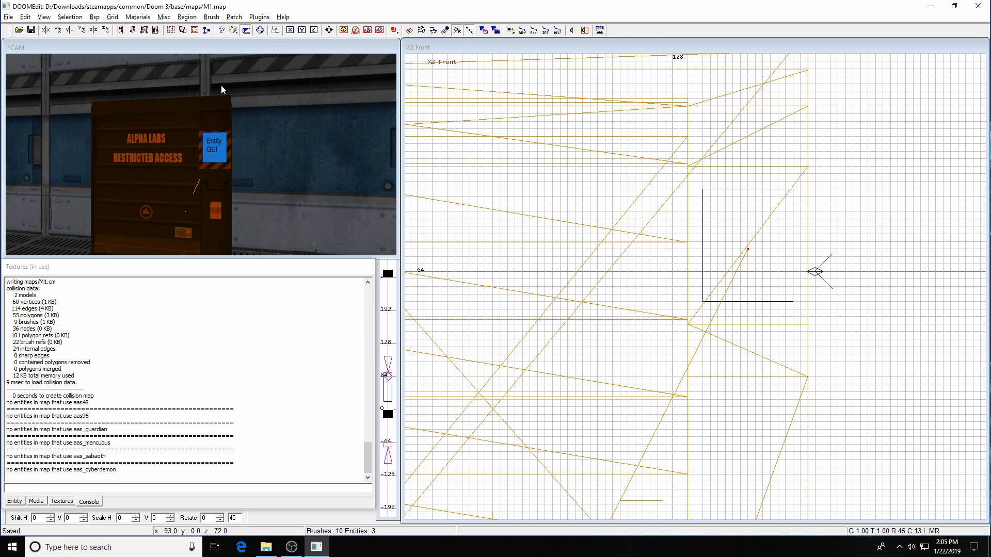
Switch to the Doom 3 game and load the level with the console command map m1
{"action": "key", "text": "F2"}
{"action": "key", "text": "grave"}
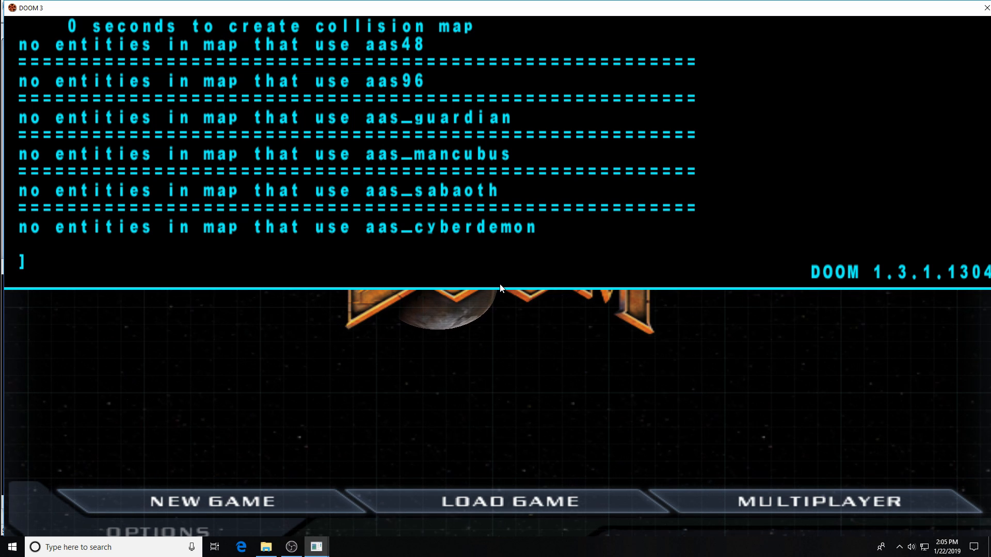
{"action": "type", "text": "map m1"}
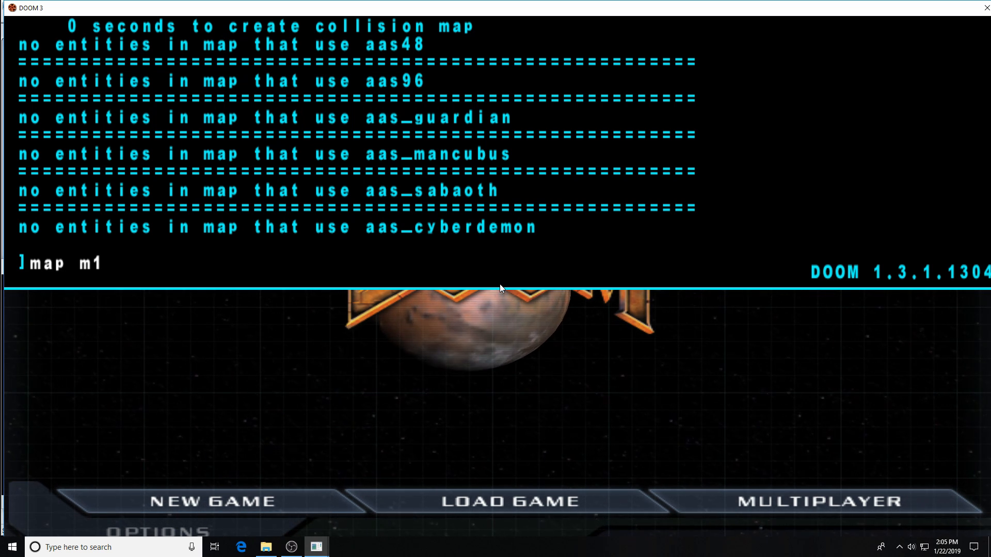
{"action": "key", "text": "Return"}
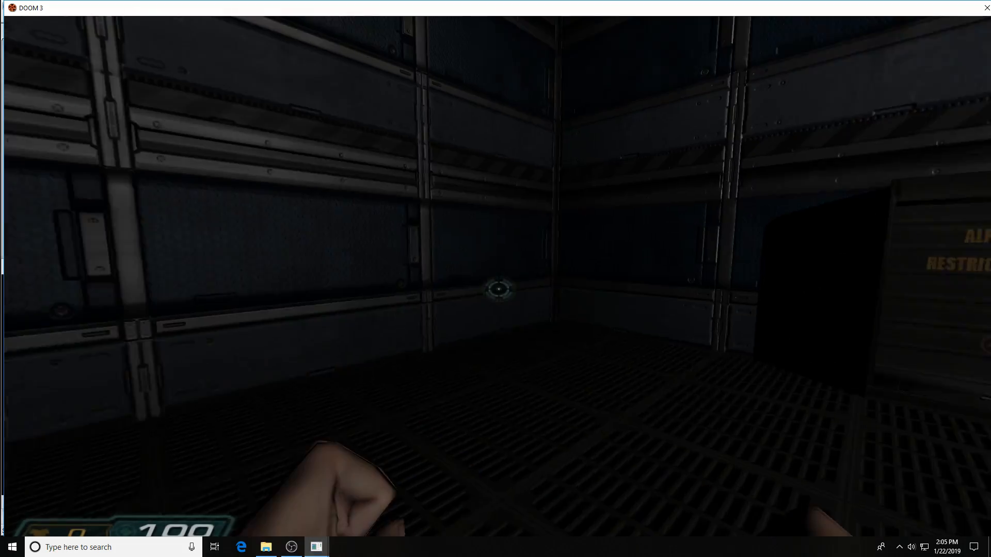
Walk around the locked storage cabinet in the game and examine its keypad placement, front and sides
{"action": "key", "text": "w"}
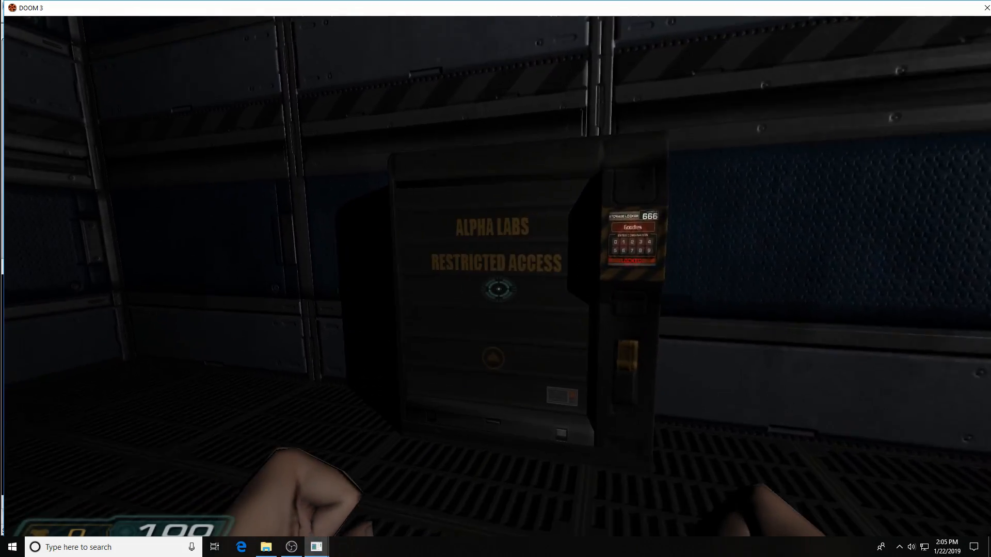
{"action": "key", "text": "w"}
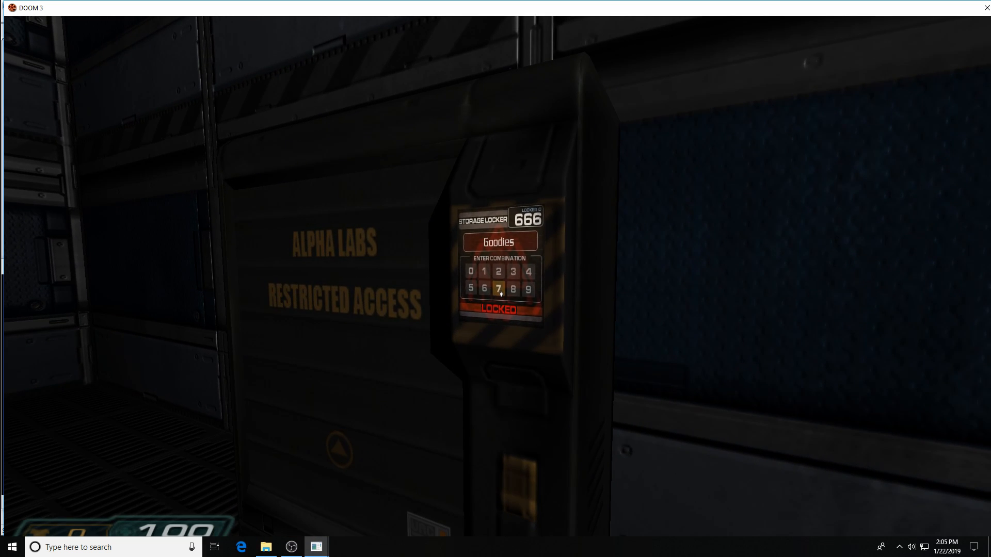
{"action": "key", "text": "s"}
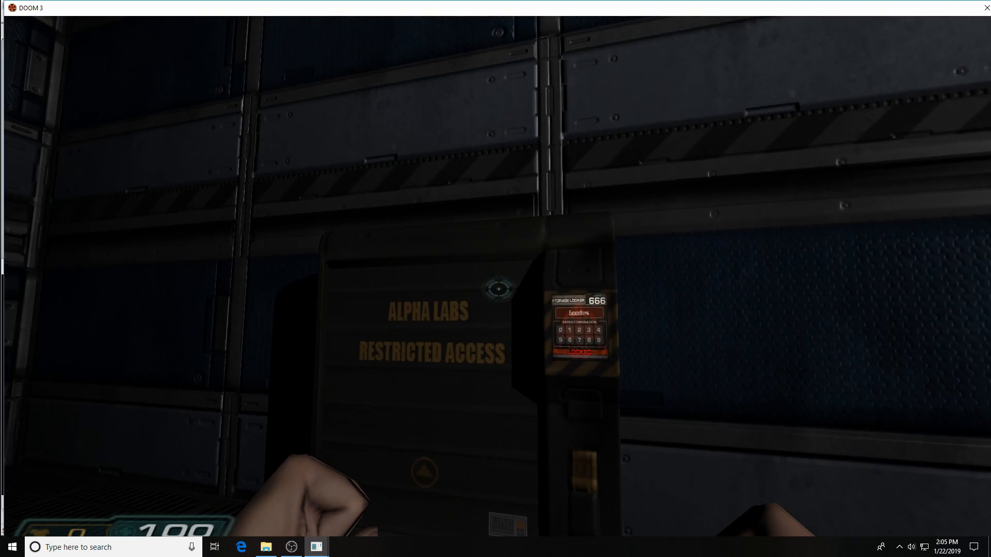
{"action": "key", "text": "w"}
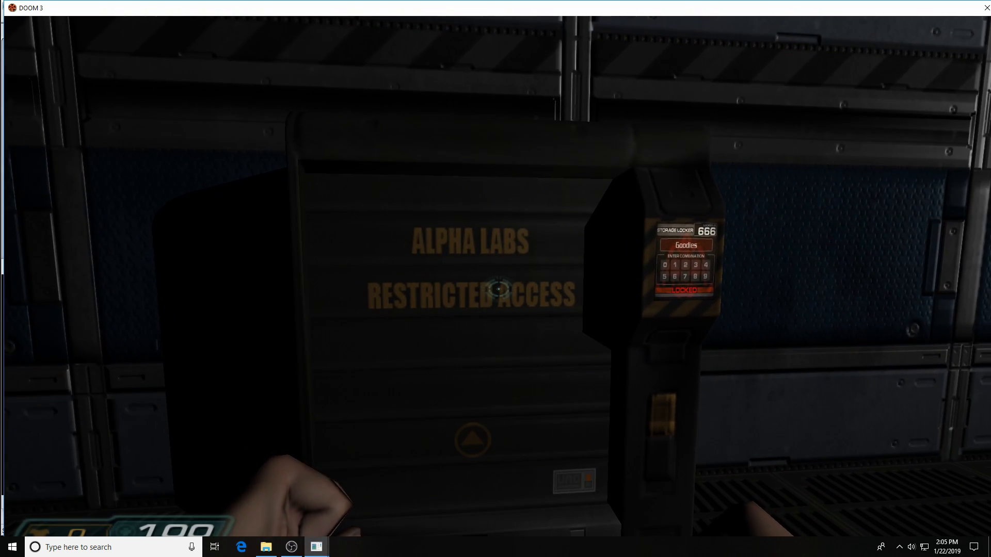
{"action": "key", "text": "s"}
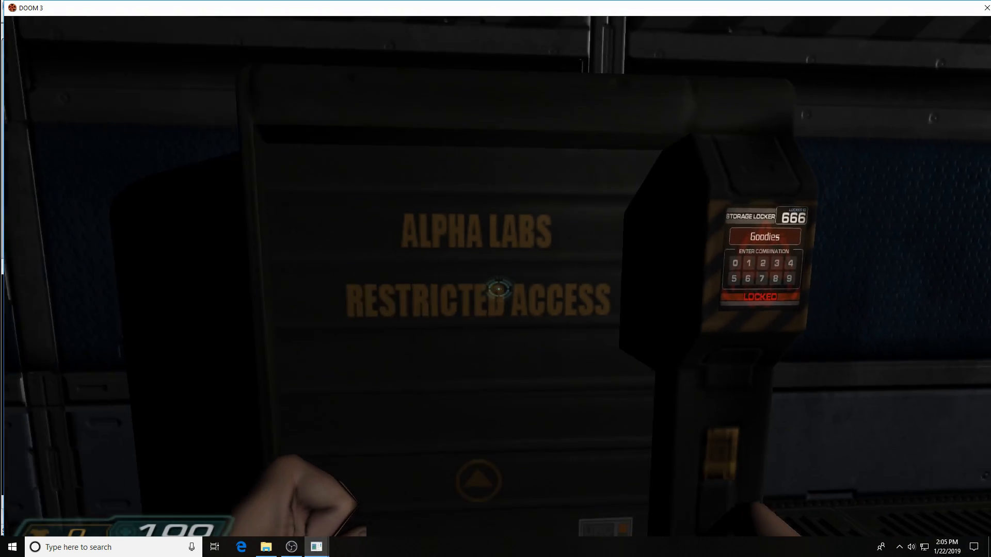
{"action": "key", "text": "w"}
{"action": "key", "text": "w"}
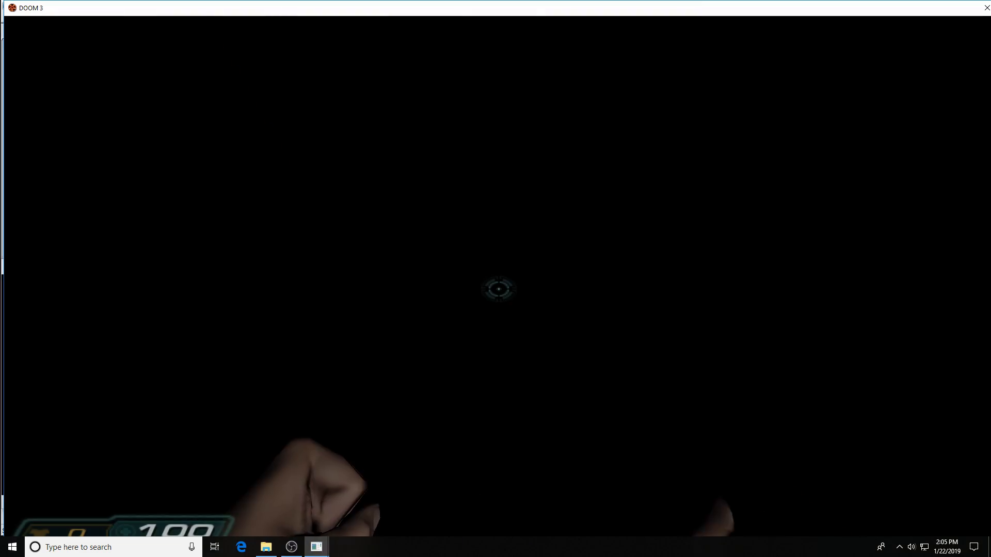
{"action": "key", "text": "s"}
{"action": "key", "text": "a"}
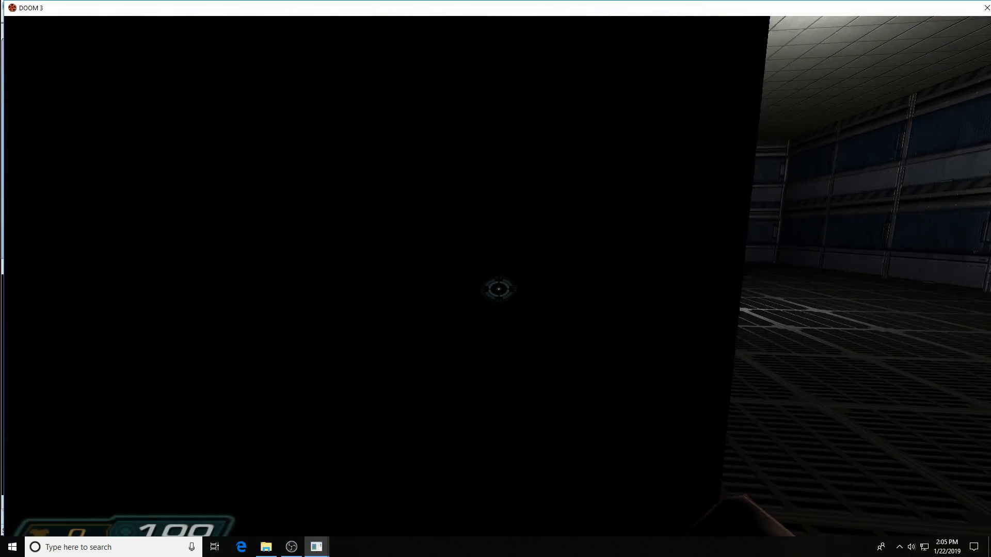
{"action": "key", "text": "w"}
{"action": "key", "text": "s"}
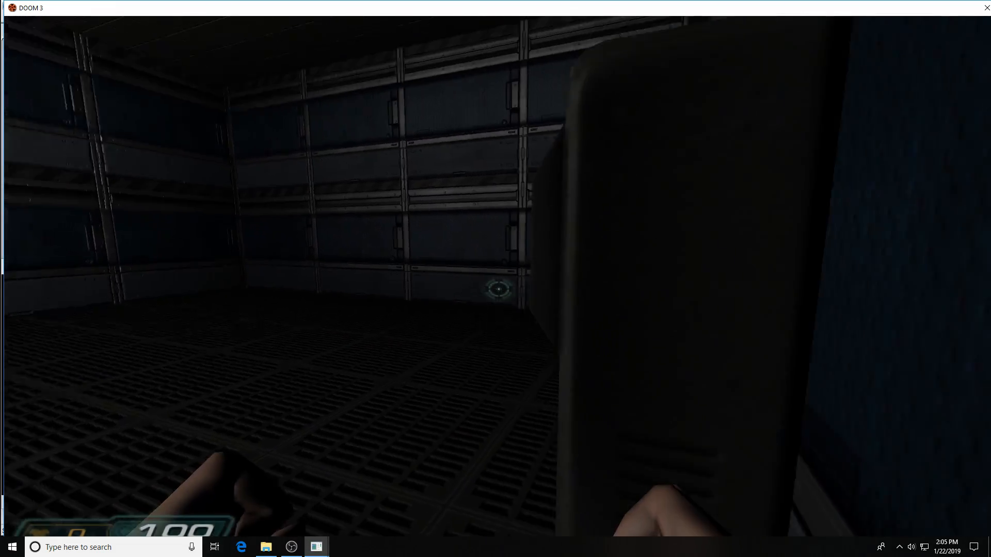
{"action": "key", "text": "w"}
{"action": "key", "text": "s"}
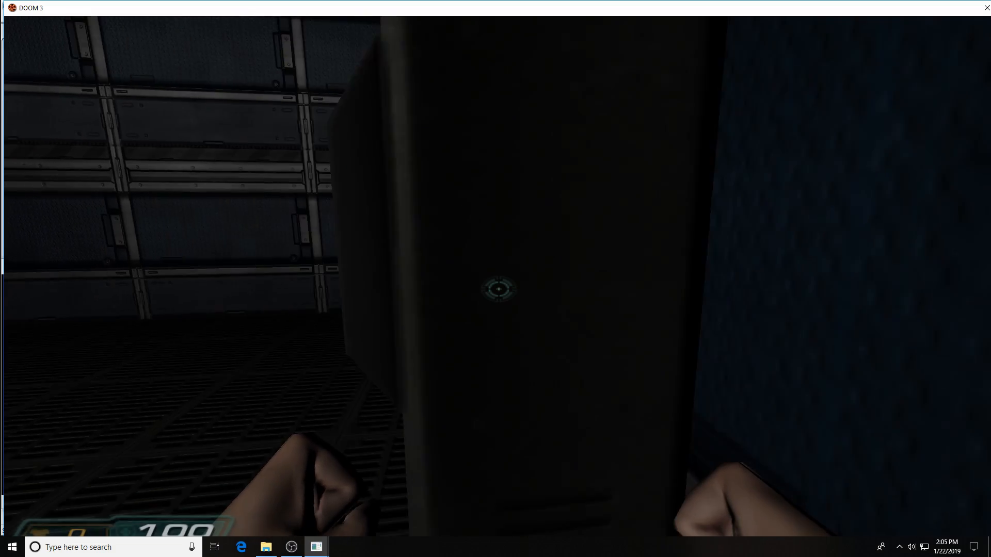
{"action": "key", "text": "w"}
{"action": "key", "text": "s"}
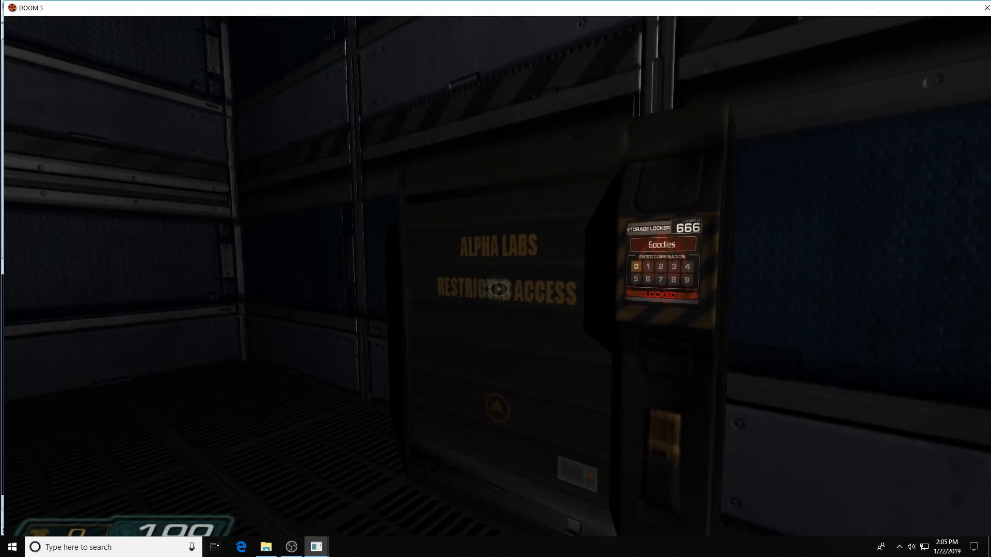
{"action": "key", "text": "w"}
{"action": "key", "text": "s"}
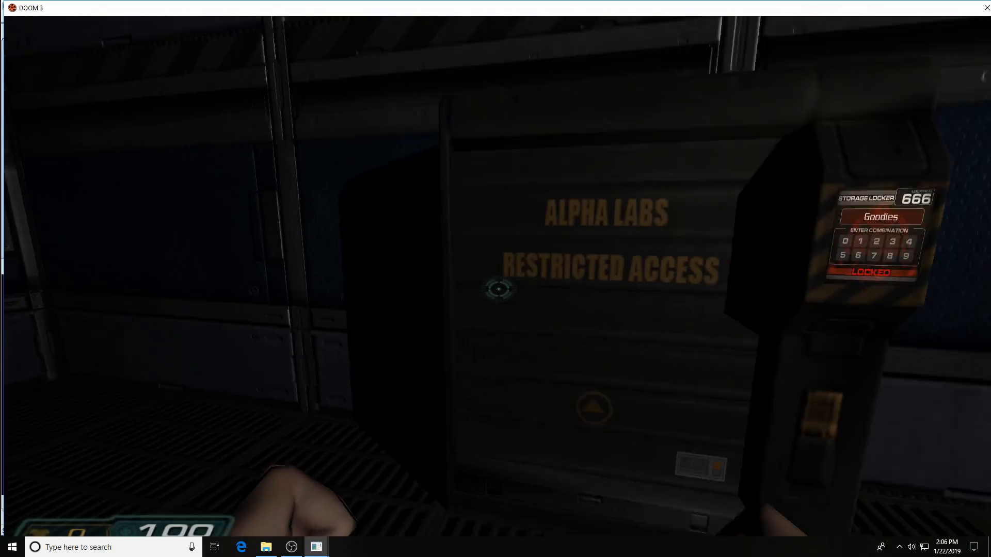
Walk up to the storage locker's keypad, enter the locker combination and step back from the cabinet
{"action": "key", "text": "w"}
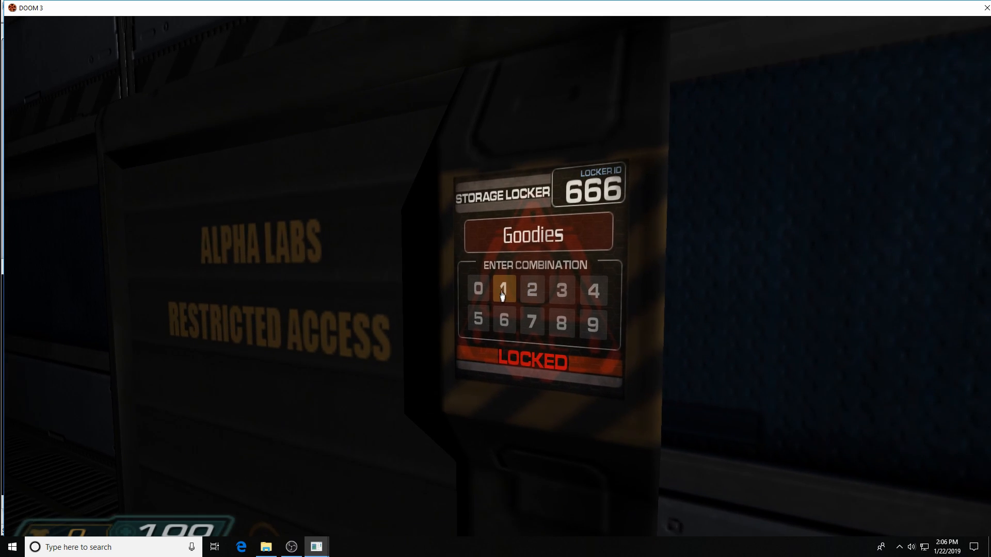
{"action": "left_click", "coordinate": [501, 293]}
{"action": "left_click", "coordinate": [501, 293]}
{"action": "left_click", "coordinate": [501, 294]}
{"action": "key", "text": "s"}
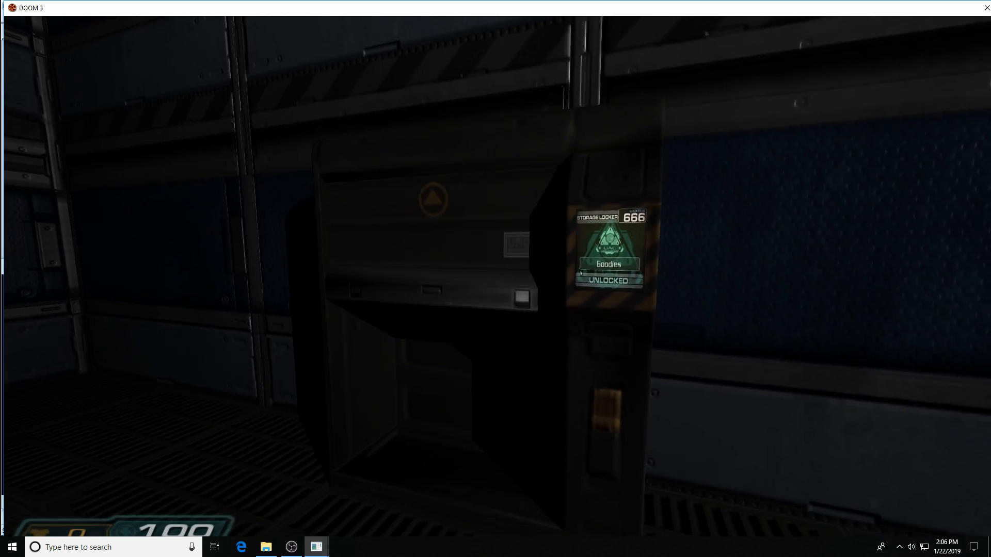
Examine the opened storage cabinet's interior, sides and keypad display from several positions in the game
{"action": "key", "text": "w"}
{"action": "key", "text": "s"}
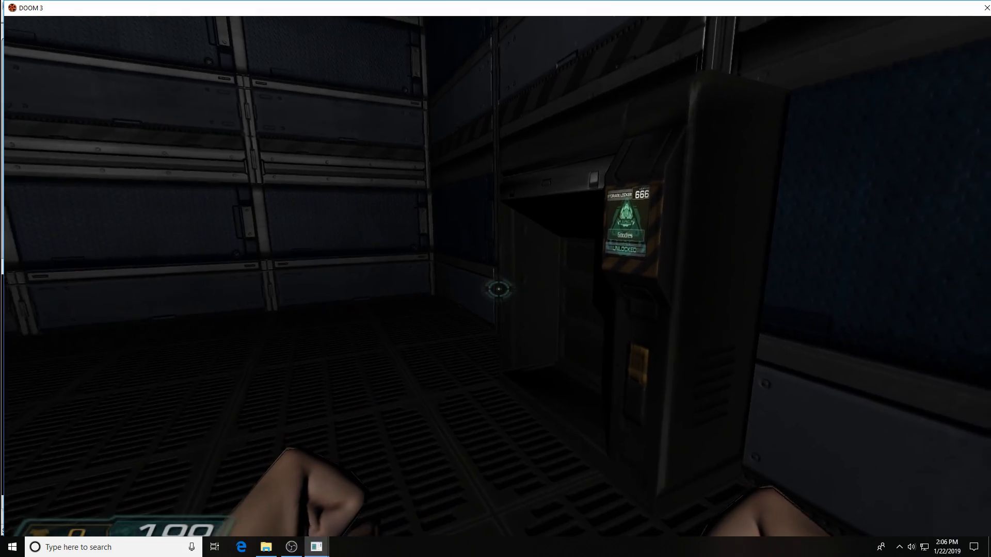
{"action": "key", "text": "w"}
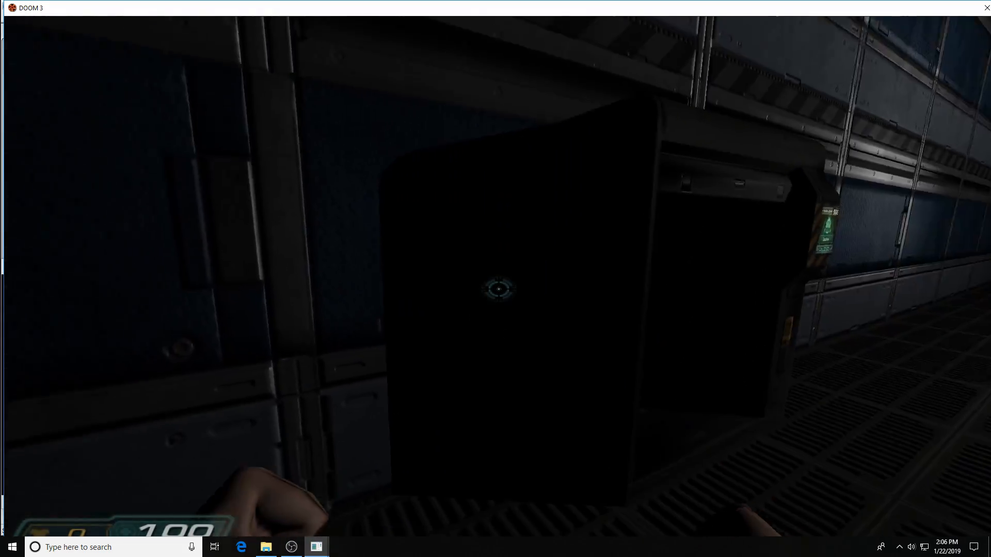
{"action": "key", "text": "w"}
{"action": "key", "text": "s"}
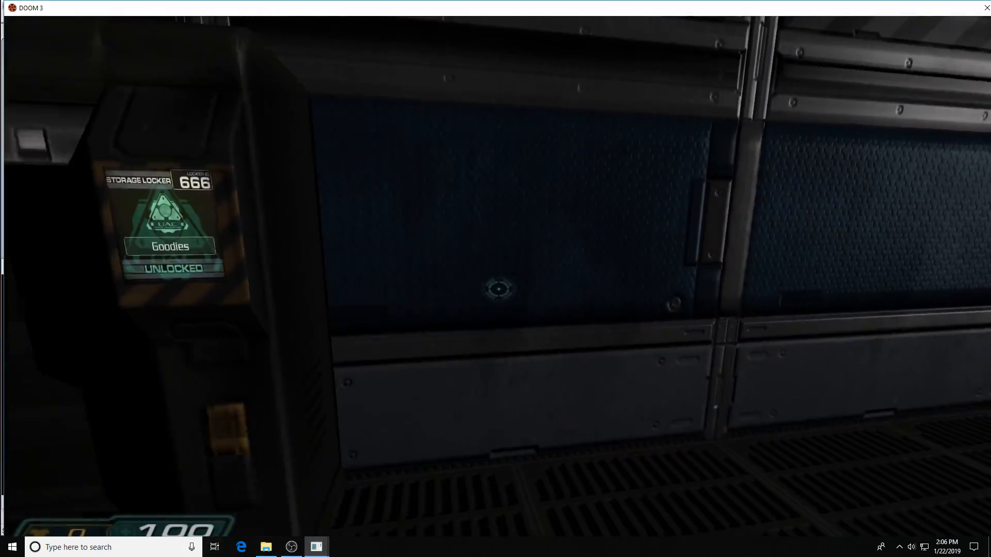
{"action": "key", "text": "w"}
{"action": "key", "text": "s"}
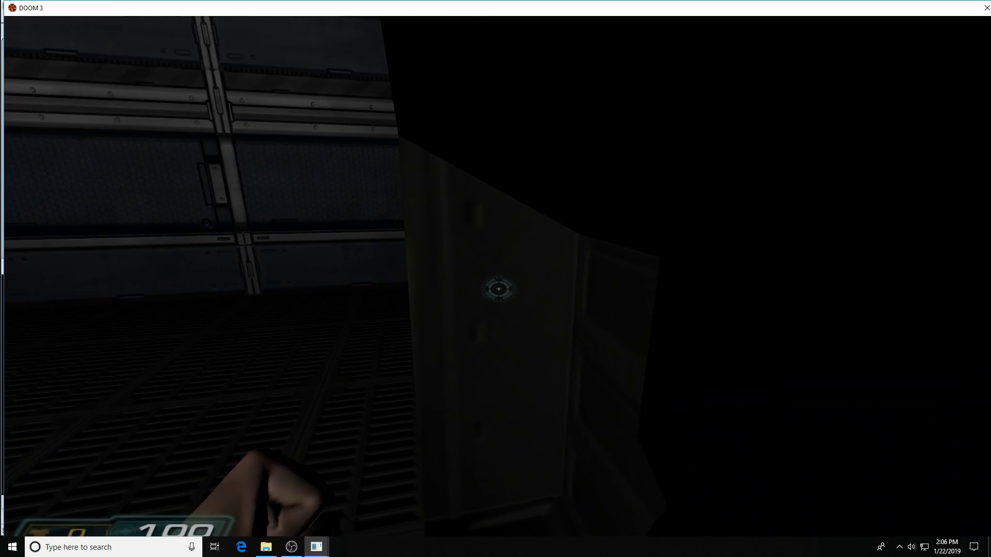
Leave the game with the console command quit and return to DOOMEdit
{"action": "key", "text": "ctrl+alt+grave"}
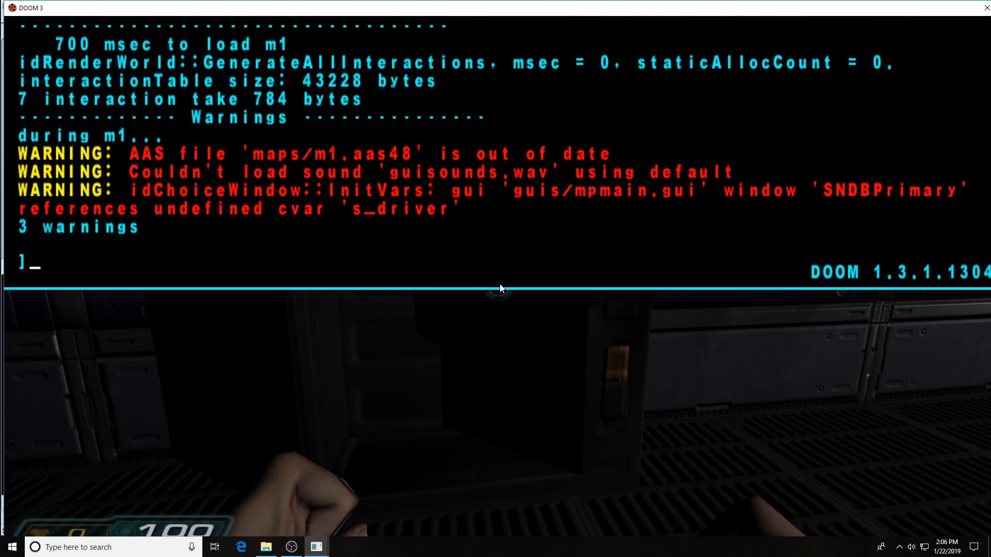
{"action": "type", "text": "quit"}
{"action": "key", "text": "Return"}
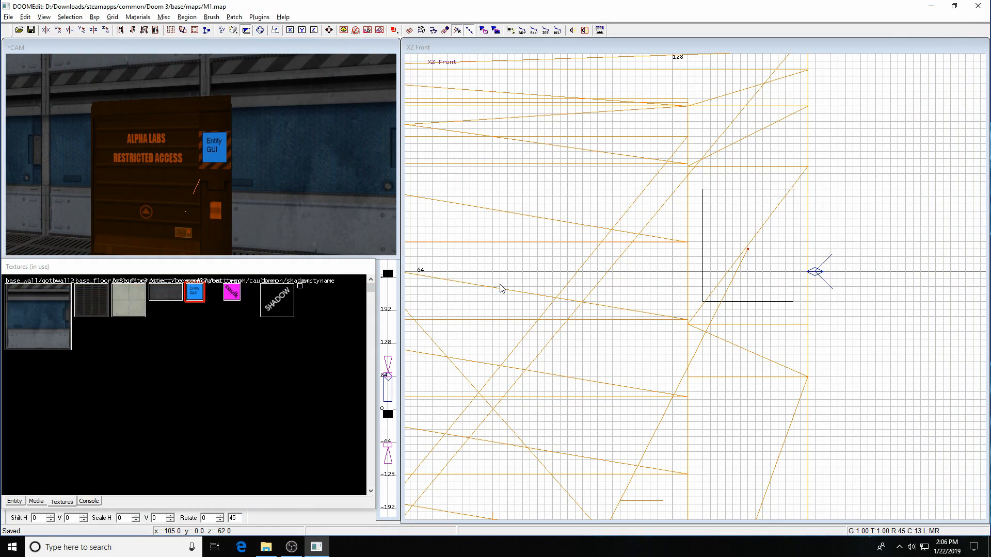
Isolate the storage cabinet and its GUI patch by hiding everything else in the map, and clear the selection
{"action": "left_click", "coordinate": [183, 206], "text": "shift"}
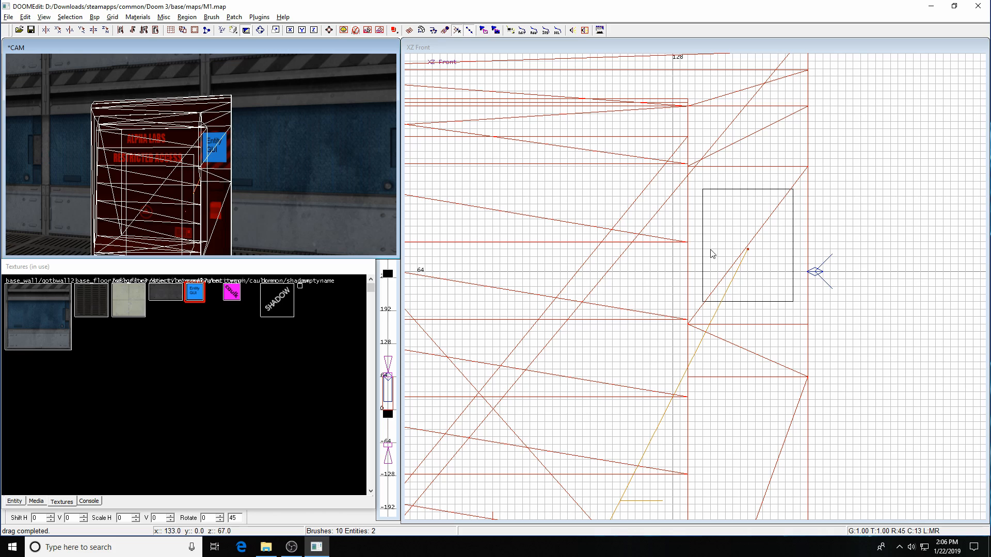
{"action": "left_click", "coordinate": [776, 258], "text": "shift"}
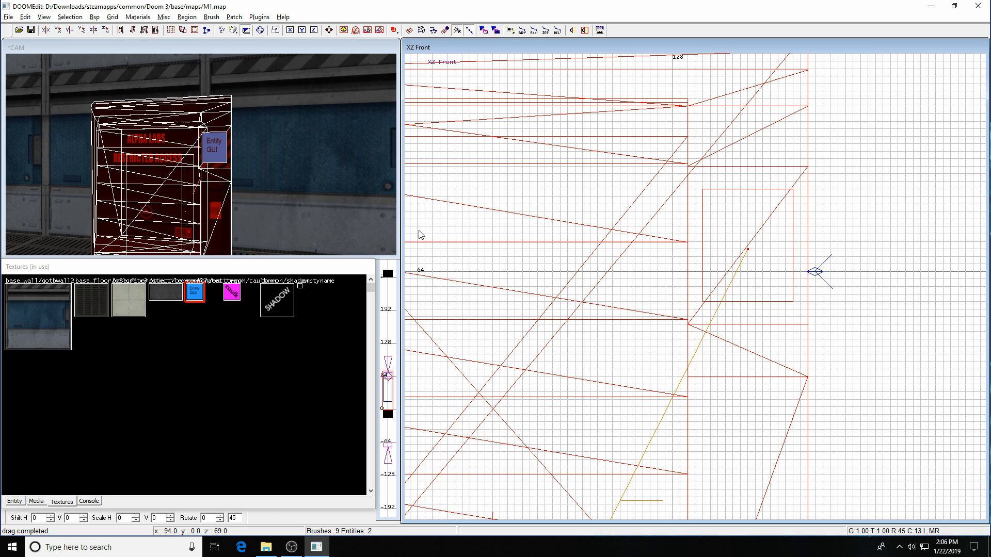
{"action": "key", "text": "Escape"}
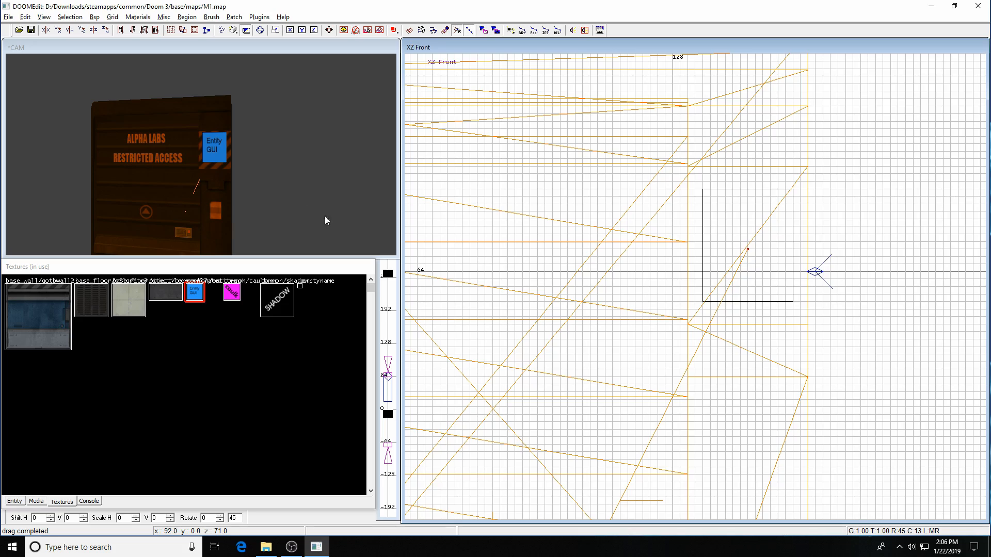
Draw a brush about 64 by 13 units beside the storage cabinet in the top view, textured with textures/object/conpanel7atec
{"action": "scroll", "coordinate": [644, 268], "scroll_direction": "up", "scroll_amount": 1}
{"action": "scroll", "coordinate": [638, 268], "scroll_direction": "down", "scroll_amount": 5}
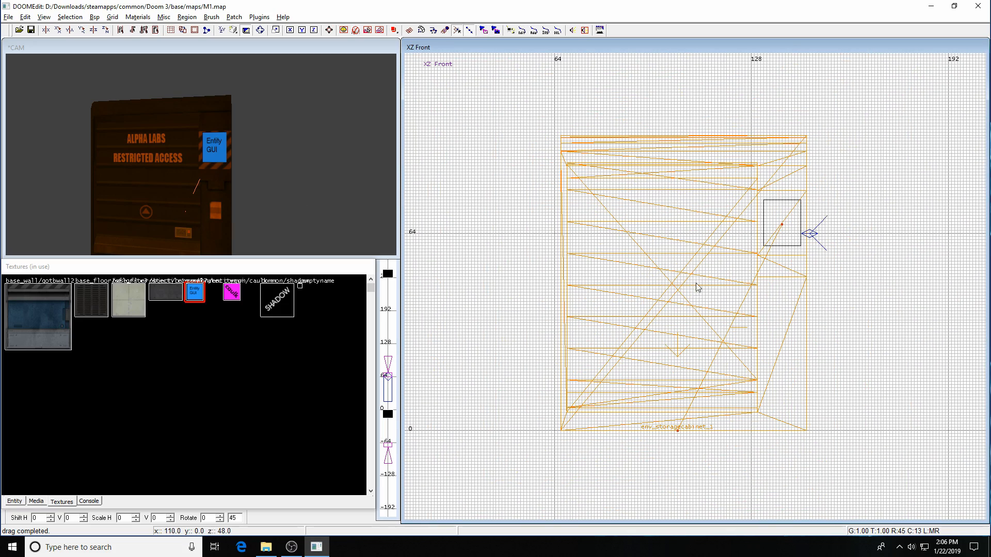
{"action": "scroll", "coordinate": [787, 286], "scroll_direction": "down", "scroll_amount": 2}
{"action": "key", "text": "ctrl+Tab"}
{"action": "key", "text": "ctrl+Tab"}
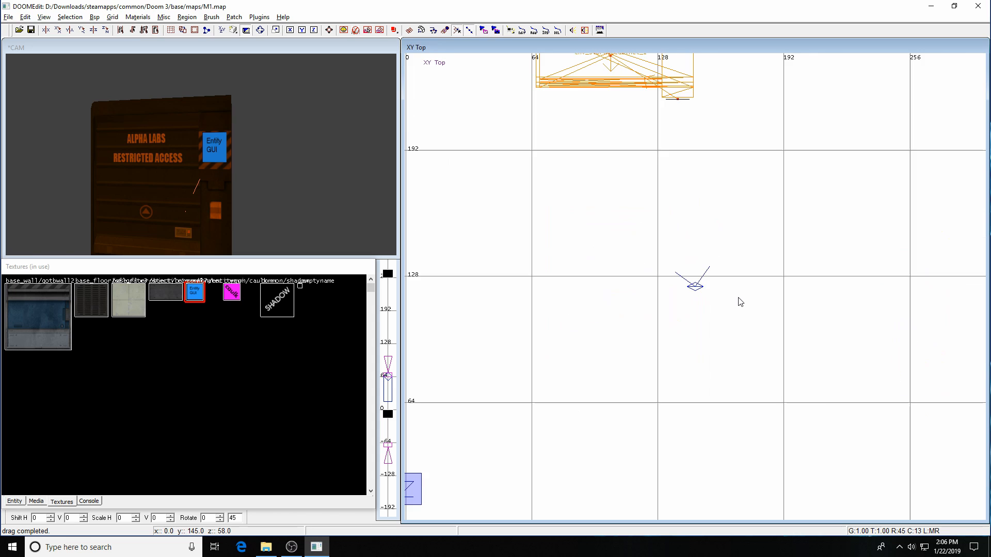
{"action": "right_click_drag", "start_coordinate": [721, 205], "coordinate": [721, 202]}
{"action": "scroll", "coordinate": [705, 166], "scroll_direction": "up", "scroll_amount": 2}
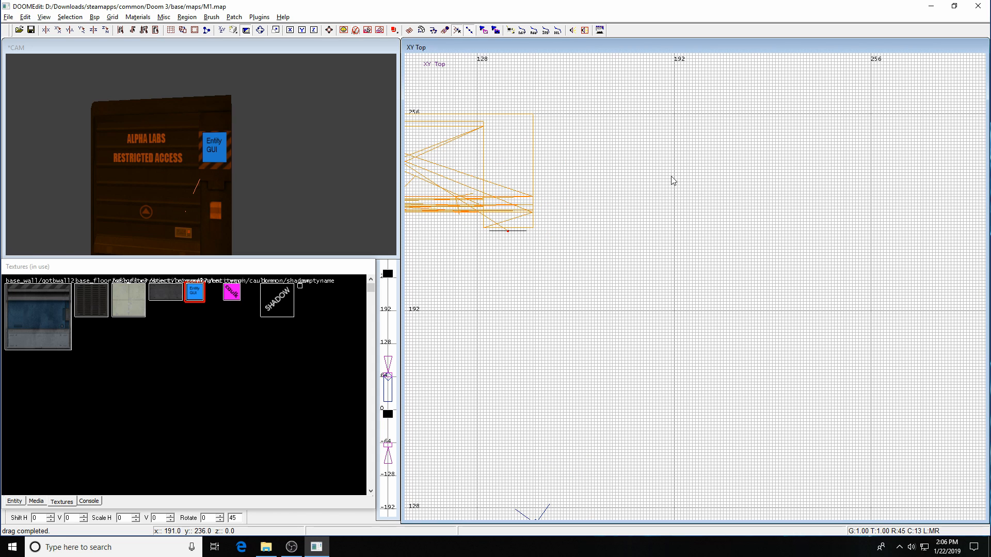
{"action": "left_click", "coordinate": [169, 290]}
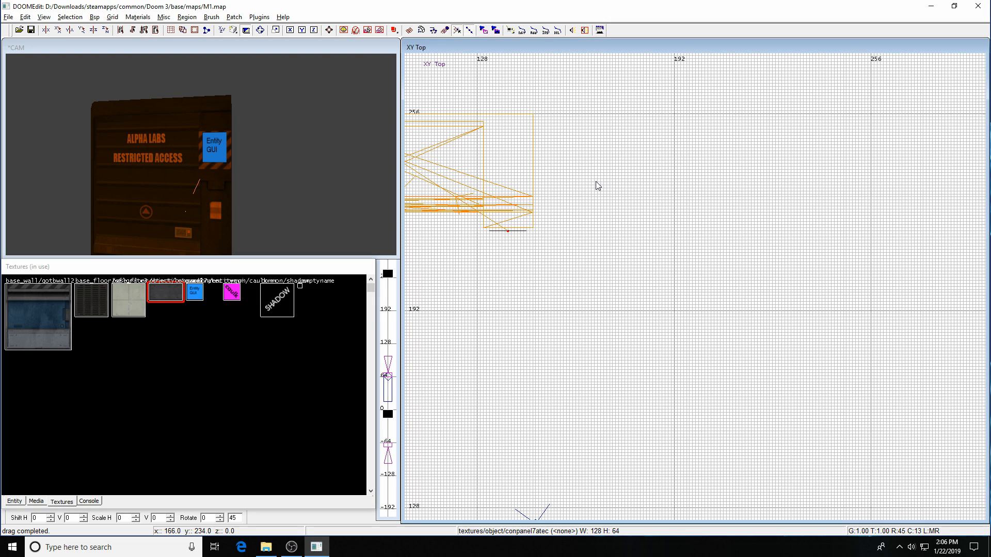
{"action": "right_click_drag", "start_coordinate": [595, 181], "coordinate": [588, 175]}
{"action": "mouse_move", "coordinate": [566, 181]}
{"action": "left_mouse_down"}
{"action": "mouse_move", "coordinate": [599, 206]}
{"action": "mouse_move", "coordinate": [686, 222]}
{"action": "mouse_move", "coordinate": [680, 228]}
{"action": "left_mouse_up"}
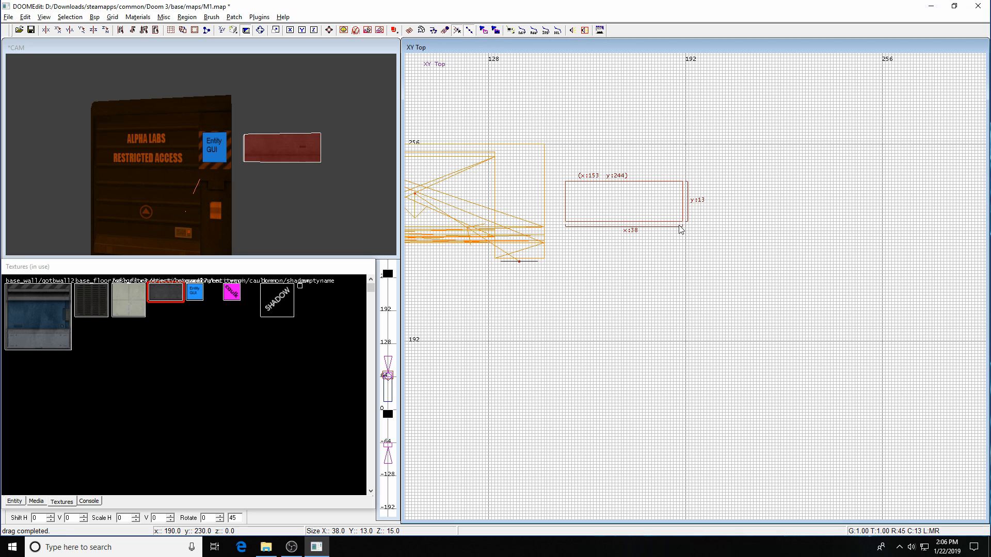
{"action": "left_click_drag", "start_coordinate": [724, 204], "coordinate": [799, 209]}
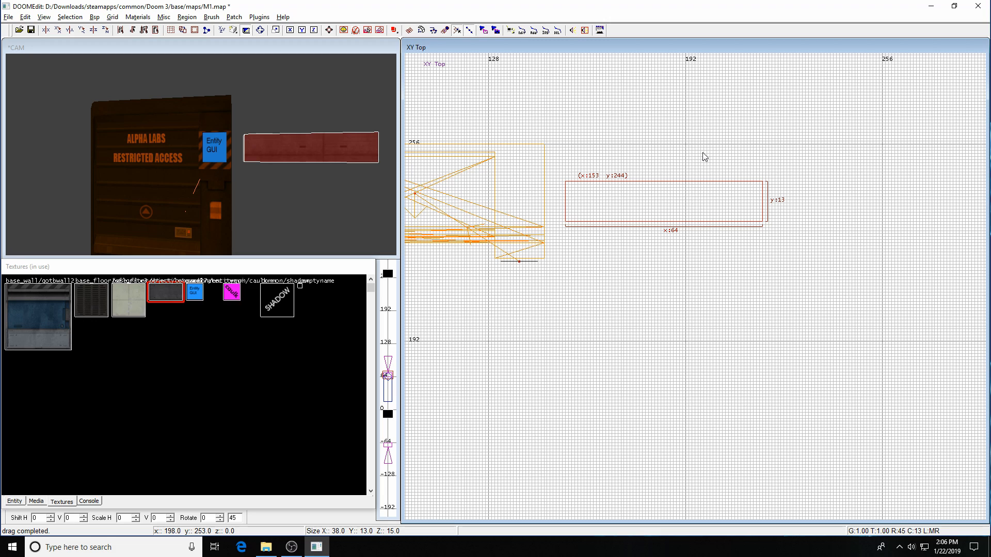
Resize the brush to 21 units deep and 2 units thick, and move it inside the storage cabinet as a shelf
{"action": "mouse_move", "coordinate": [705, 156]}
{"action": "left_mouse_down"}
{"action": "mouse_move", "coordinate": [710, 134]}
{"action": "mouse_move", "coordinate": [707, 147]}
{"action": "left_mouse_up"}
{"action": "key", "text": "ctrl+Tab"}
{"action": "left_click_drag", "start_coordinate": [779, 188], "coordinate": [792, 232]}
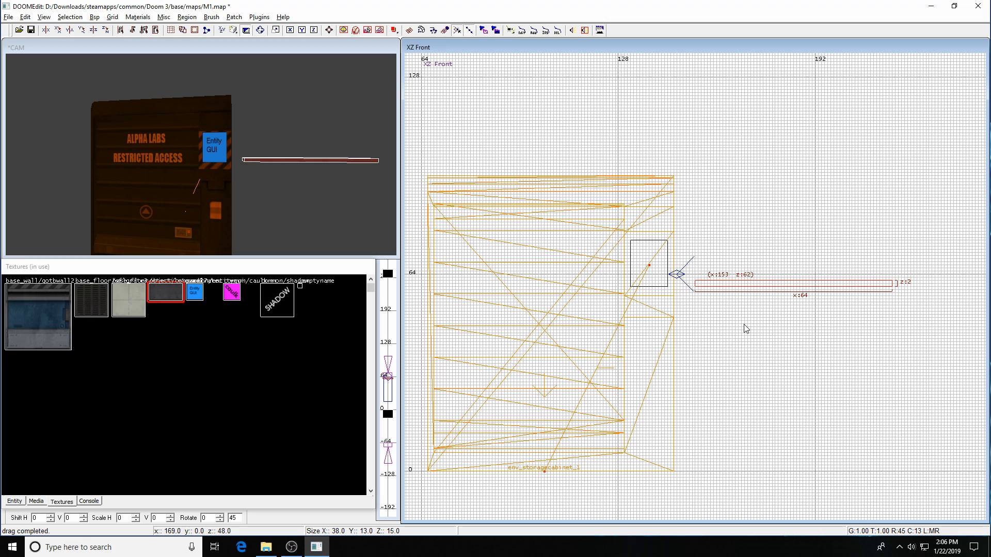
{"action": "left_click_drag", "start_coordinate": [777, 284], "coordinate": [522, 335]}
{"action": "key", "text": "ctrl+Tab"}
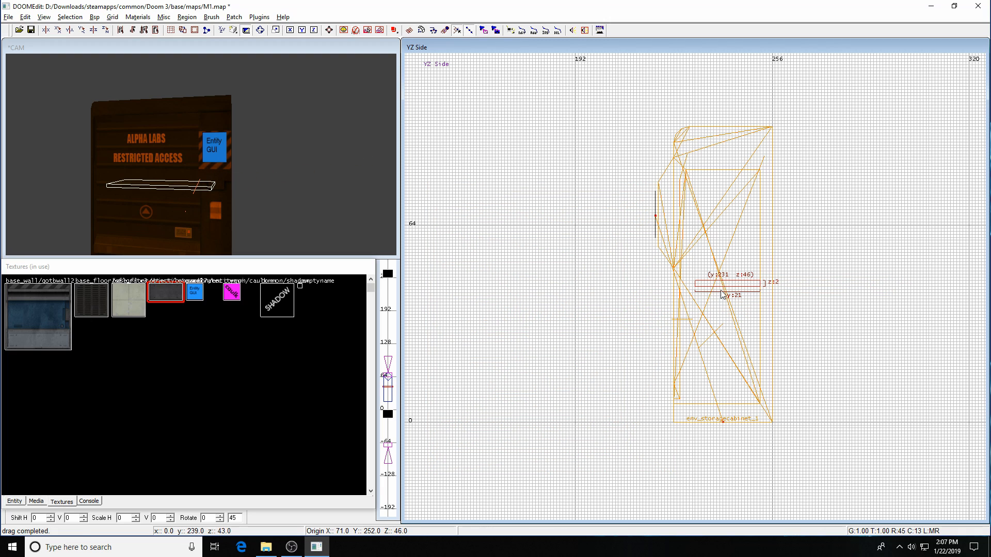
{"action": "left_click_drag", "start_coordinate": [732, 284], "coordinate": [728, 284]}
Widen the shelf brush to 76 units across the cabinet's interior and raise it to z 49, then deselect it
{"action": "key", "text": "ctrl+Tab"}
{"action": "key", "text": "ctrl+Tab"}
{"action": "right_click_drag", "start_coordinate": [708, 321], "coordinate": [631, 316]}
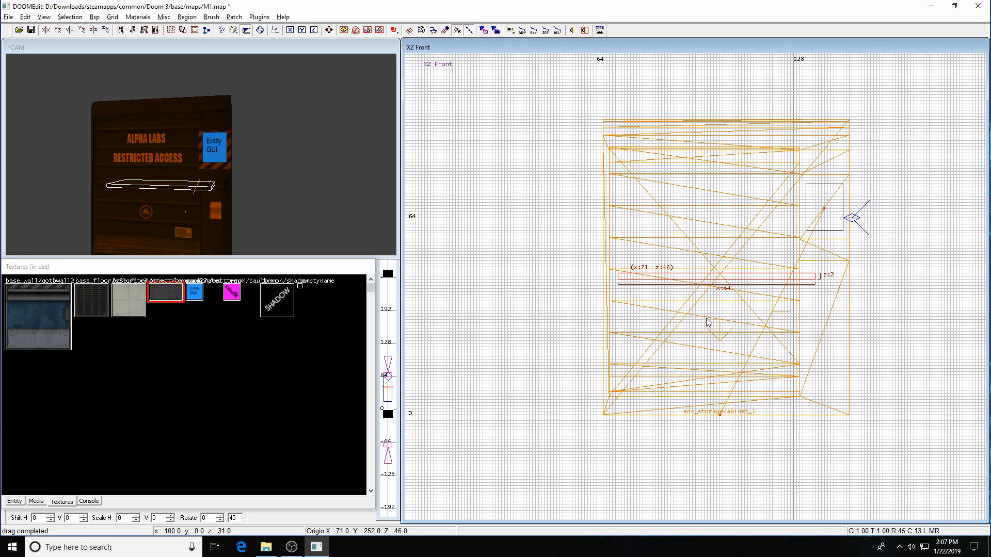
{"action": "mouse_move", "coordinate": [629, 276]}
{"action": "left_mouse_down"}
{"action": "mouse_move", "coordinate": [612, 278]}
{"action": "mouse_move", "coordinate": [620, 287]}
{"action": "left_mouse_up"}
{"action": "left_click_drag", "start_coordinate": [829, 292], "coordinate": [865, 292]}
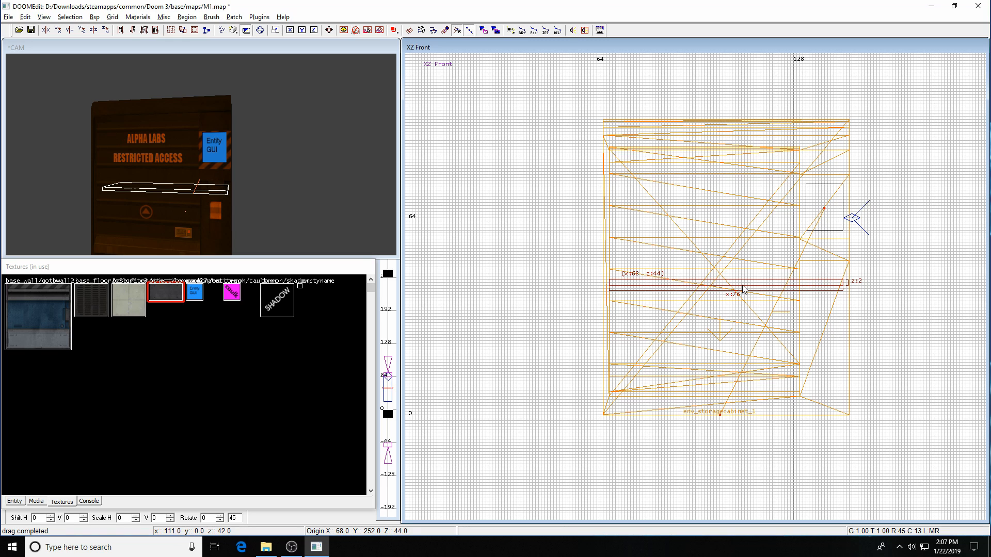
{"action": "left_click_drag", "start_coordinate": [744, 288], "coordinate": [742, 272]}
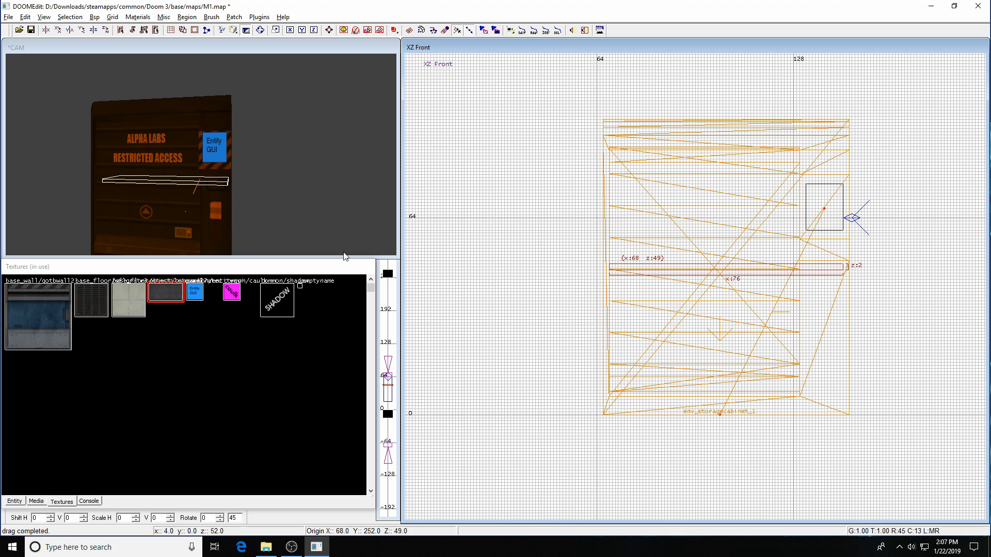
{"action": "key", "text": "Escape"}
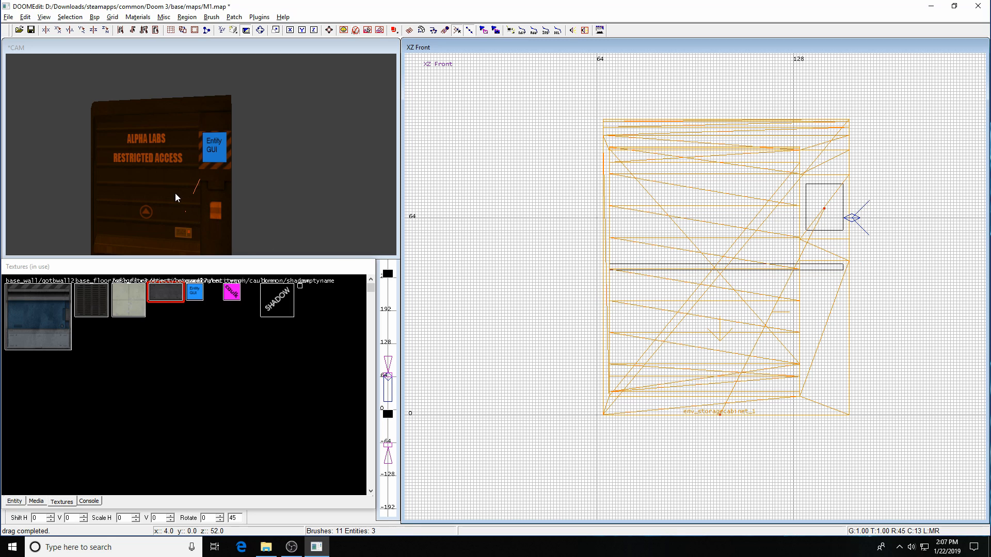
Hide the storage cabinet model so that only the shelf and the GUI patch are left, and clear the selection
{"action": "left_click", "coordinate": [176, 202], "text": "shift"}
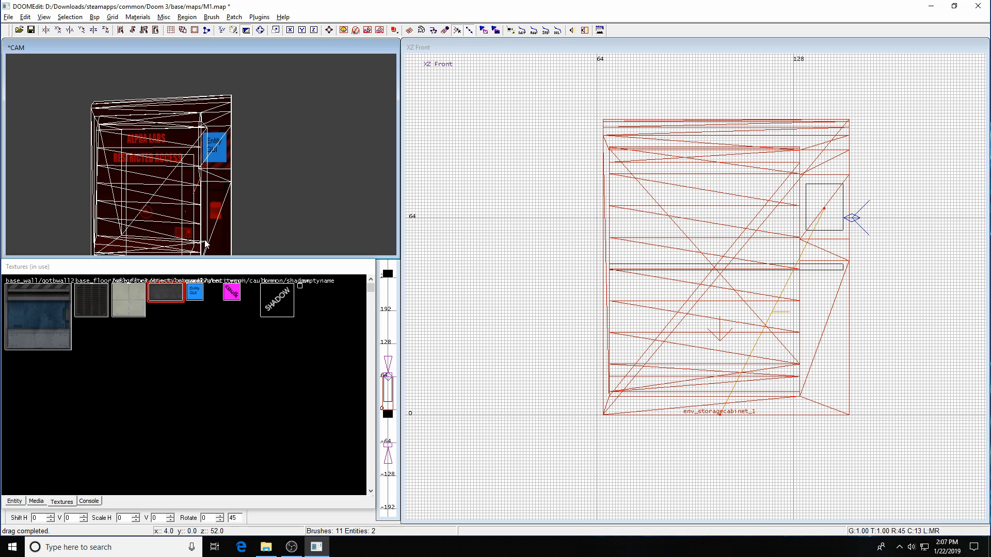
{"action": "key", "text": "Delete"}
{"action": "left_click", "coordinate": [170, 180], "text": "shift"}
{"action": "key", "text": "Escape"}
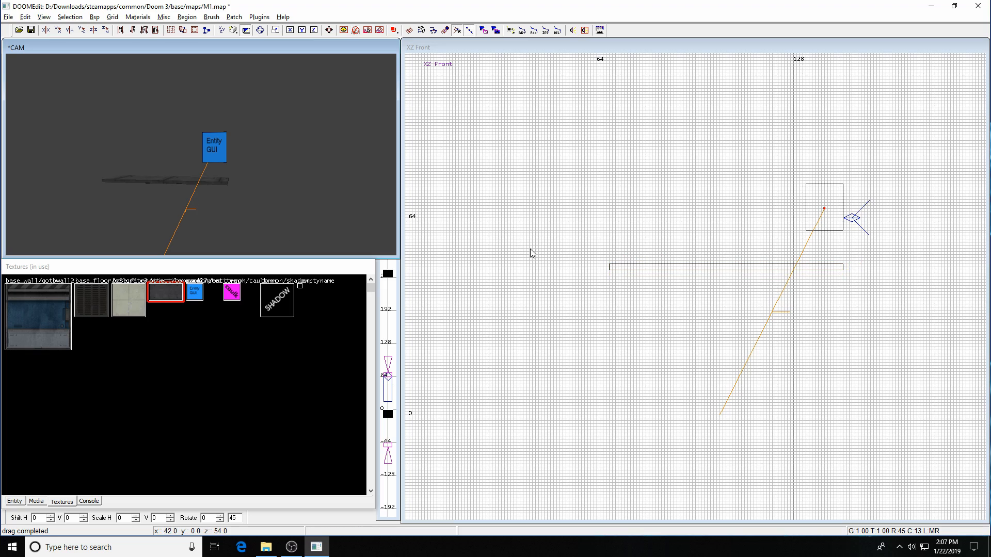
Create an ammo_grenade_small entity and place it on top of the shelf, left of the middle and centred in depth
{"action": "right_click_drag", "start_coordinate": [683, 310], "coordinate": [585, 279]}
{"action": "scroll", "coordinate": [648, 292], "scroll_direction": "down", "scroll_amount": 2}
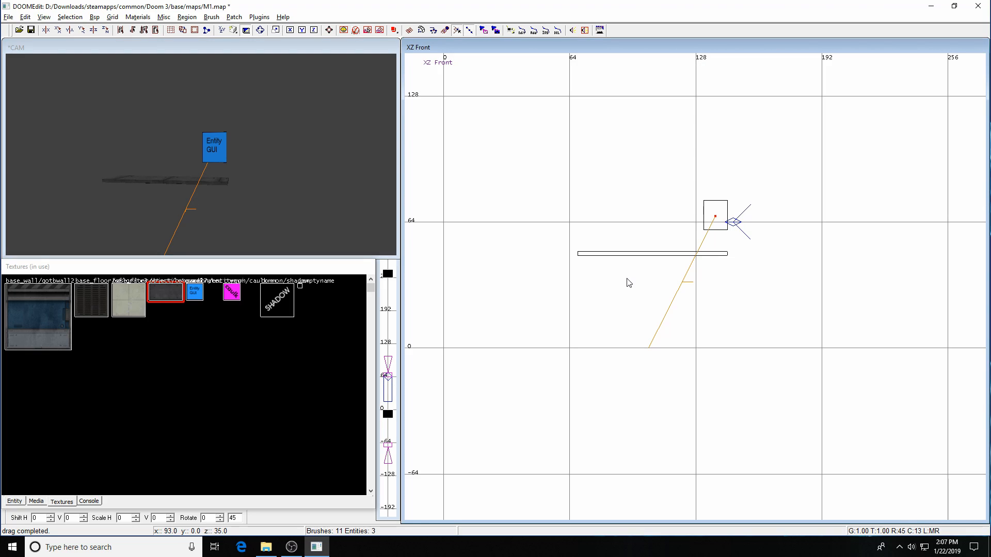
{"action": "scroll", "coordinate": [628, 283], "scroll_direction": "up", "scroll_amount": 2}
{"action": "right_click", "coordinate": [809, 258]}
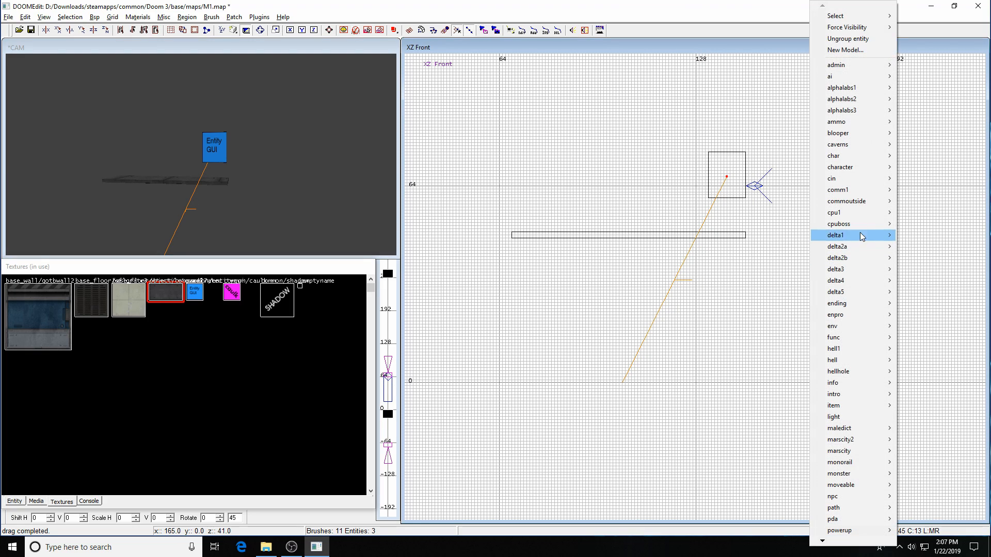
{"action": "mouse_move", "coordinate": [844, 127]}
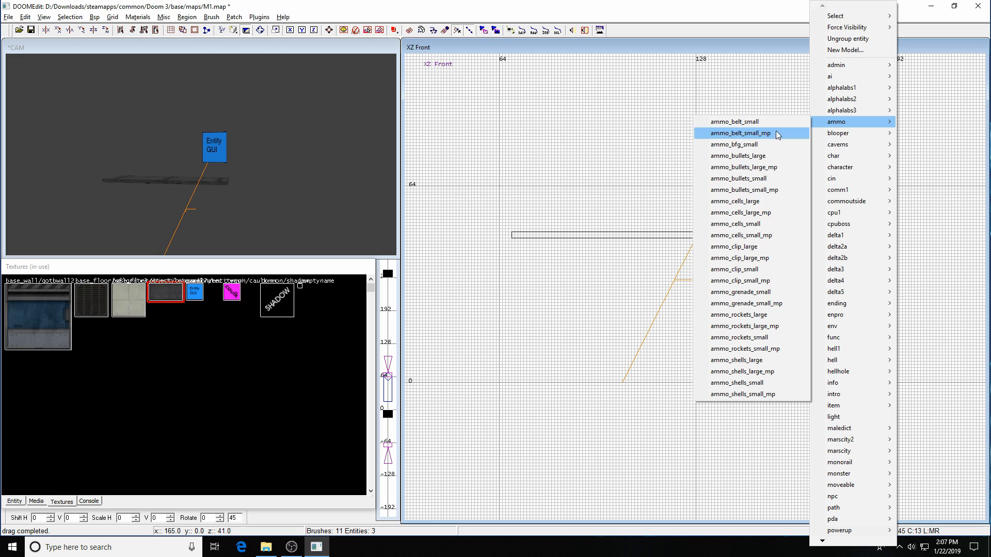
{"action": "left_click", "coordinate": [731, 293]}
{"action": "mouse_move", "coordinate": [821, 236]}
{"action": "left_mouse_down"}
{"action": "mouse_move", "coordinate": [622, 205]}
{"action": "mouse_move", "coordinate": [598, 217]}
{"action": "left_mouse_up"}
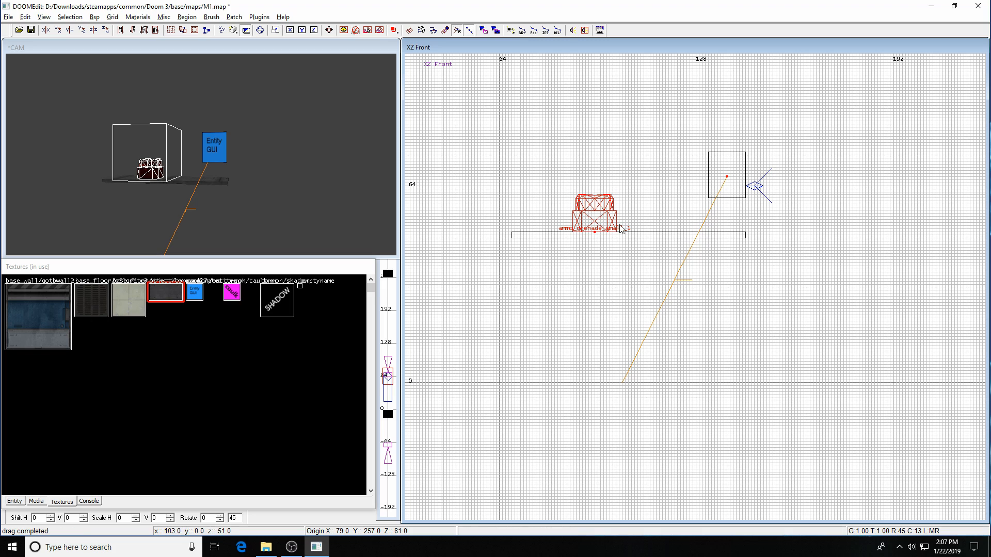
{"action": "key", "text": "ctrl+Tab"}
{"action": "left_click_drag", "start_coordinate": [751, 268], "coordinate": [757, 269]}
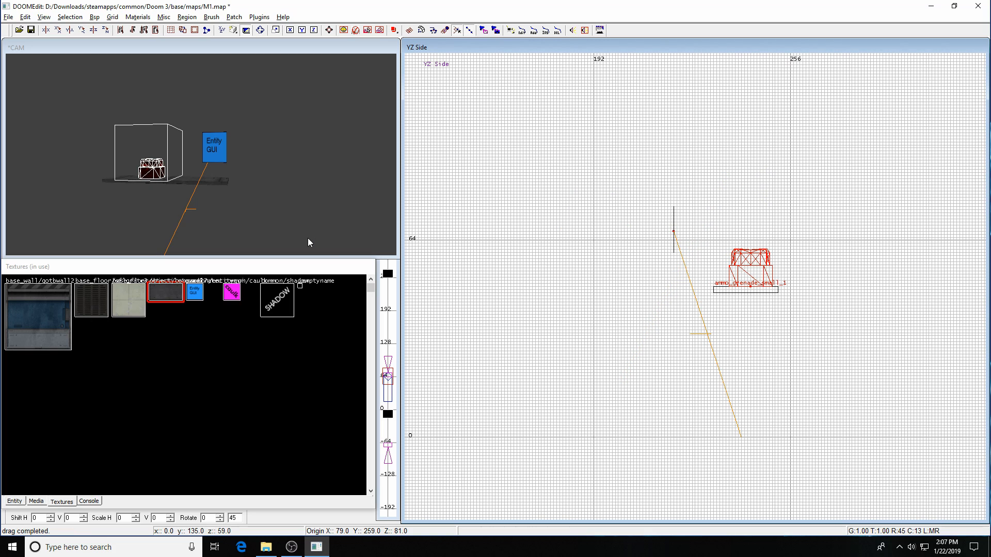
{"action": "key", "text": "Escape"}
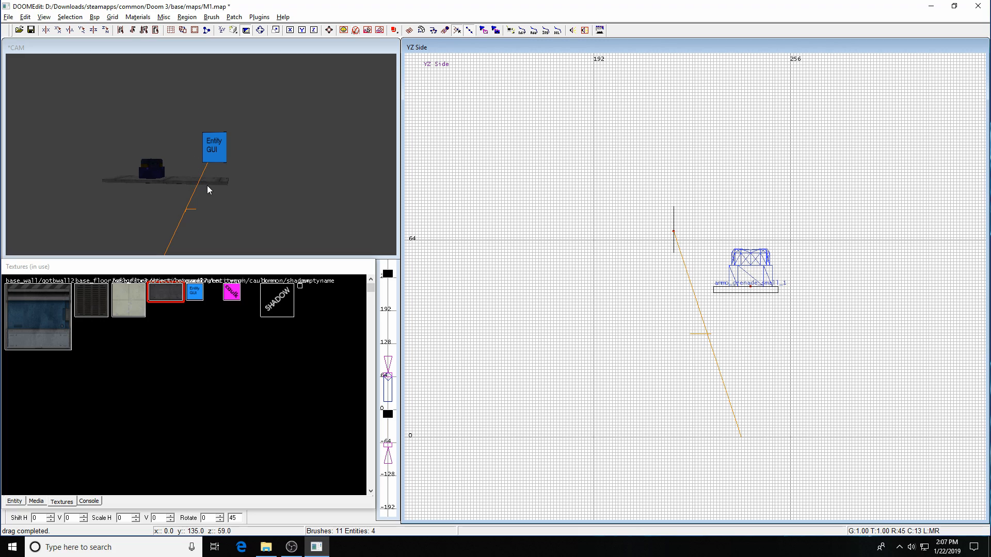
Add the key triggerfirst with value 1 to the grenade ammo entity
{"action": "left_click", "coordinate": [153, 172], "text": "shift"}
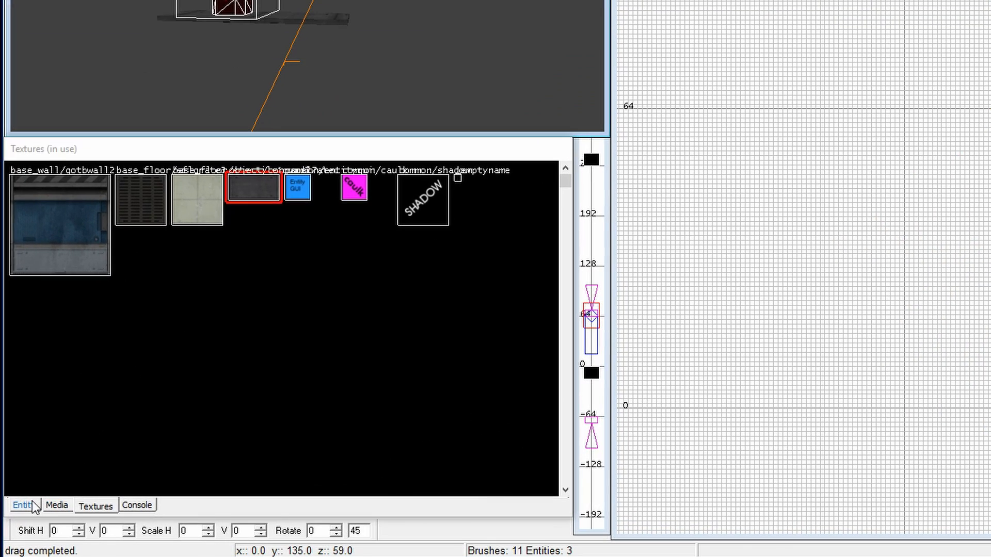
{"action": "left_click", "coordinate": [19, 501]}
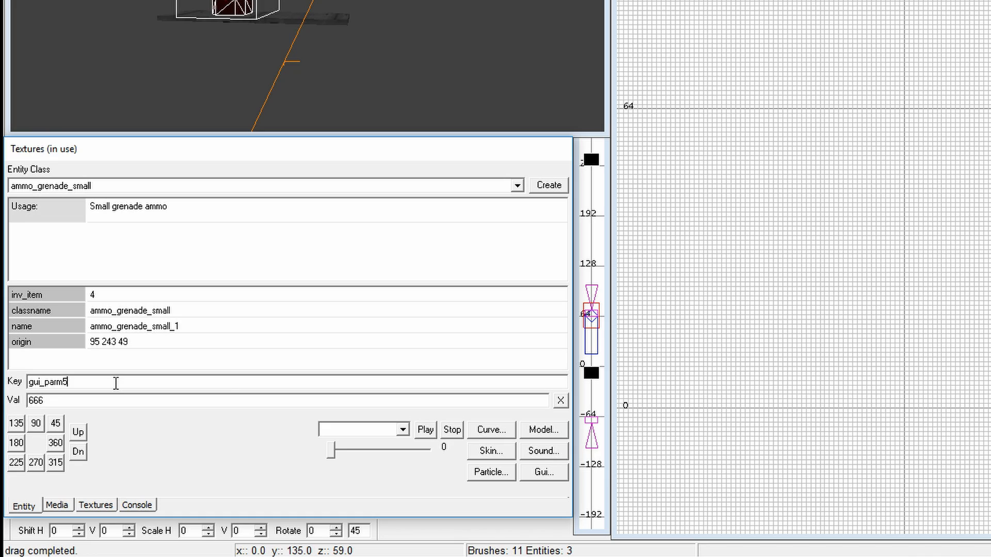
{"action": "key", "text": "BackSpace"}
{"action": "key", "text": "BackSpace"}
{"action": "key", "text": "BackSpace"}
{"action": "key", "text": "BackSpace"}
{"action": "type", "text": "tri"}
{"action": "key", "text": "Tab"}
{"action": "type", "text": "1"}
{"action": "key", "text": "Return"}
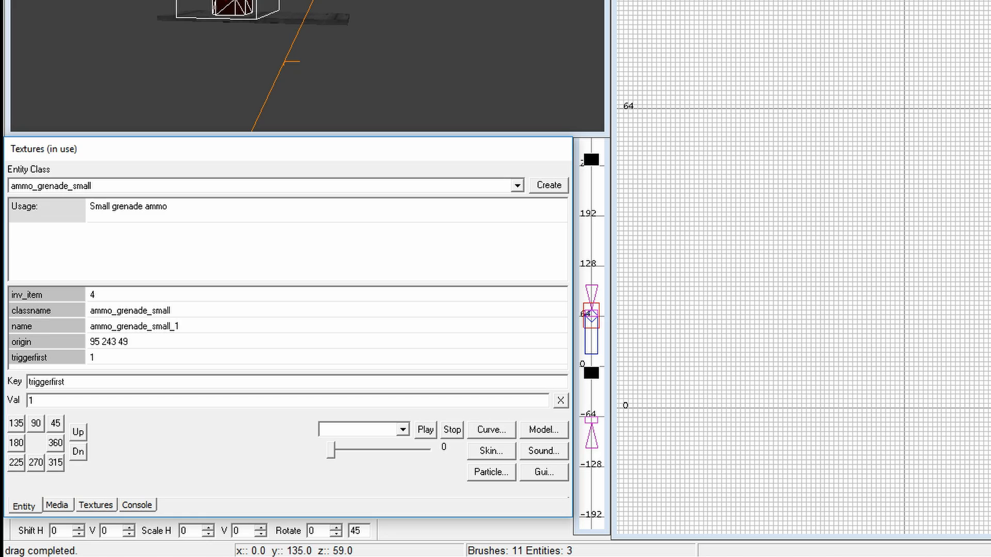
{"action": "left_click", "coordinate": [248, 77]}
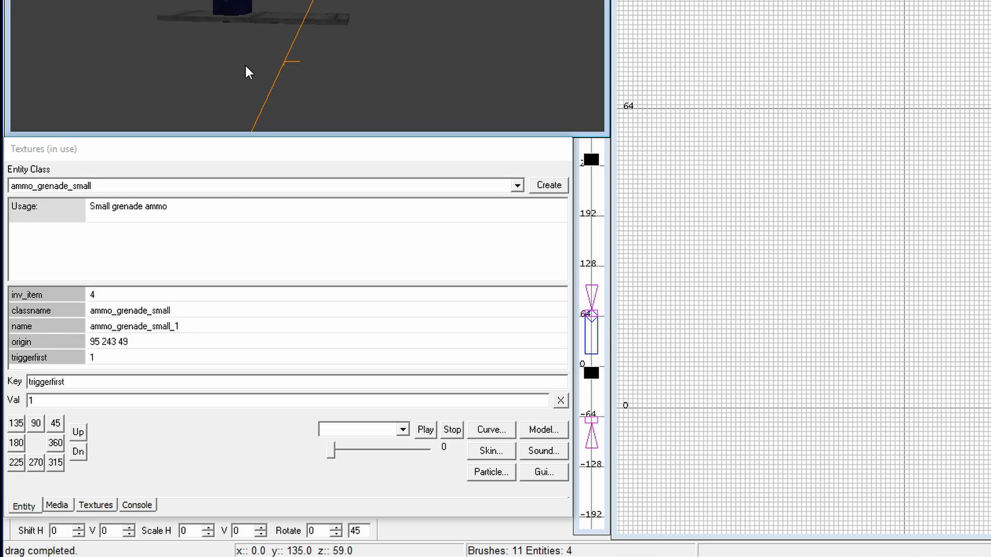
Add the key triggersize with value 20 to the grenade ammo entity and deselect it
{"action": "left_click", "coordinate": [221, 12], "text": "shift"}
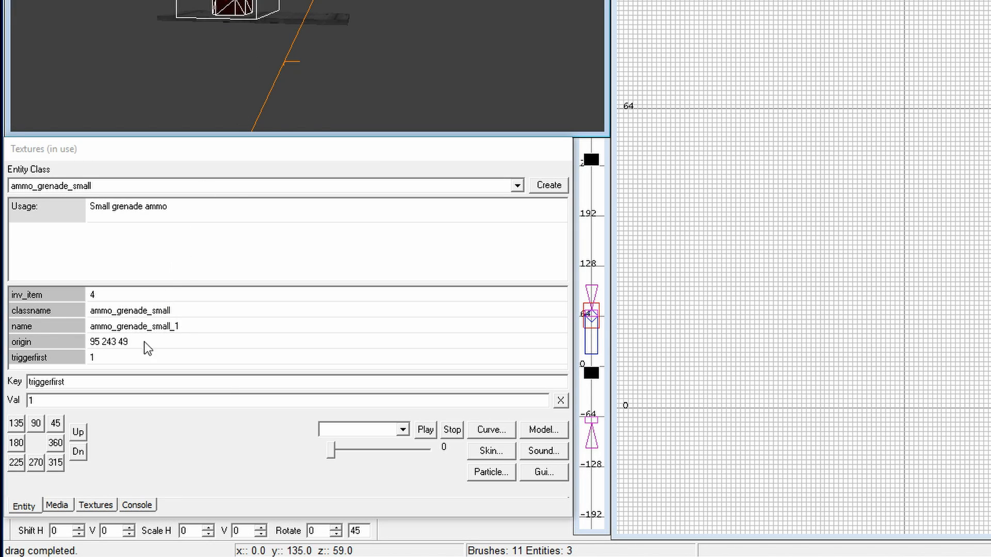
{"action": "left_click", "coordinate": [153, 400]}
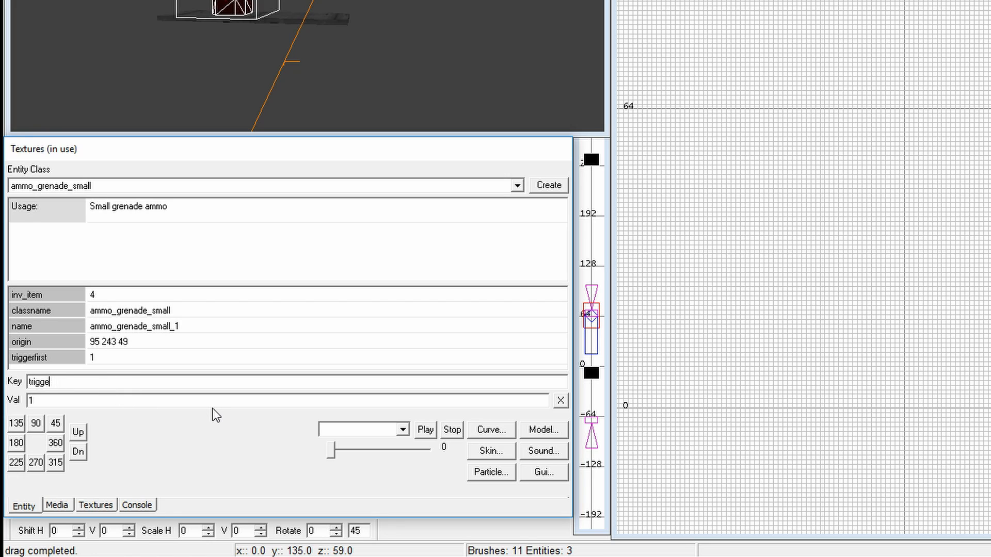
{"action": "key", "text": "BackSpace"}
{"action": "key", "text": "BackSpace"}
{"action": "key", "text": "BackSpace"}
{"action": "type", "text": "tr"}
{"action": "type", "text": "ersize"}
{"action": "key", "text": "Tab"}
{"action": "type", "text": "20"}
{"action": "key", "text": "Return"}
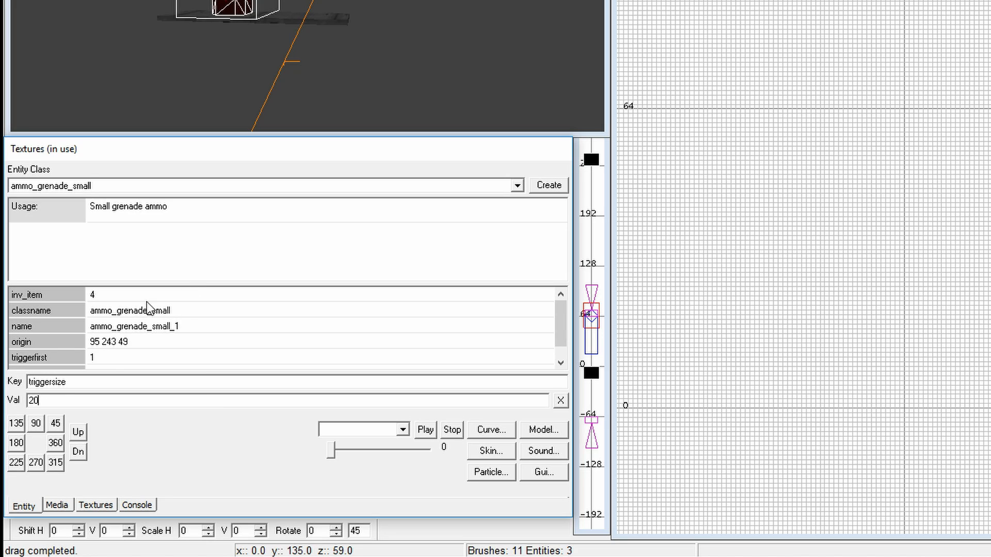
{"action": "scroll", "coordinate": [562, 324], "scroll_direction": "down", "scroll_amount": 1}
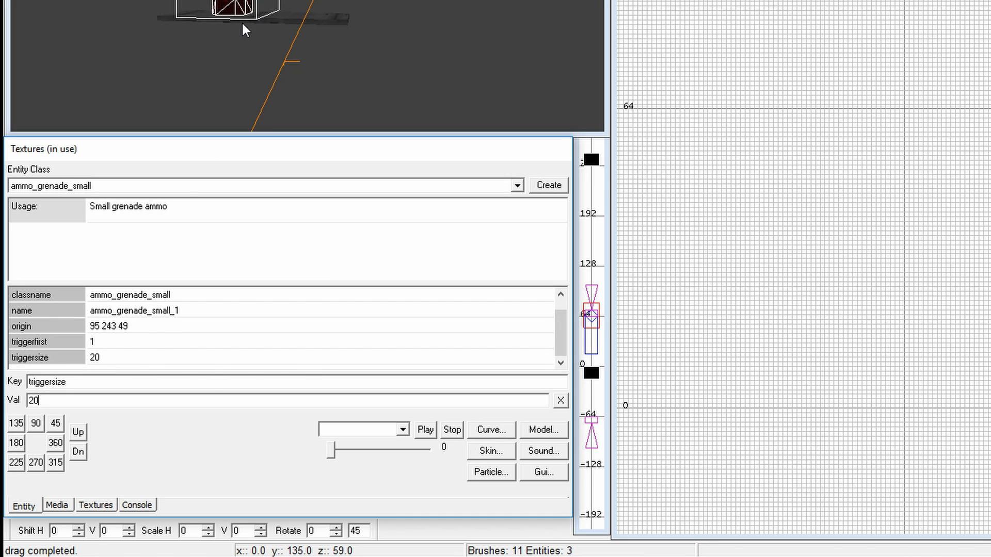
{"action": "key", "text": "Escape"}
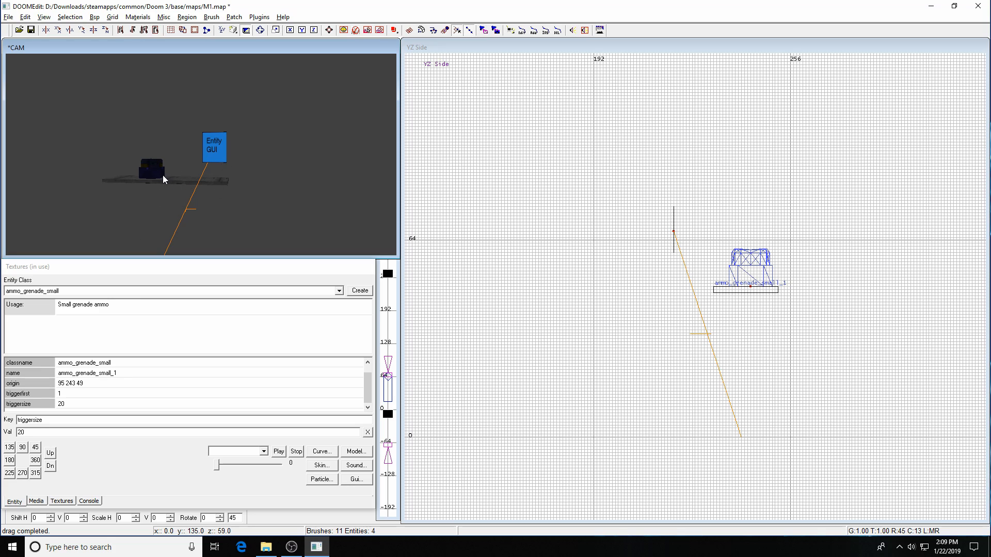
Link the GUI patch to the grenade ammo entity as its target, and clear the selection
{"action": "left_click", "coordinate": [215, 154], "text": "shift"}
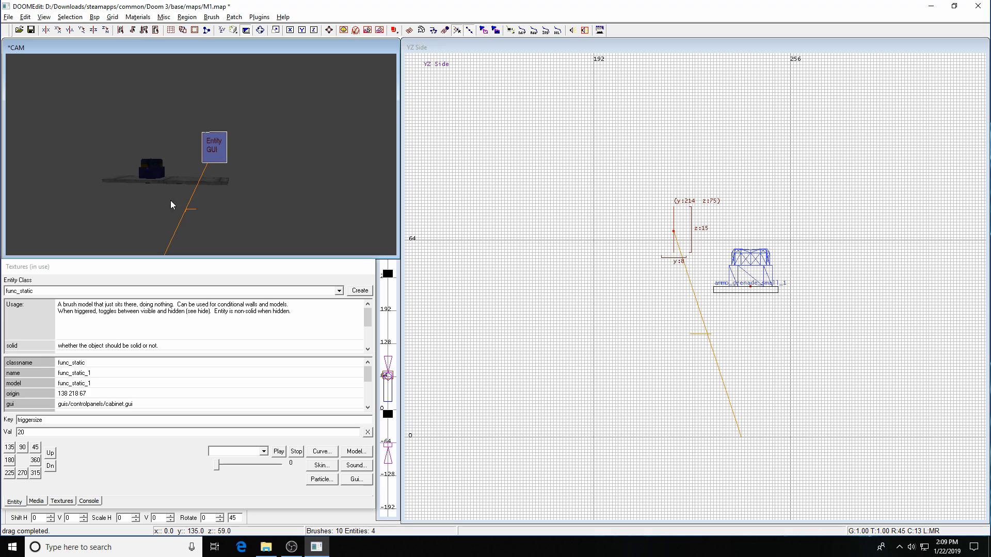
{"action": "left_click", "coordinate": [153, 171], "text": "shift"}
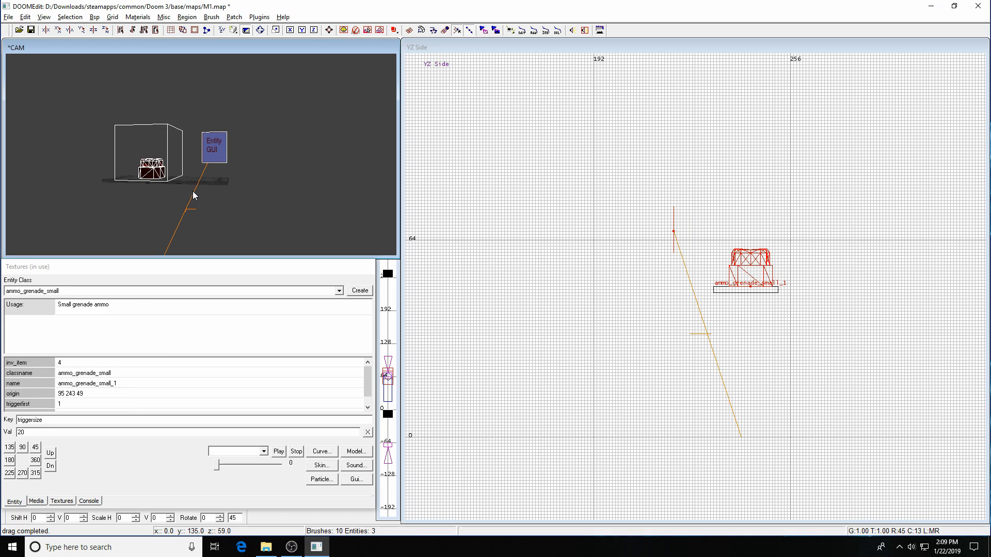
{"action": "key", "text": "ctrl+k"}
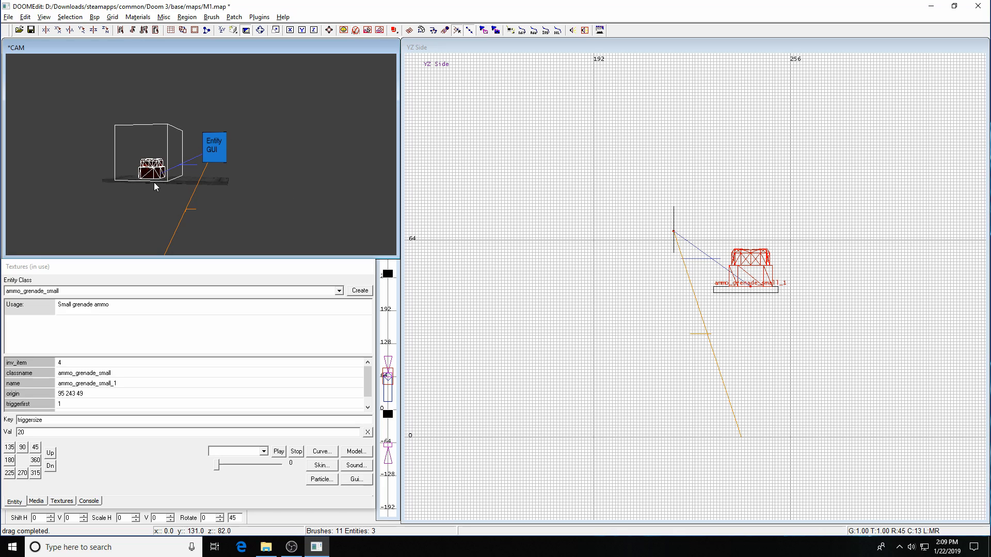
{"action": "key", "text": "Escape"}
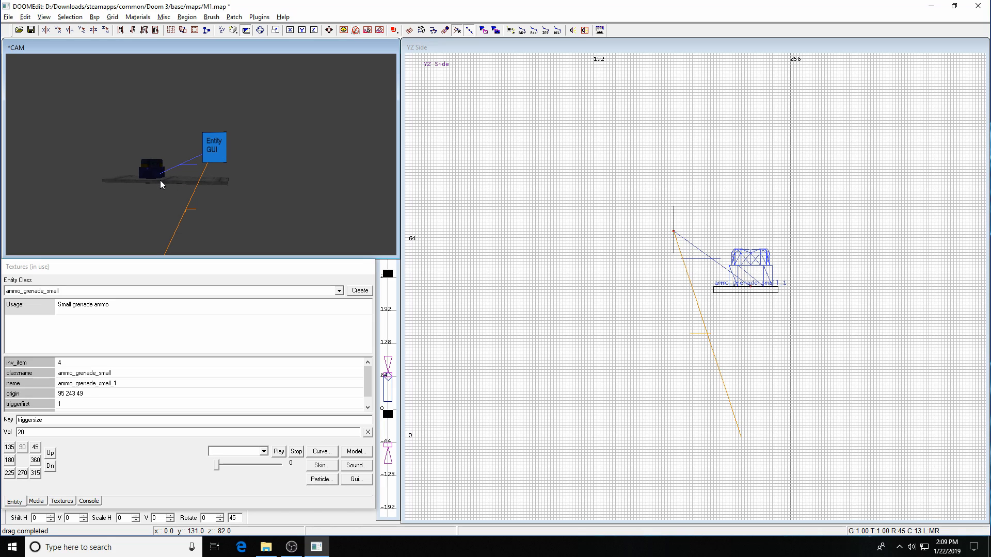
Unhide the storage cabinet and save the map
{"action": "key", "text": "shift+h"}
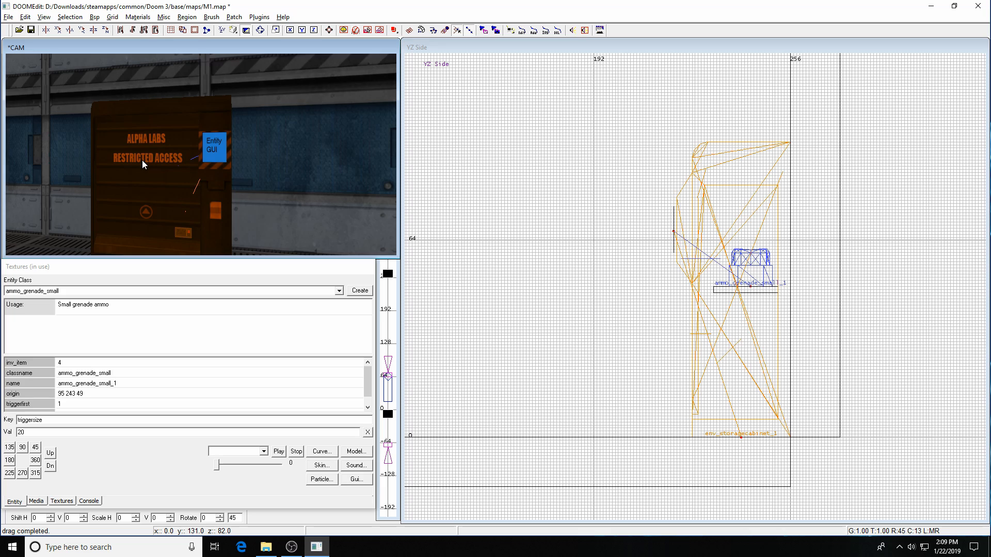
{"action": "key", "text": "ctrl+s"}
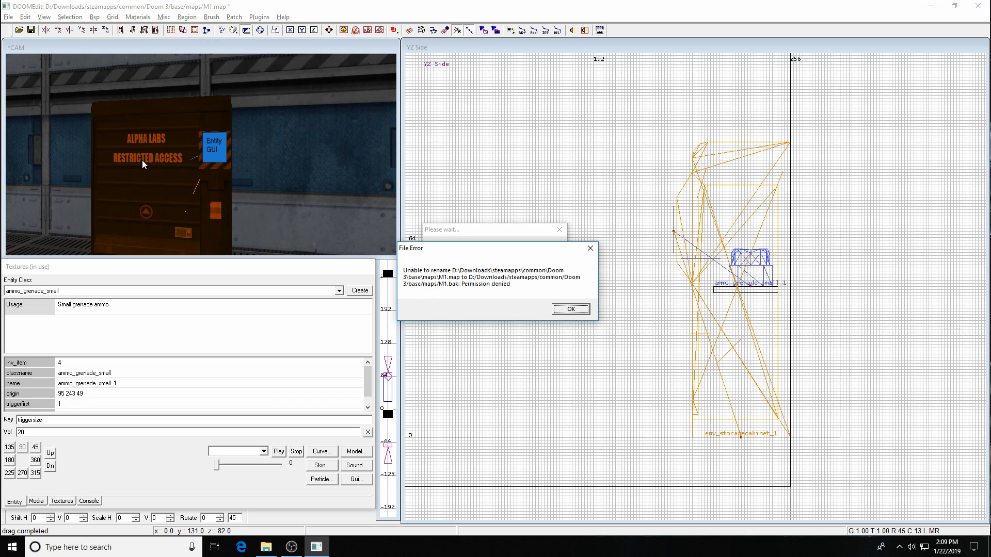
{"action": "key", "text": "Return"}
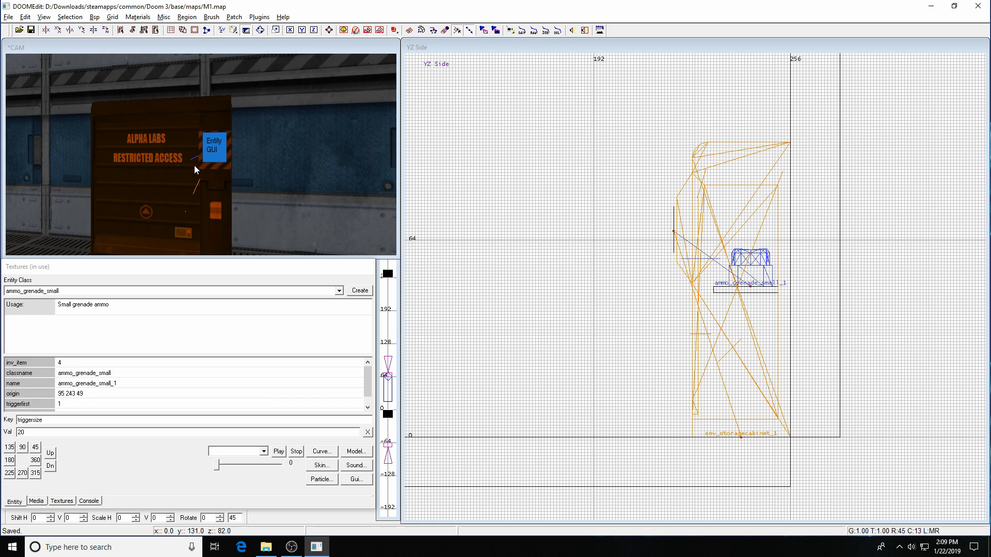
Switch to the Doom 3 game window, run the exit command in its console, and return to the editor
{"action": "key", "text": "F2"}
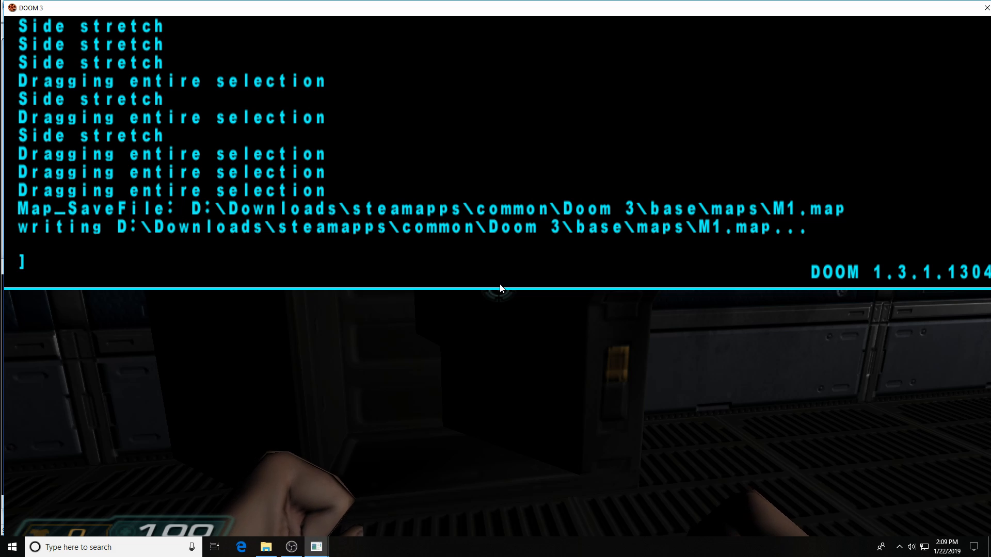
{"action": "key", "text": "grave"}
{"action": "key", "text": "grave"}
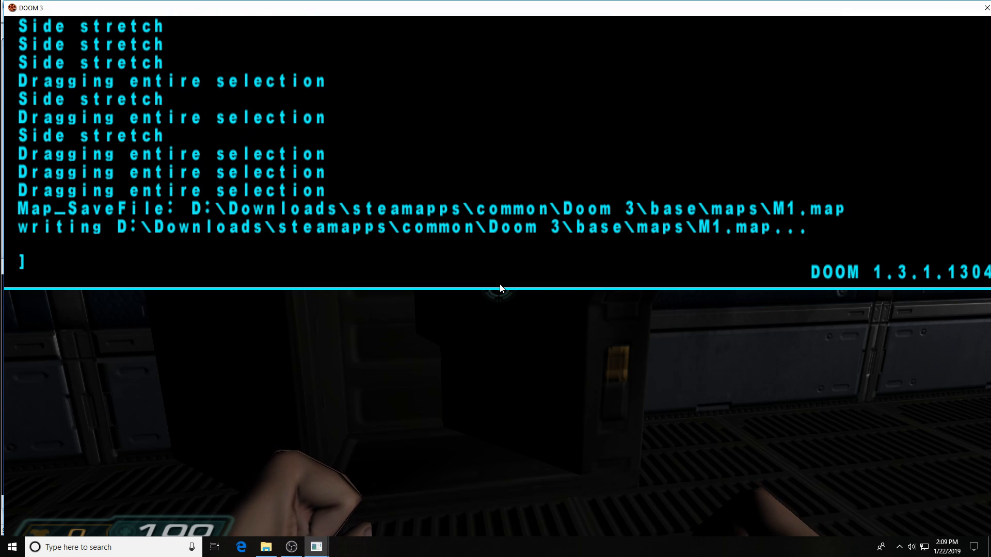
{"action": "type", "text": "exit"}
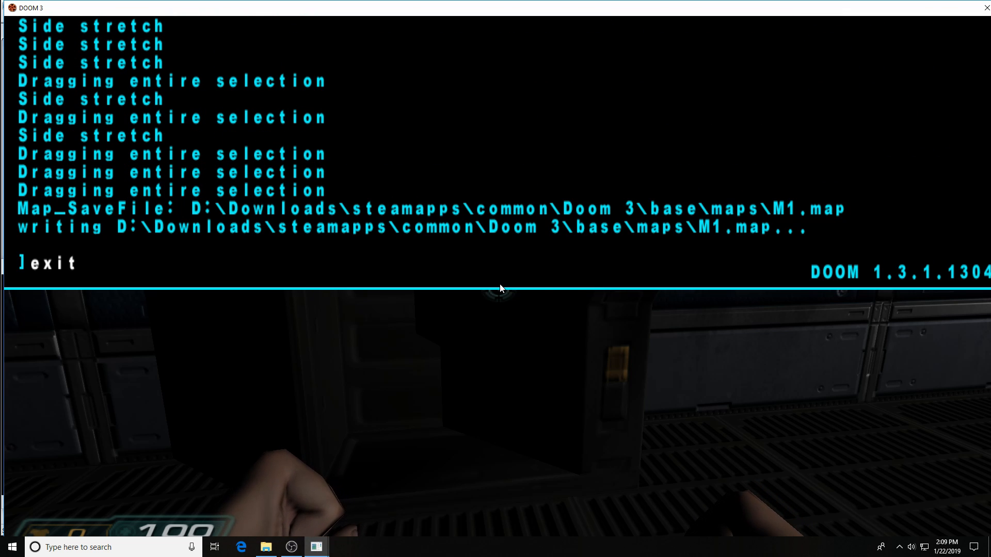
{"action": "key", "text": "Return"}
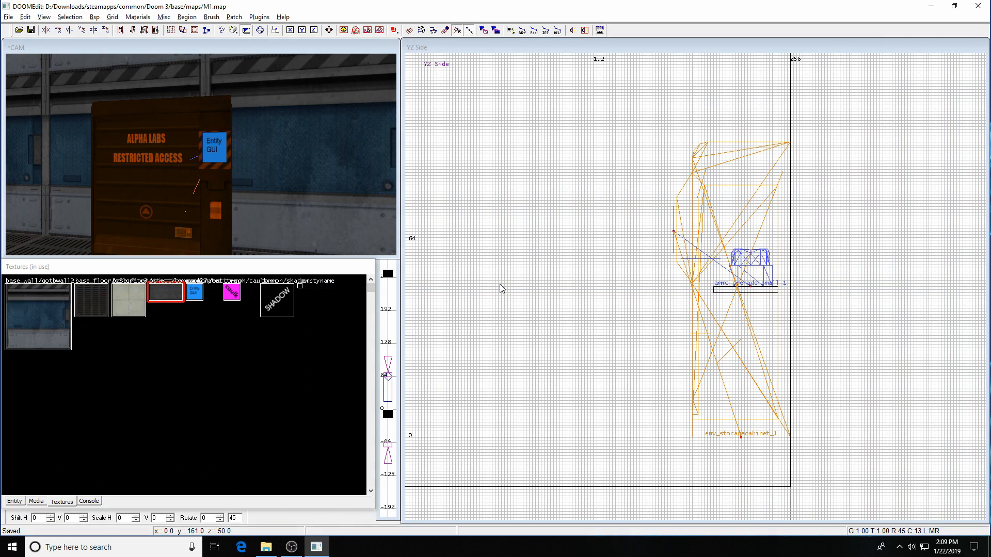
Compile the map with the plain bsp option
{"action": "left_click", "coordinate": [94, 17]}
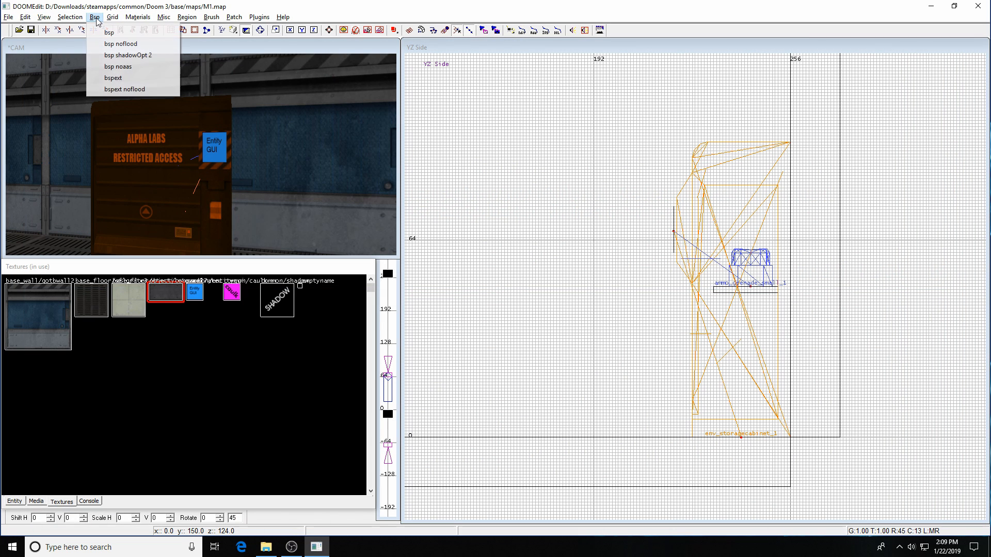
{"action": "left_click", "coordinate": [103, 31]}
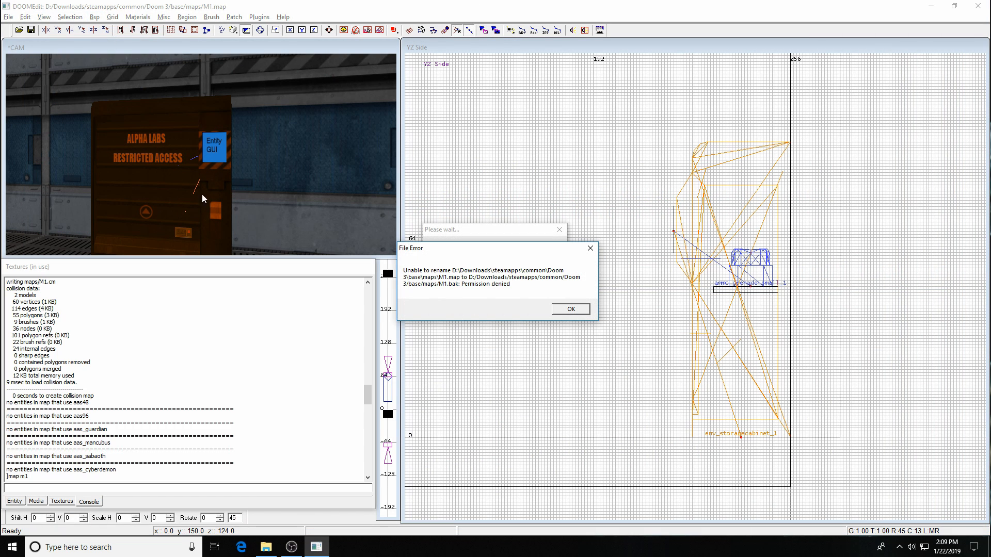
{"action": "left_click", "coordinate": [561, 312]}
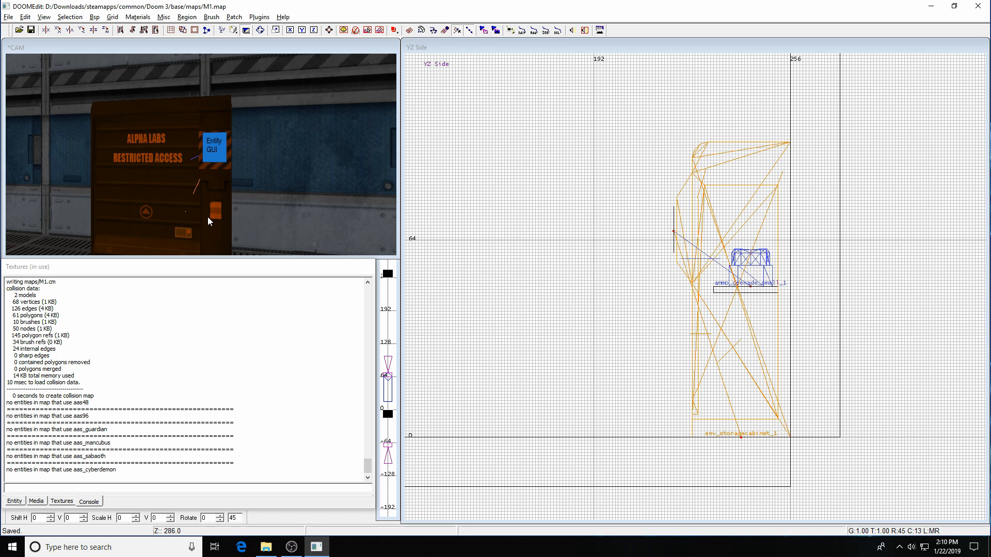
{"action": "right_click_drag", "start_coordinate": [558, 343], "coordinate": [596, 360]}
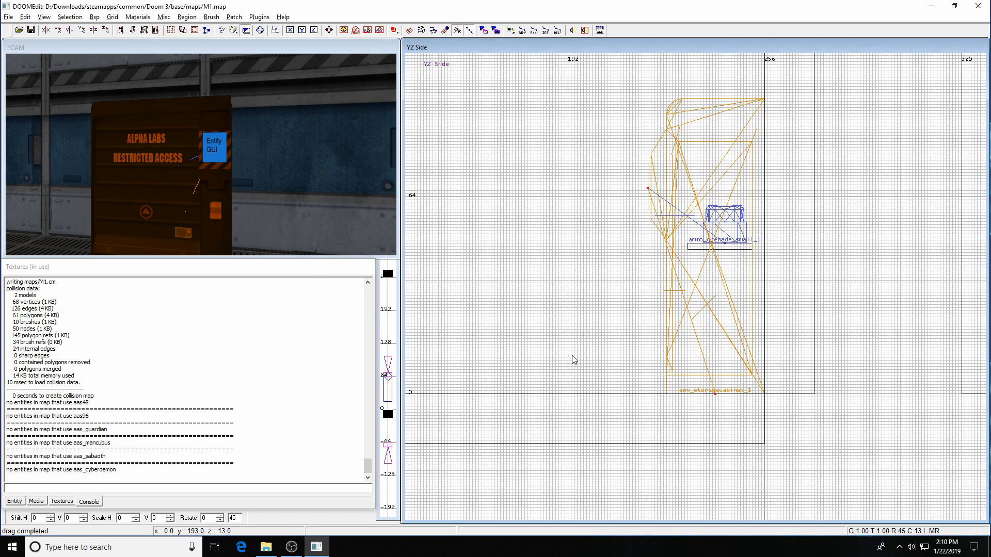
{"action": "left_click", "coordinate": [32, 502]}
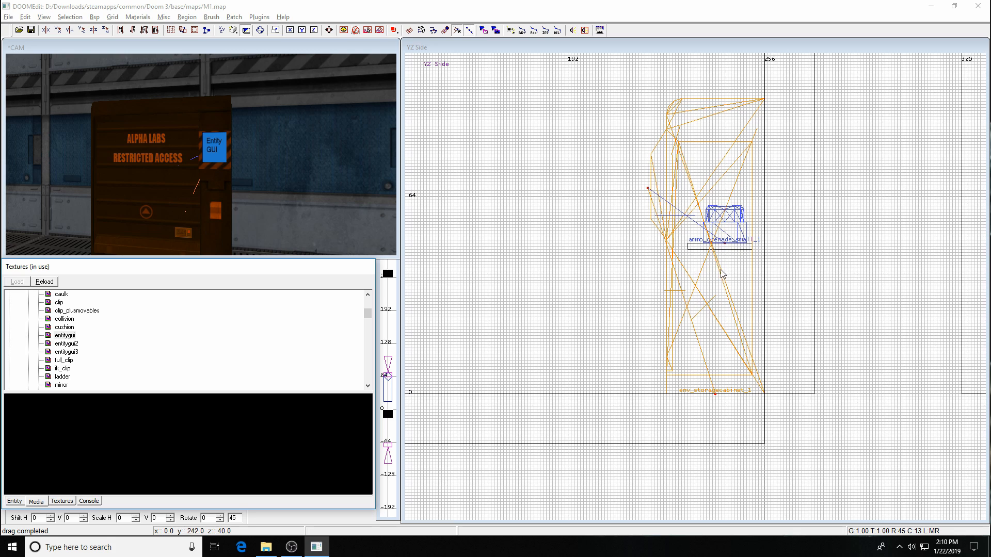
{"action": "right_click_drag", "start_coordinate": [714, 272], "coordinate": [705, 259]}
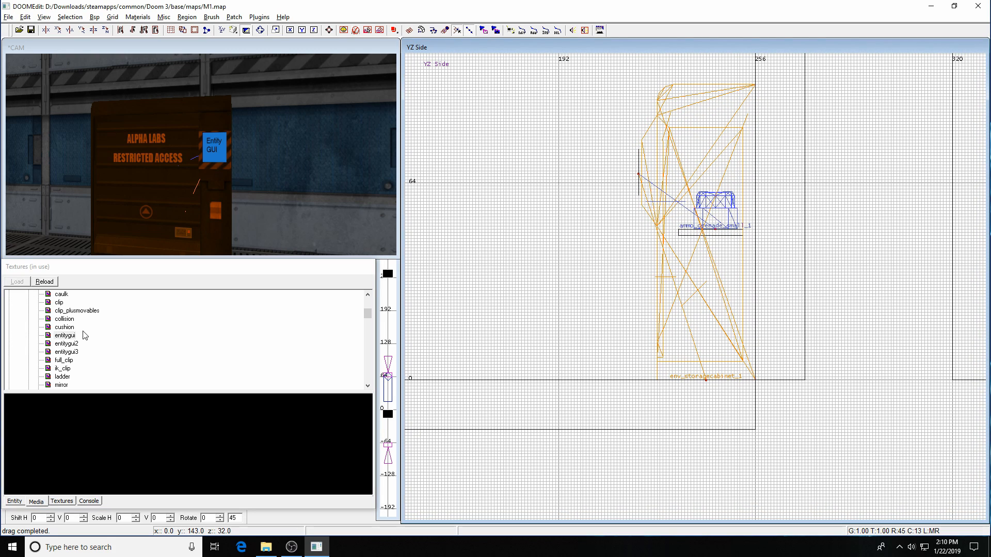
{"action": "left_click", "coordinate": [64, 319]}
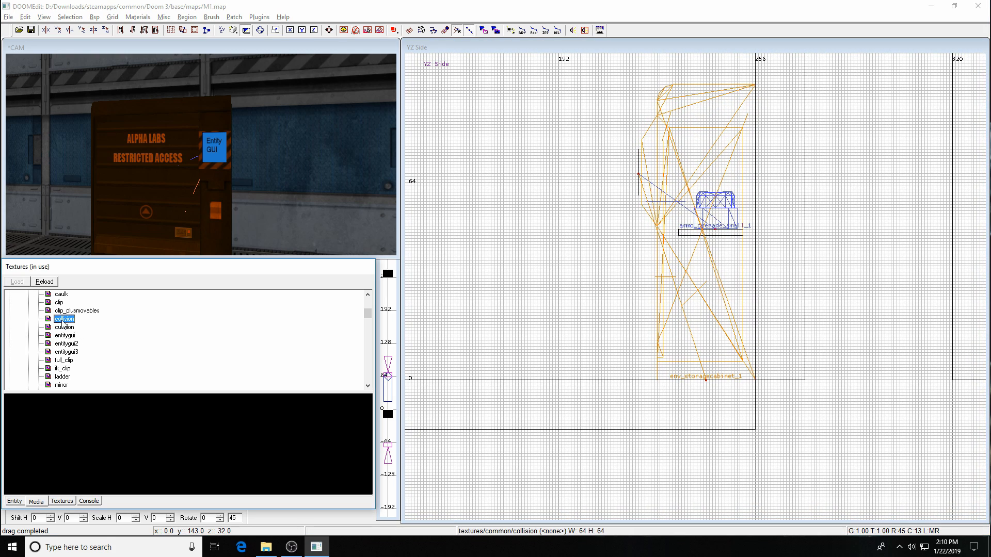
{"action": "left_click", "coordinate": [663, 243]}
{"action": "mouse_move", "coordinate": [663, 243]}
{"action": "left_mouse_down"}
{"action": "mouse_move", "coordinate": [737, 321]}
{"action": "mouse_move", "coordinate": [743, 343]}
{"action": "left_mouse_up"}
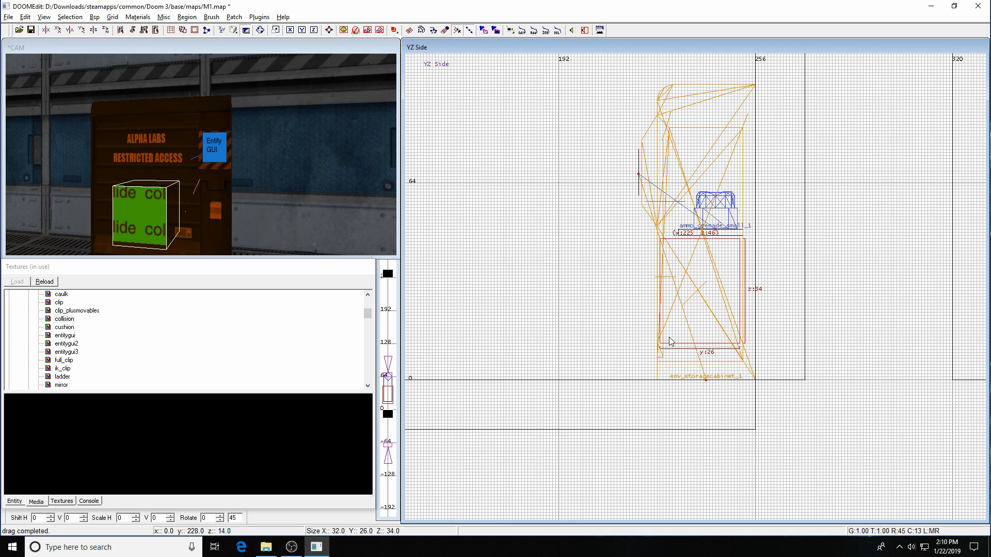
{"action": "key", "text": "BackSpace"}
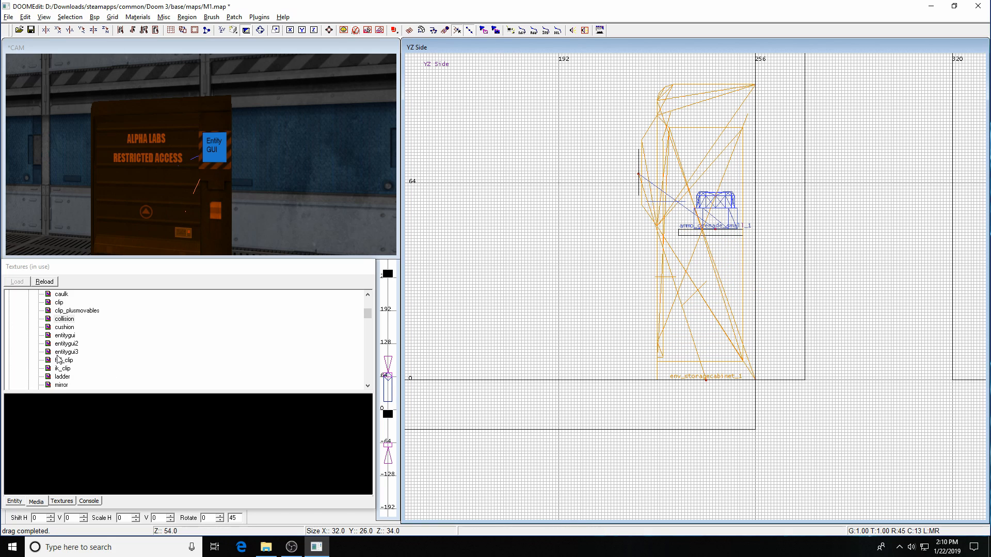
Create a clip-textured brush beneath the shelf, 24 units deep and 39 units high, and widen it to 77 units across the cabinet
{"action": "left_click", "coordinate": [59, 303]}
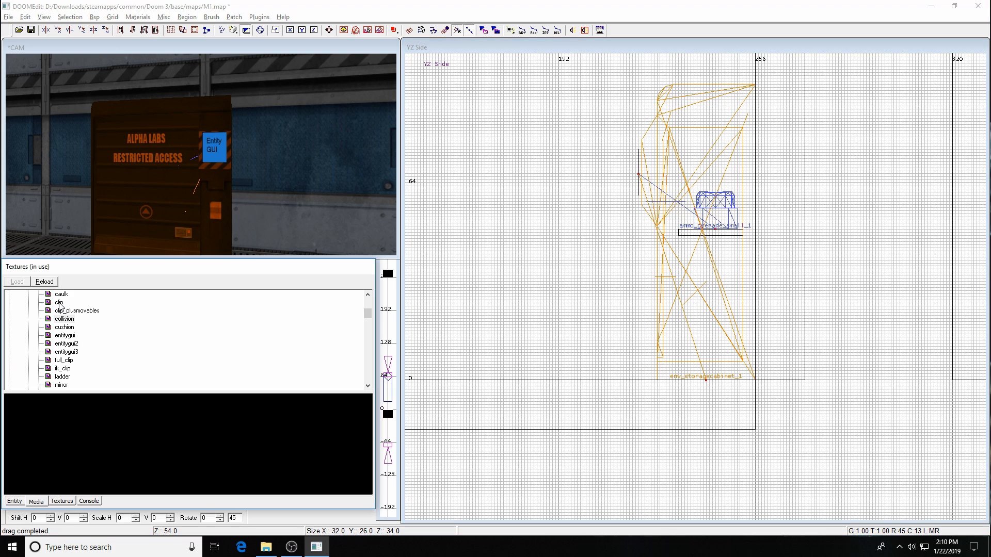
{"action": "mouse_move", "coordinate": [666, 239]}
{"action": "left_mouse_down"}
{"action": "mouse_move", "coordinate": [749, 326]}
{"action": "mouse_move", "coordinate": [742, 363]}
{"action": "left_mouse_up"}
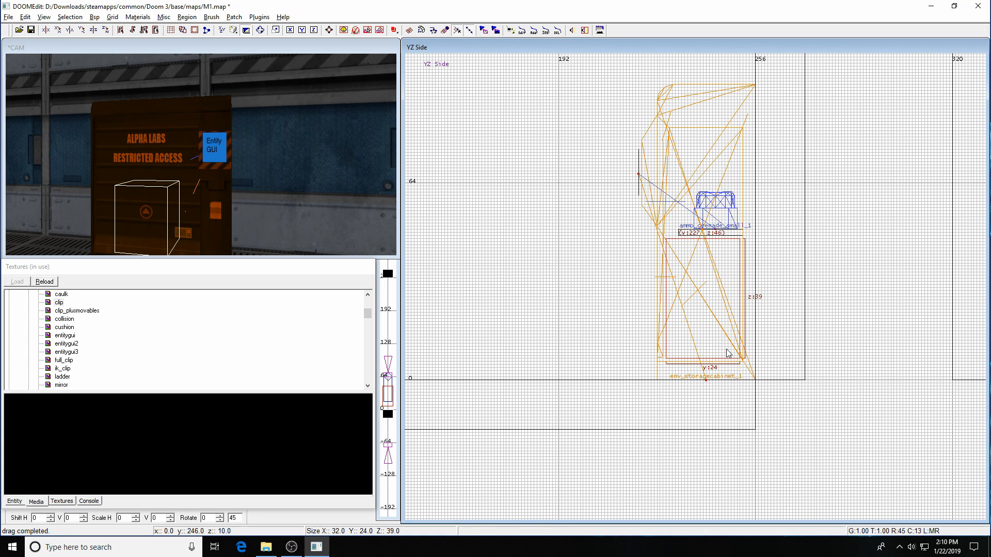
{"action": "key", "text": "ctrl+Tab"}
{"action": "mouse_move", "coordinate": [711, 252]}
{"action": "left_mouse_down"}
{"action": "mouse_move", "coordinate": [644, 266]}
{"action": "mouse_move", "coordinate": [663, 264]}
{"action": "left_mouse_up"}
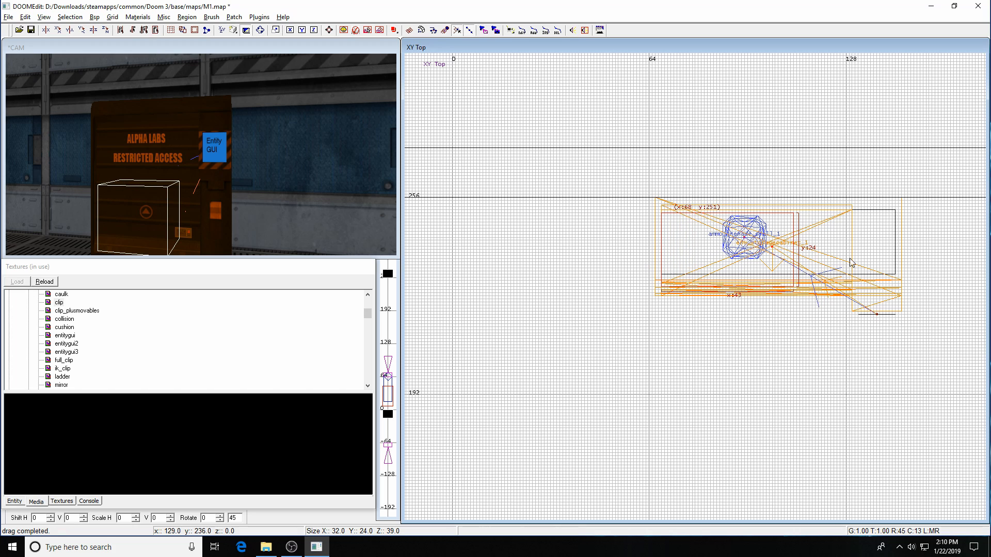
{"action": "left_click_drag", "start_coordinate": [851, 263], "coordinate": [934, 273]}
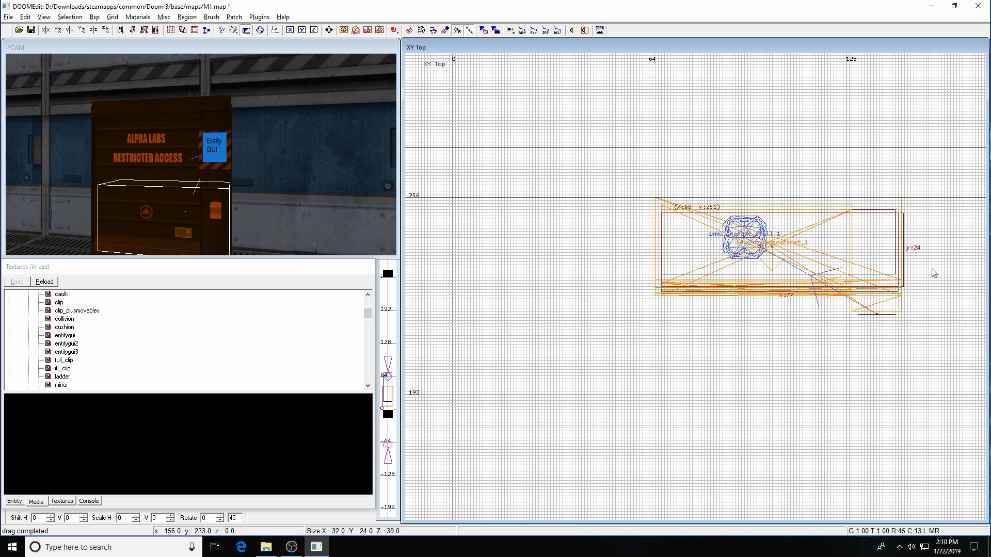
Extend the clip brush down to the floor for a height of 46 units, and deselect it
{"action": "key", "text": "ctrl+Tab"}
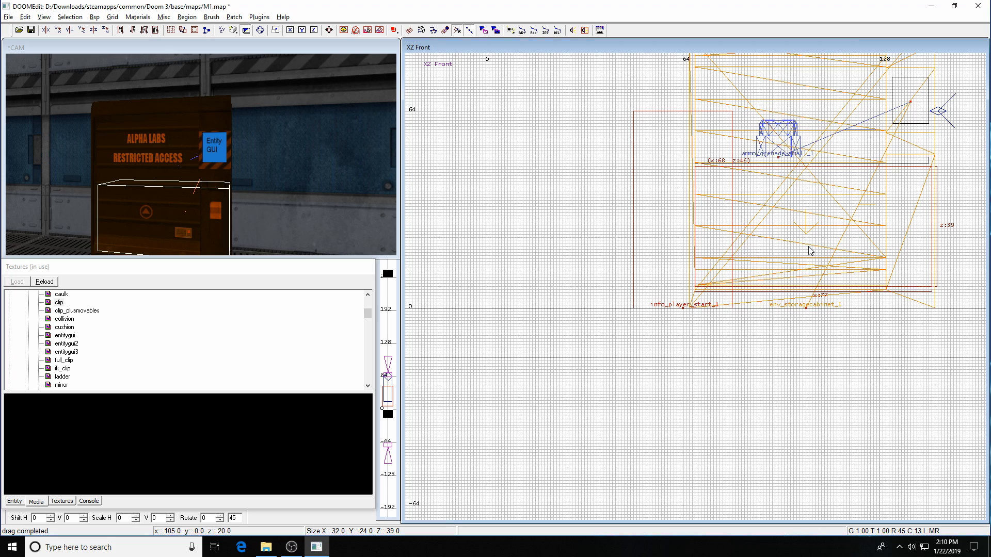
{"action": "left_click_drag", "start_coordinate": [808, 304], "coordinate": [816, 337]}
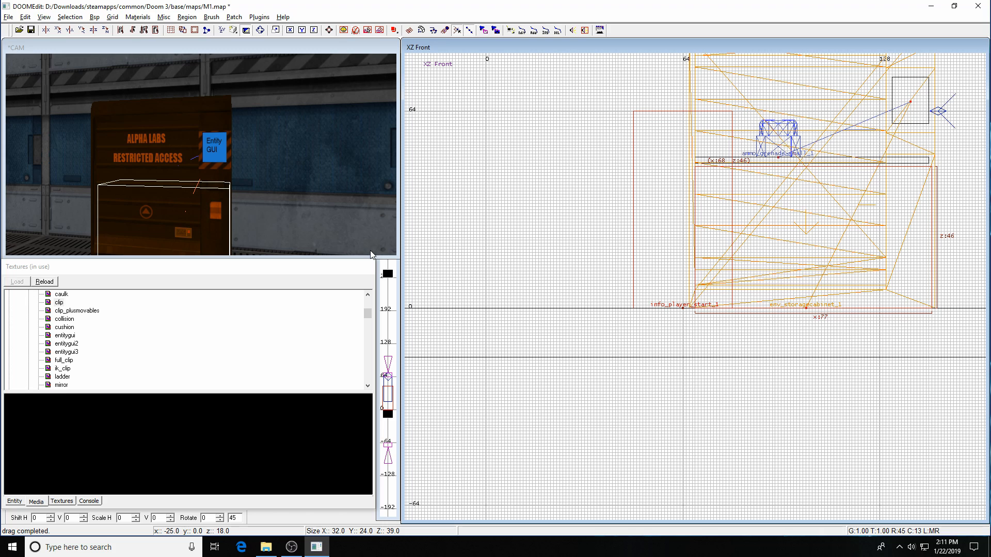
{"action": "key", "text": "Escape"}
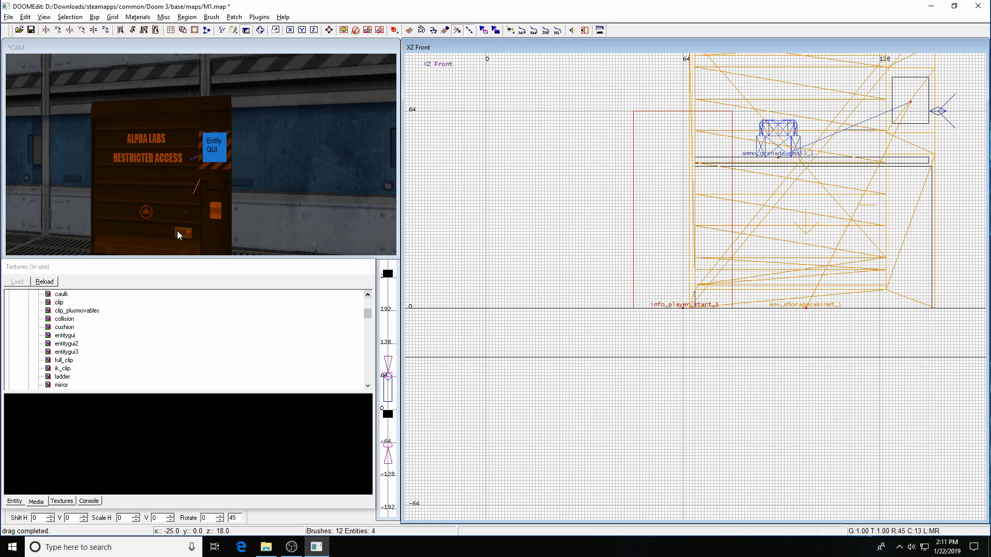
Hide the storage cabinet and raise the clip brush's top to the shelf's underside, 47 units high
{"action": "left_click", "coordinate": [151, 220], "text": "shift"}
{"action": "key", "text": "h"}
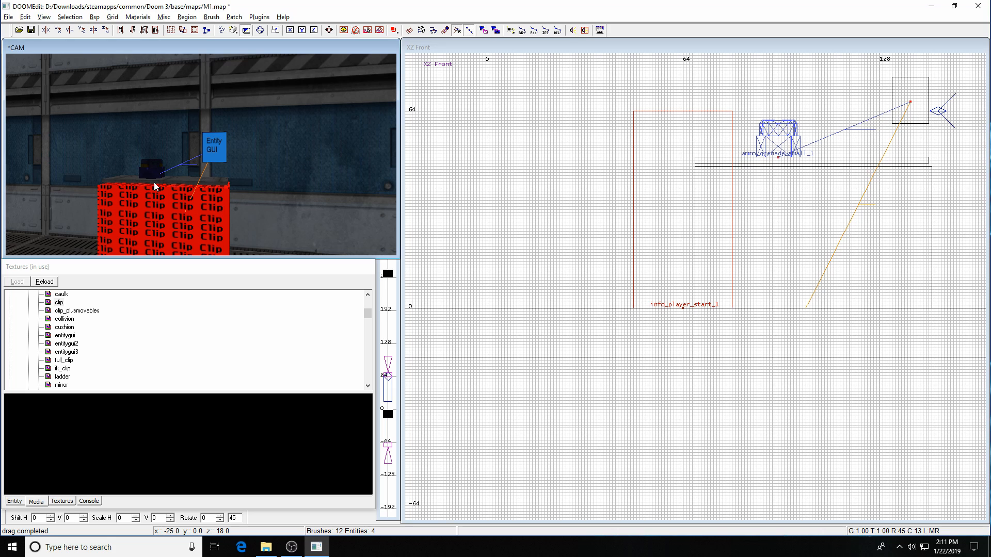
{"action": "left_click", "coordinate": [172, 208], "text": "shift"}
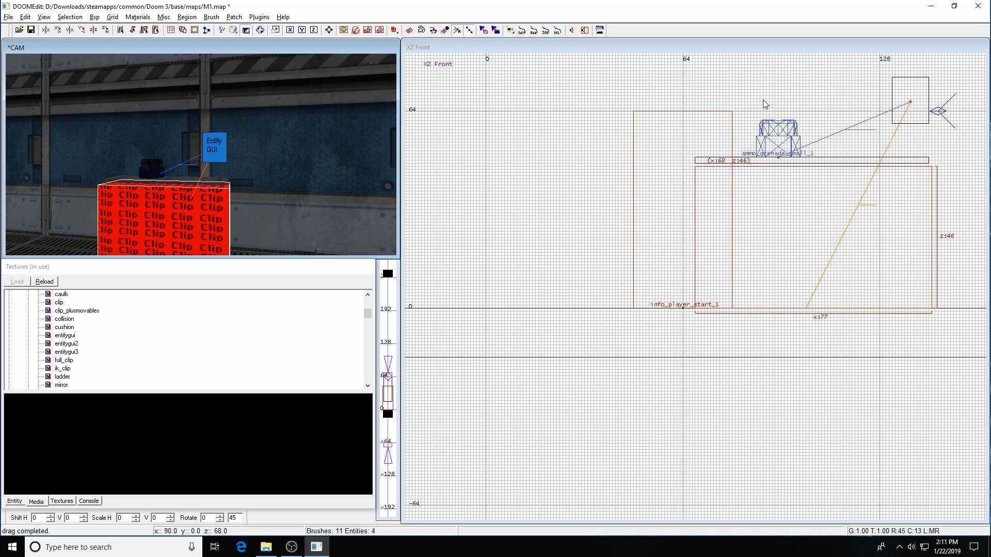
{"action": "left_click", "coordinate": [197, 221], "text": "shift"}
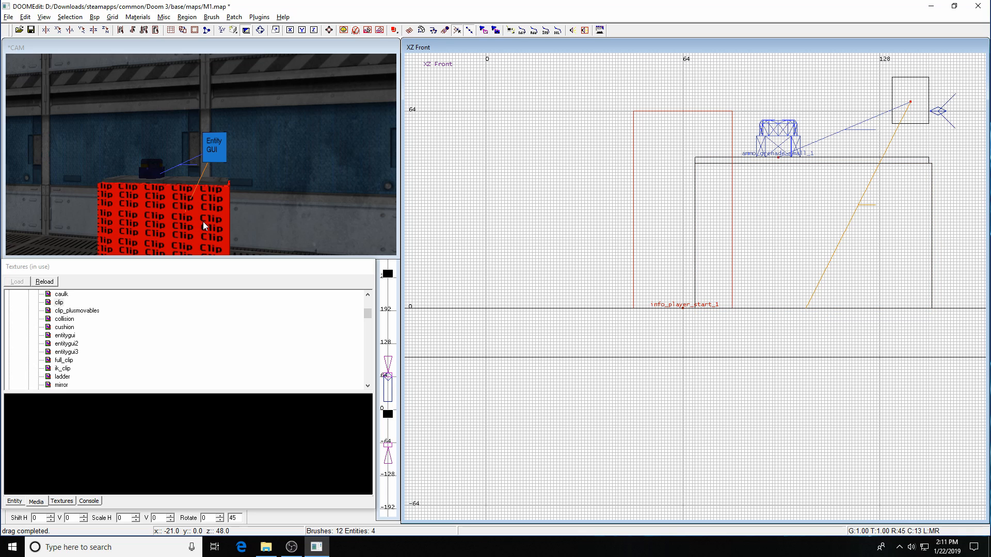
Duplicate the clip brush, place the copy just above the grenade ammo, and clear the selection
{"action": "left_click", "coordinate": [203, 221], "text": "shift"}
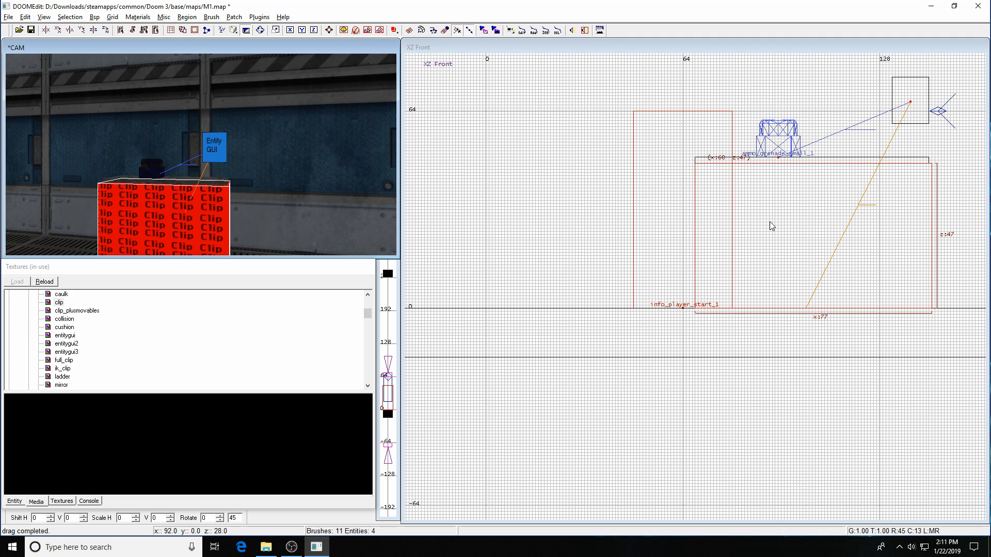
{"action": "mouse_move", "coordinate": [771, 226]}
{"action": "left_mouse_down"}
{"action": "mouse_move", "coordinate": [783, 243]}
{"action": "mouse_move", "coordinate": [770, 46]}
{"action": "mouse_move", "coordinate": [781, 64]}
{"action": "left_mouse_up"}
{"action": "key", "text": "Escape"}
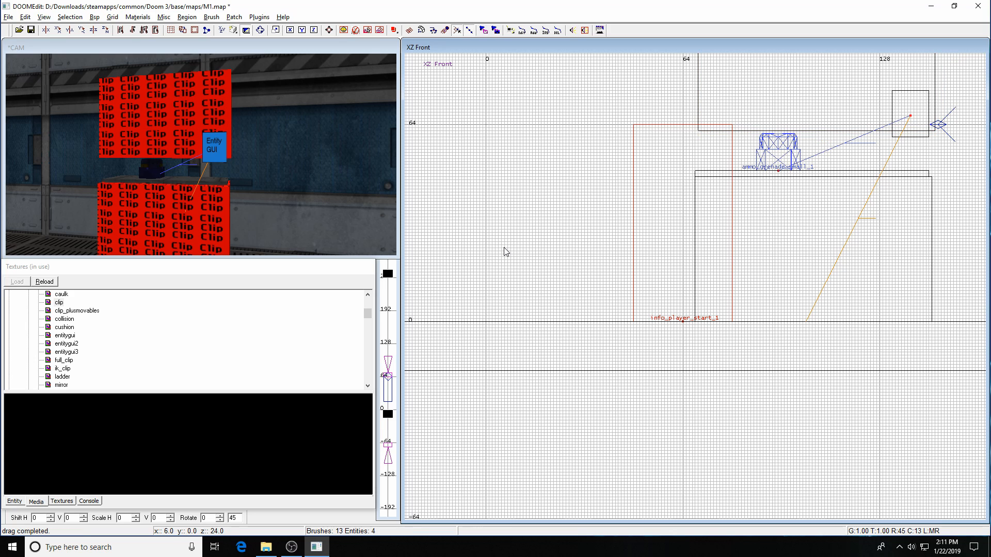
Unhide the cabinet and trim the upper clip brush to 33 units high and 76 units wide so it fits inside the cabinet
{"action": "key", "text": "shift+h"}
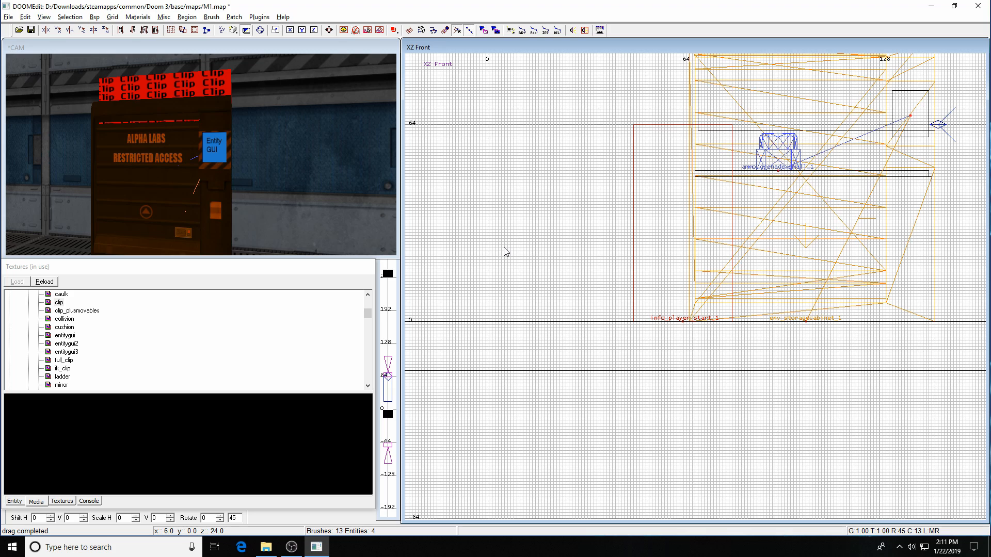
{"action": "left_click", "coordinate": [180, 94], "text": "shift"}
{"action": "right_click_drag", "start_coordinate": [782, 150], "coordinate": [722, 232]}
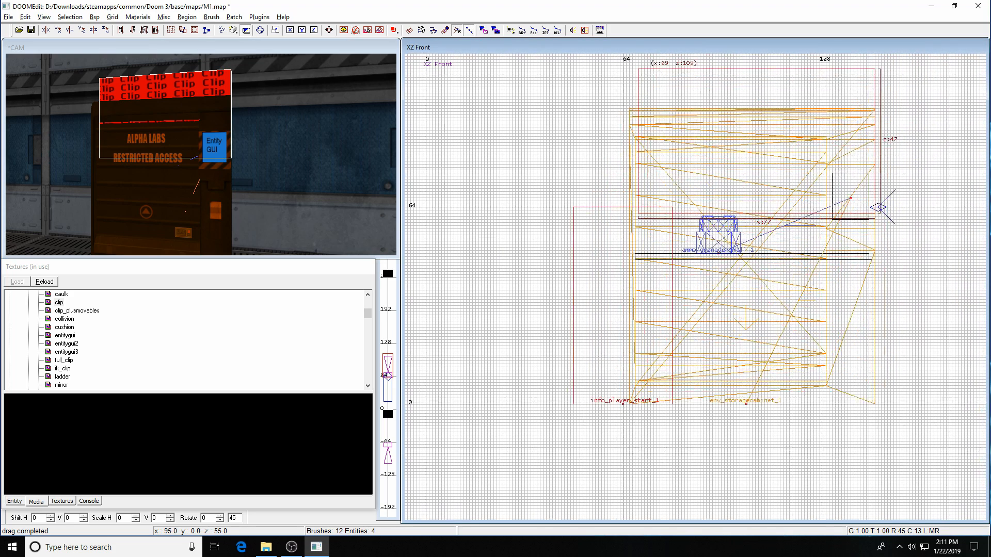
{"action": "mouse_move", "coordinate": [751, 73]}
{"action": "left_mouse_down"}
{"action": "mouse_move", "coordinate": [750, 110]}
{"action": "mouse_move", "coordinate": [773, 120]}
{"action": "left_mouse_up"}
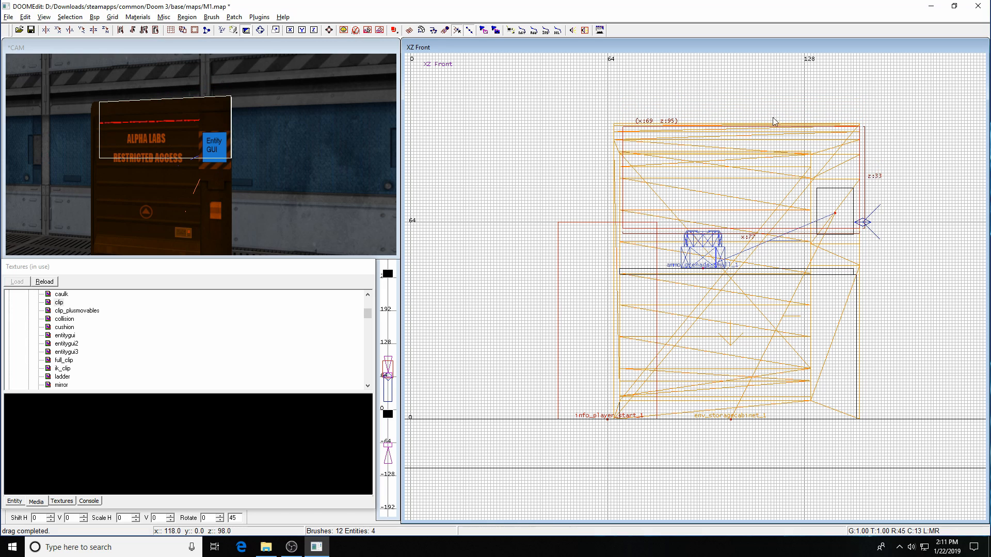
{"action": "left_click_drag", "start_coordinate": [930, 186], "coordinate": [928, 190]}
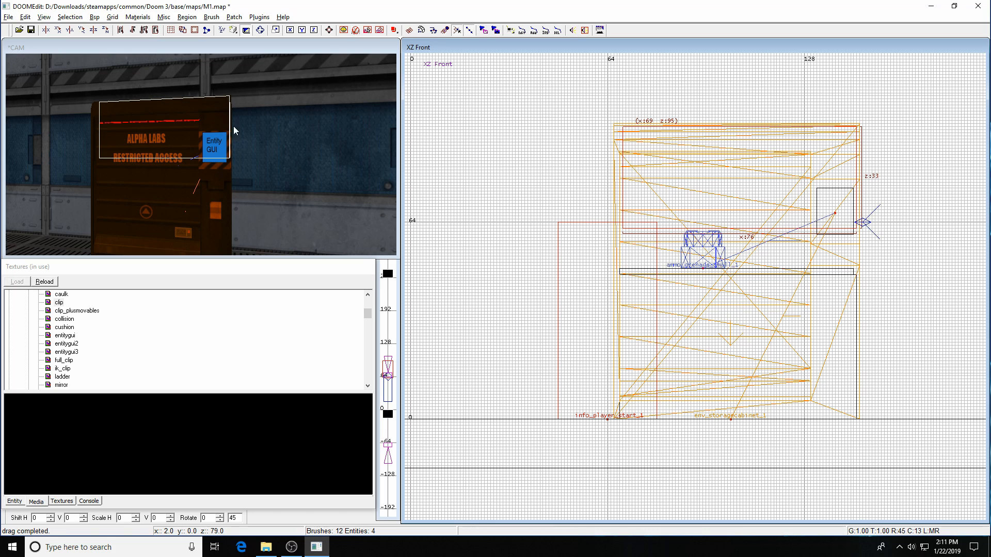
{"action": "key", "text": "Escape"}
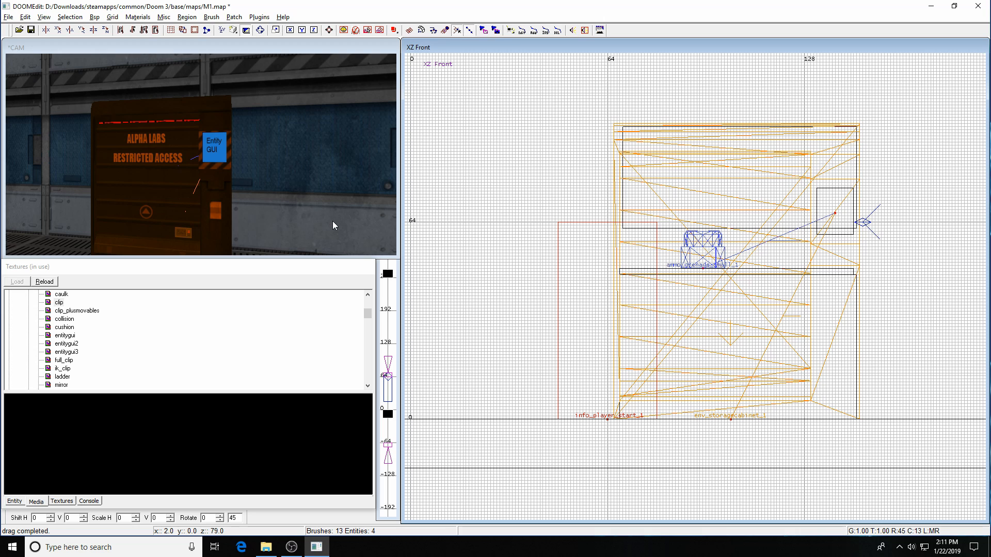
Save the M1 map with the trimmed clip brushes and compile it with plain bsp
{"action": "key", "text": "ctrl+s"}
{"action": "left_click", "coordinate": [582, 312]}
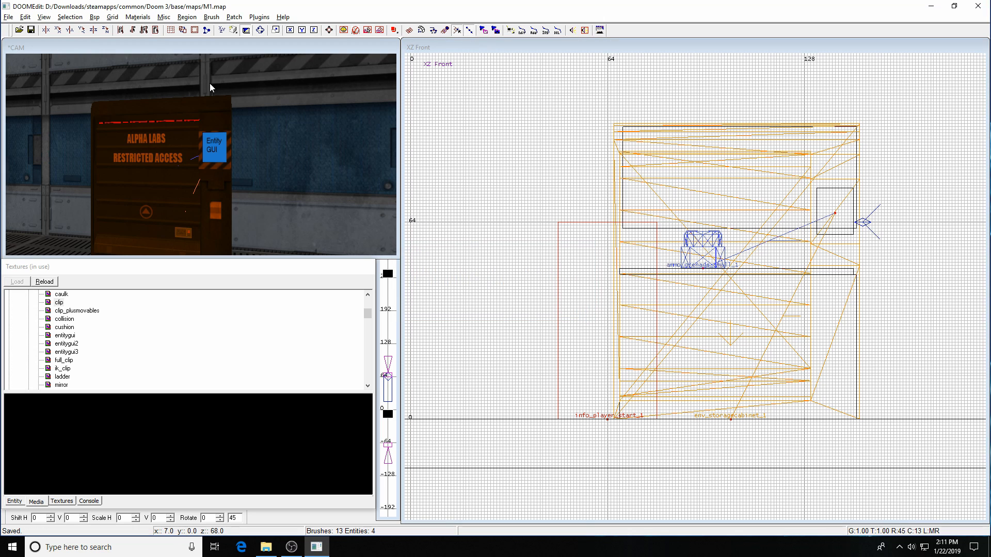
{"action": "left_click", "coordinate": [105, 33]}
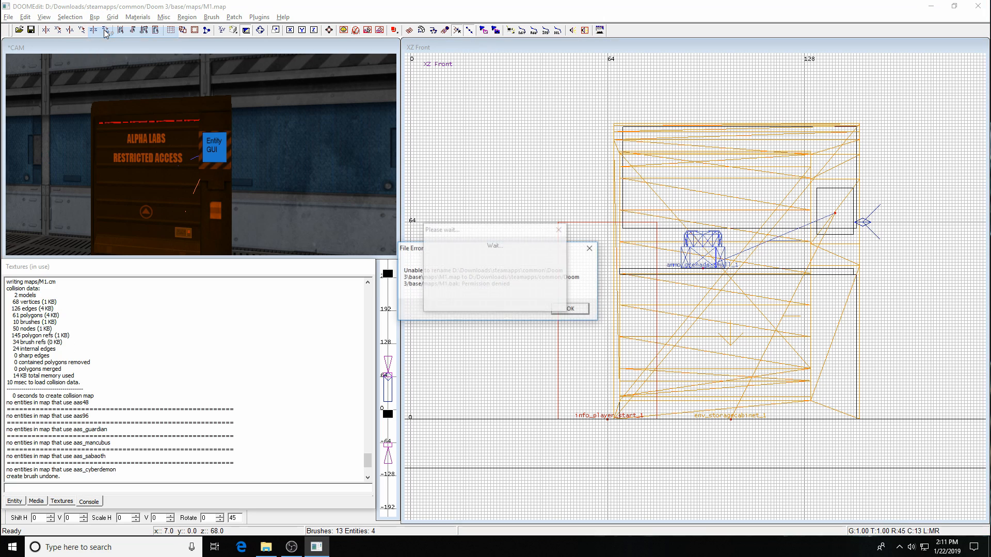
{"action": "left_click", "coordinate": [563, 306]}
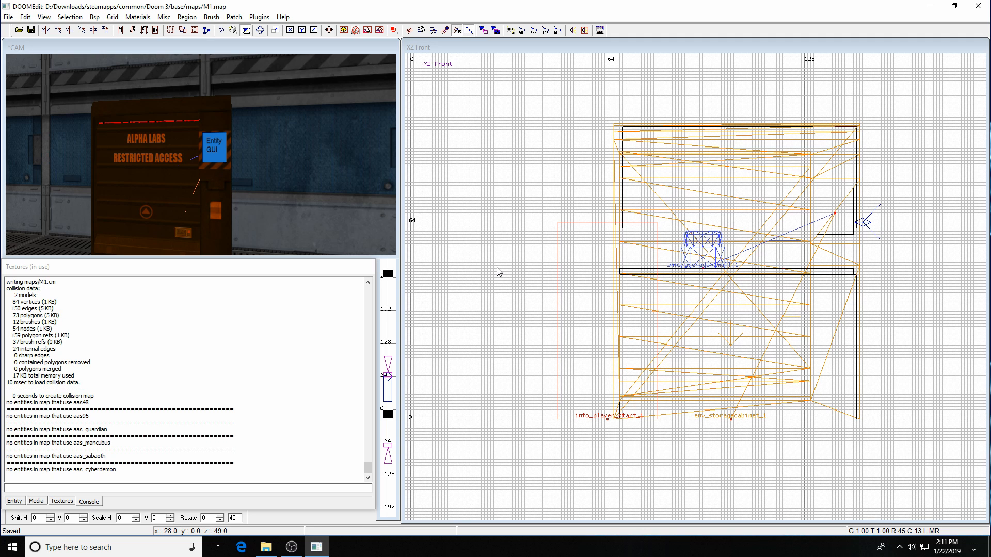
Switch to the Doom 3 game window and load the m1 map through the console
{"action": "key", "text": "F2"}
{"action": "key", "text": "grave"}
{"action": "type", "text": "exit"}
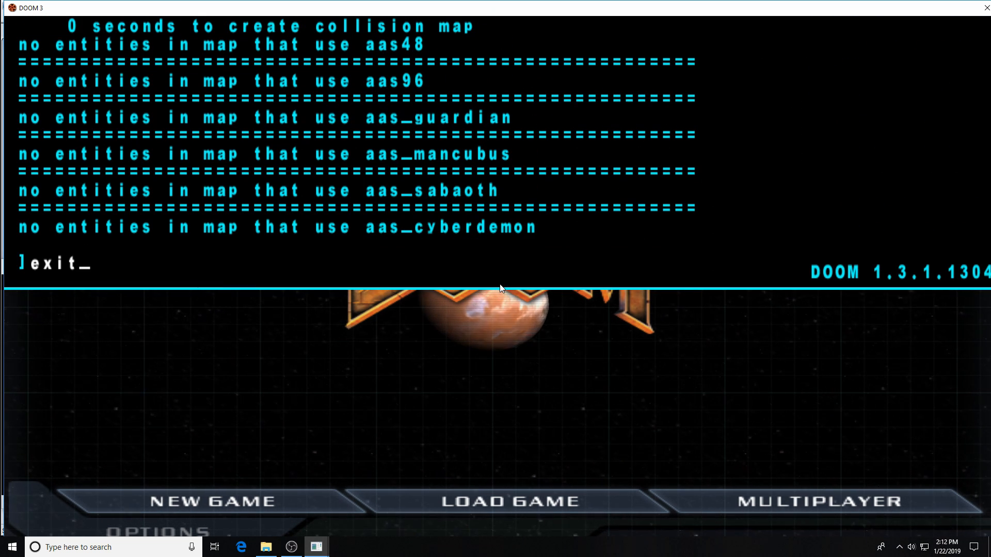
{"action": "key", "text": "Up"}
{"action": "key", "text": "Up"}
{"action": "key", "text": "Return"}
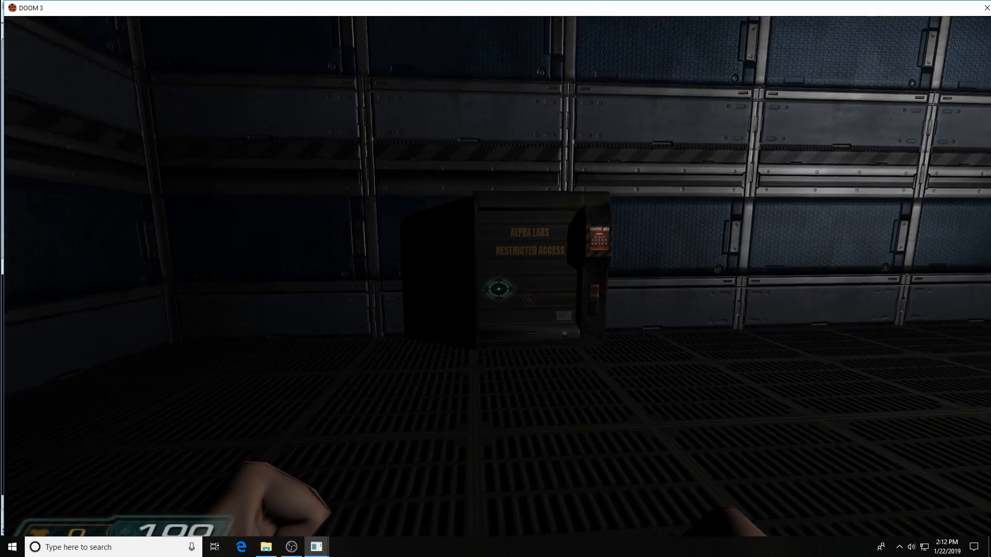
Walk against the closed cabinet's front and sides in the game to test how its clip brushes block the player
{"action": "key", "text": "w"}
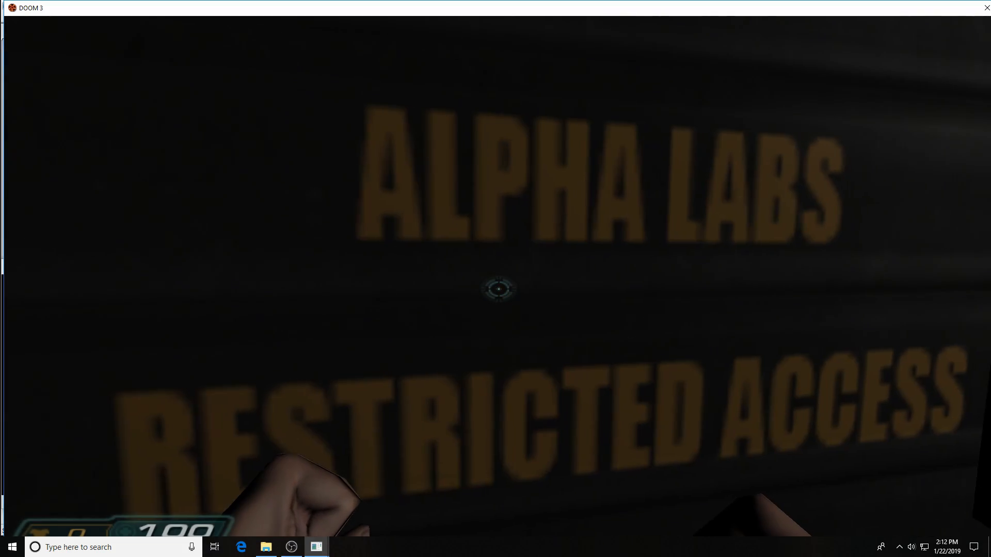
{"action": "key", "text": "s"}
{"action": "key", "text": "a"}
{"action": "key", "text": "w"}
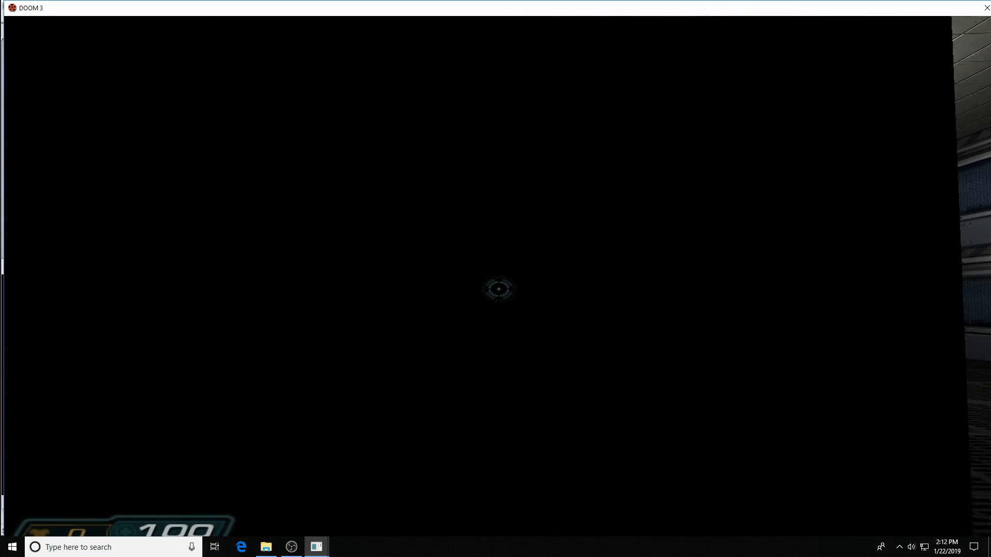
{"action": "key", "text": "d"}
{"action": "key", "text": "w"}
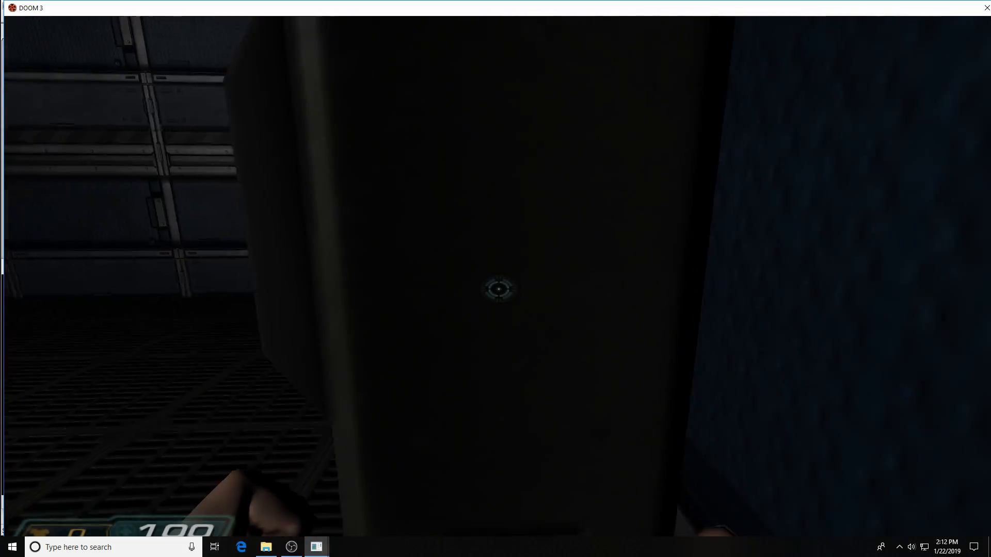
{"action": "key", "text": "s"}
{"action": "key", "text": "w"}
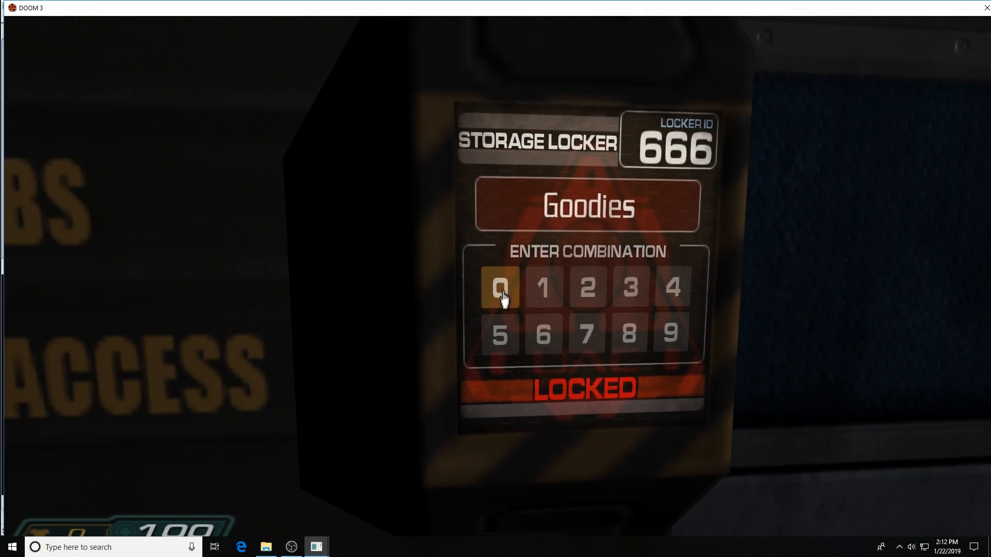
{"action": "key", "text": "s"}
{"action": "key", "text": "w"}
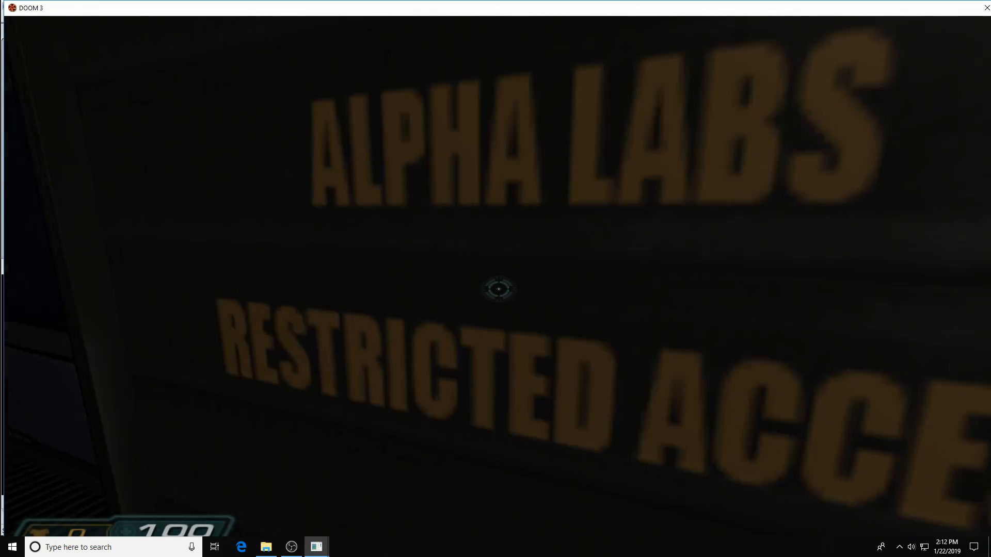
Enter the combination on the locker keypad to unlock the cabinet, and collect the hand grenades from the shelf
{"action": "key", "text": "s"}
{"action": "key", "text": "w"}
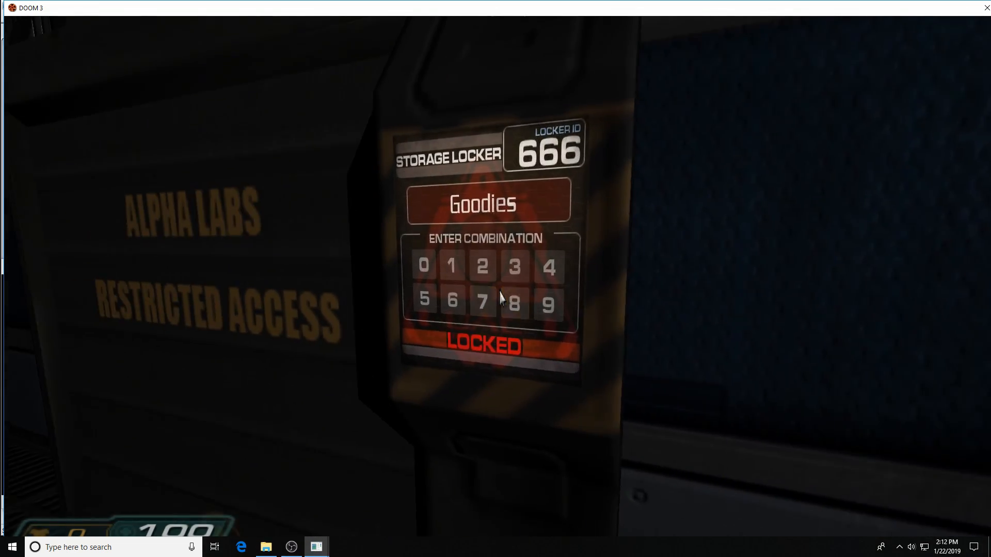
{"action": "left_click", "coordinate": [500, 292]}
{"action": "left_click", "coordinate": [500, 292]}
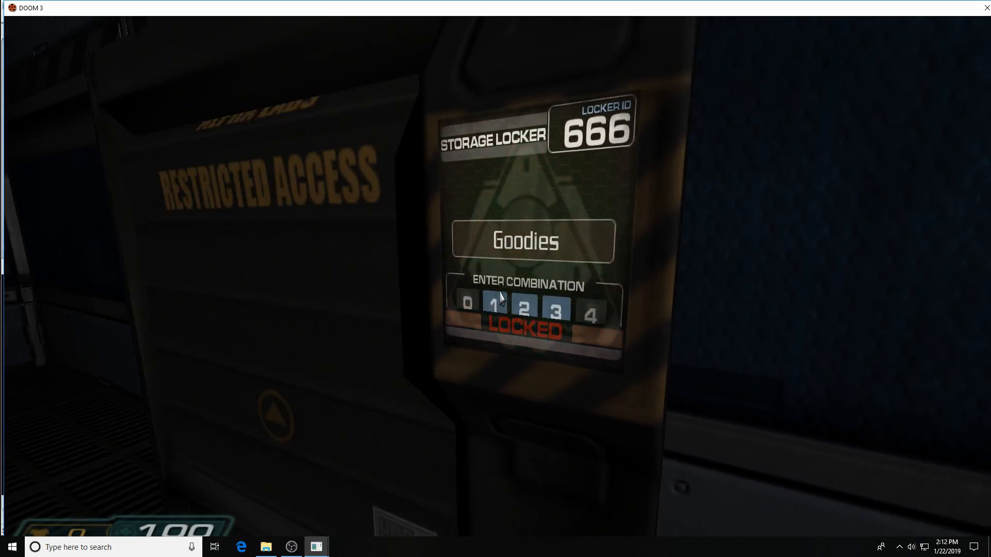
{"action": "key", "text": "w"}
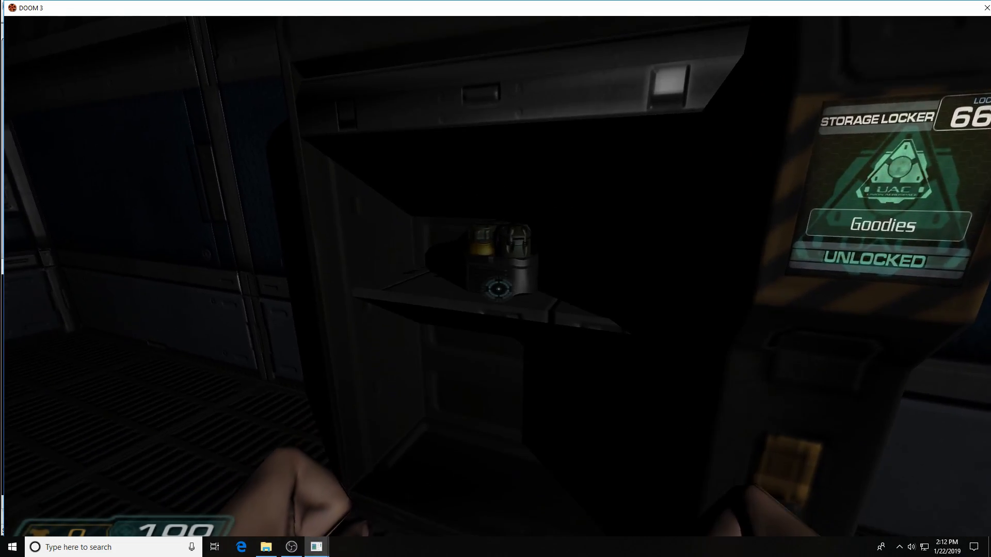
{"action": "key", "text": "w"}
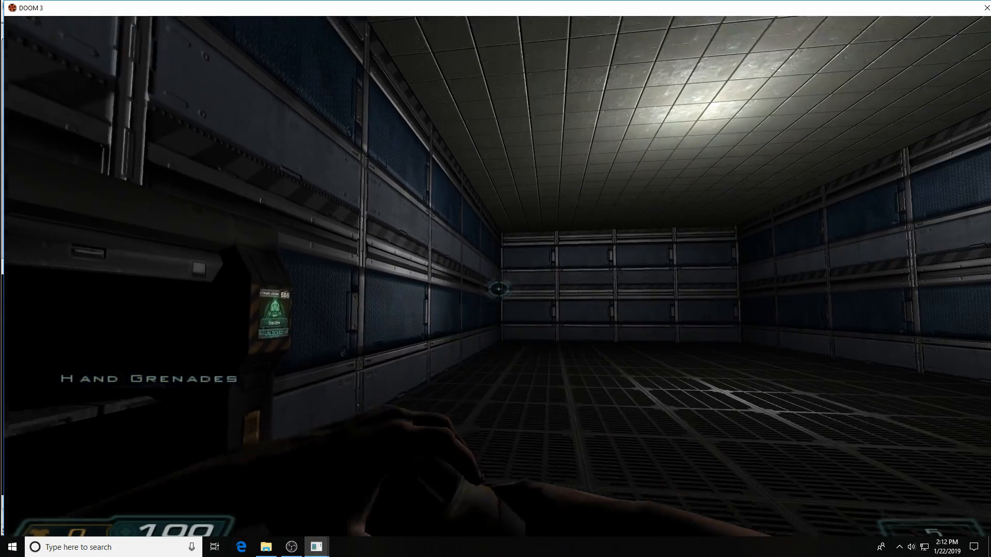
Throw a hand grenade across the room and inspect the open cabinet's shelf up close
{"action": "left_click", "coordinate": [499, 289]}
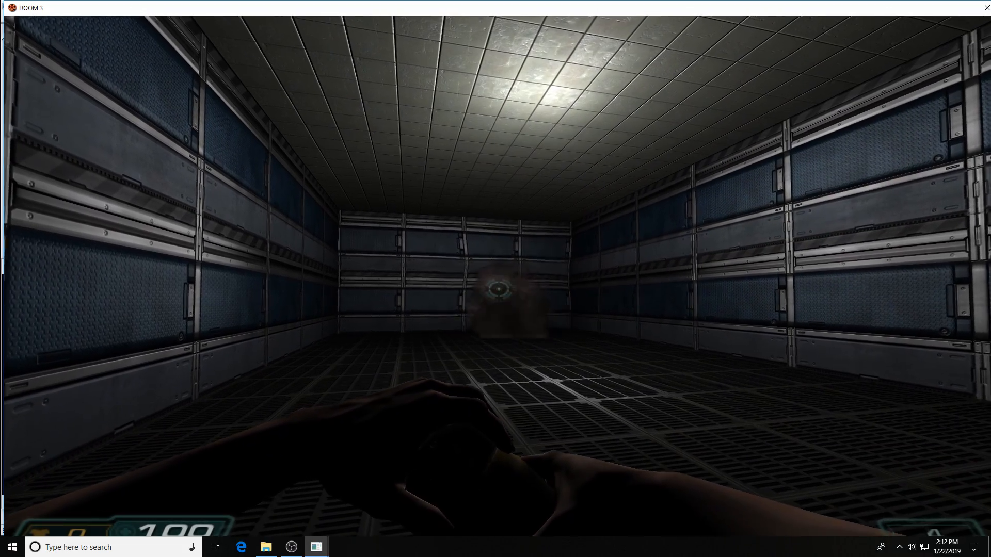
{"action": "key", "text": "w"}
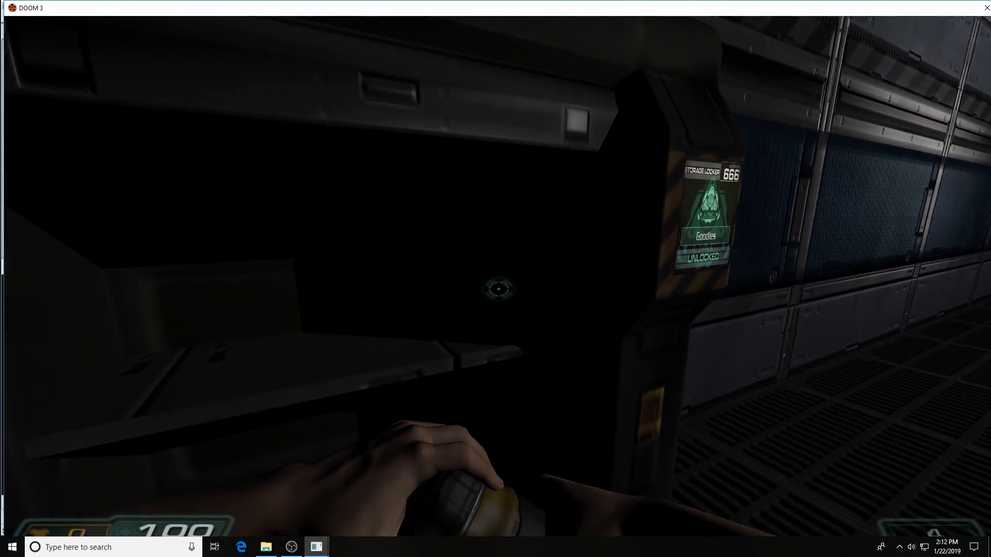
{"action": "key", "text": "w"}
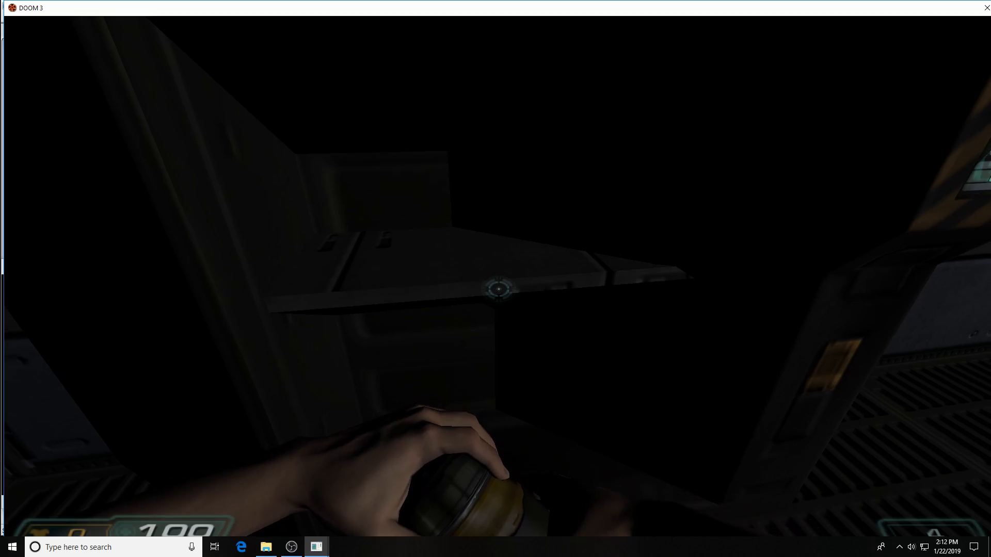
Leave the test game through the console and return to DOOMEdit
{"action": "key", "text": "s"}
{"action": "key", "text": "ctrl+alt+grave"}
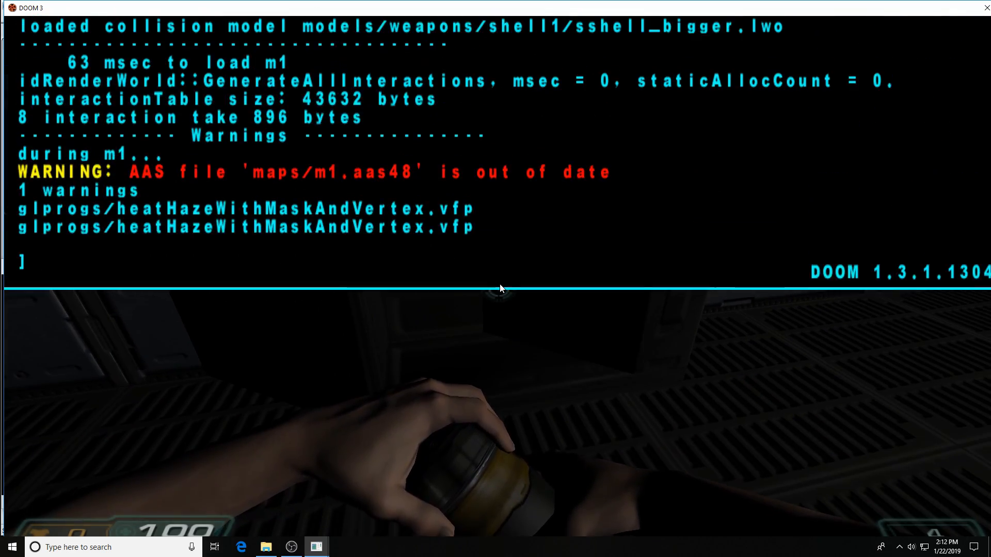
{"action": "type", "text": "quit"}
{"action": "key", "text": "Return"}
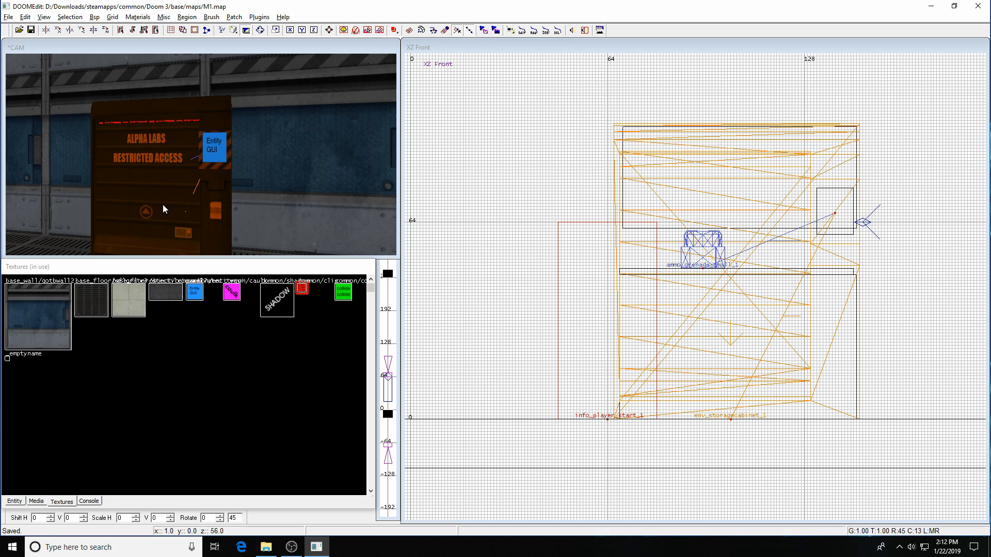
Hide the cabinet and all other objects so that only the shelf brush remains in view
{"action": "left_click", "coordinate": [216, 214], "text": "shift"}
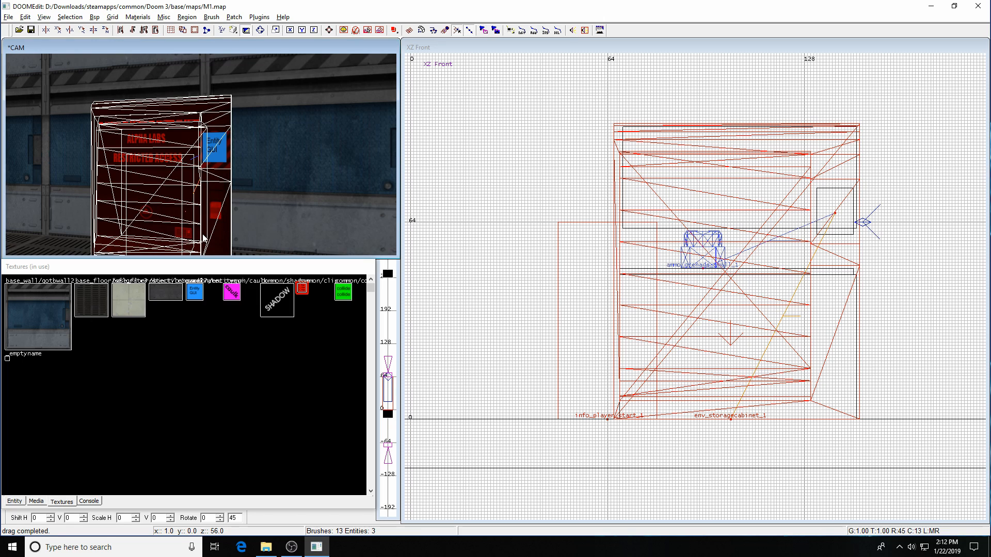
{"action": "key", "text": "Delete"}
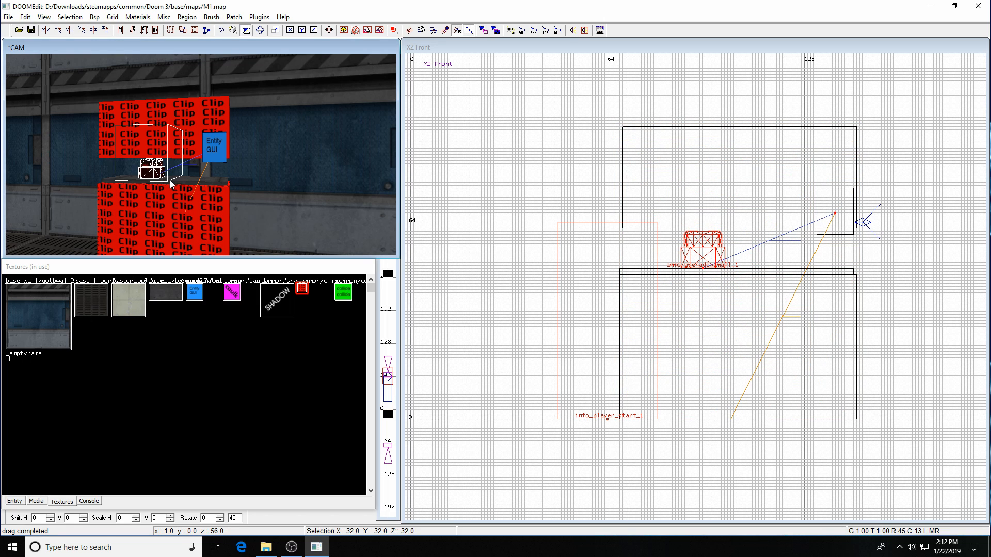
{"action": "left_click", "coordinate": [170, 181], "text": "shift"}
{"action": "key", "text": "Escape"}
{"action": "left_click", "coordinate": [210, 184], "text": "shift"}
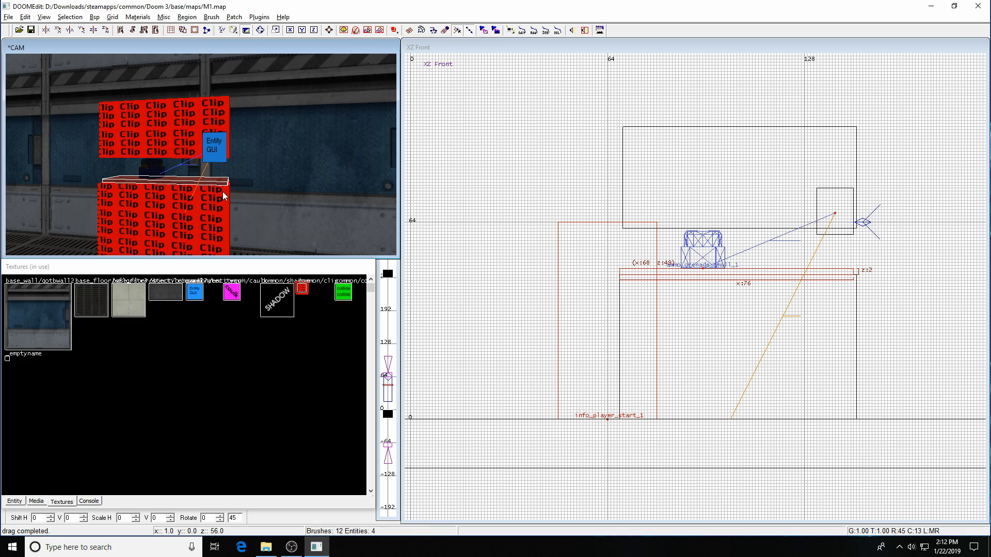
{"action": "key", "text": "ctrl+h"}
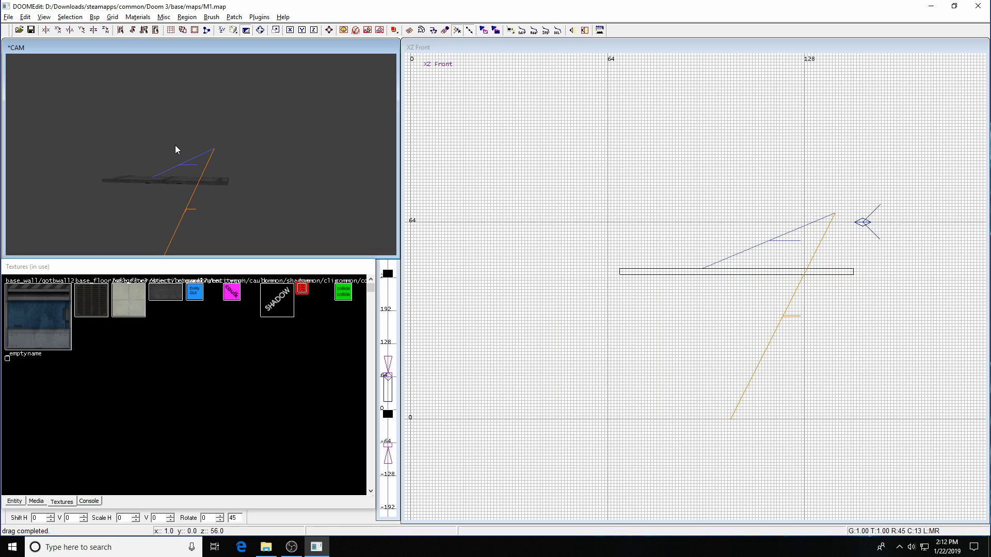
Adjust the texture mapping of the shelf brush's top face in the Surface inspector
{"action": "key", "text": "Up"}
{"action": "key", "text": "Up"}
{"action": "key", "text": "Up"}
{"action": "key", "text": "Up"}
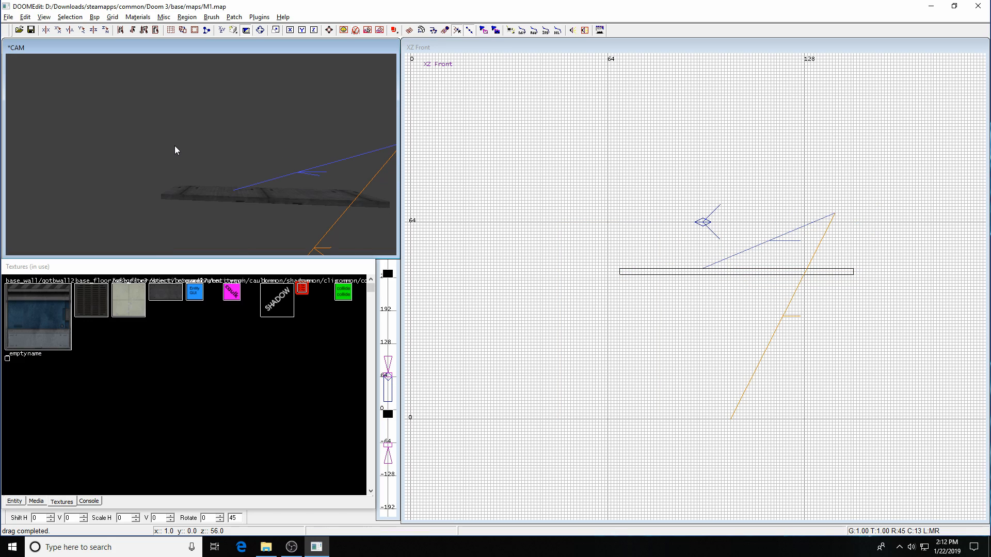
{"action": "left_click", "coordinate": [204, 196], "text": "shift"}
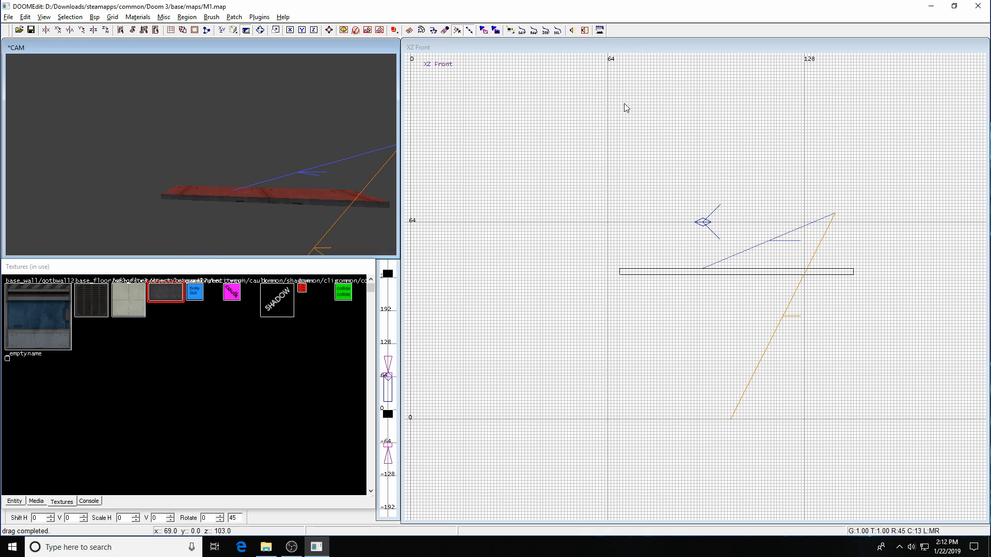
{"action": "key", "text": "s"}
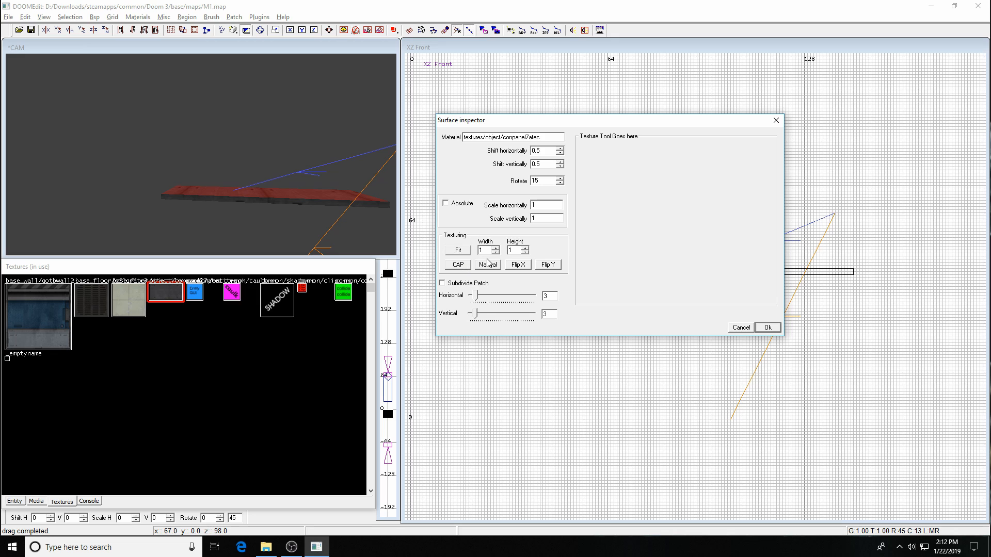
{"action": "key", "text": "Escape"}
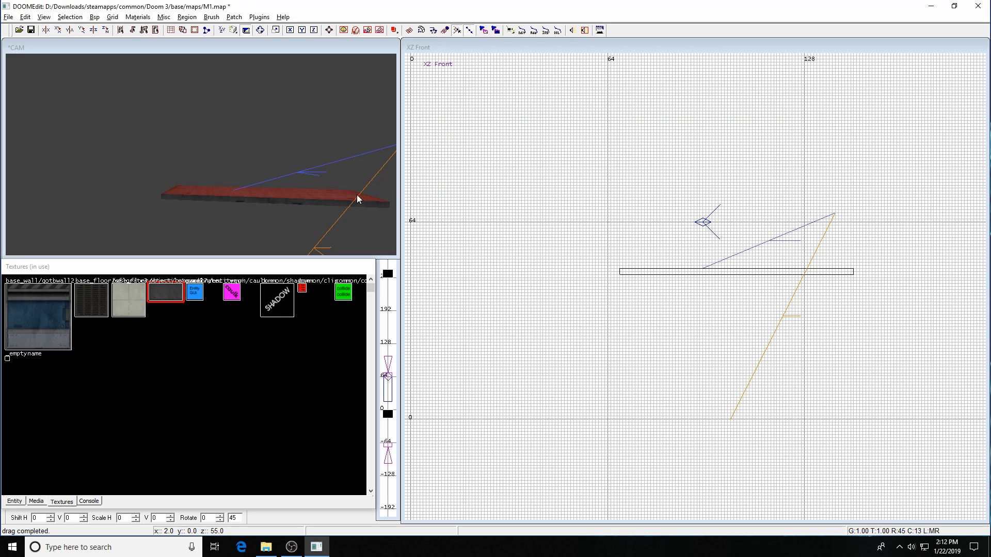
Adjust the texture mapping of the shelf brush's front edge face in the Surface inspector
{"action": "left_click", "coordinate": [325, 206], "text": "ctrl+shift"}
{"action": "key", "text": "s"}
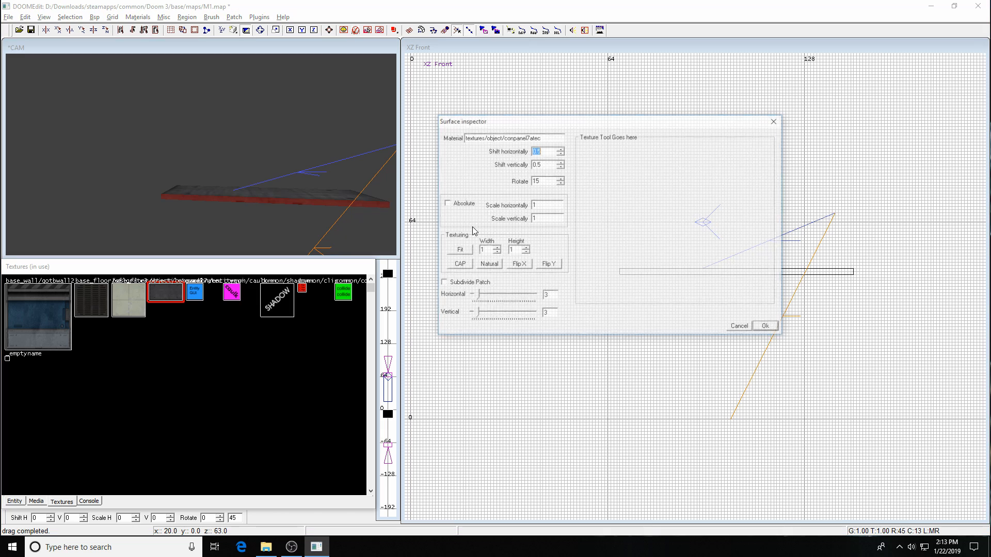
{"action": "left_click", "coordinate": [761, 327]}
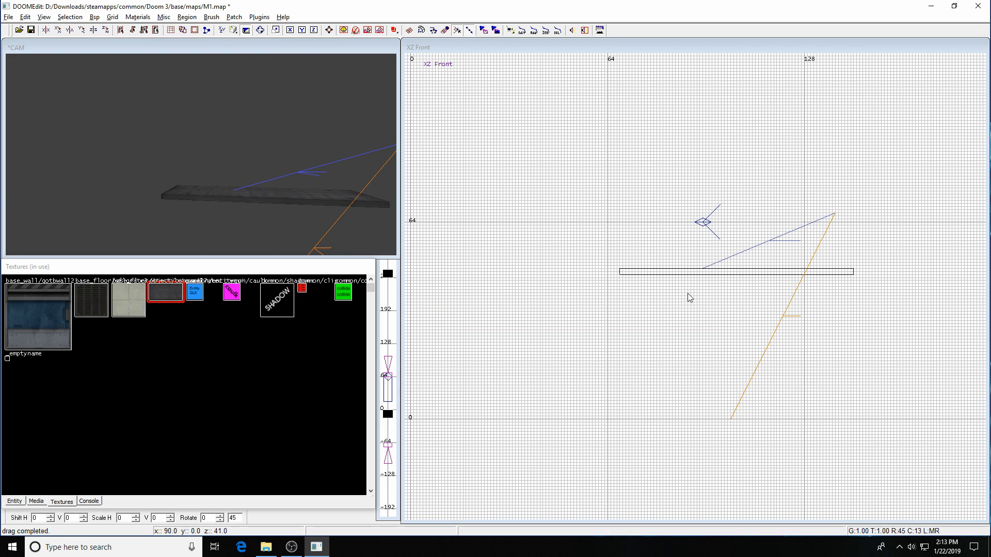
Unhide all objects, save the M1 map, and recompile it with plain bsp
{"action": "key", "text": "shift+h"}
{"action": "key", "text": "ctrl+s"}
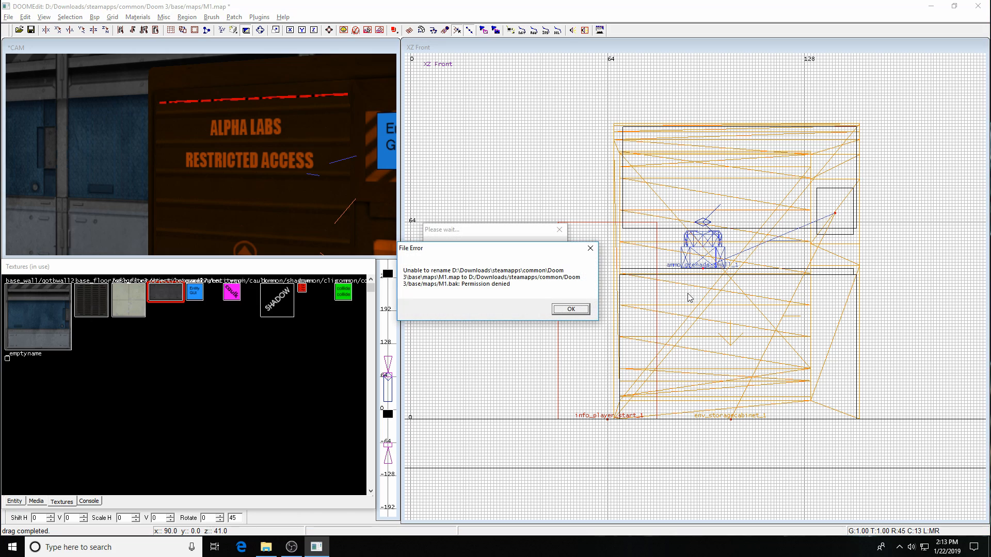
{"action": "key", "text": "Return"}
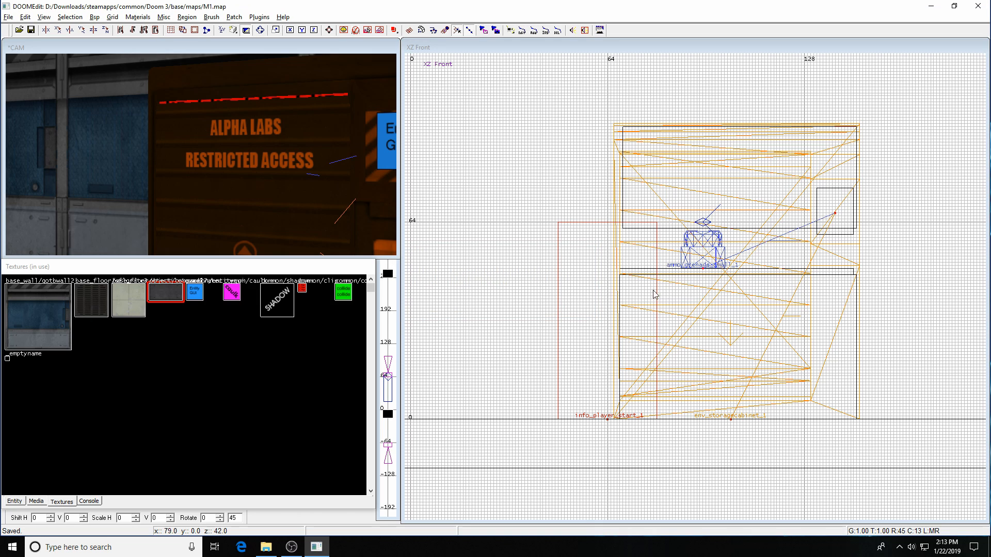
{"action": "left_click", "coordinate": [94, 19]}
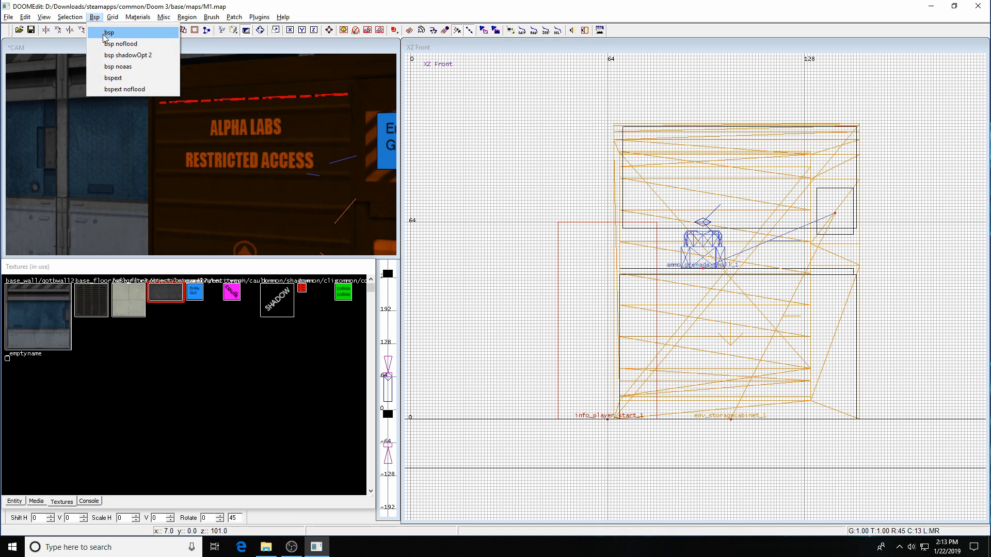
{"action": "left_click", "coordinate": [100, 33]}
{"action": "left_click", "coordinate": [564, 312]}
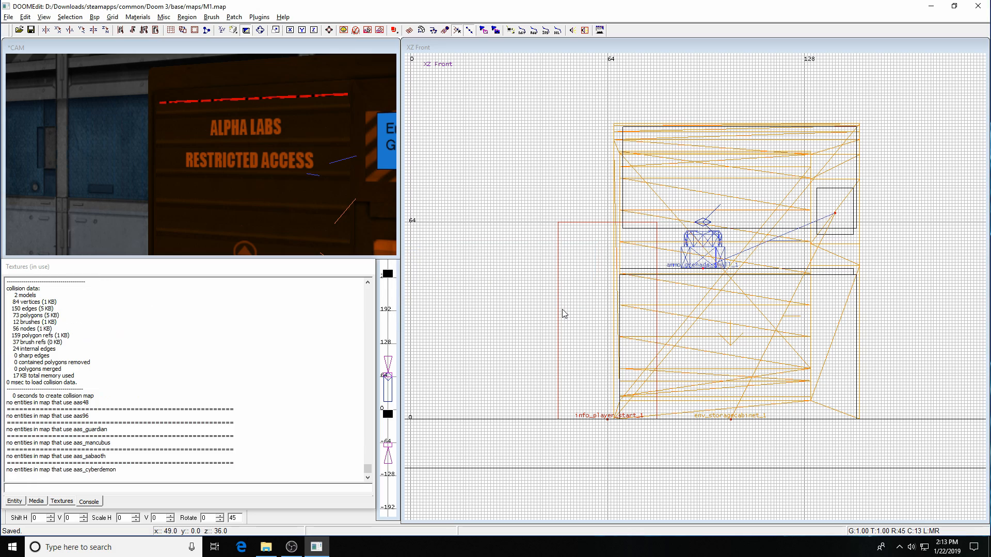
Switch to the Doom 3 game window and reload the recompiled map through the console
{"action": "key", "text": "grave"}
{"action": "type", "text": "quit"}
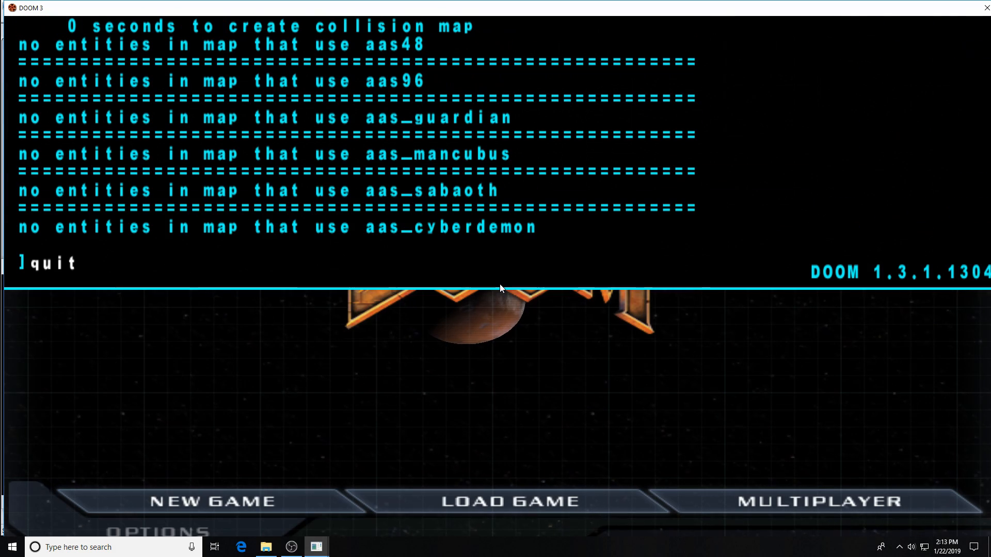
{"action": "key", "text": "Return"}
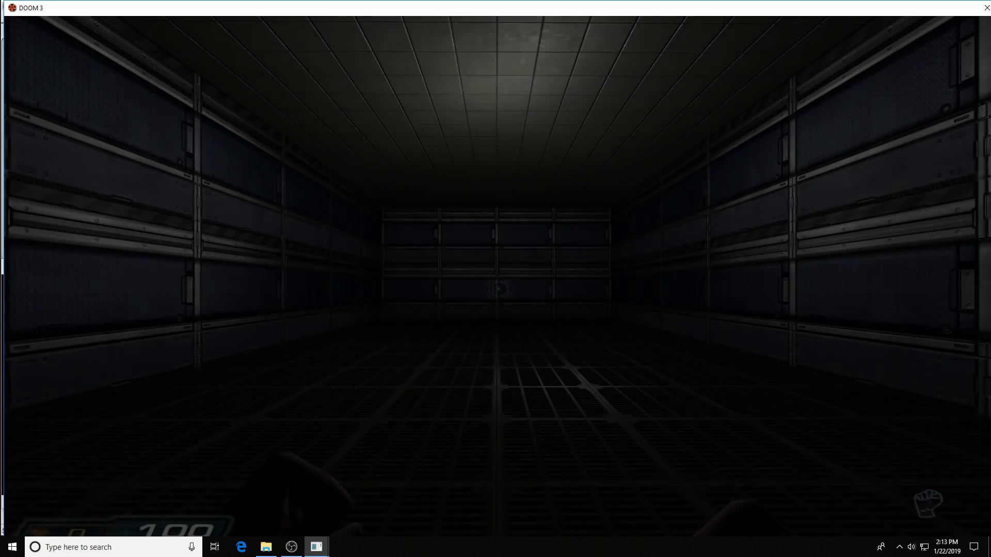
Walk to the storage cabinet, unlock it by entering the combination on its keypad, and collect the hand grenades from the shelf
{"action": "key", "text": "w"}
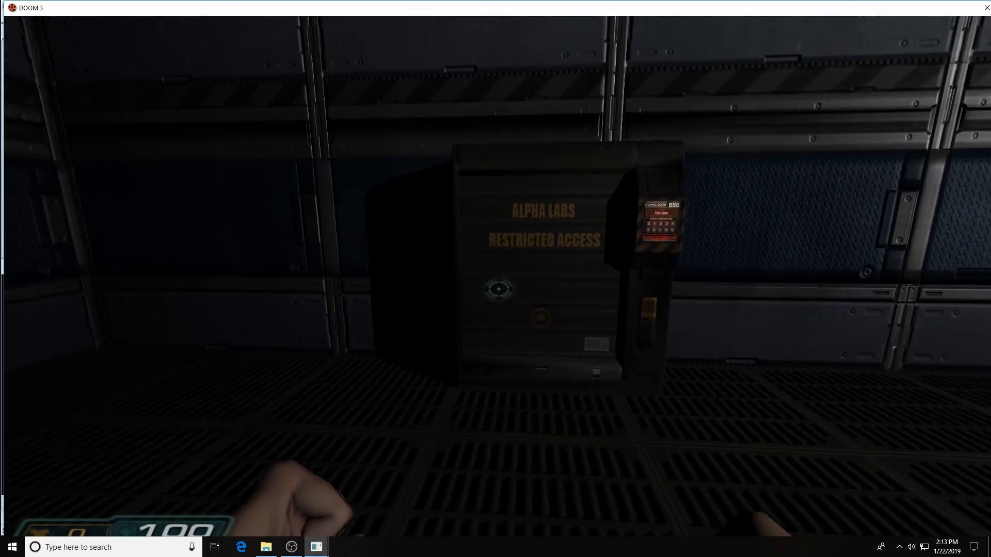
{"action": "key", "text": "w"}
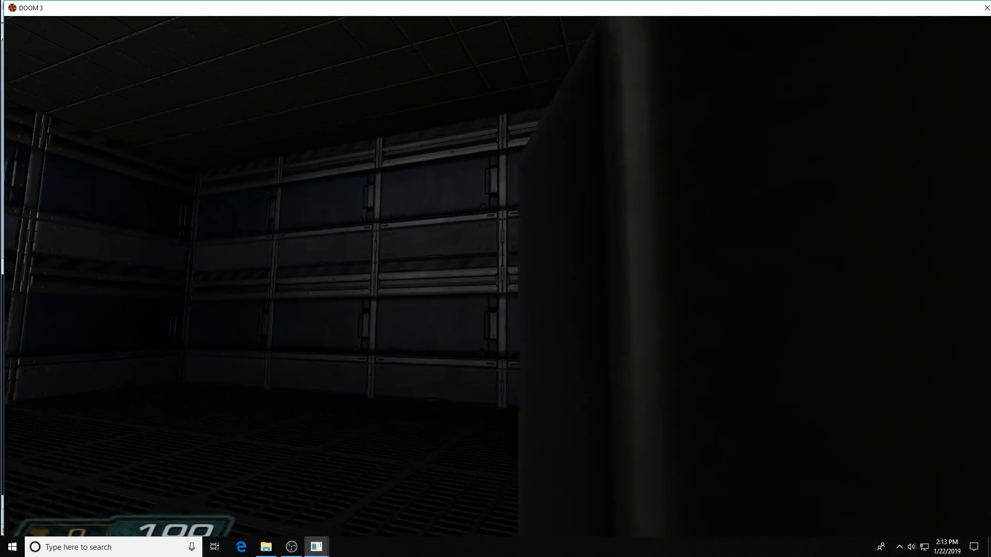
{"action": "key", "text": "w"}
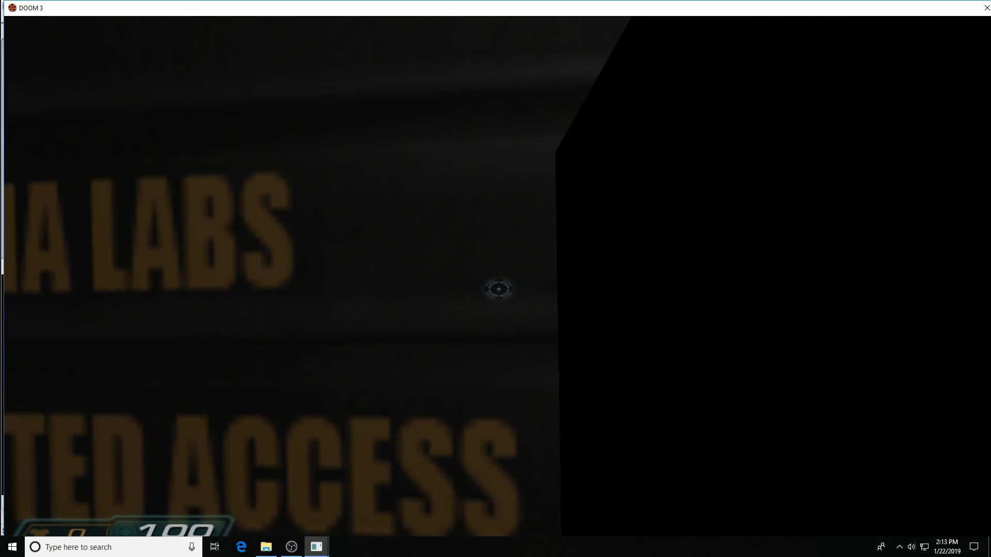
{"action": "key", "text": "d"}
{"action": "left_click", "coordinate": [503, 295]}
{"action": "left_click", "coordinate": [490, 290]}
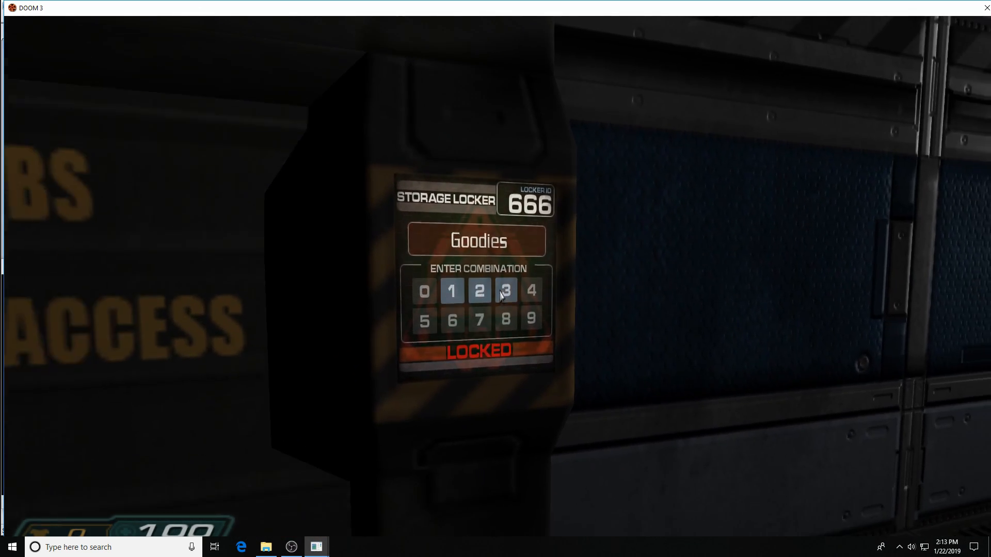
{"action": "left_click", "coordinate": [507, 289]}
{"action": "key", "text": "w"}
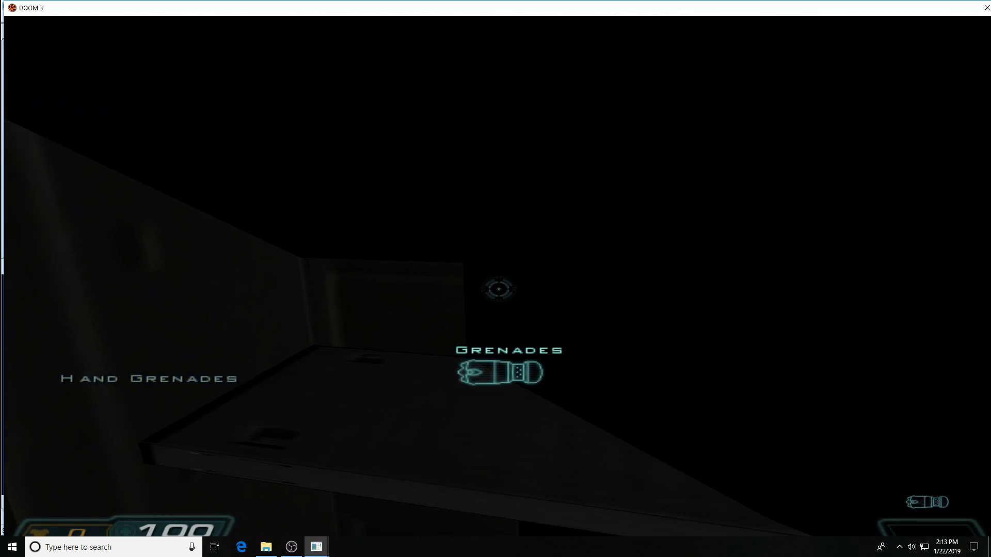
{"action": "key", "text": "s"}
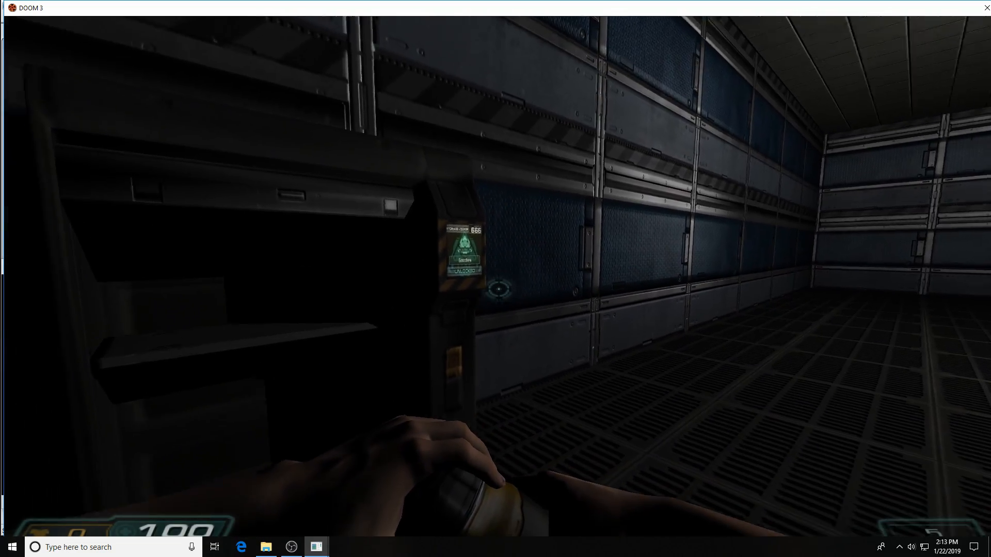
Examine the opened cabinet from several angles, checking the textured shelf, the interior, the outer sides and the keypad display
{"action": "key", "text": "w"}
{"action": "key", "text": "s"}
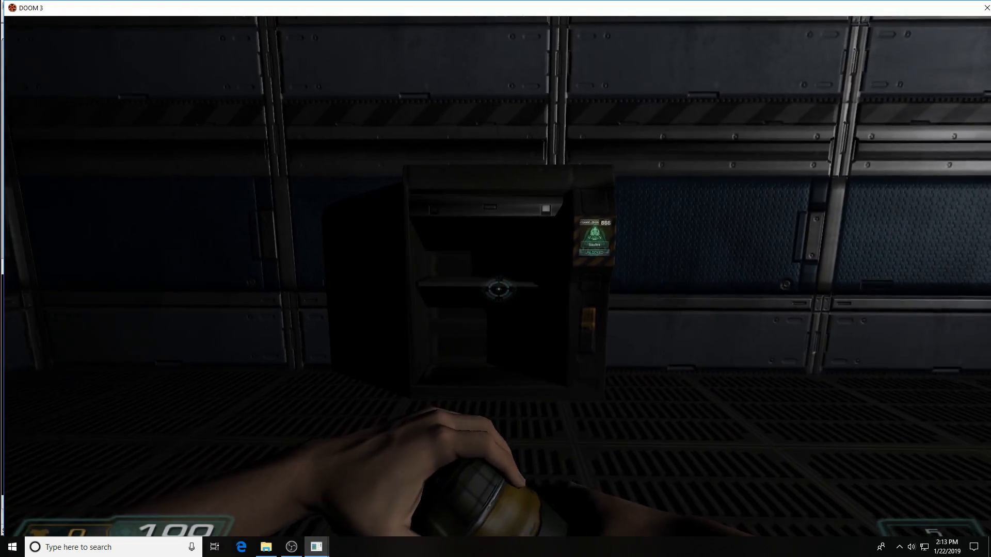
{"action": "key", "text": "w"}
{"action": "key", "text": "s"}
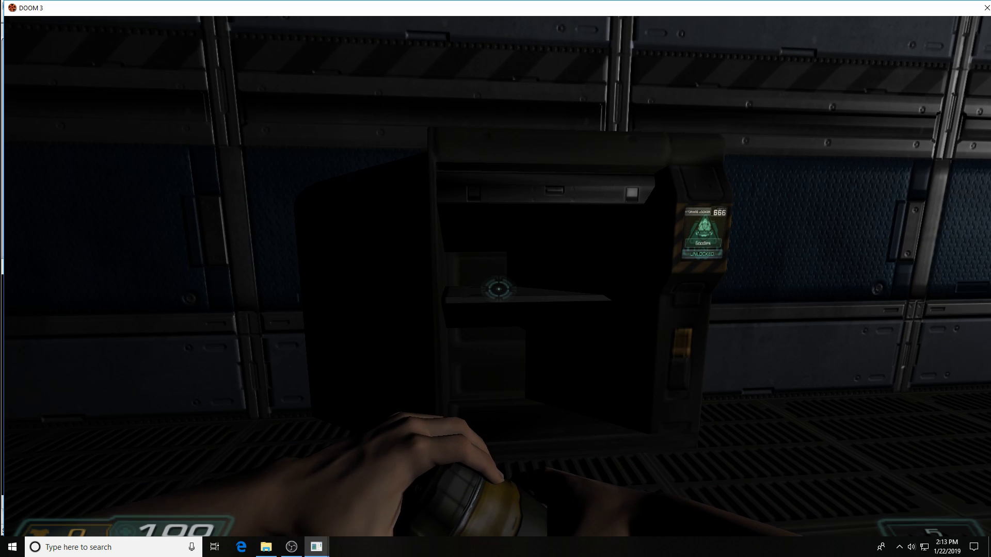
{"action": "key", "text": "w"}
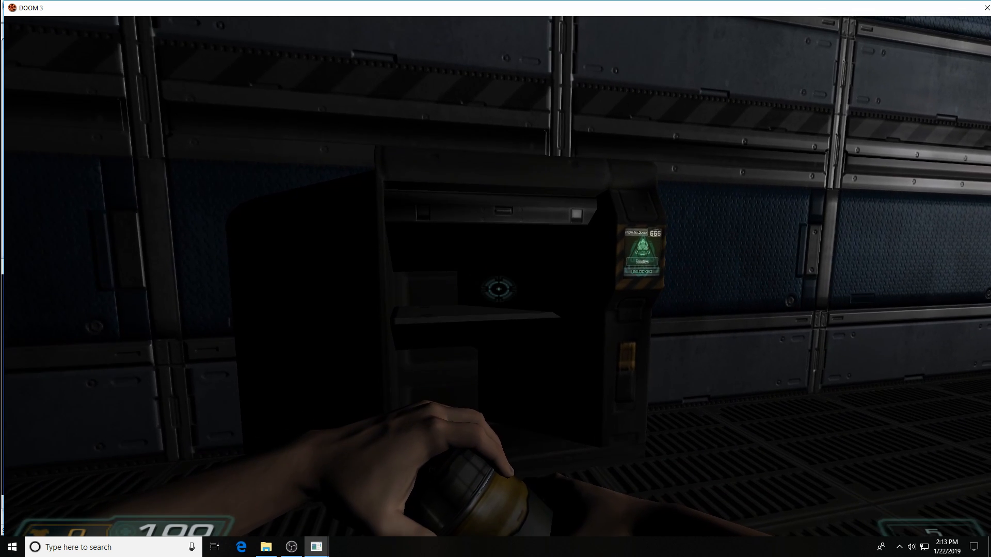
{"action": "key", "text": "s"}
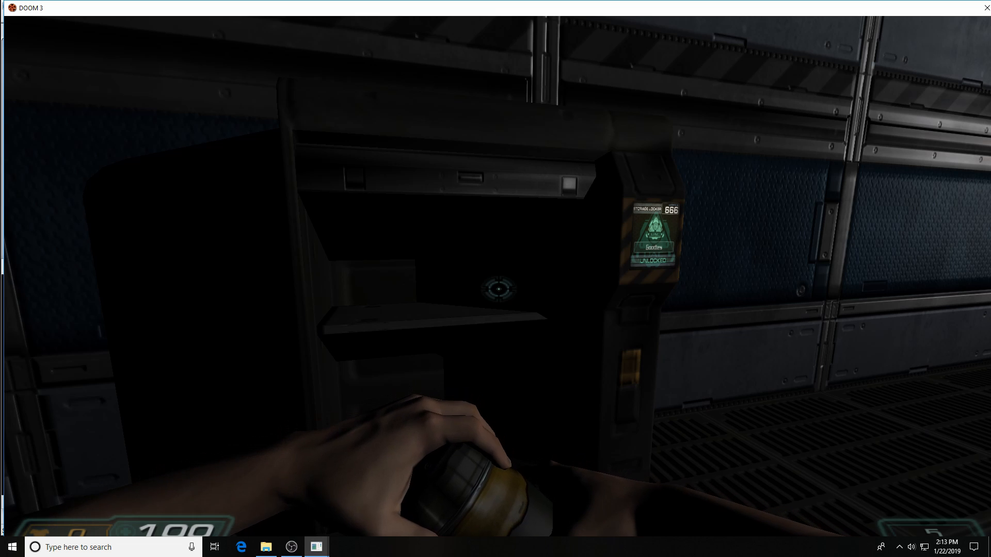
{"action": "key", "text": "s"}
{"action": "key", "text": "s"}
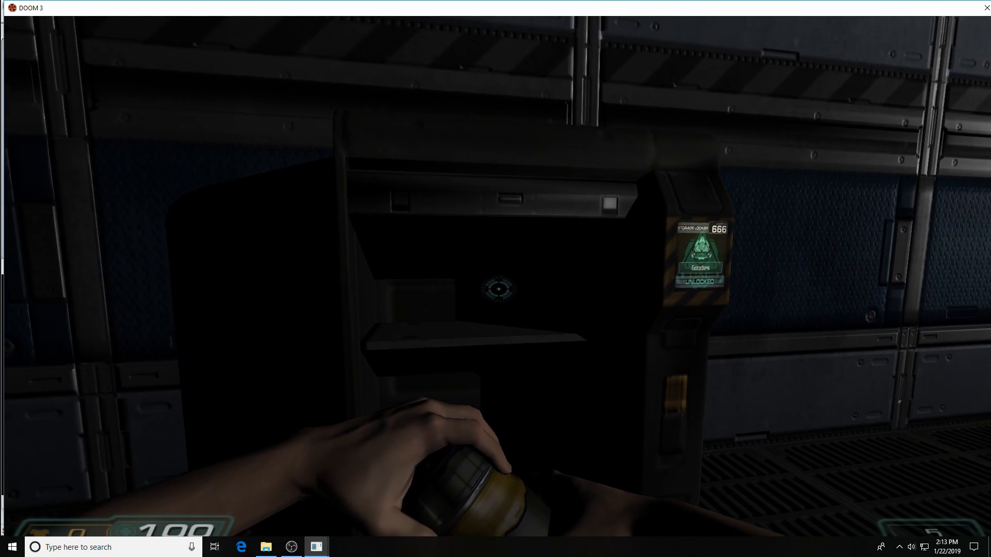
{"action": "key", "text": "w"}
{"action": "key", "text": "s"}
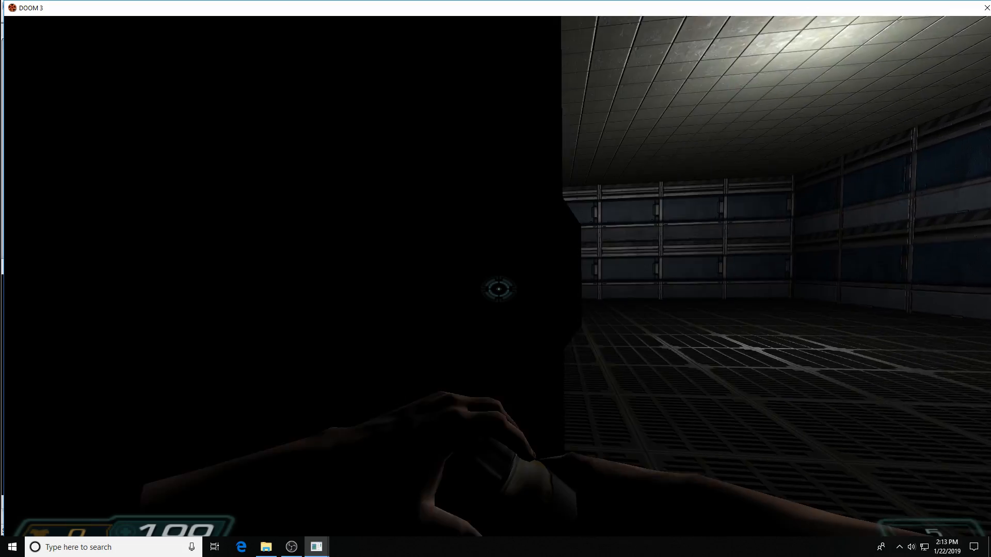
{"action": "key", "text": "w"}
{"action": "key", "text": "s"}
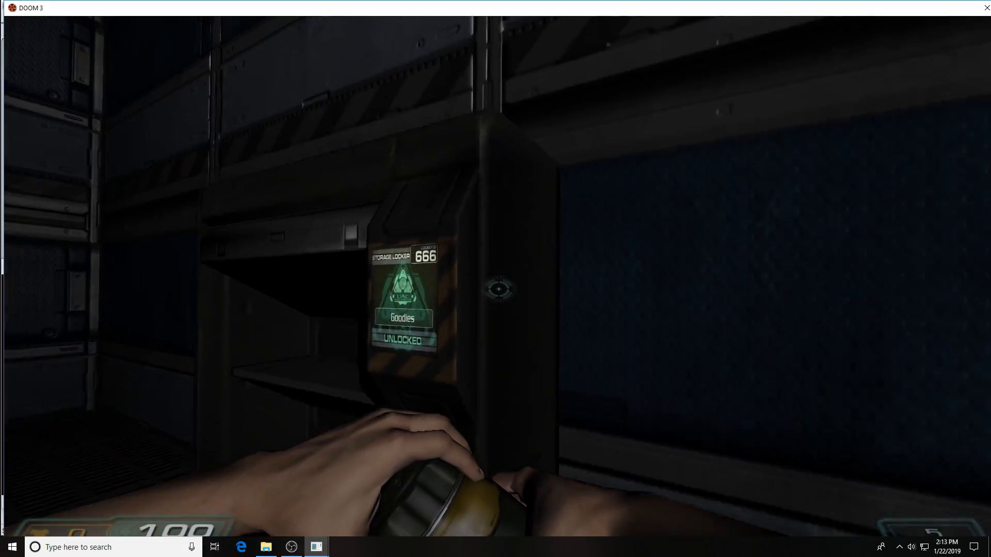
{"action": "key", "text": "w"}
{"action": "key", "text": "s"}
{"action": "key", "text": "w"}
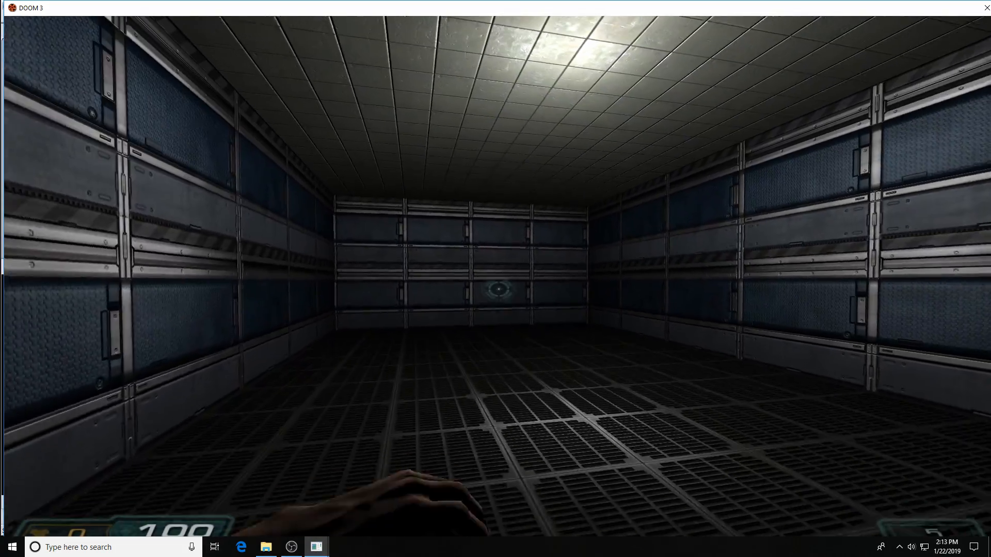
{"action": "key", "text": "w"}
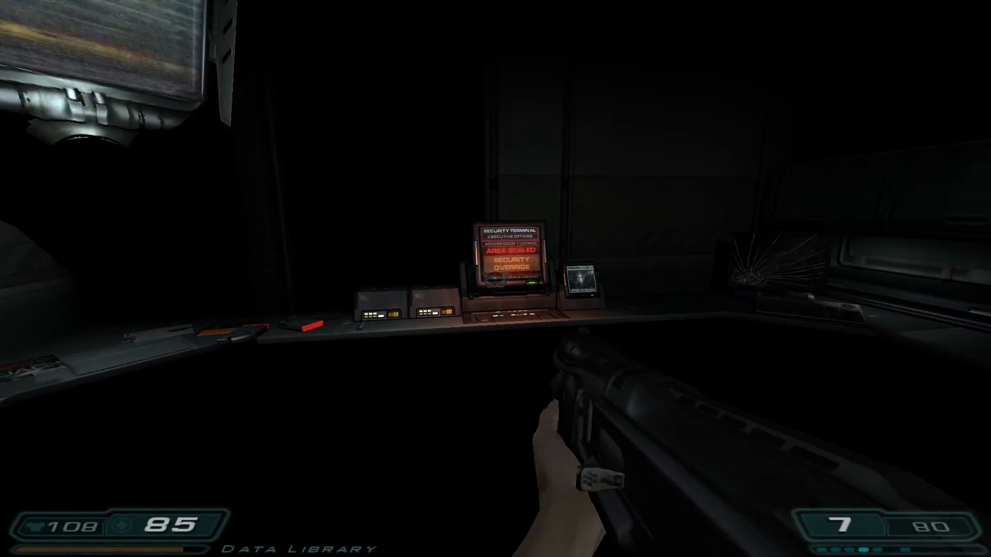
{"action": "key", "text": "w"}
{"action": "left_click", "coordinate": [497, 284]}
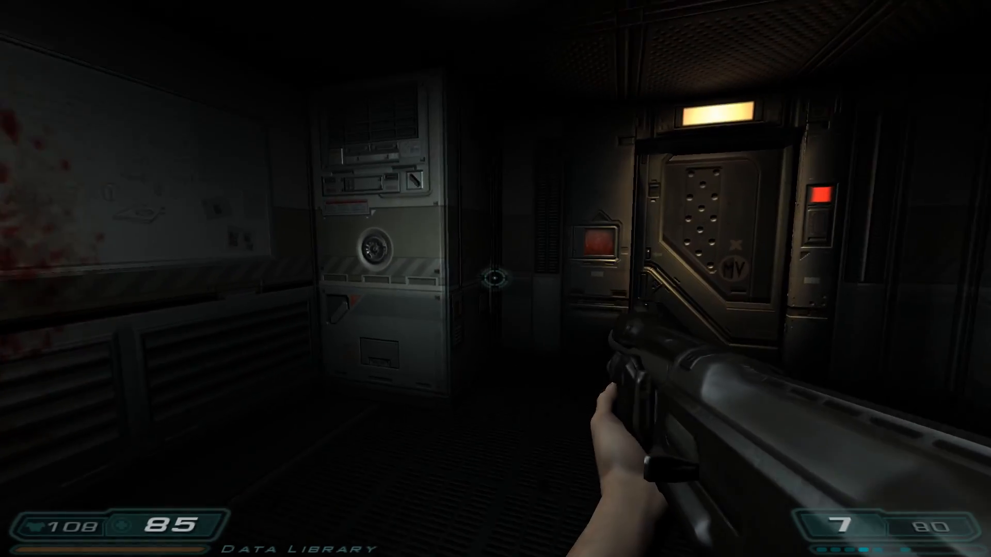
{"action": "key", "text": "w"}
{"action": "key", "text": "s"}
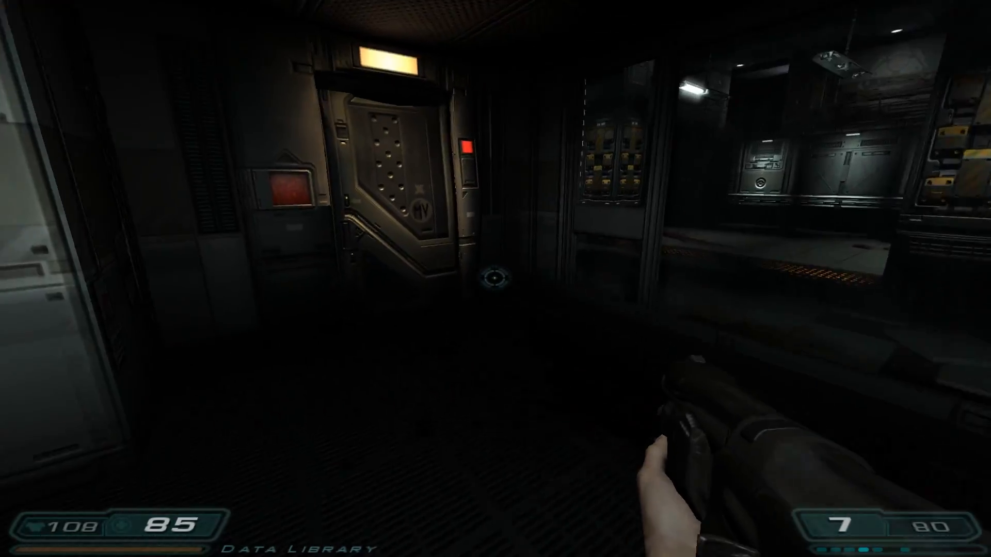
{"action": "key", "text": "w"}
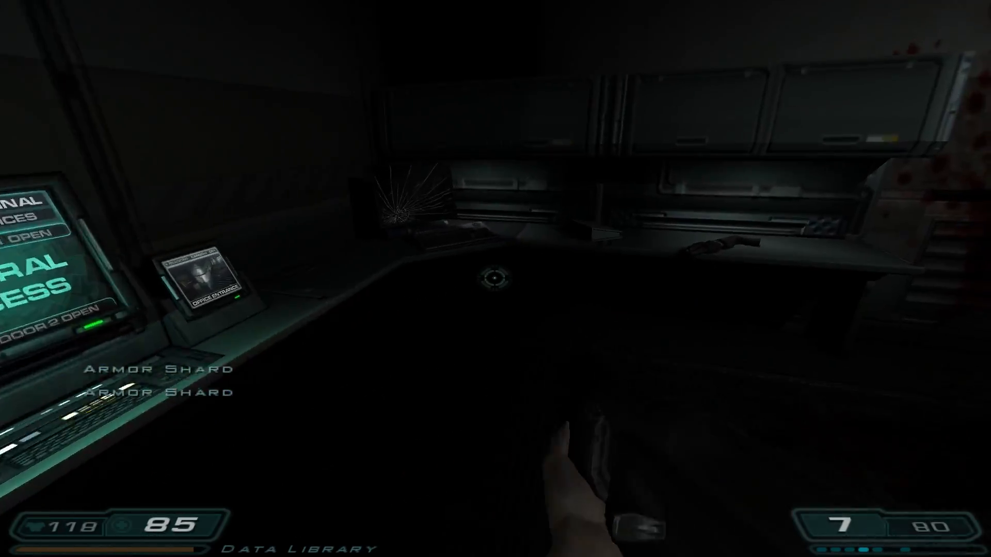
{"action": "key", "text": "f"}
{"action": "key", "text": "w"}
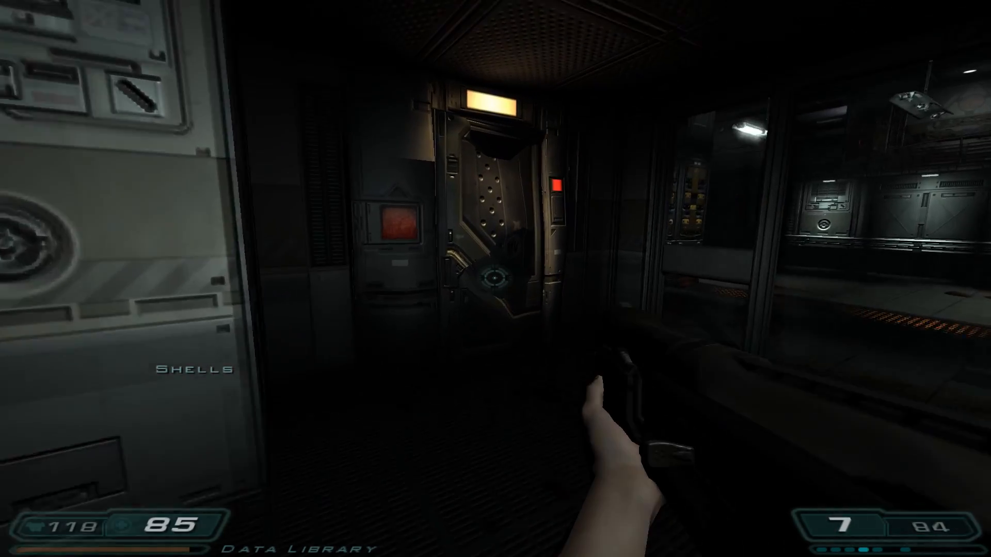
{"action": "key", "text": "w"}
{"action": "key", "text": "s"}
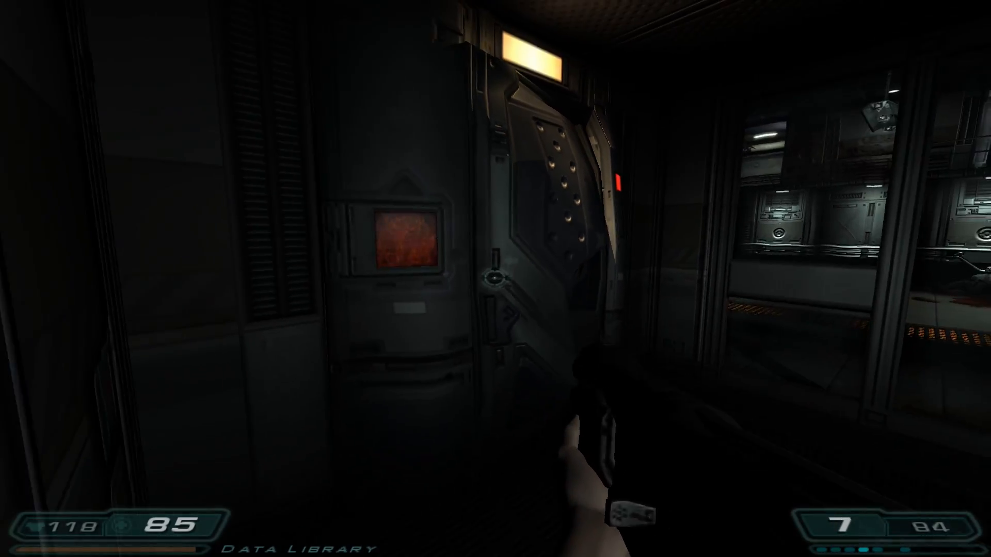
{"action": "key", "text": "s"}
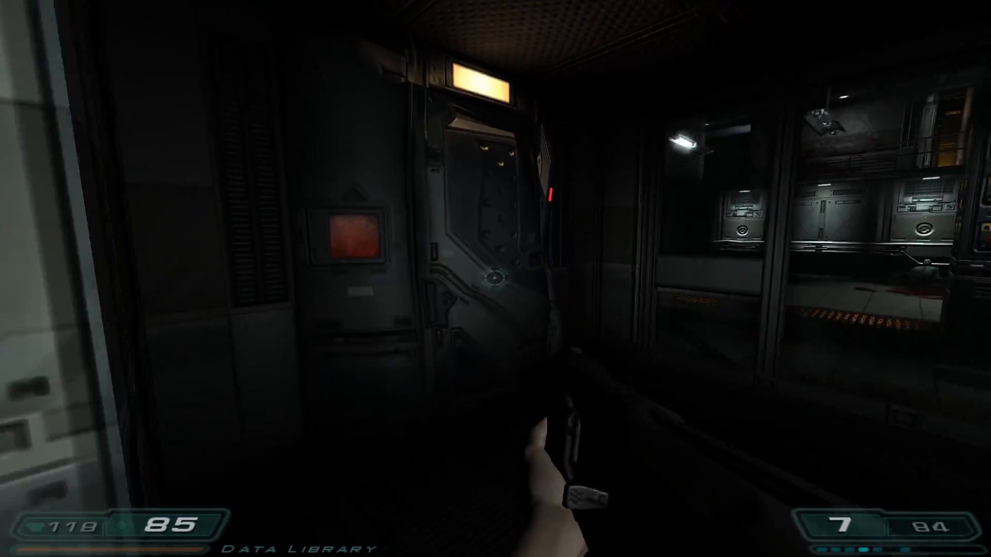
{"action": "key", "text": "w"}
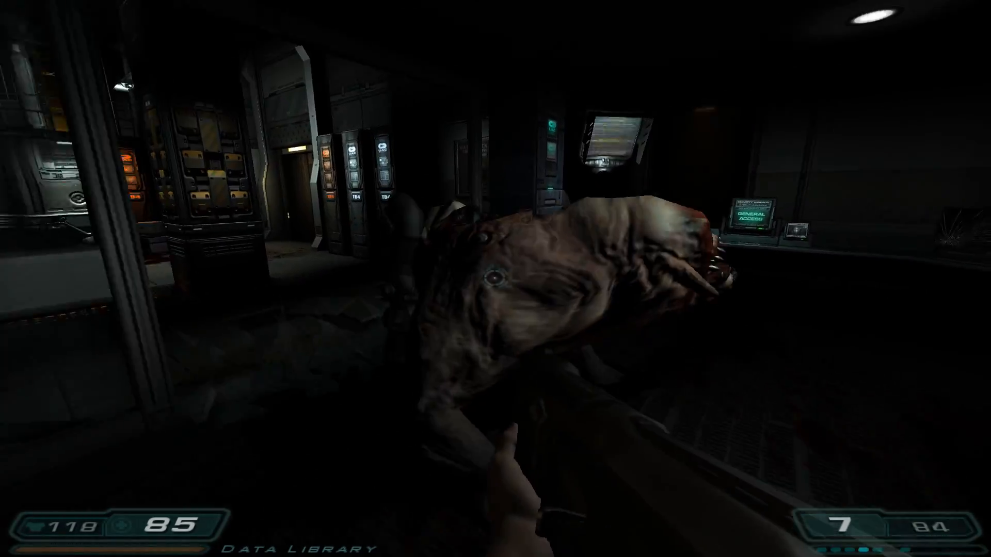
{"action": "left_click", "coordinate": [494, 278]}
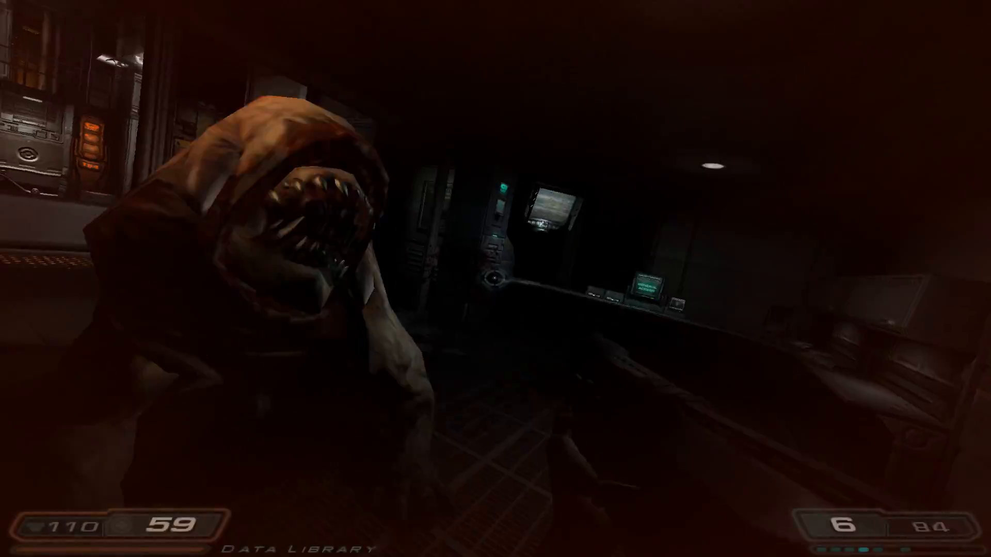
{"action": "left_click", "coordinate": [494, 279]}
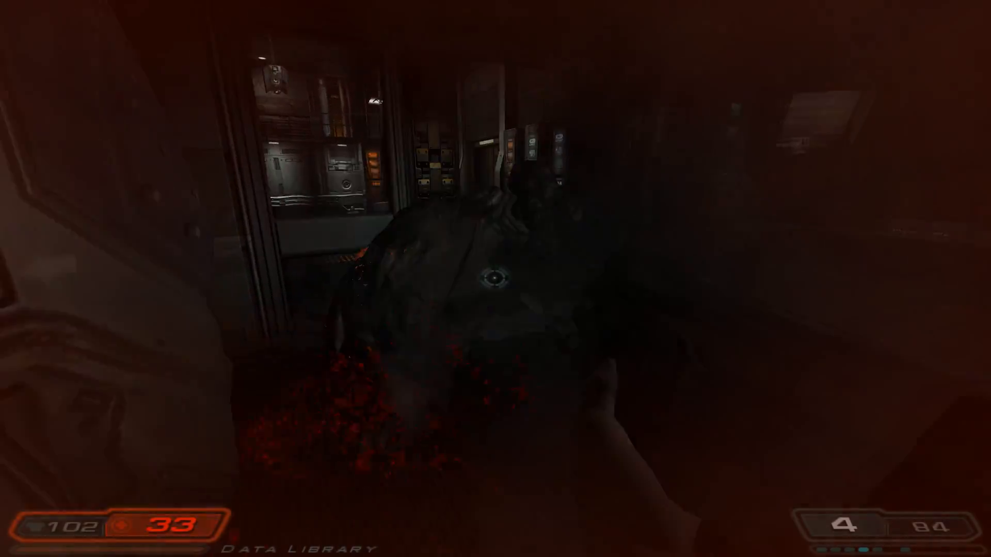
{"action": "key", "text": "w"}
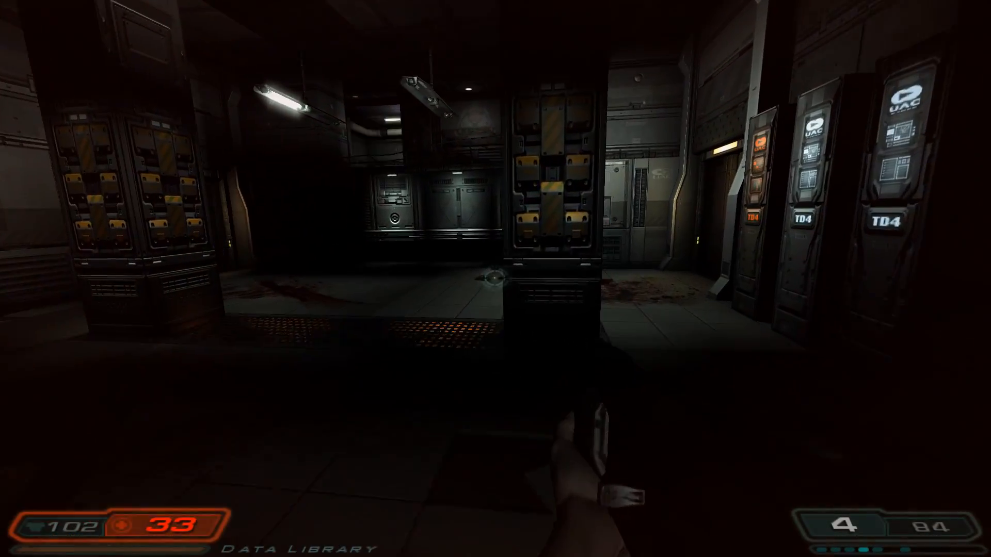
{"action": "key", "text": "4"}
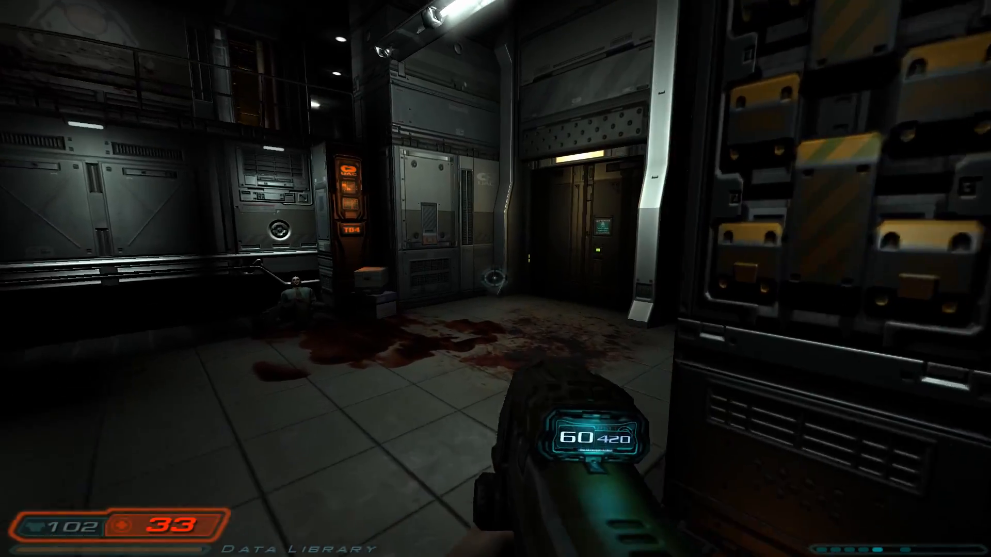
{"action": "key", "text": "w"}
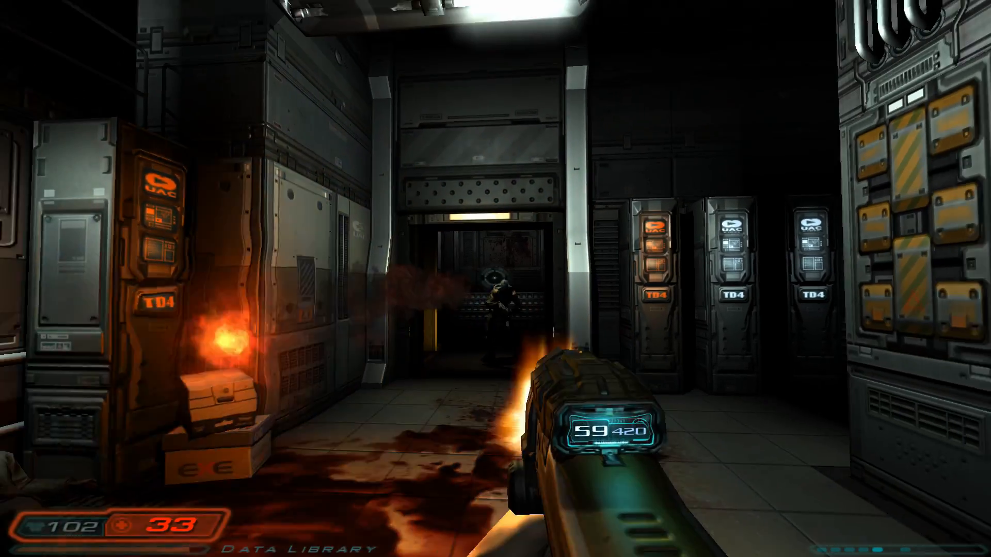